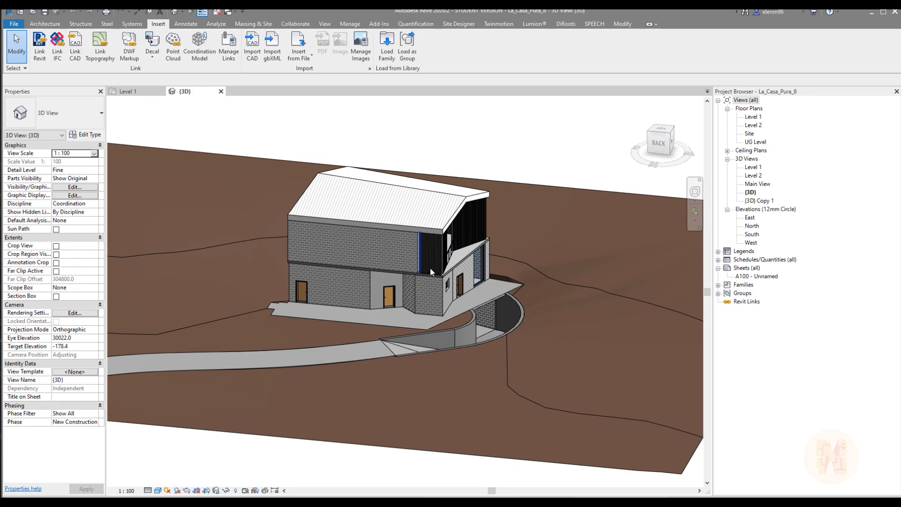
# Open the Level 2 floor plan at the stair along the rear exterior wall
pyautogui.scroll(3, 355, 241)
pyautogui.keyDown('shift'); pyautogui.moveTo(311, 260); pyautogui.dragTo(374, 266, button='middle'); pyautogui.keyUp('shift')
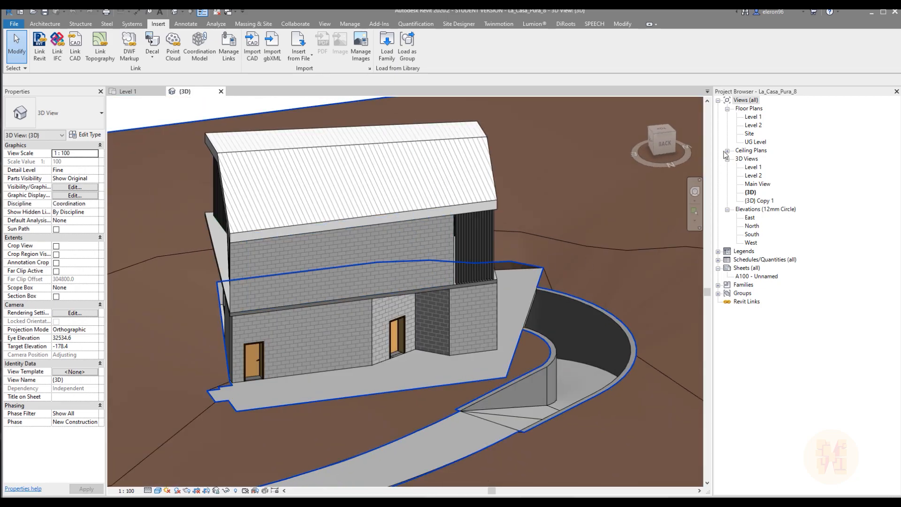
pyautogui.doubleClick(754, 126)
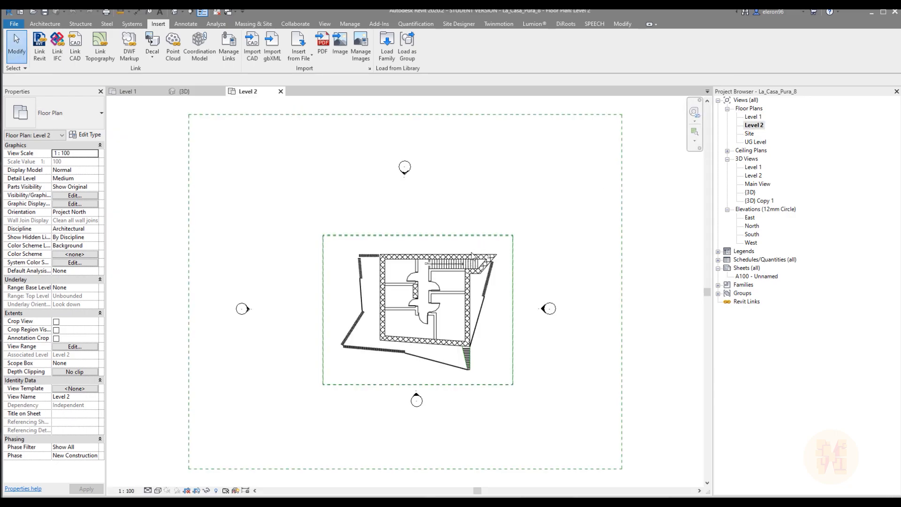
pyautogui.scroll(6, 443, 280)
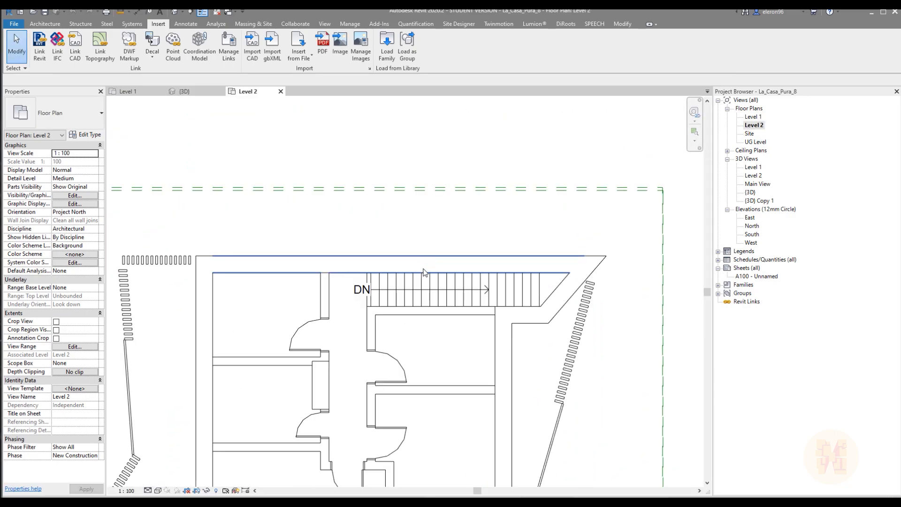
pyautogui.moveTo(442, 273); pyautogui.dragTo(449, 244, button='middle')
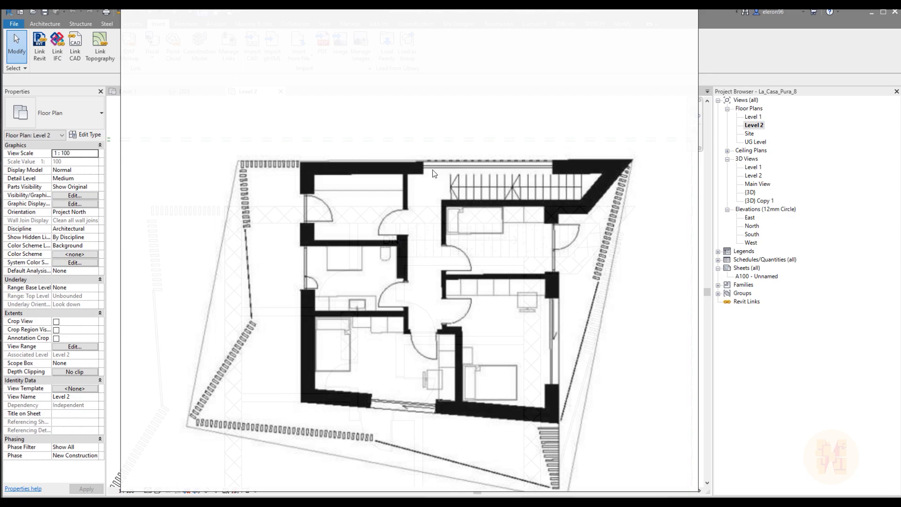
# Examine the reference floor plan image for the window openings, comparing the glazing along the stair wall with the model
pyautogui.moveTo(535, 193); pyautogui.dragTo(503, 176)
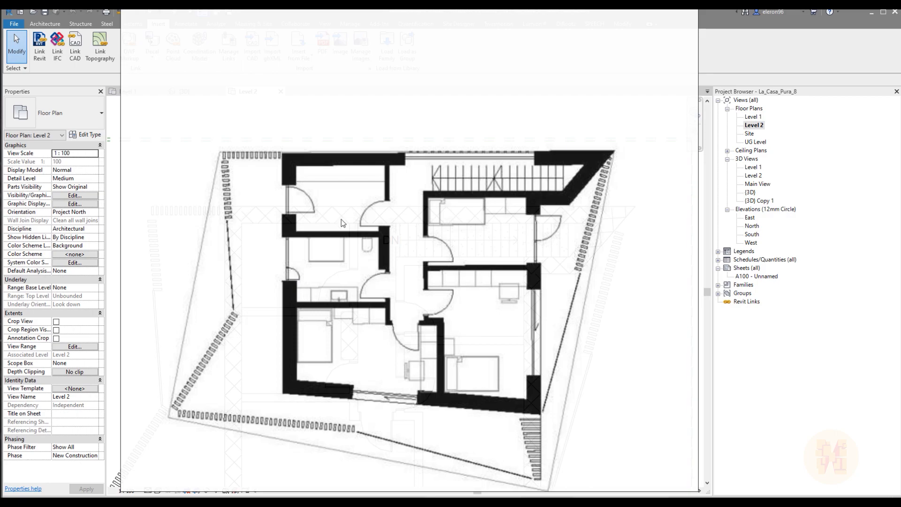
pyautogui.moveTo(375, 239); pyautogui.dragTo(390, 223)
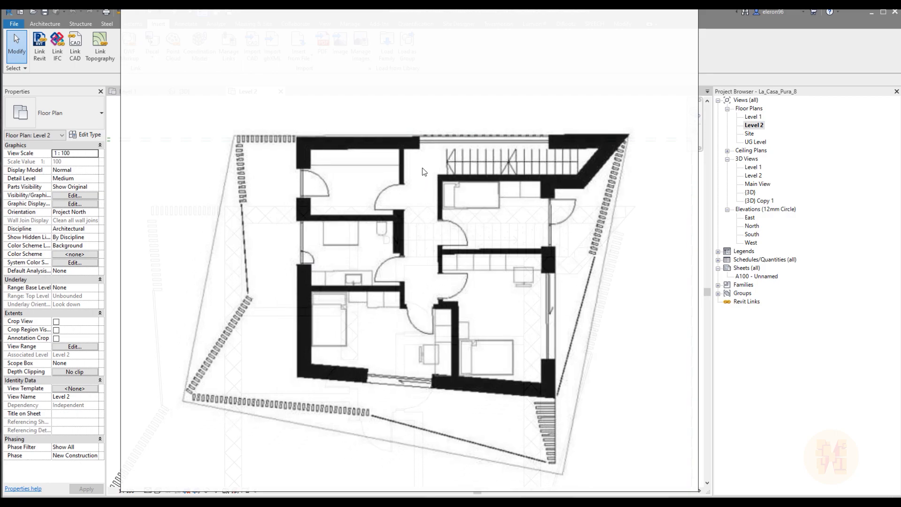
pyautogui.moveTo(424, 172); pyautogui.dragTo(423, 190)
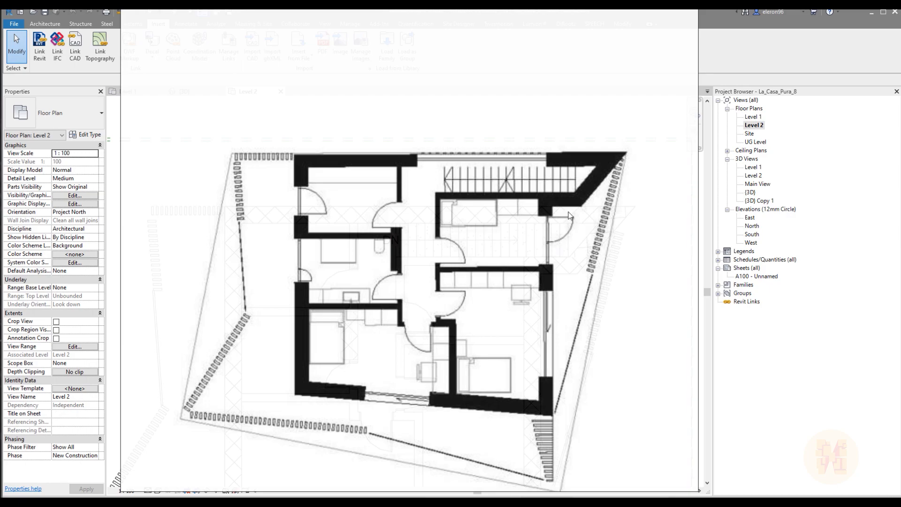
pyautogui.moveTo(493, 353); pyautogui.dragTo(506, 337)
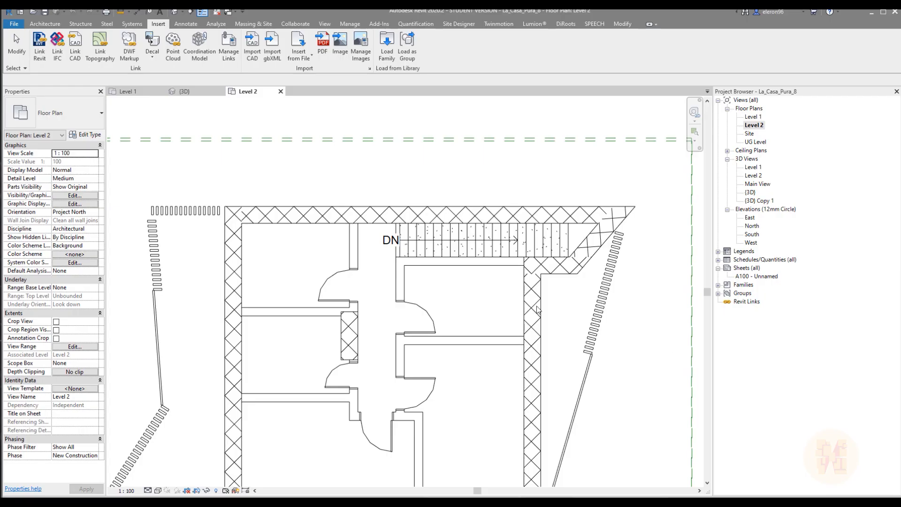
pyautogui.moveTo(478, 221); pyautogui.dragTo(416, 226, button='middle')
pyautogui.scroll(1, 422, 232)
pyautogui.scroll(2, 415, 225)
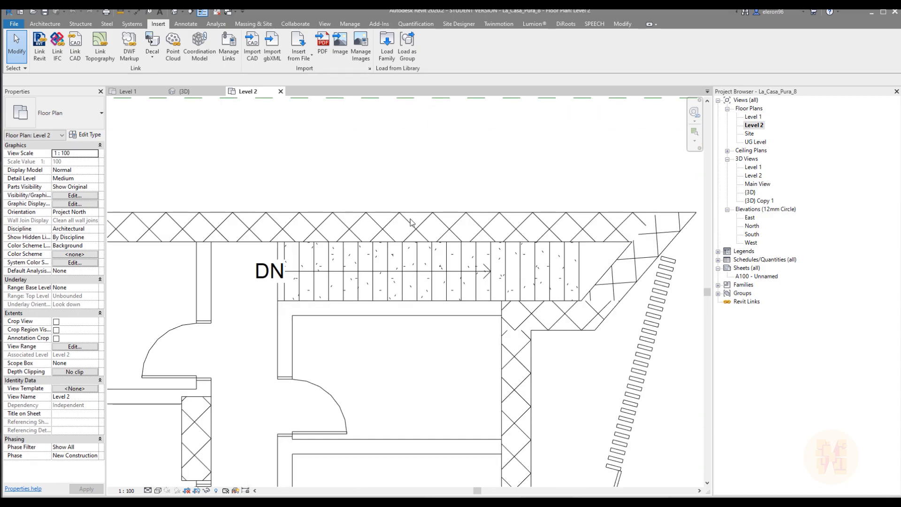
pyautogui.scroll(-4, 410, 221)
pyautogui.scroll(3, 410, 218)
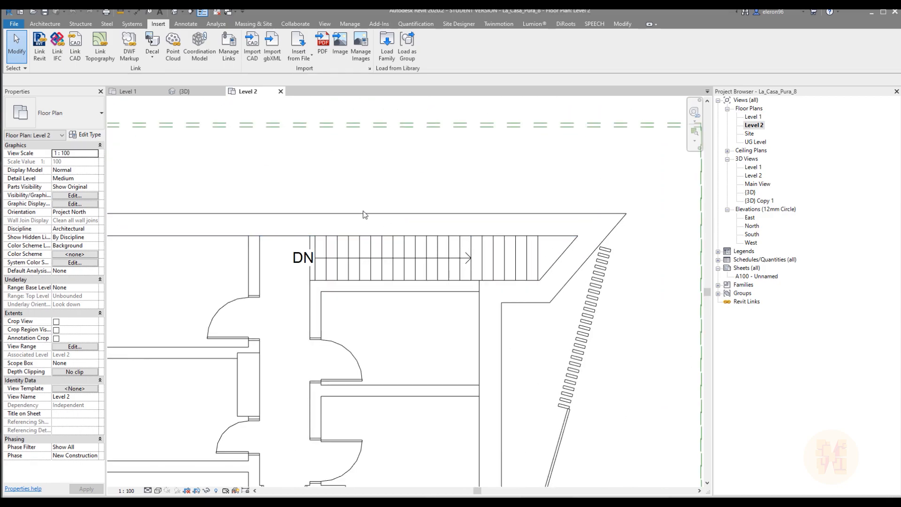
# Draw a Curtain_Wall-Empty curtain wall about 5100 mm long within the exterior wall beside the stair, from Level 2 up to Level 3
pyautogui.click(45, 24)
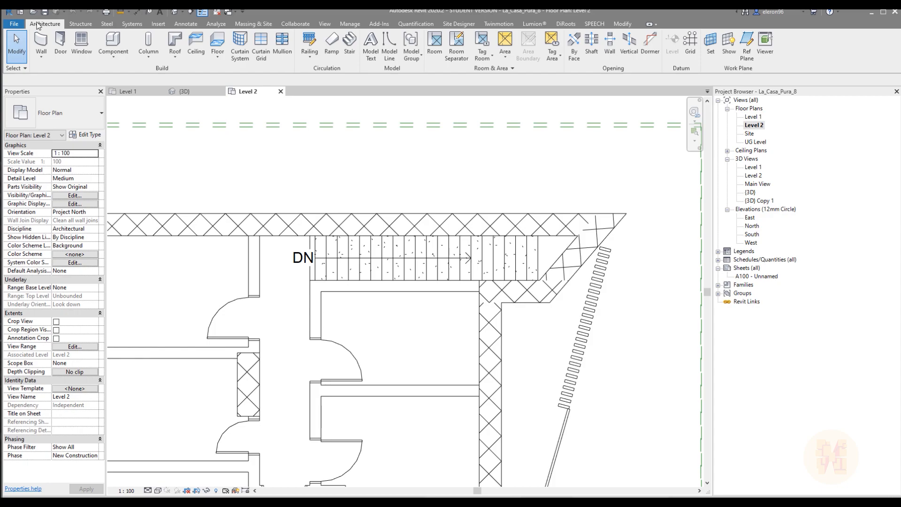
pyautogui.click(43, 43)
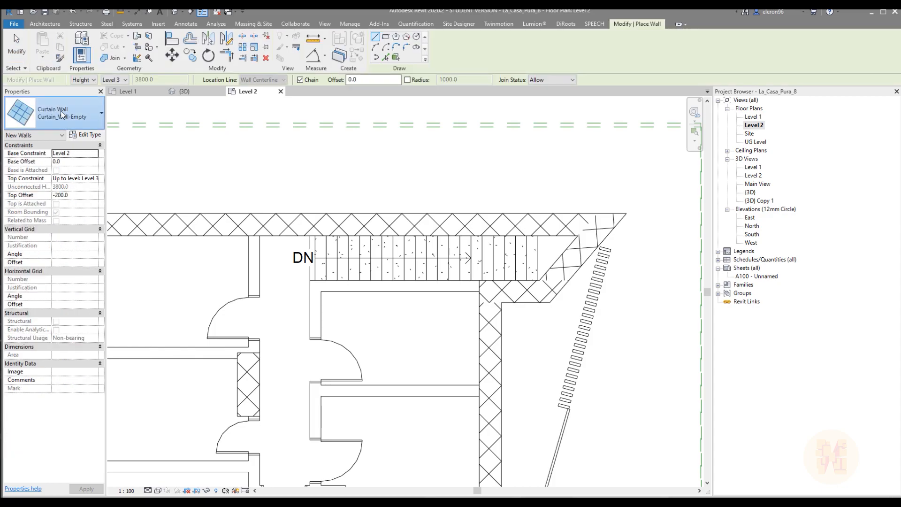
pyautogui.click(61, 112)
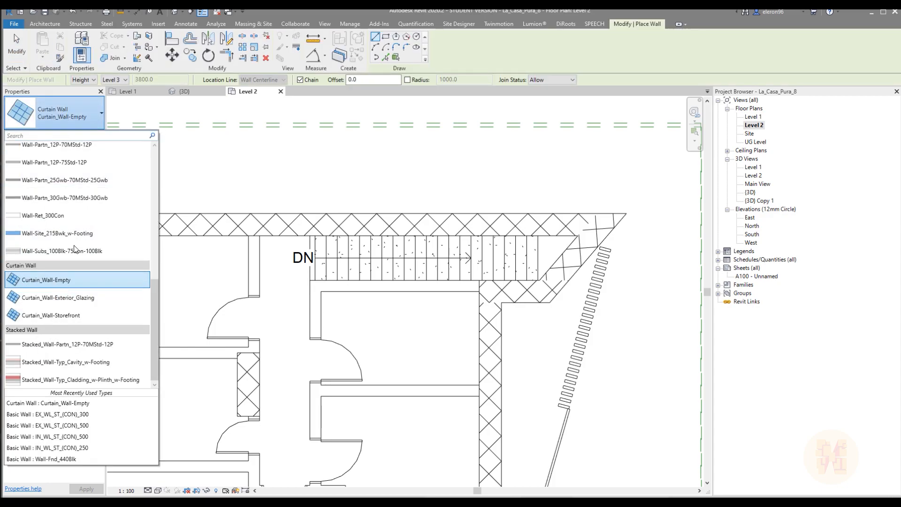
pyautogui.click(75, 109)
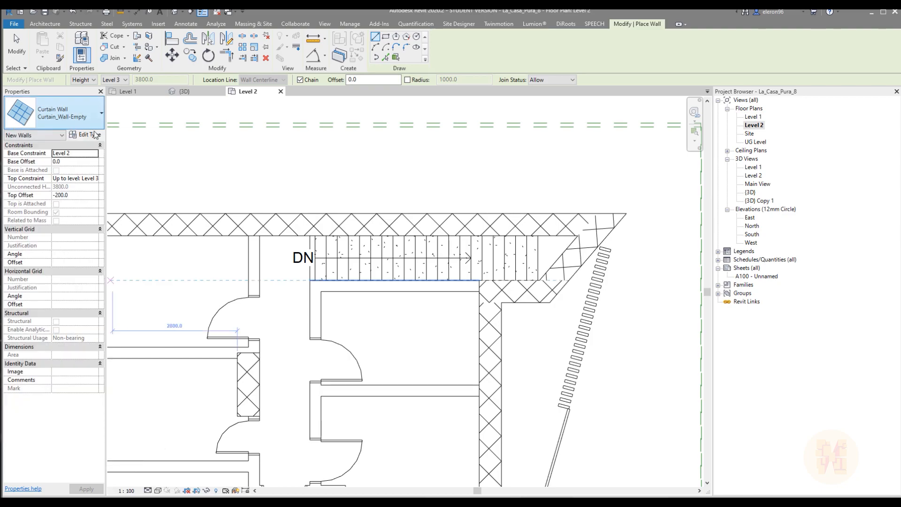
pyautogui.scroll(2, 324, 212)
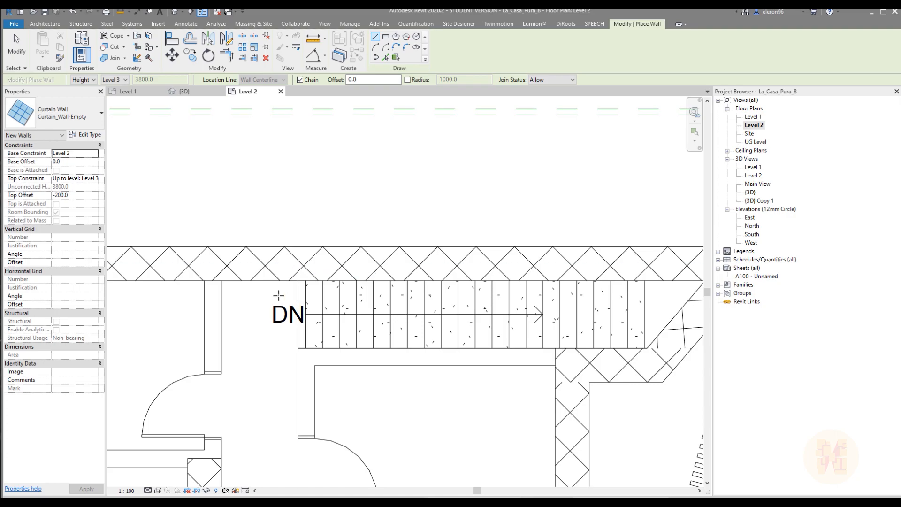
pyautogui.click(298, 263)
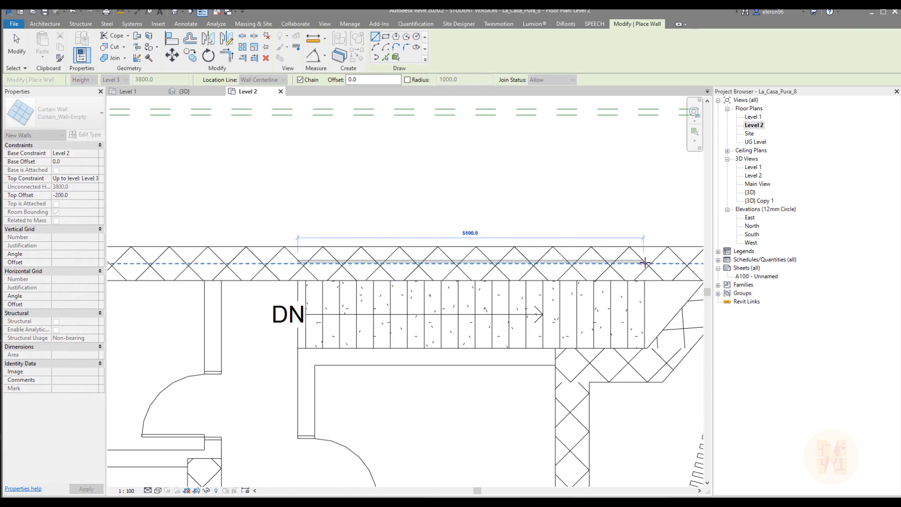
pyautogui.click(645, 263)
pyautogui.press('Escape')
pyautogui.press('Escape')
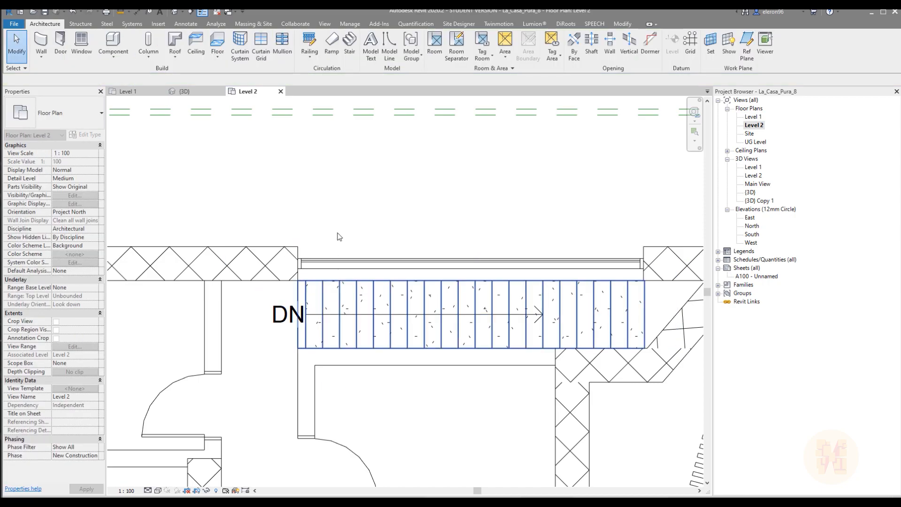
# Try to adjust the curtain wall's end near the slanted corner to match the end of the stair
pyautogui.moveTo(674, 270); pyautogui.dragTo(475, 267, button='middle')
pyautogui.scroll(5, 518, 258)
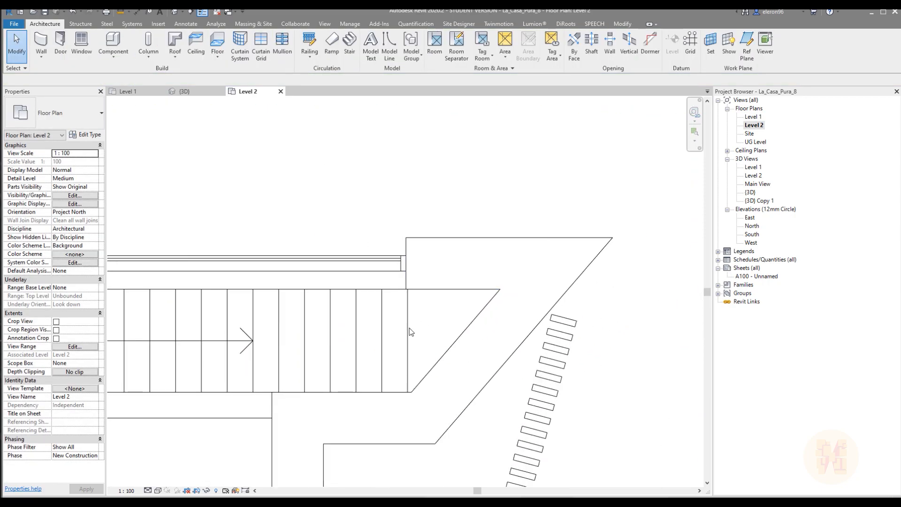
pyautogui.click(379, 272)
pyautogui.press('r')
pyautogui.press('s')
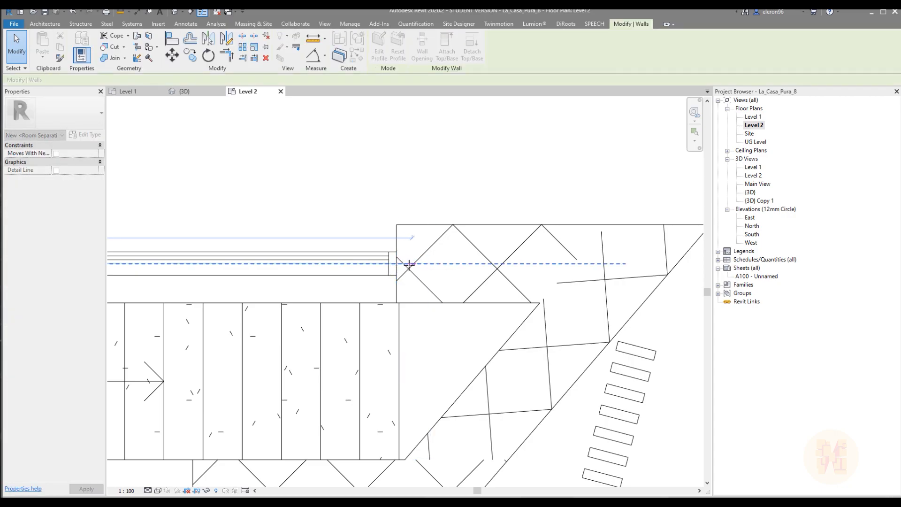
pyautogui.moveTo(374, 266); pyautogui.dragTo(375, 267)
pyautogui.press('Escape')
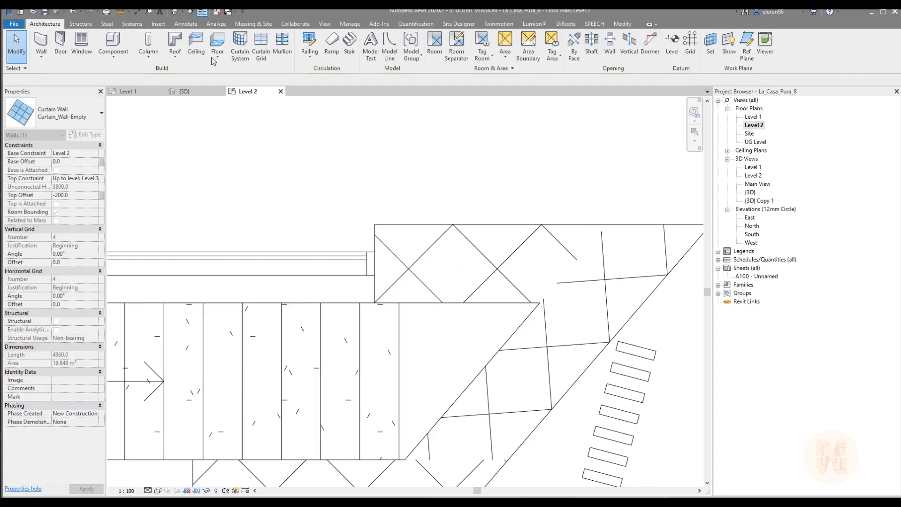
# Draw a guide model line about 820 mm long from the stair's end edge, perpendicular across the exterior wall
pyautogui.click(388, 49)
pyautogui.click(399, 303)
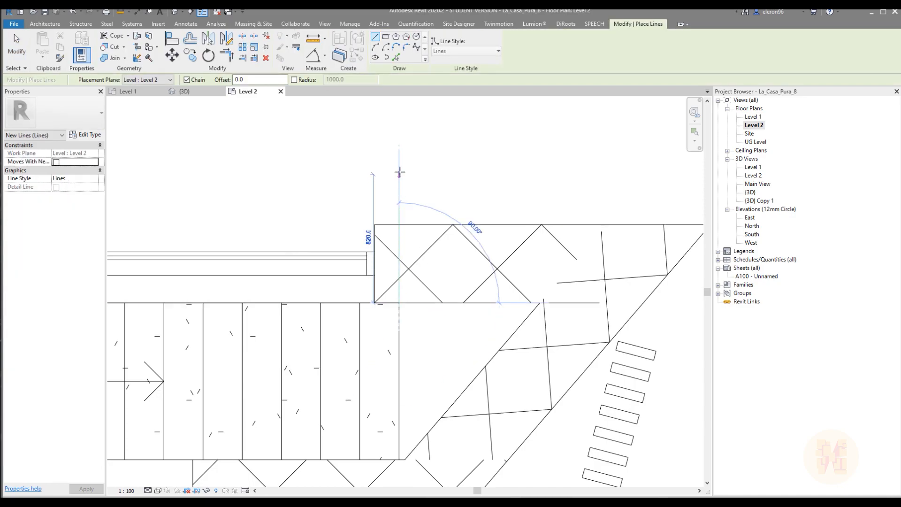
pyautogui.click(398, 172)
pyautogui.press('Escape')
pyautogui.press('Escape')
# Extend the curtain wall's end to the guide line, and delete the guide line
pyautogui.click(378, 270)
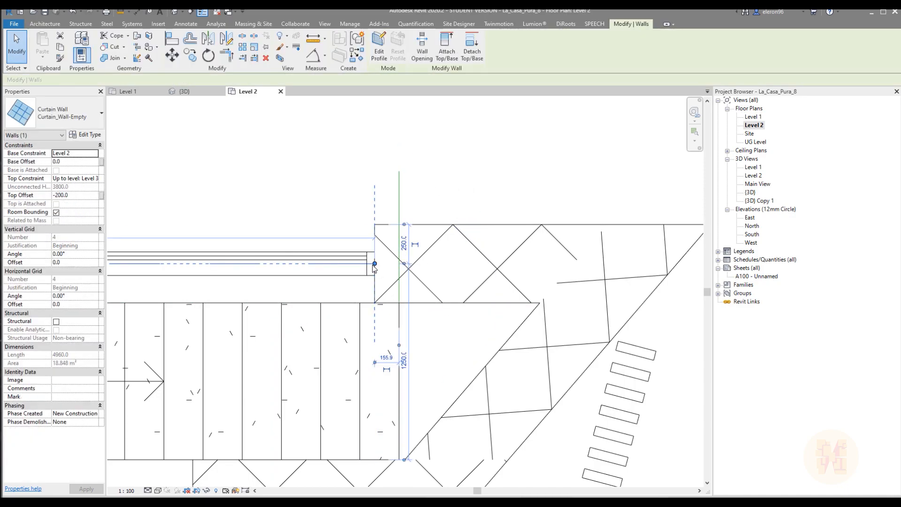
pyautogui.moveTo(374, 266); pyautogui.dragTo(399, 267)
pyautogui.press('Escape')
pyautogui.click(399, 191)
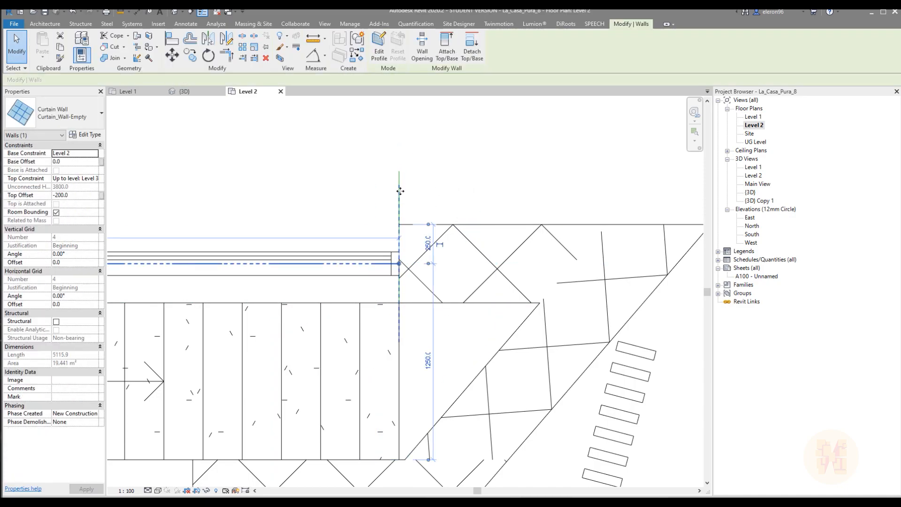
pyautogui.click(402, 175)
pyautogui.press('Delete')
pyautogui.scroll(-2, 436, 206)
pyautogui.moveTo(328, 218); pyautogui.dragTo(455, 219, button='middle')
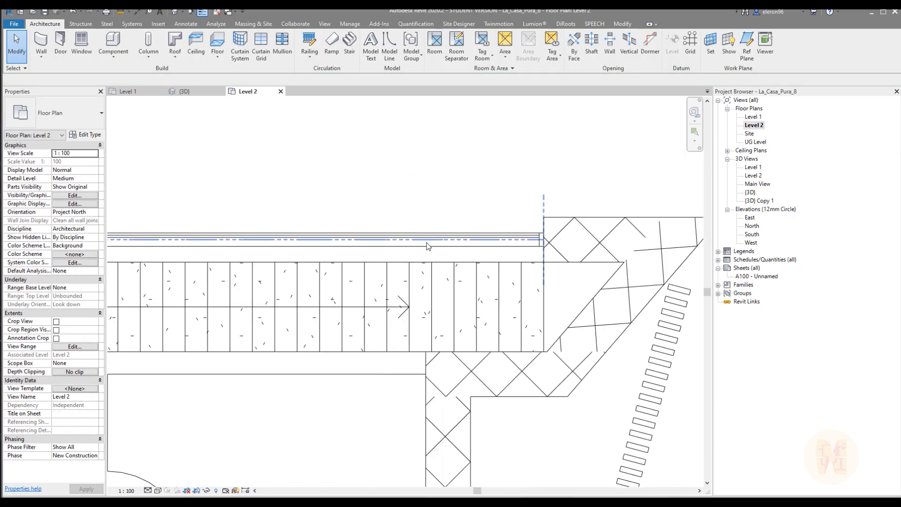
pyautogui.moveTo(435, 255); pyautogui.dragTo(576, 256, button='middle')
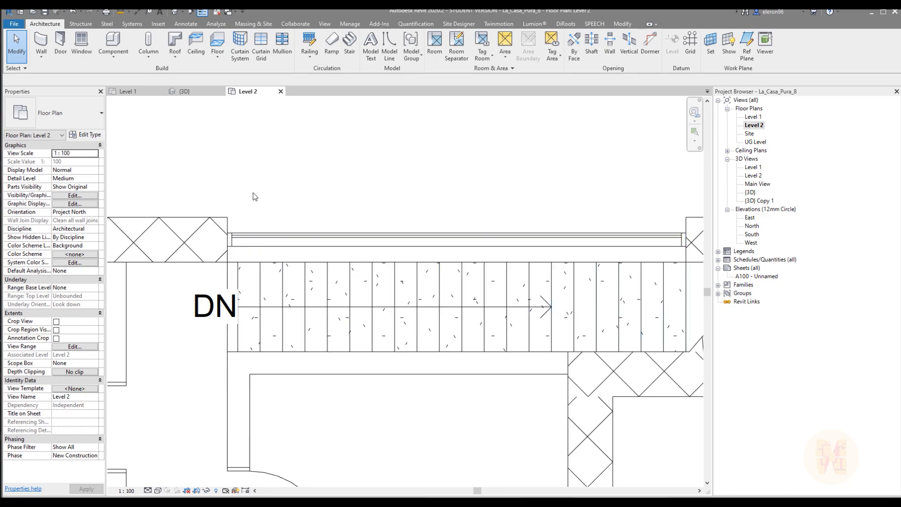
# In the {3D} view, set the stair curtain wall's top offset to 0
pyautogui.click(280, 242)
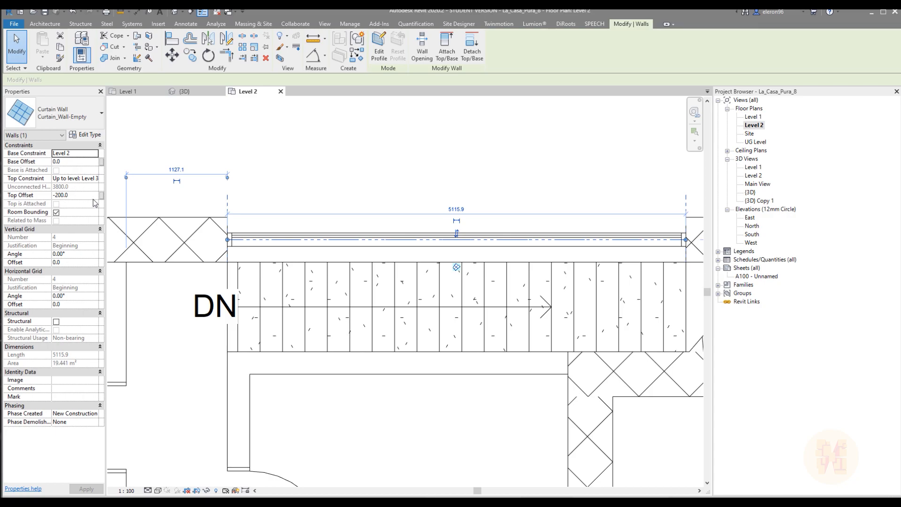
pyautogui.click(197, 96)
pyautogui.keyDown('shift'); pyautogui.moveTo(459, 312); pyautogui.dragTo(420, 256, button='middle'); pyautogui.keyUp('shift')
pyautogui.press('Escape')
pyautogui.scroll(2, 294, 283)
pyautogui.scroll(1, 296, 281)
pyautogui.keyDown('shift'); pyautogui.moveTo(368, 284); pyautogui.dragTo(413, 276, button='middle'); pyautogui.keyUp('shift')
pyautogui.scroll(2, 311, 237)
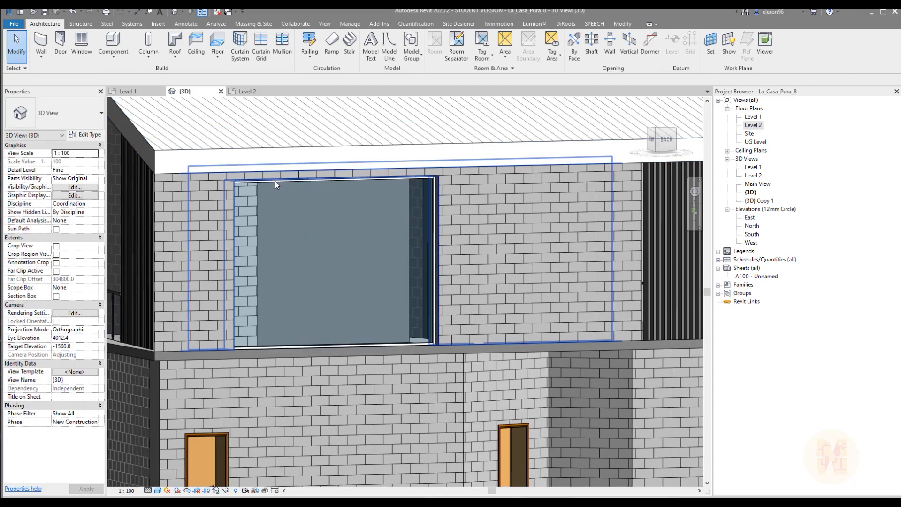
pyautogui.click(276, 202)
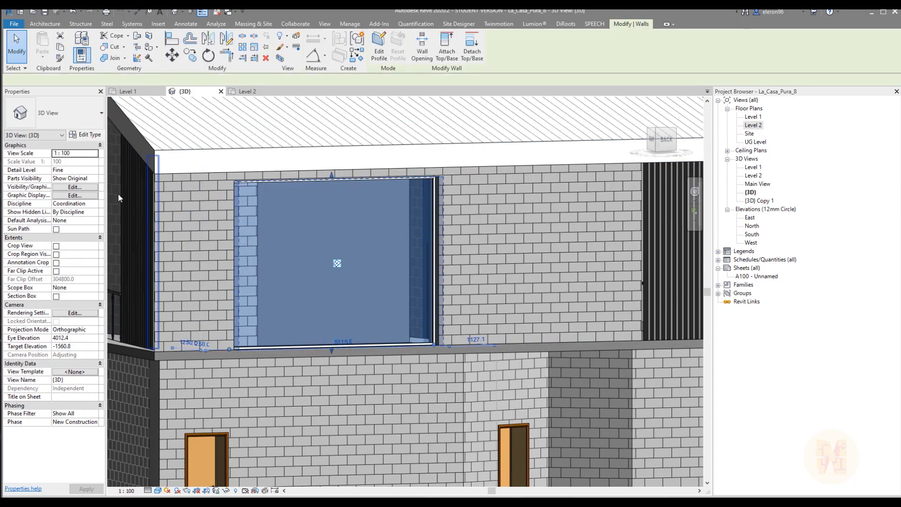
pyautogui.click(82, 196)
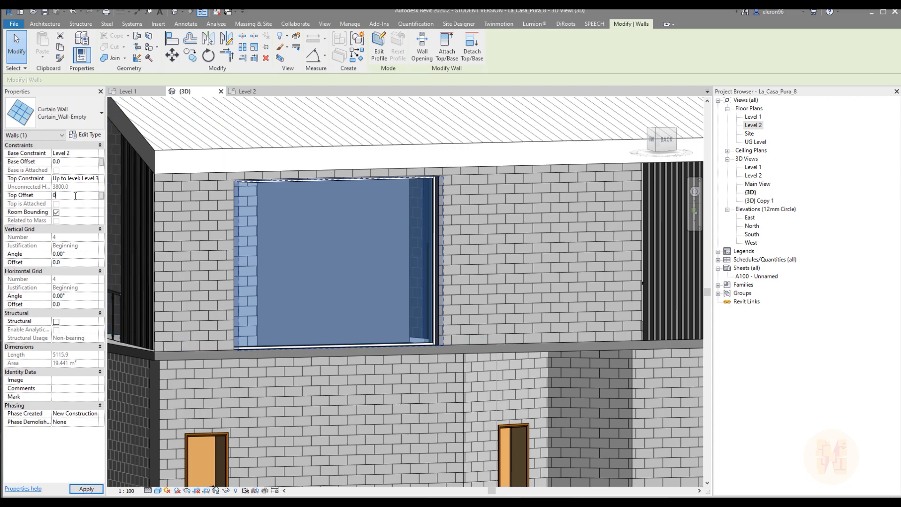
pyautogui.press('Escape')
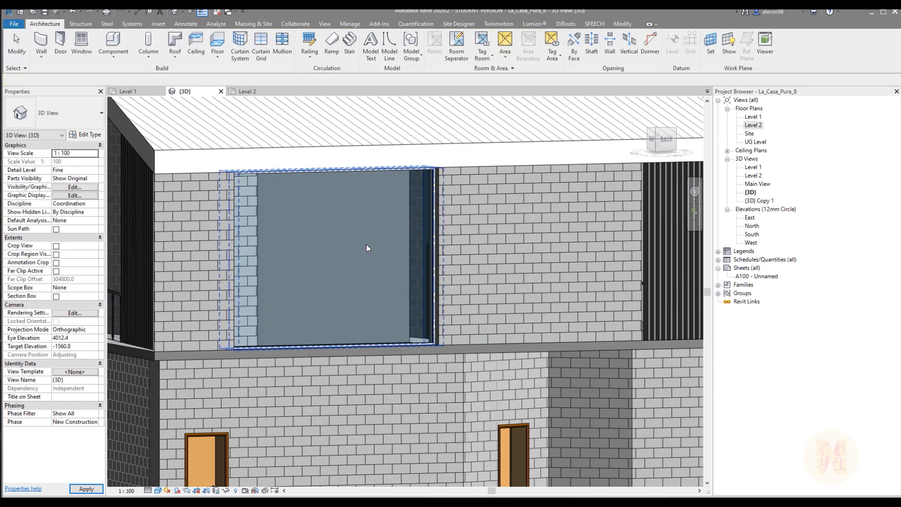
# Add two vertical curtain grid lines to the stair curtain wall, the first about 1600 mm from its end
pyautogui.keyDown('shift'); pyautogui.moveTo(351, 170); pyautogui.dragTo(352, 334, button='middle'); pyautogui.keyUp('shift')
pyautogui.keyDown('shift'); pyautogui.moveTo(281, 313); pyautogui.dragTo(324, 327, button='middle'); pyautogui.keyUp('shift')
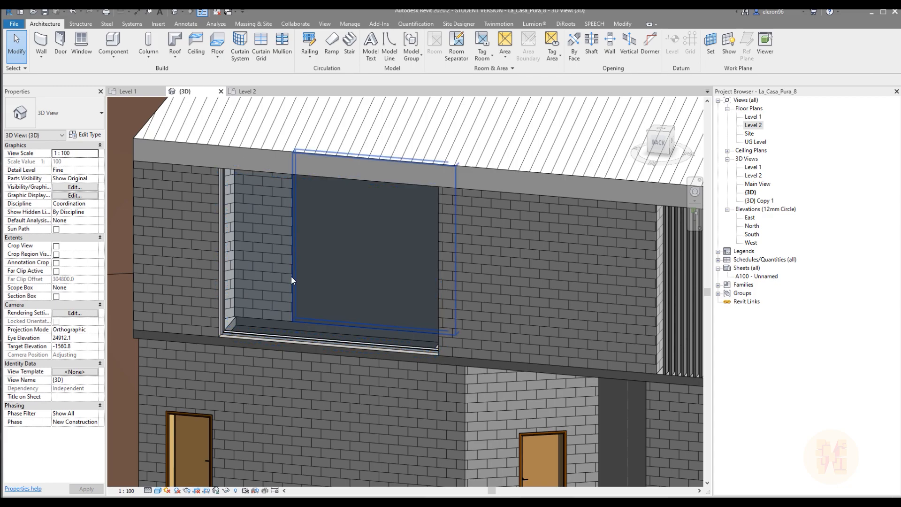
pyautogui.keyDown('shift'); pyautogui.moveTo(322, 308); pyautogui.dragTo(348, 324, button='middle'); pyautogui.keyUp('shift')
pyautogui.click(662, 144)
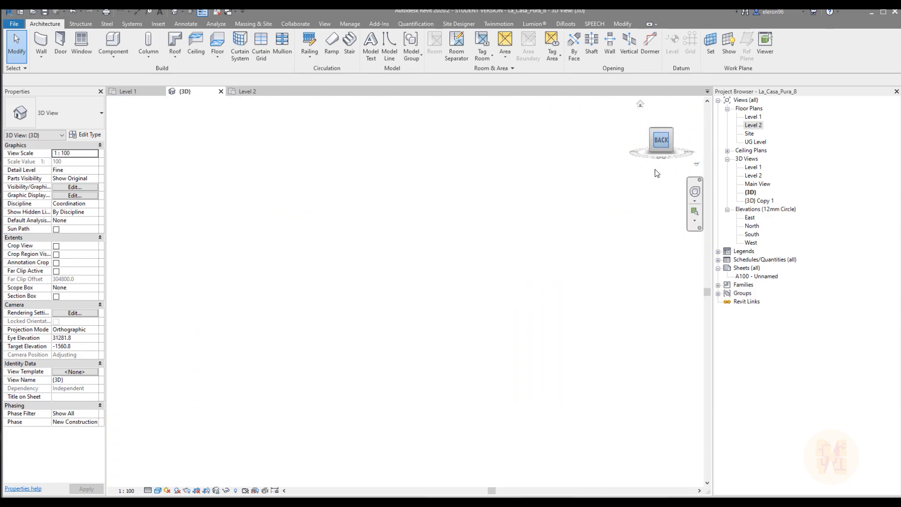
pyautogui.scroll(6, 388, 286)
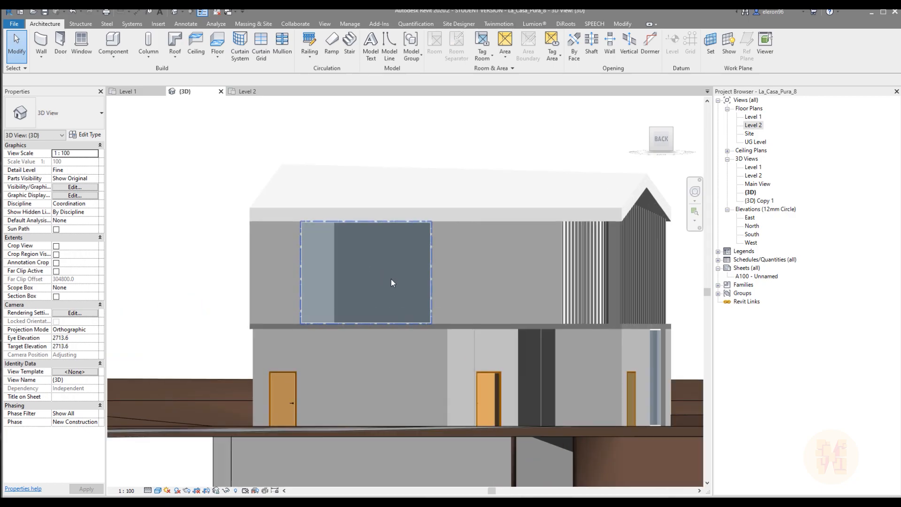
pyautogui.keyDown('shift'); pyautogui.moveTo(376, 280); pyautogui.dragTo(347, 263, button='middle'); pyautogui.keyUp('shift')
pyautogui.press('c')
pyautogui.press('g')
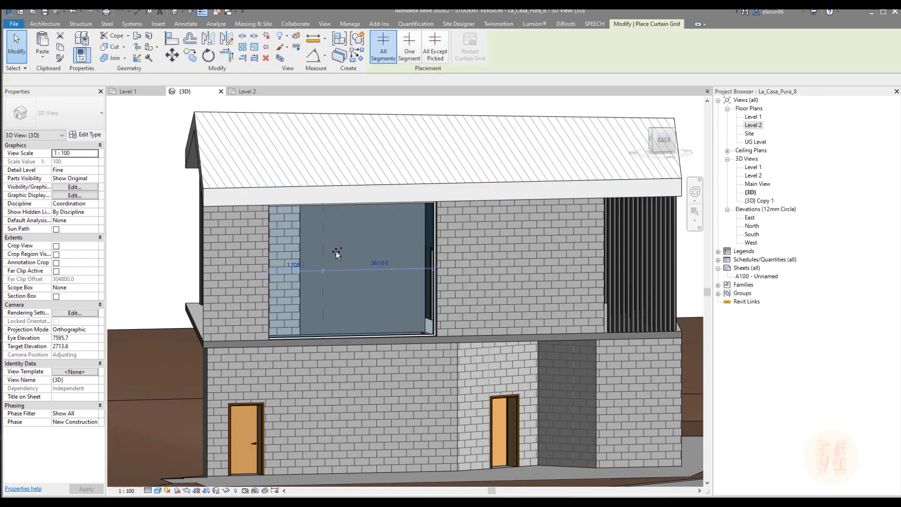
pyautogui.scroll(3, 335, 249)
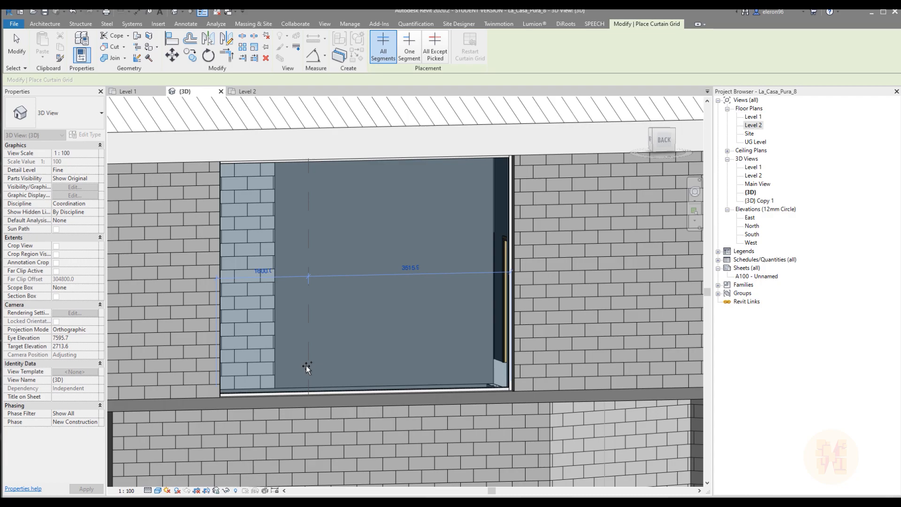
pyautogui.click(306, 365)
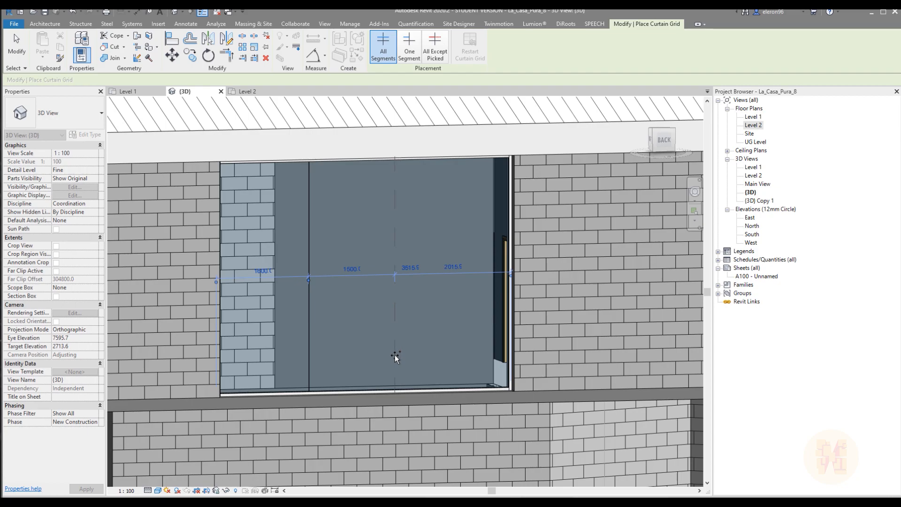
pyautogui.click(420, 355)
pyautogui.press('Escape')
# Place Rectangular Mullion 50x150mm on both vertical grid lines of the stair curtain wall
pyautogui.keyDown('shift'); pyautogui.moveTo(392, 303); pyautogui.dragTo(418, 308, button='middle'); pyautogui.keyUp('shift')
pyautogui.scroll(3, 417, 306)
pyautogui.click(283, 47)
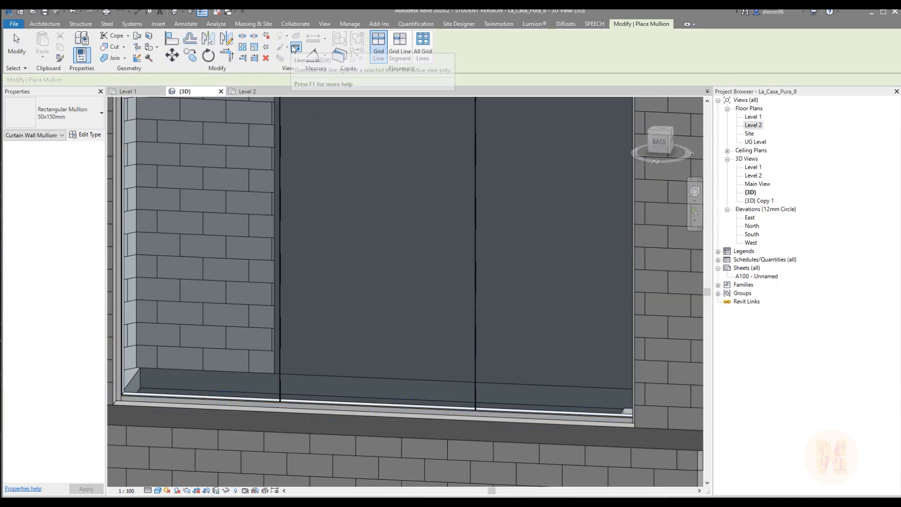
pyautogui.click(272, 284)
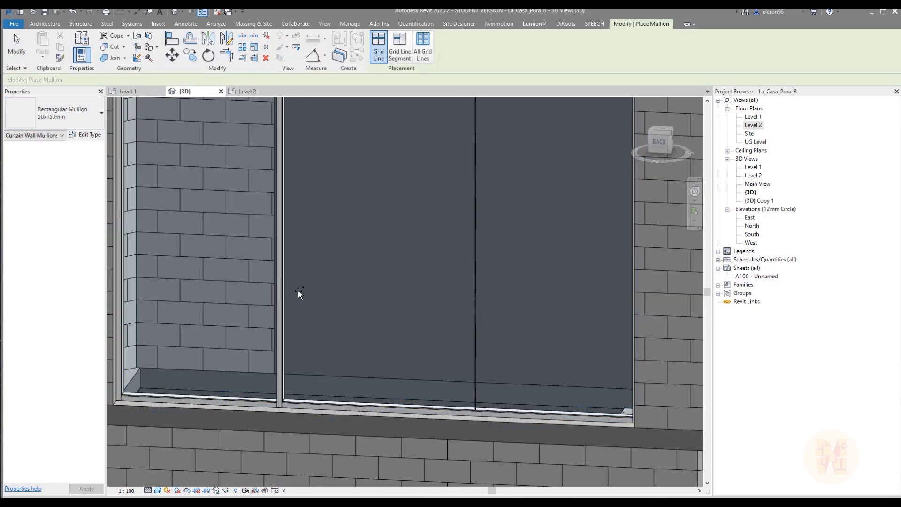
pyautogui.click(472, 316)
pyautogui.press('Escape')
pyautogui.press('Escape')
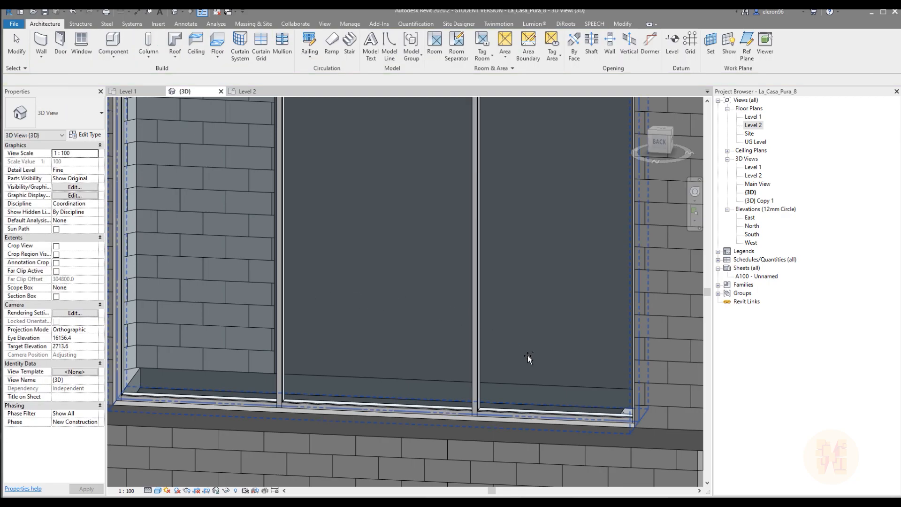
pyautogui.scroll(-5, 446, 334)
pyautogui.keyDown('shift'); pyautogui.moveTo(469, 415); pyautogui.dragTo(459, 275, button='middle'); pyautogui.keyUp('shift')
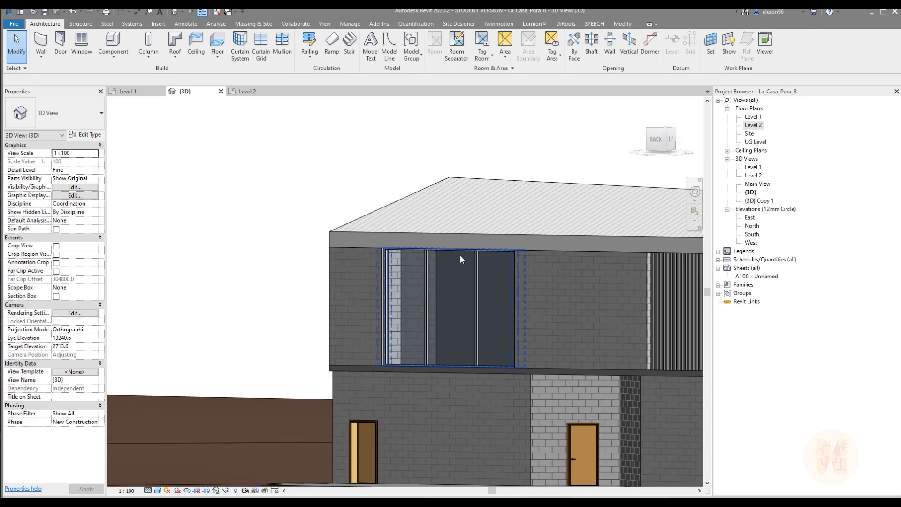
pyautogui.keyDown('shift'); pyautogui.moveTo(449, 326); pyautogui.dragTo(414, 337, button='middle'); pyautogui.keyUp('shift')
pyautogui.moveTo(510, 351)
pyautogui.keyDown('shift'); pyautogui.mouseDown(button='middle')
pyautogui.moveTo(523, 364)
pyautogui.moveTo(416, 345)
pyautogui.mouseUp(button='middle'); pyautogui.keyUp('shift')
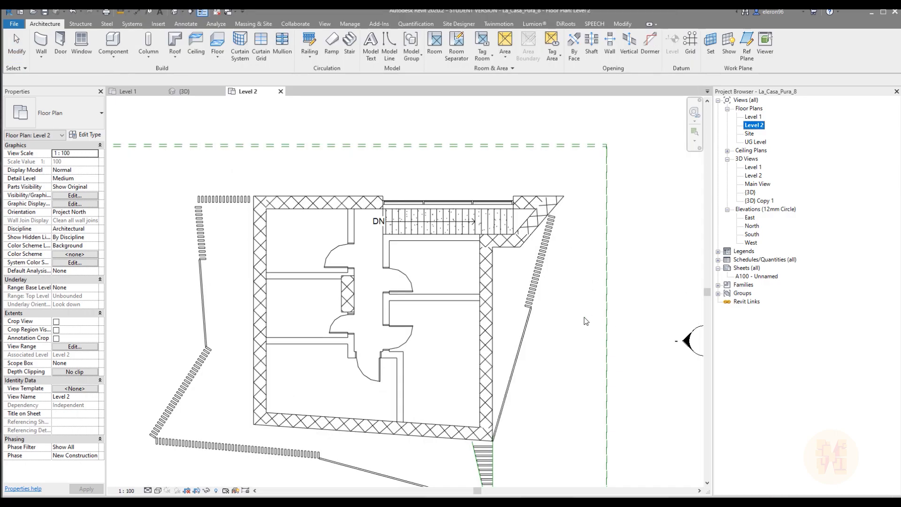
# On Level 2, draw a Curtain_Wall-Empty curtain wall about 1550 mm long within the exterior wall, starting at the inner corner beside the stair
pyautogui.scroll(6, 470, 286)
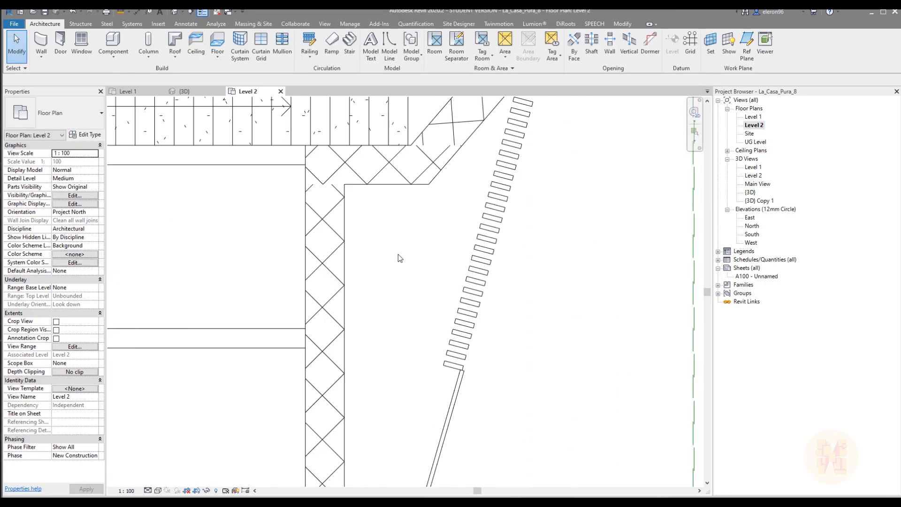
pyautogui.click(41, 41)
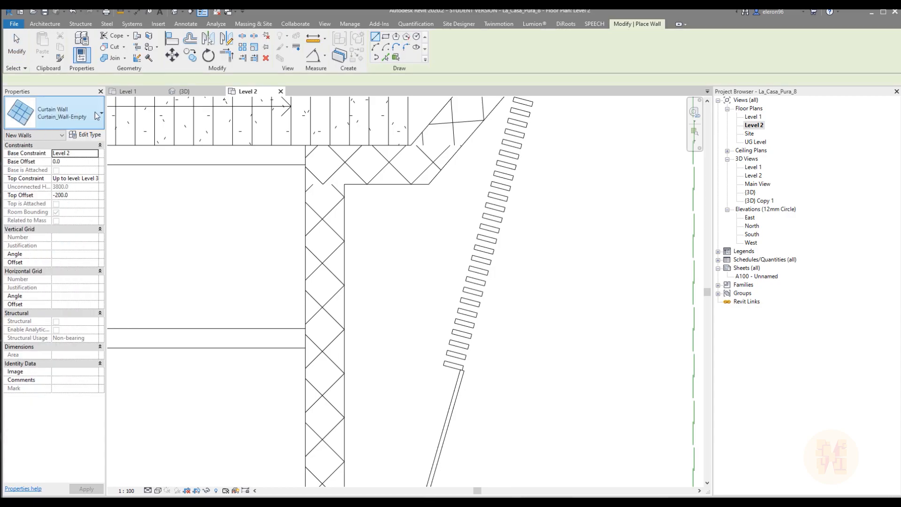
pyautogui.click(327, 184)
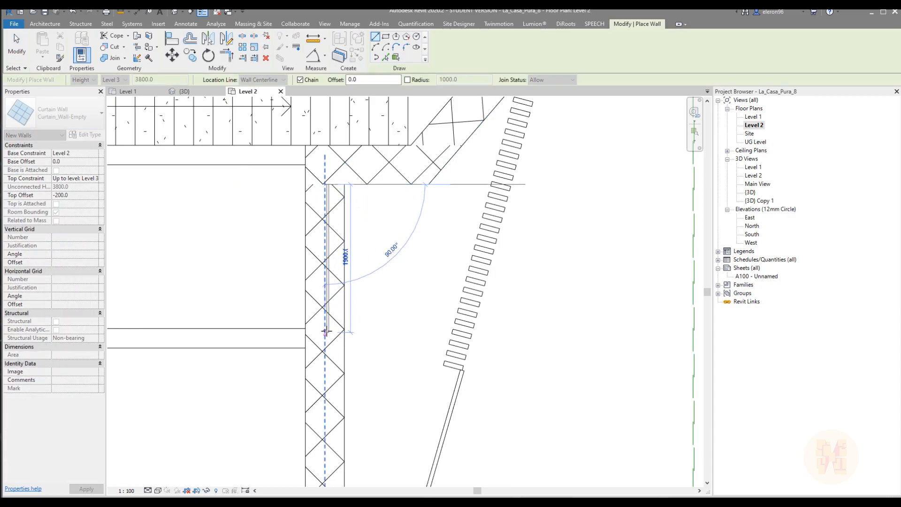
pyautogui.click(327, 312)
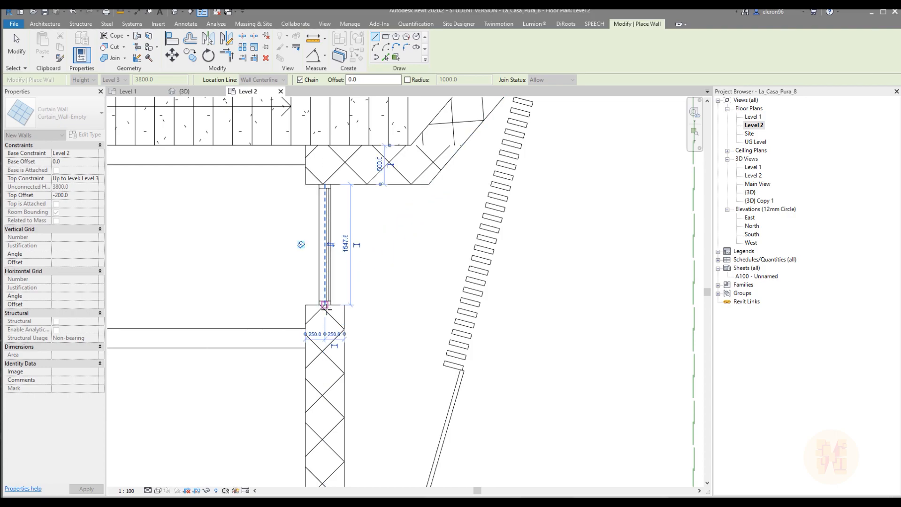
pyautogui.scroll(4, 328, 281)
pyautogui.press('Escape')
pyautogui.press('Escape')
# Try to stretch the new curtain wall's free end to the near face of the interior partition
pyautogui.click(333, 275)
pyautogui.moveTo(334, 299); pyautogui.dragTo(334, 324)
pyautogui.press('Escape')
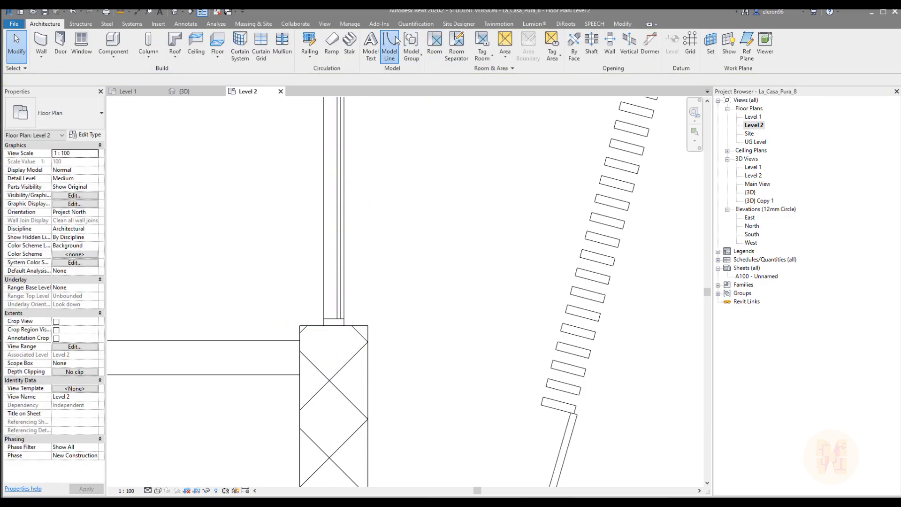
# Draw a guide model line across the exterior wall, continuing the near face of the interior partition
pyautogui.click(394, 37)
pyautogui.click(300, 341)
pyautogui.click(417, 341)
pyautogui.press('Escape')
pyautogui.press('Escape')
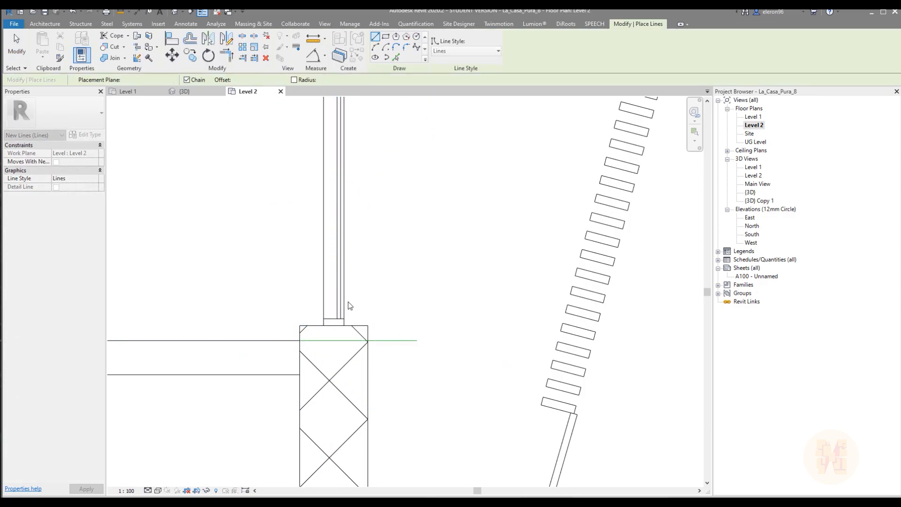
# Extend the new curtain wall's end to the guide line for a length of 1850 mm, and delete the guide line
pyautogui.click(333, 287)
pyautogui.moveTo(333, 325); pyautogui.dragTo(334, 341)
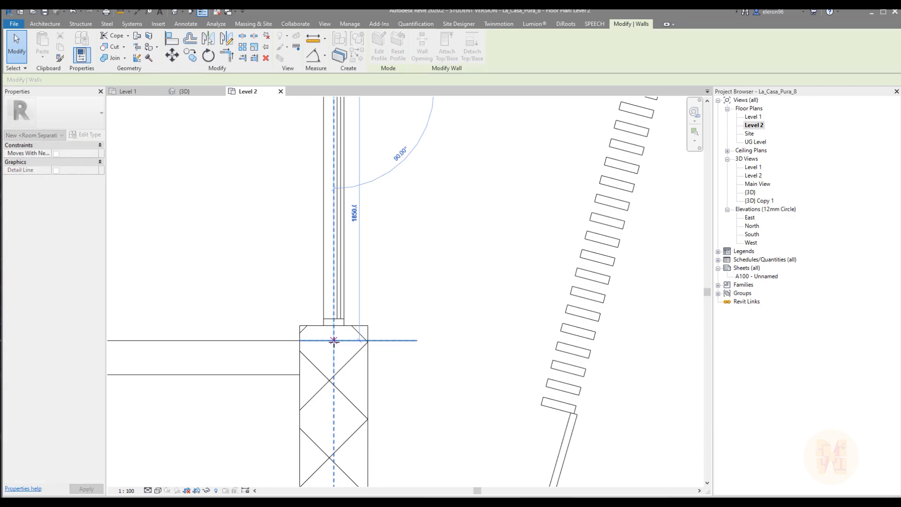
pyautogui.click(401, 344)
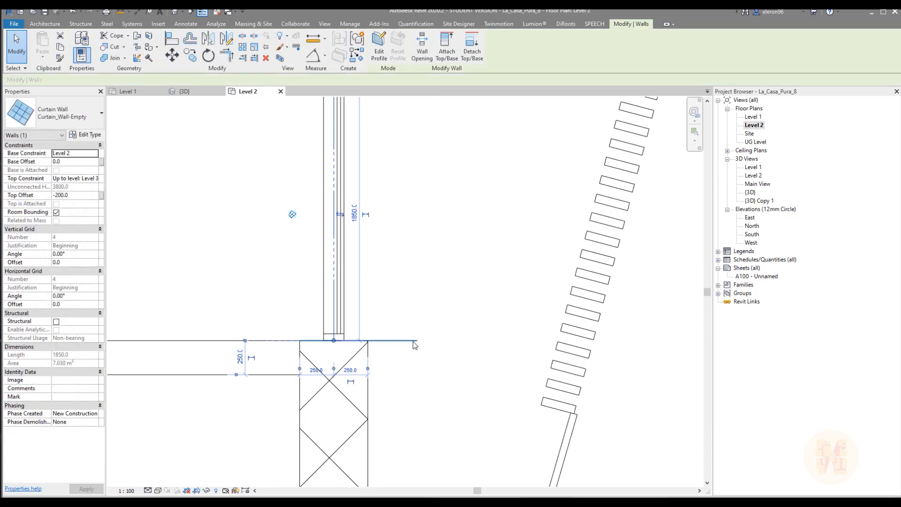
pyautogui.click(413, 341)
pyautogui.press('Delete')
pyautogui.scroll(-3, 407, 323)
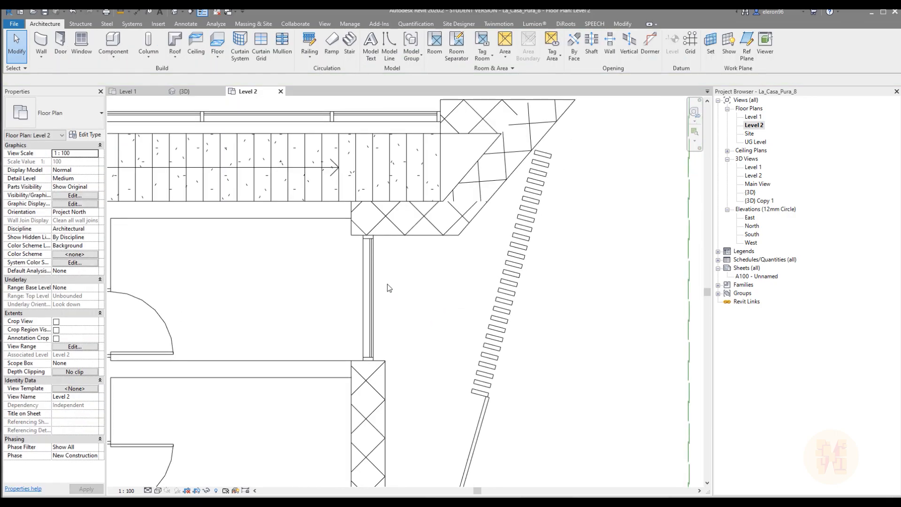
# Add a vertical curtain grid line to the new curtain wall, 900 mm from its end nearest the stair
pyautogui.scroll(3, 371, 296)
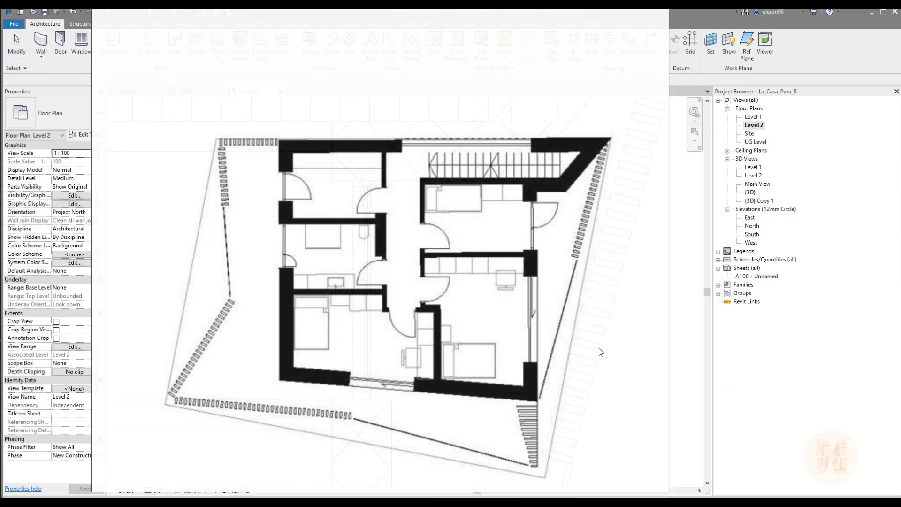
pyautogui.click(261, 45)
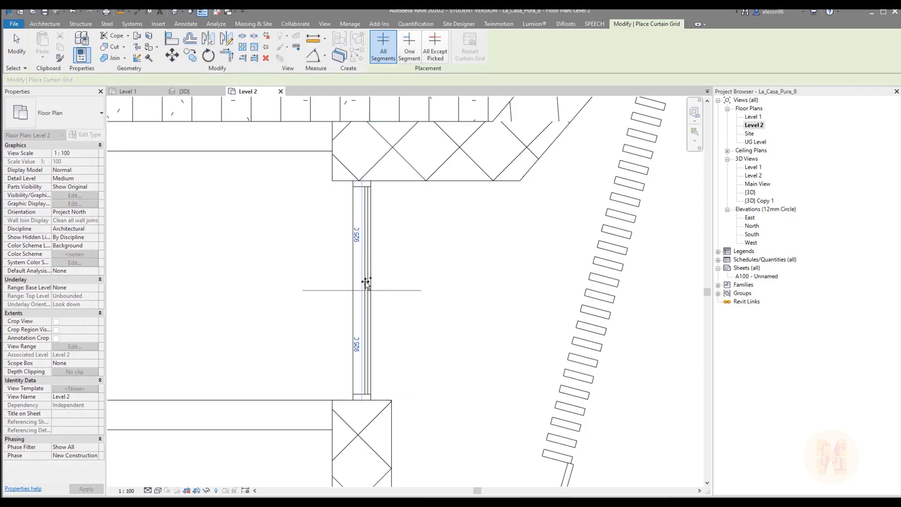
pyautogui.click(365, 280)
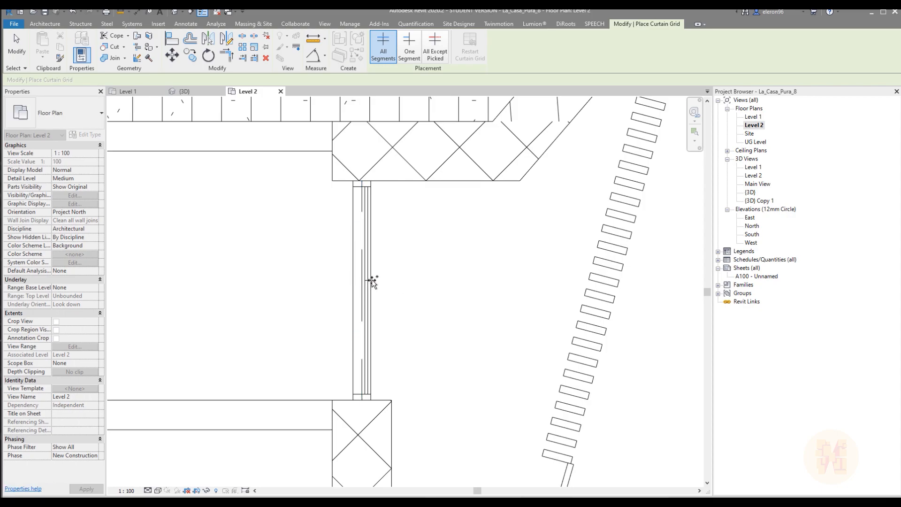
pyautogui.press('Escape')
pyautogui.click(370, 280)
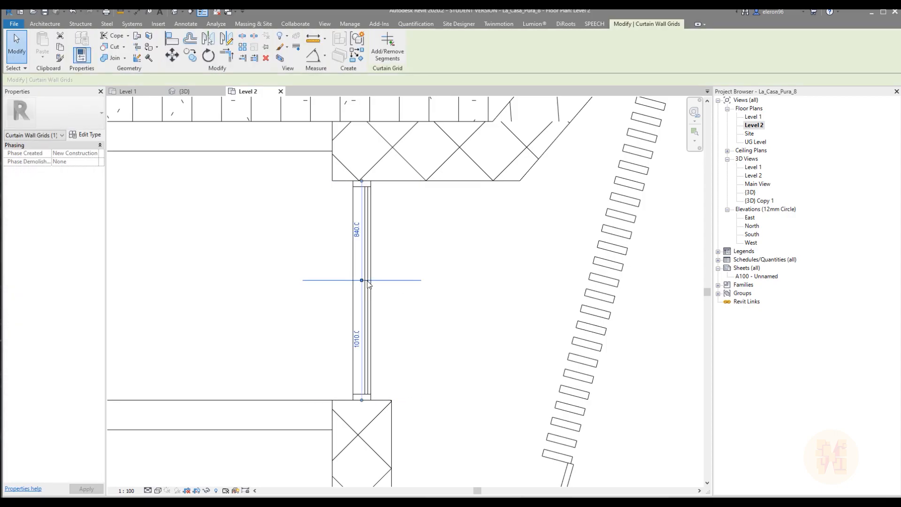
pyautogui.click(357, 231)
pyautogui.press('Return')
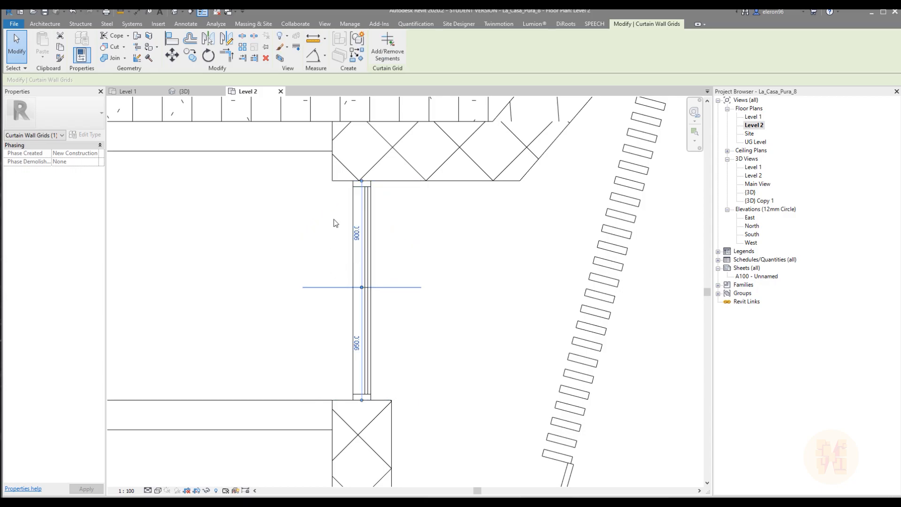
pyautogui.click(417, 256)
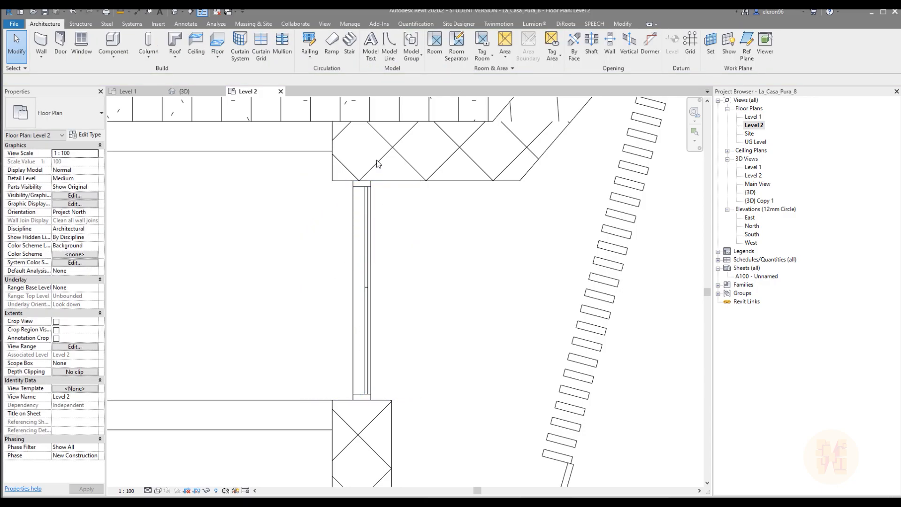
# Place a mullion on the vertical grid line of the 1850 mm curtain wall
pyautogui.click(288, 44)
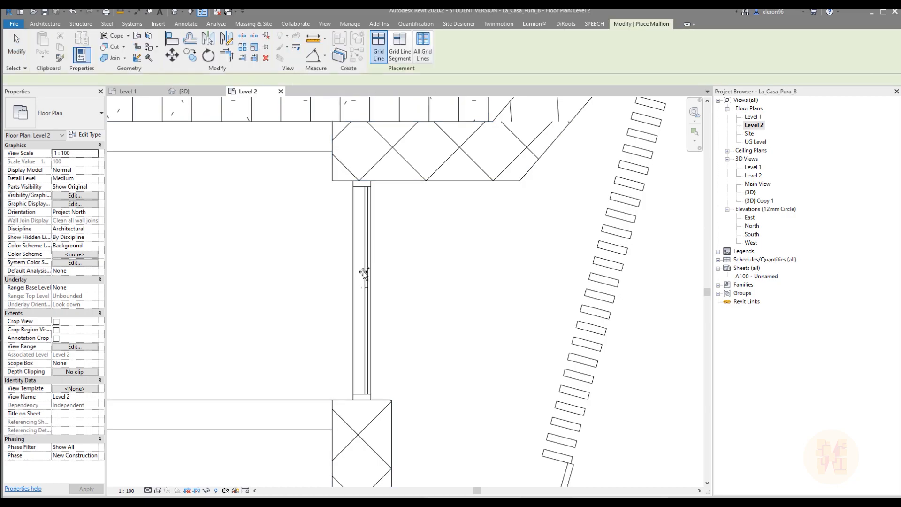
pyautogui.press('Escape')
pyautogui.press('Escape')
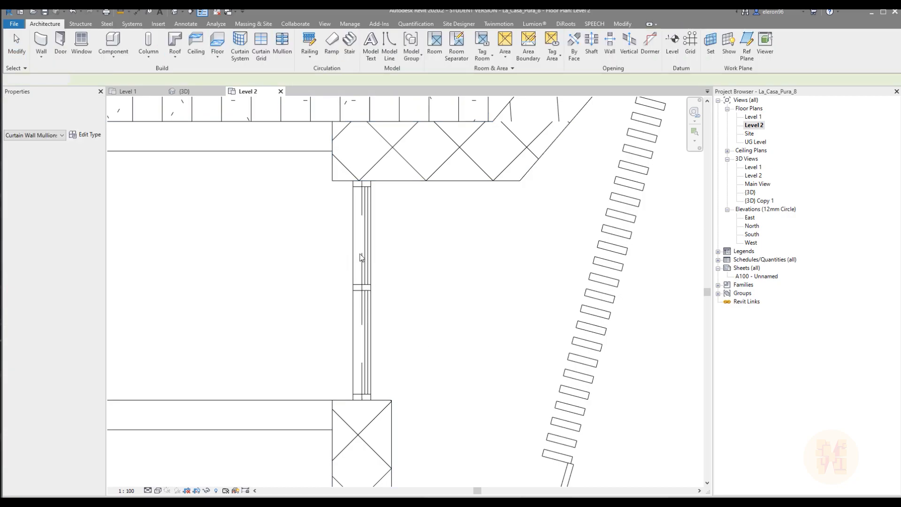
# In the 3D view, add a horizontal curtain grid line across all segments of the 1850 mm curtain wall
pyautogui.click(188, 91)
pyautogui.keyDown('shift'); pyautogui.moveTo(329, 239); pyautogui.dragTo(467, 282, button='middle'); pyautogui.keyUp('shift')
pyautogui.scroll(5, 467, 282)
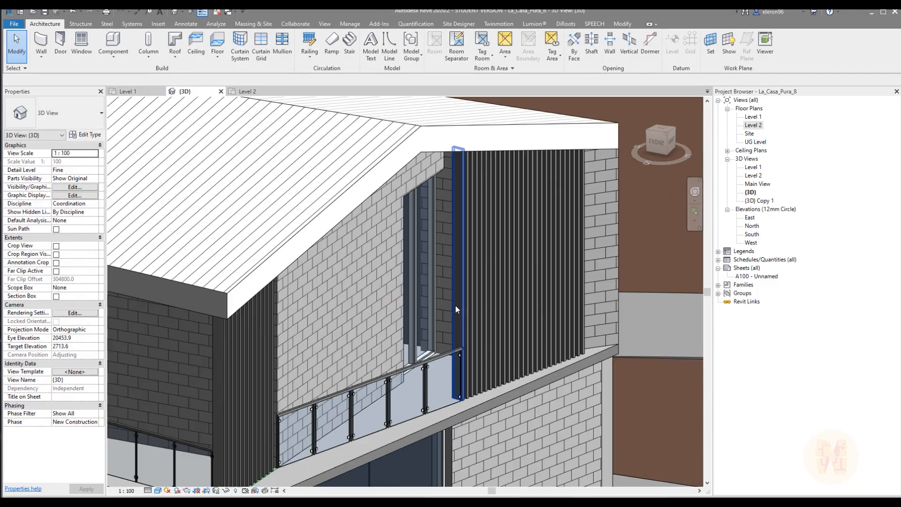
pyautogui.scroll(4, 345, 233)
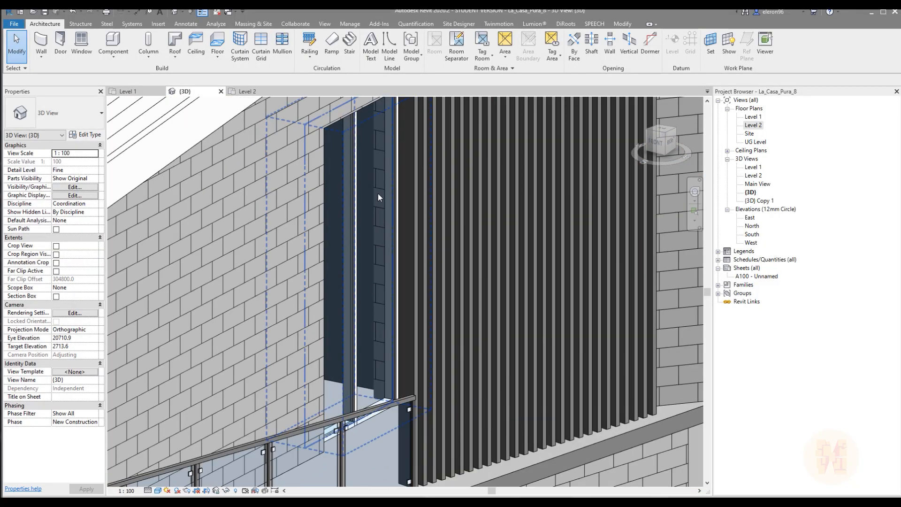
pyautogui.moveTo(374, 140); pyautogui.dragTo(385, 213, button='middle')
pyautogui.moveTo(381, 284); pyautogui.dragTo(383, 205, button='middle')
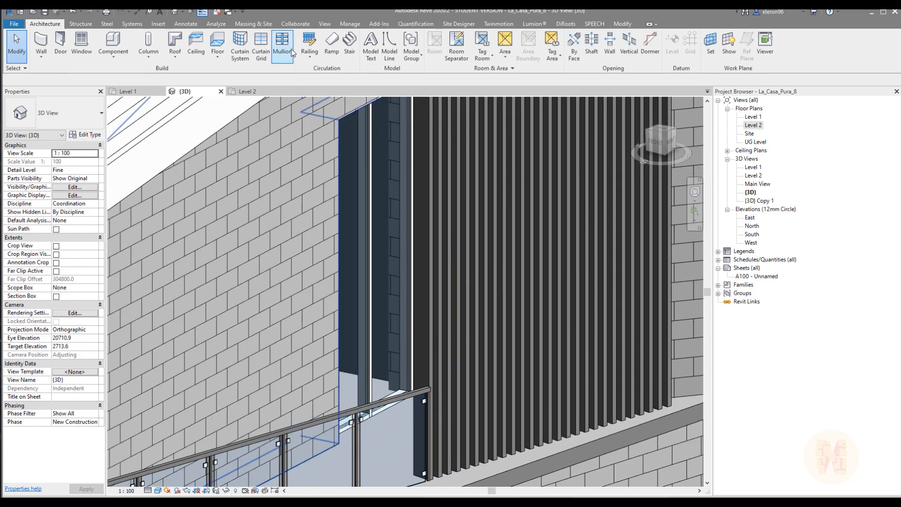
pyautogui.click(261, 45)
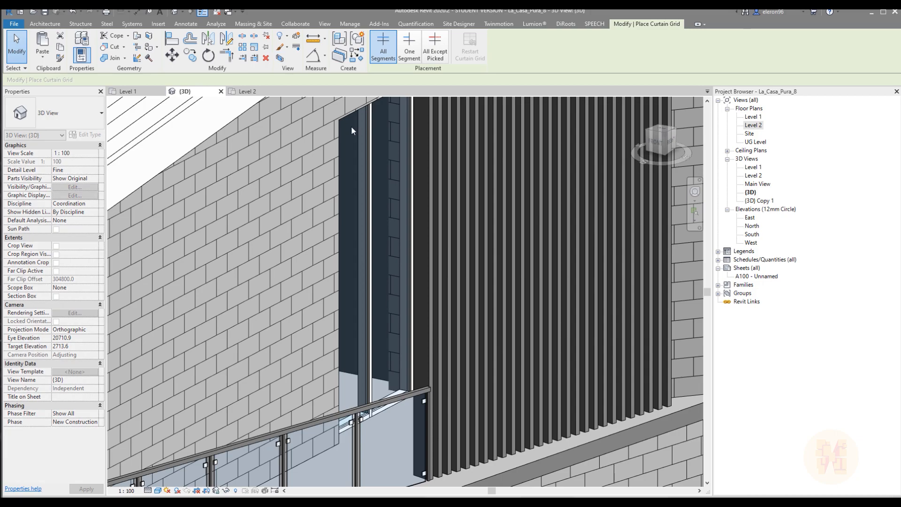
pyautogui.click(390, 203)
pyautogui.press('Escape')
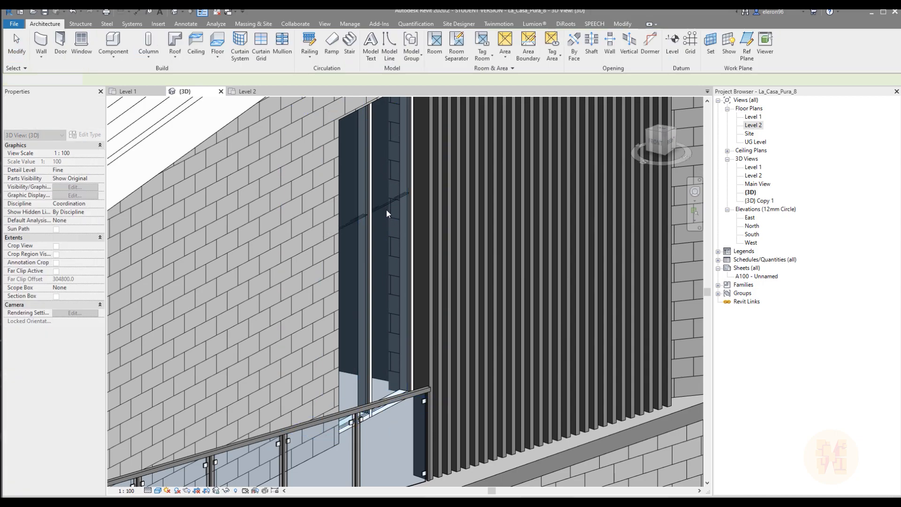
# Set the horizontal curtain grid line's distance from the curtain wall's base to 2100 mm
pyautogui.click(384, 202)
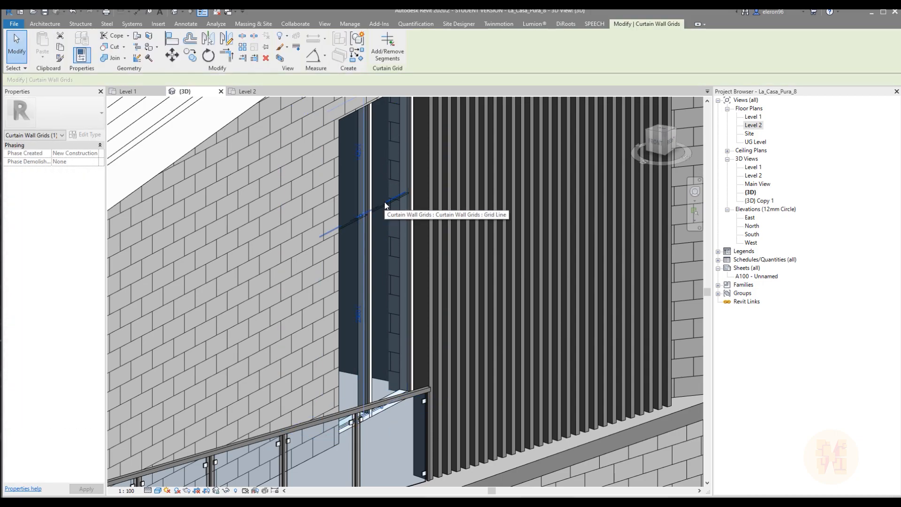
pyautogui.click(357, 314)
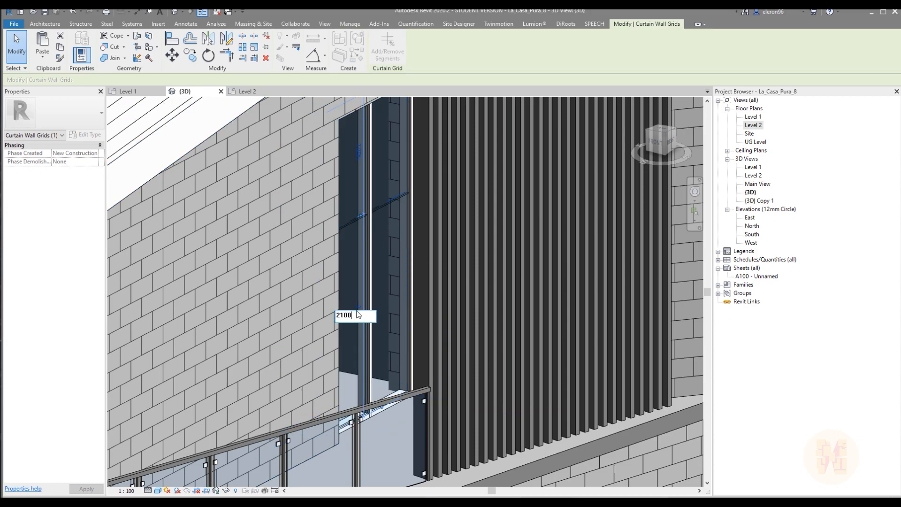
pyautogui.write('2100')
pyautogui.press('Return')
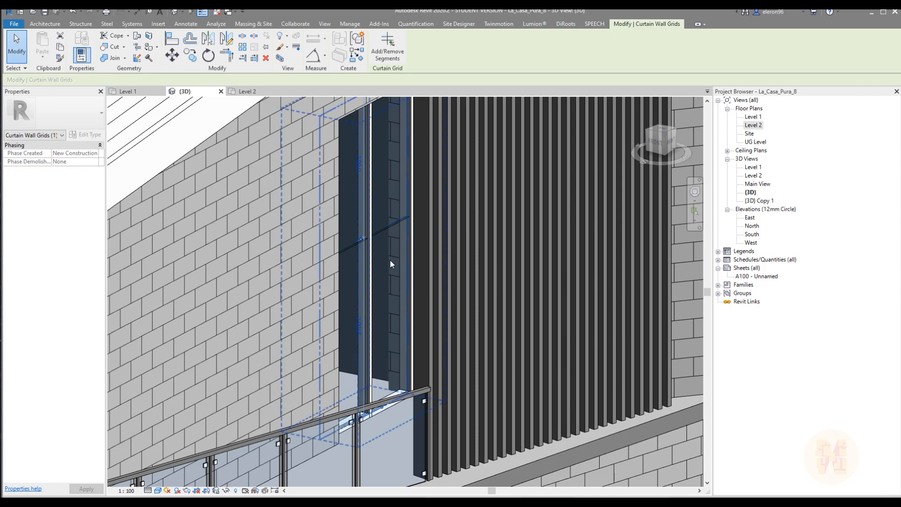
pyautogui.press('Escape')
# Place mullions along the horizontal grid line of the 1850 mm curtain wall
pyautogui.click(282, 48)
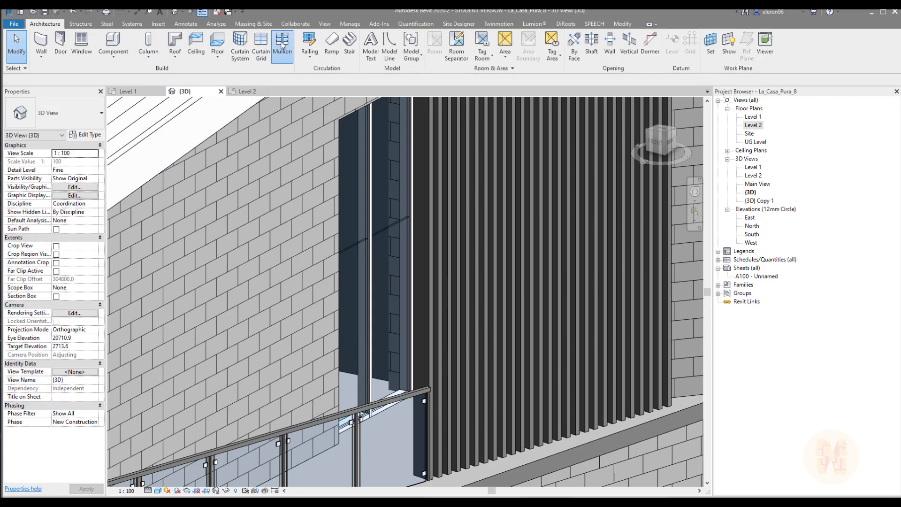
pyautogui.click(384, 232)
pyautogui.press('Escape')
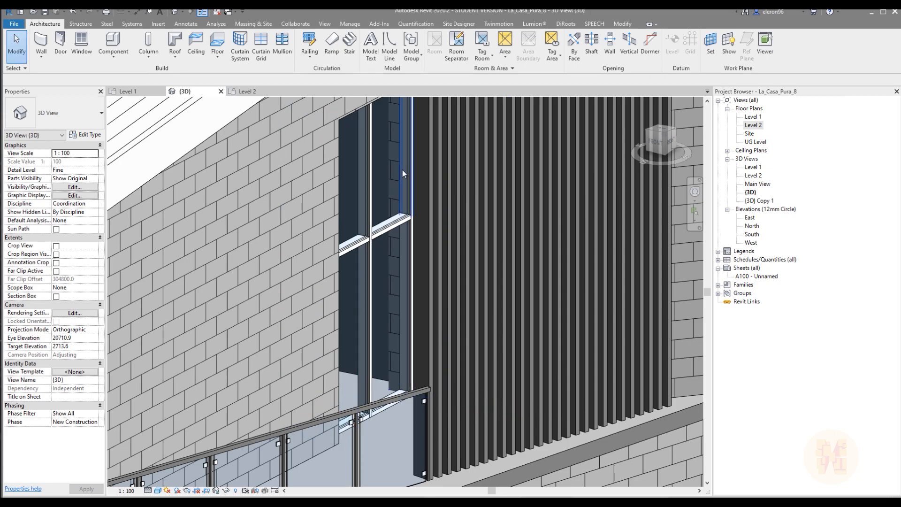
# Delete the sill mullion under the curtain wall's lower panel nearest the stair
pyautogui.keyDown('shift'); pyautogui.moveTo(398, 288); pyautogui.dragTo(418, 319, button='middle'); pyautogui.keyUp('shift')
pyautogui.scroll(2, 418, 317)
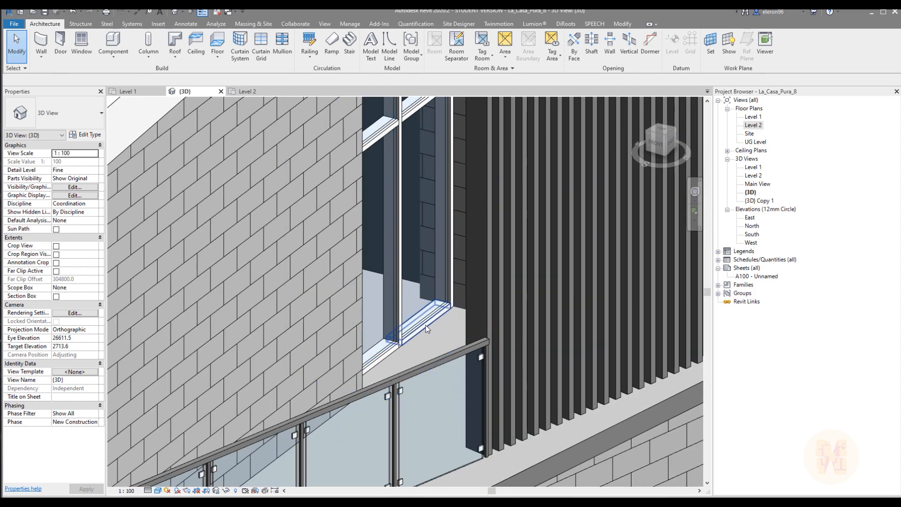
pyautogui.click(413, 327)
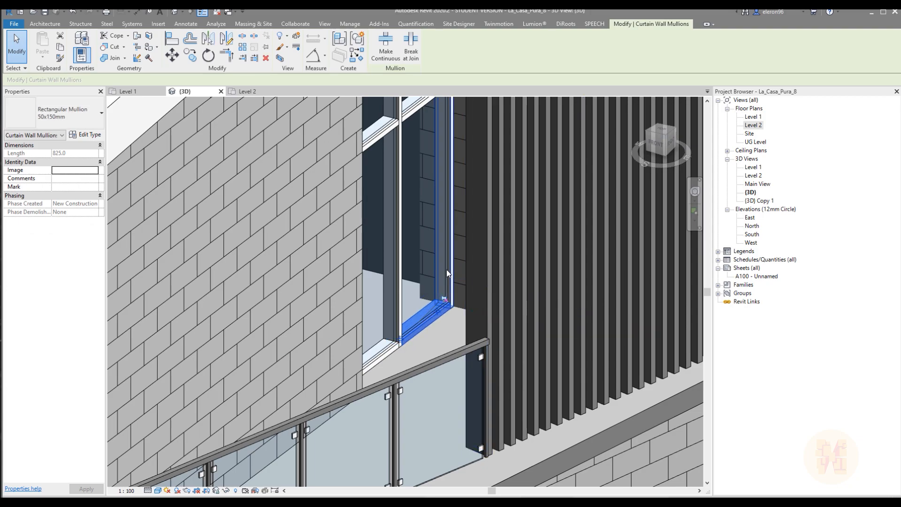
pyautogui.press('Escape')
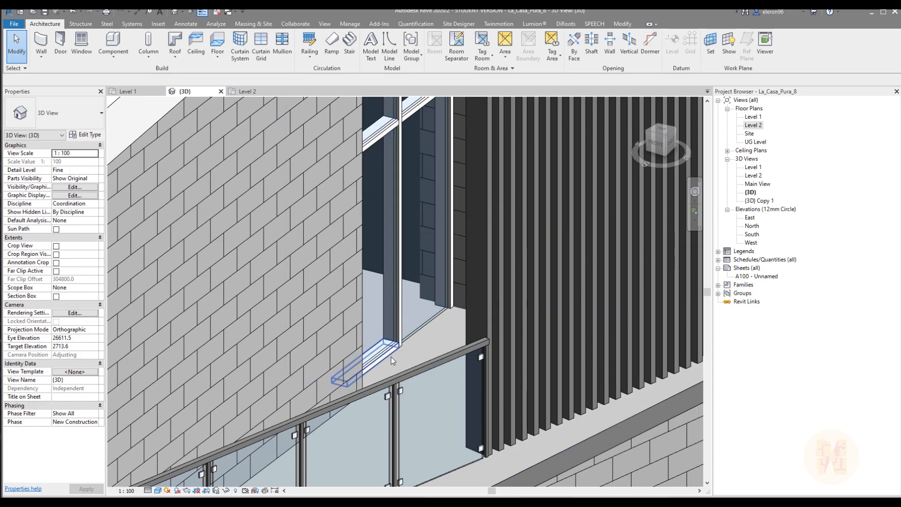
# Look through the types available for the lower glazed panel nearest the stair for a door panel
pyautogui.click(418, 328)
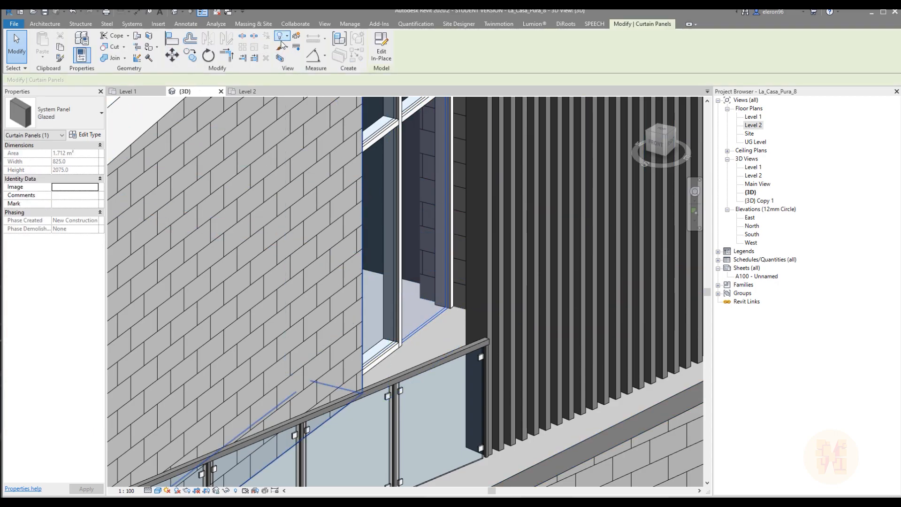
pyautogui.moveTo(378, 206)
pyautogui.keyDown('shift'); pyautogui.mouseDown(button='middle')
pyautogui.moveTo(420, 209)
pyautogui.moveTo(385, 206)
pyautogui.mouseUp(button='middle'); pyautogui.keyUp('shift')
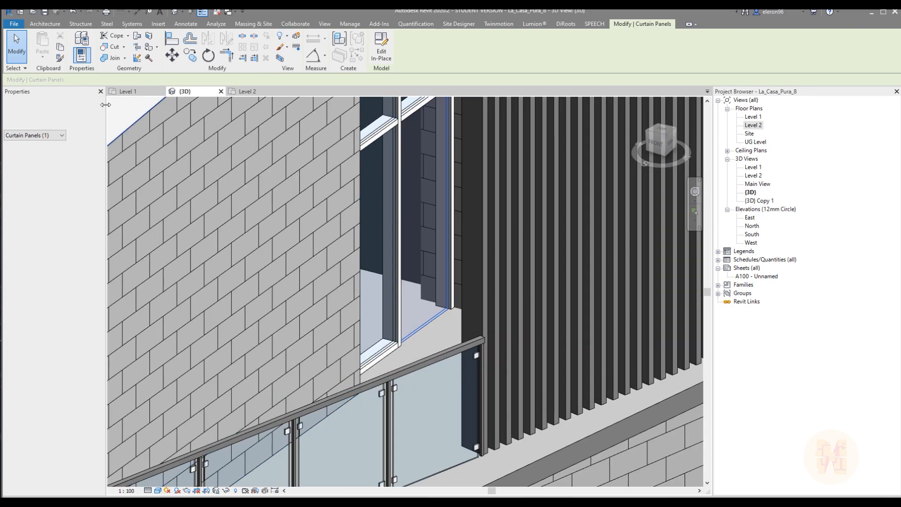
pyautogui.click(80, 113)
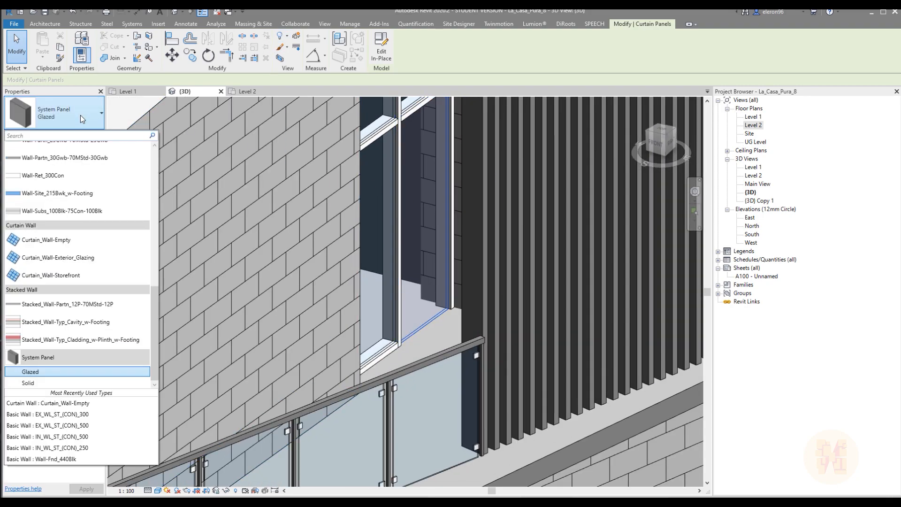
pyautogui.scroll(8, 103, 280)
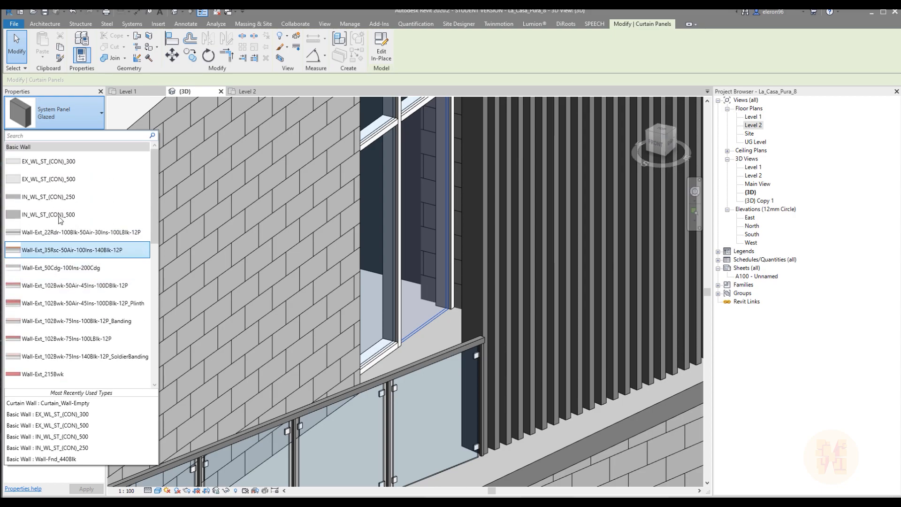
pyautogui.scroll(-10, 71, 237)
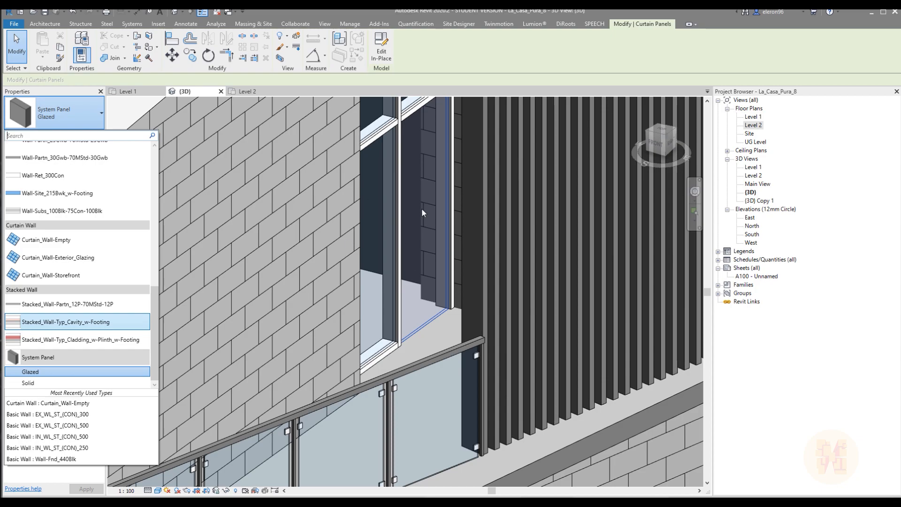
pyautogui.press('Escape')
pyautogui.press('Escape')
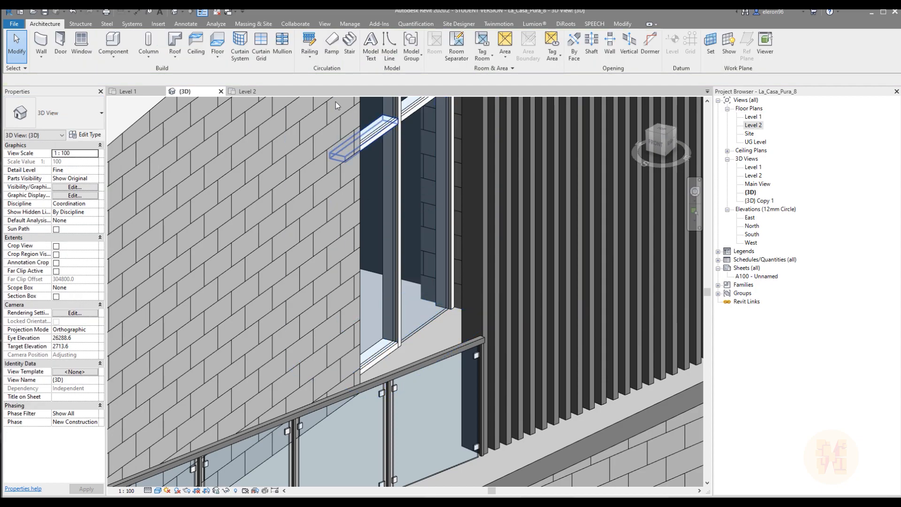
# Load the Doors_Sgl_Glass_No_Frame_1 family from the Curtain Wall Panels folder of the UK metric library
pyautogui.click(164, 25)
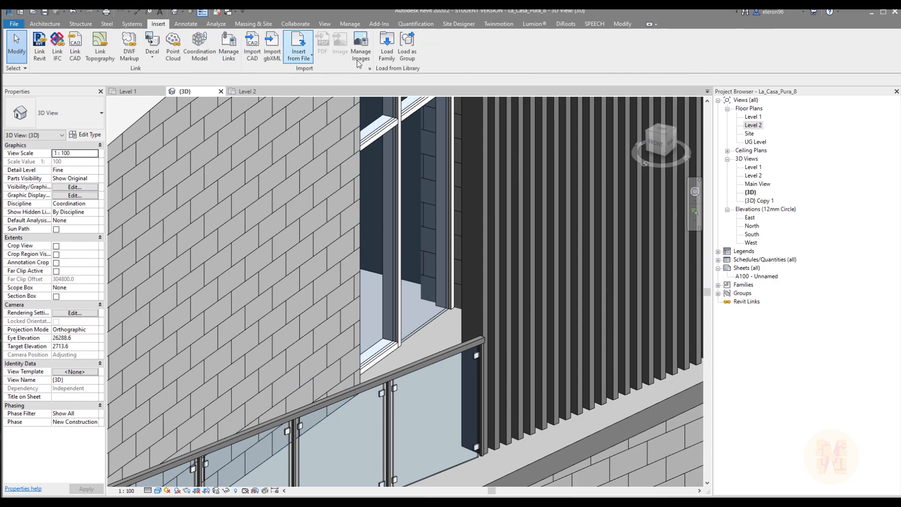
pyautogui.click(388, 50)
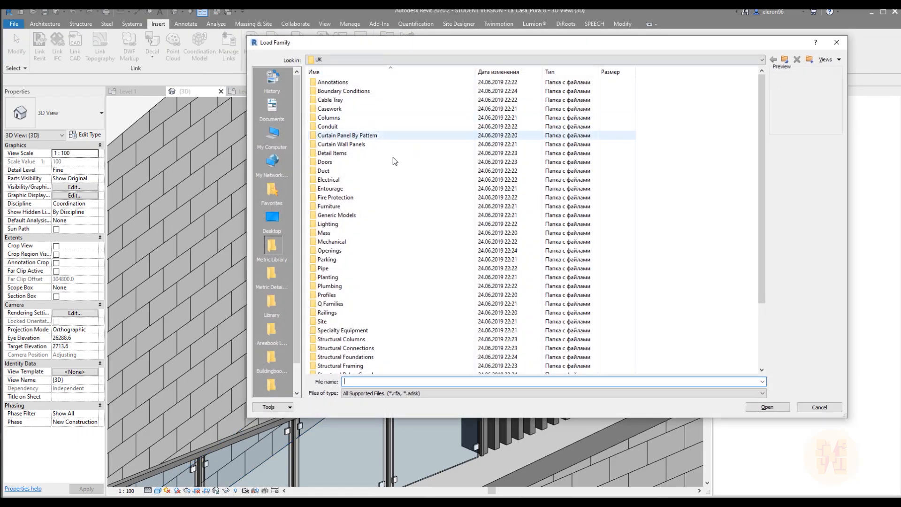
pyautogui.moveTo(368, 41); pyautogui.dragTo(328, 64)
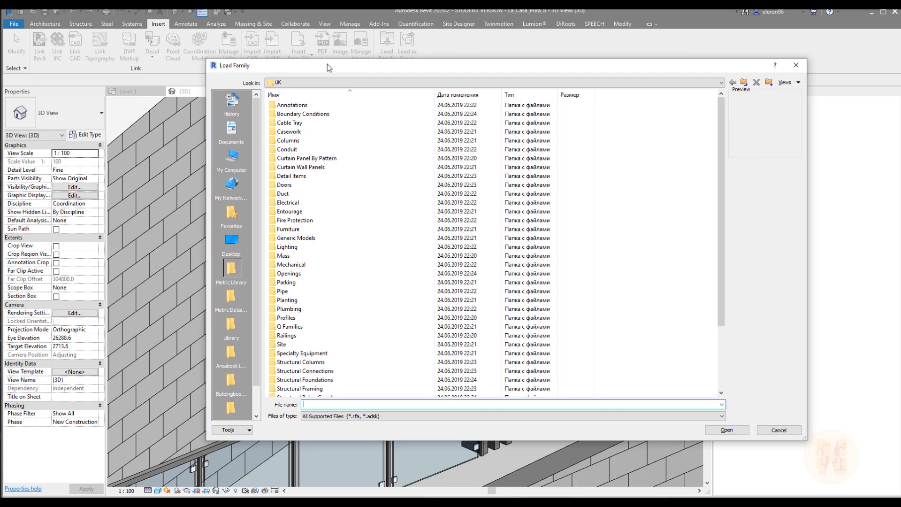
pyautogui.doubleClick(322, 168)
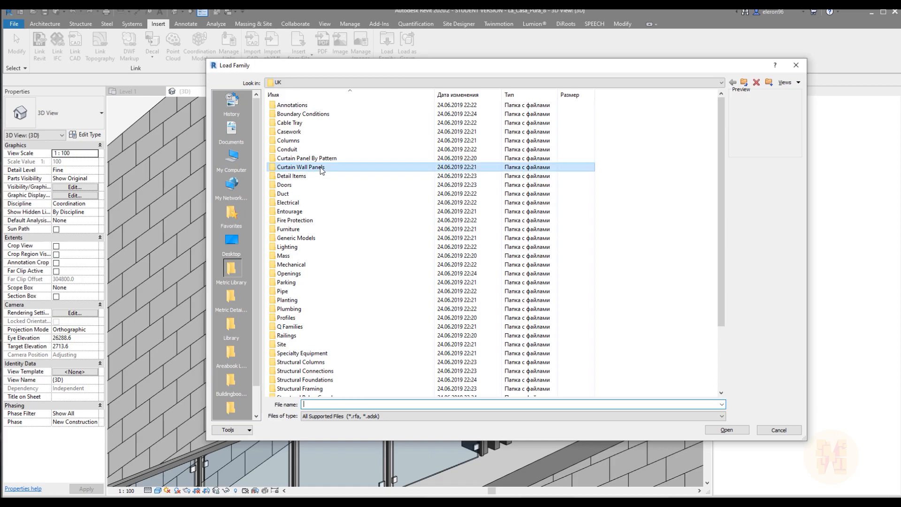
pyautogui.click(328, 105)
pyautogui.press('Down')
pyautogui.press('Down')
pyautogui.press('Down')
pyautogui.press('Down')
pyautogui.press('Down')
pyautogui.press('Down')
pyautogui.press('Down')
pyautogui.press('Down')
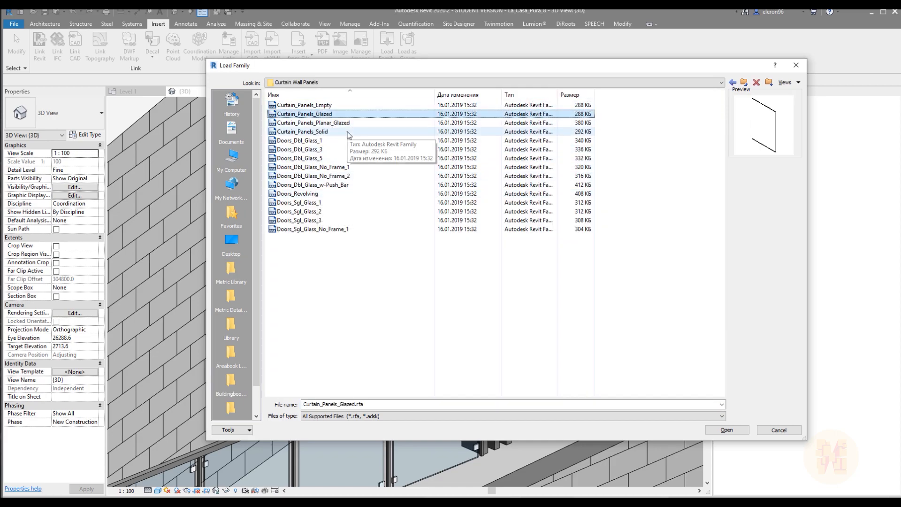
pyautogui.press('Down')
pyautogui.press('Down')
pyautogui.press('Down')
pyautogui.press('Down')
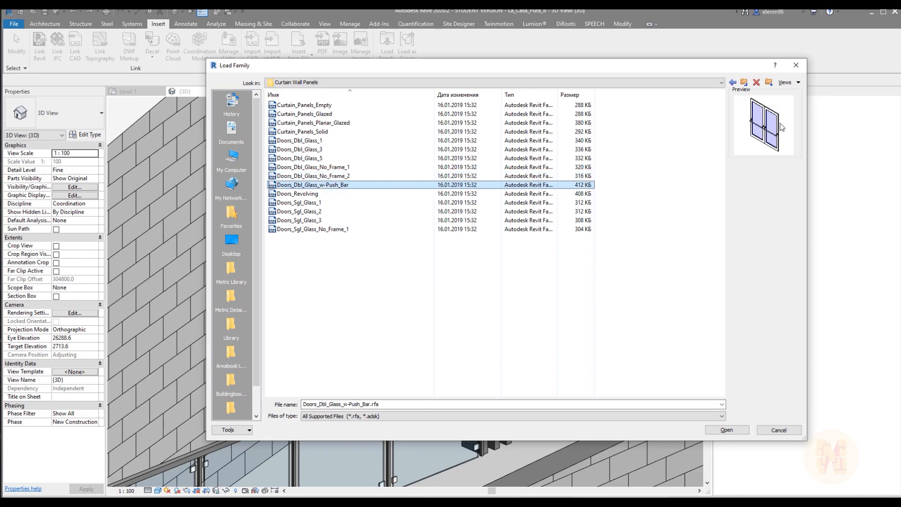
pyautogui.press('Down')
pyautogui.press('Down')
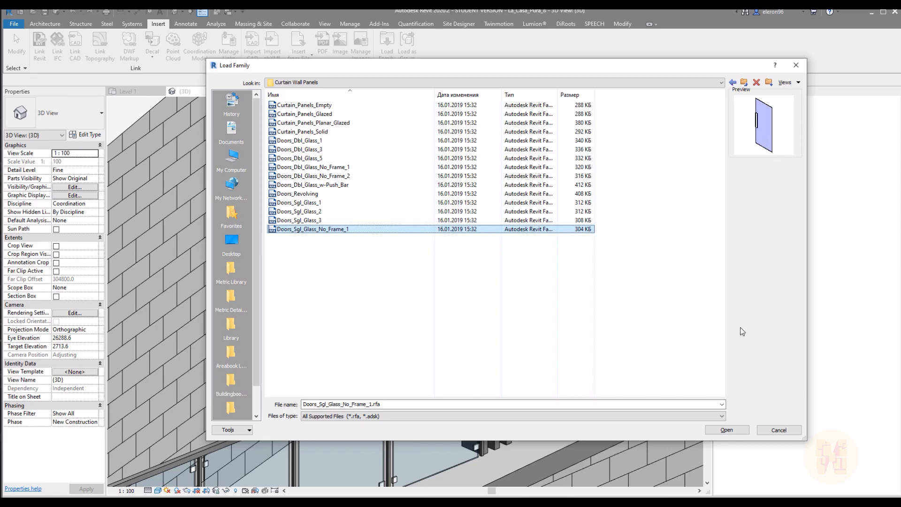
pyautogui.click(727, 430)
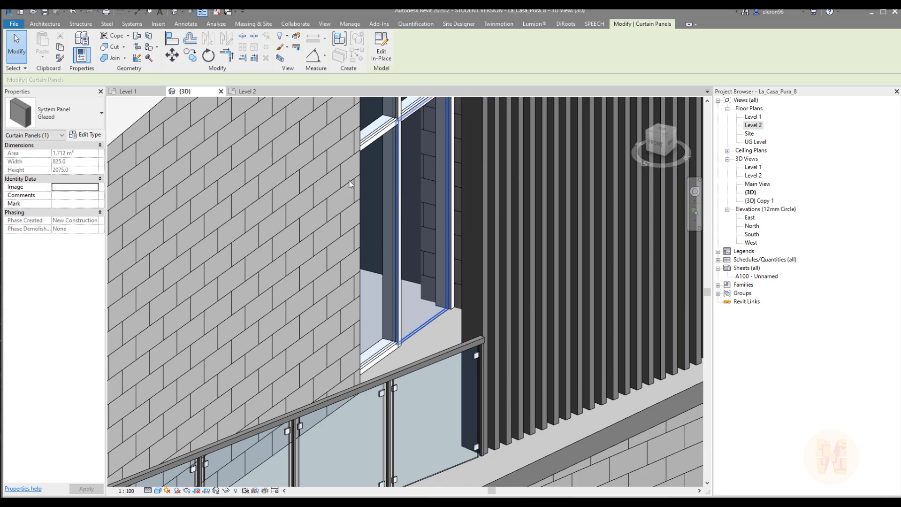
# Change the lower glazed panel nearest the stair to the Glass_Panel type of Doors_Sgl_Glass_No_Frame_1
pyautogui.click(59, 111)
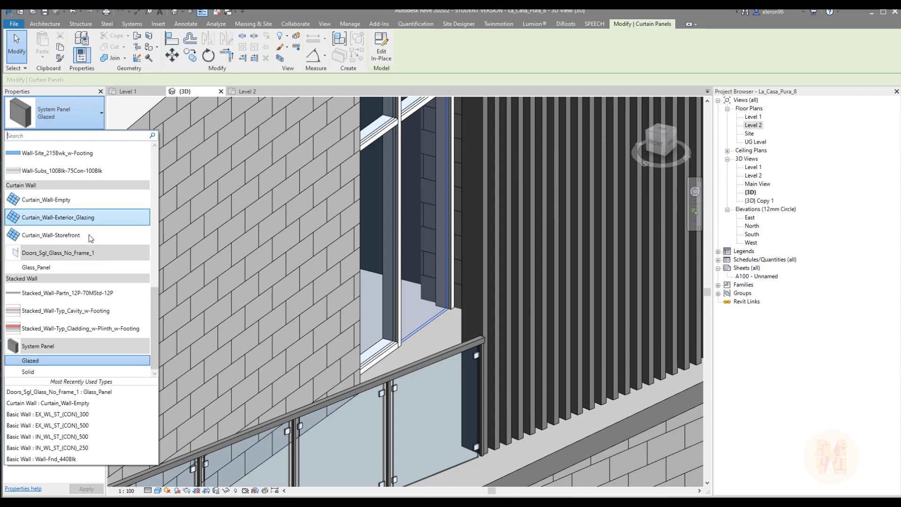
pyautogui.click(40, 269)
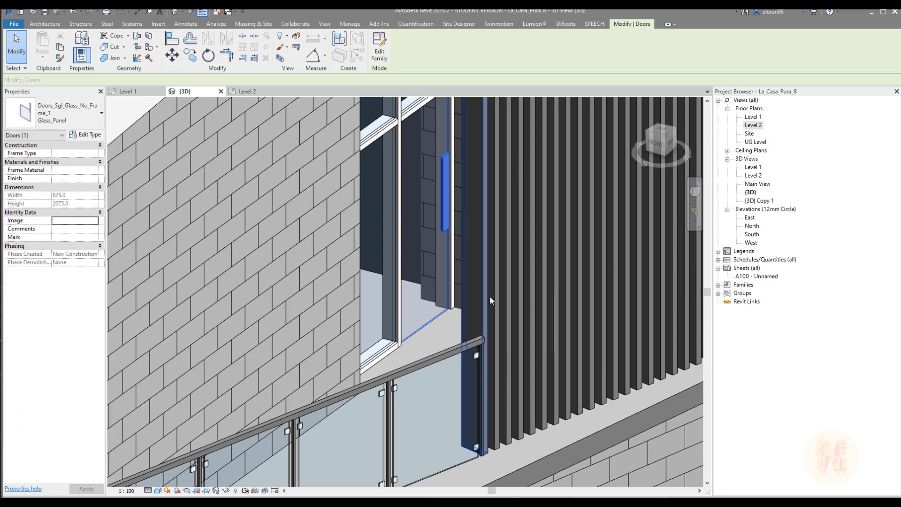
pyautogui.press('Escape')
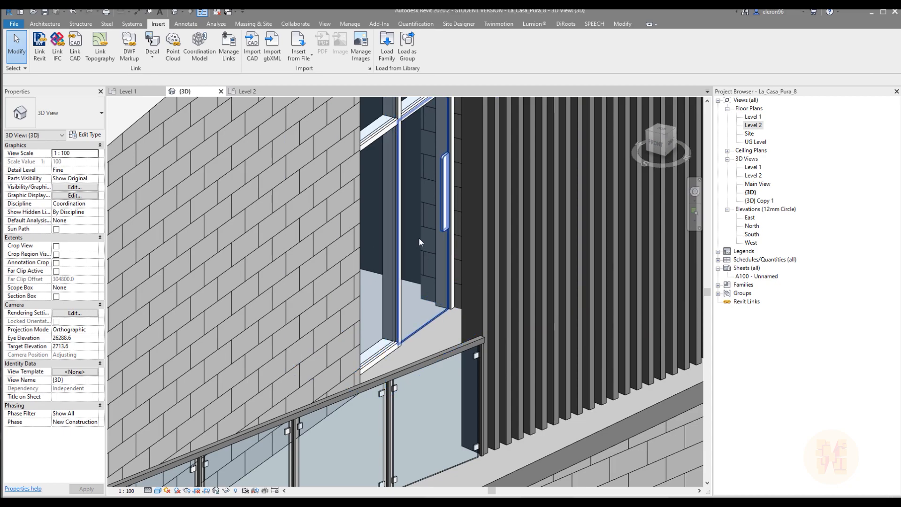
# In the Level 2 plan, flip the new glass door's hinge to the side nearest the stair
pyautogui.click(240, 93)
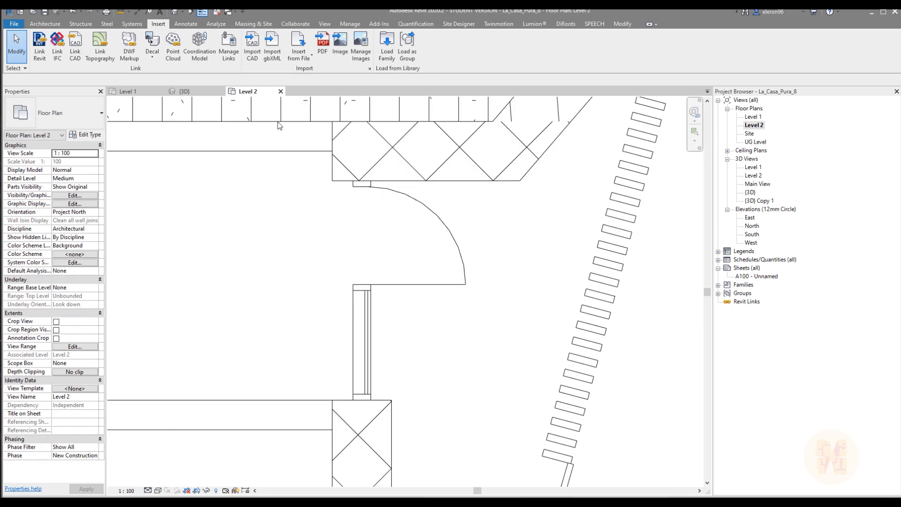
pyautogui.click(451, 284)
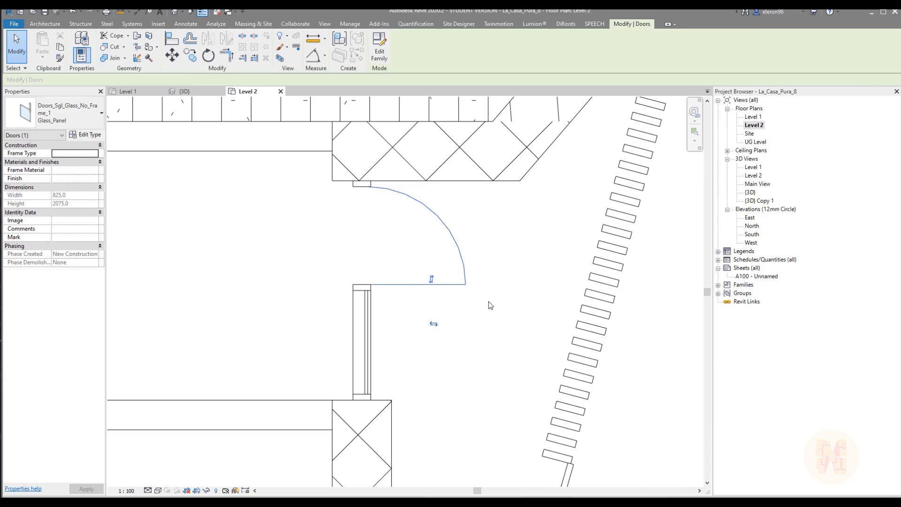
pyautogui.press('space')
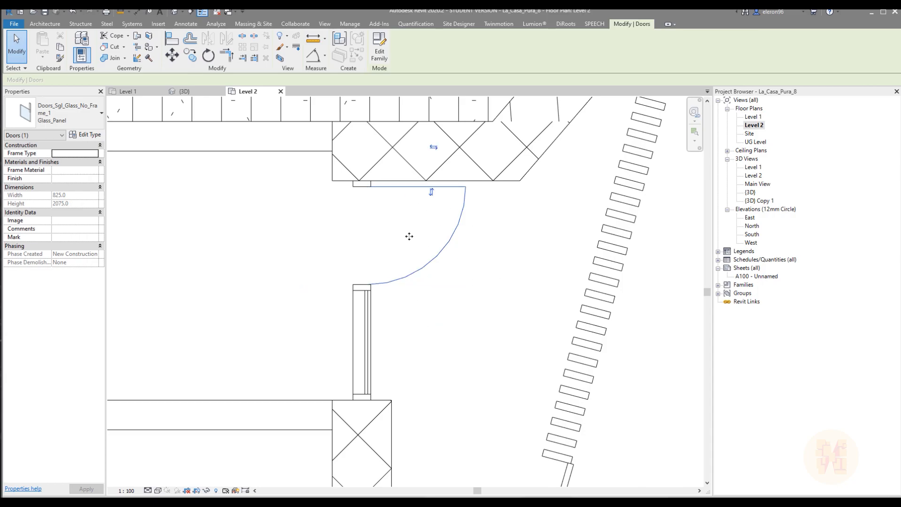
pyautogui.click(491, 259)
pyautogui.scroll(-5, 490, 260)
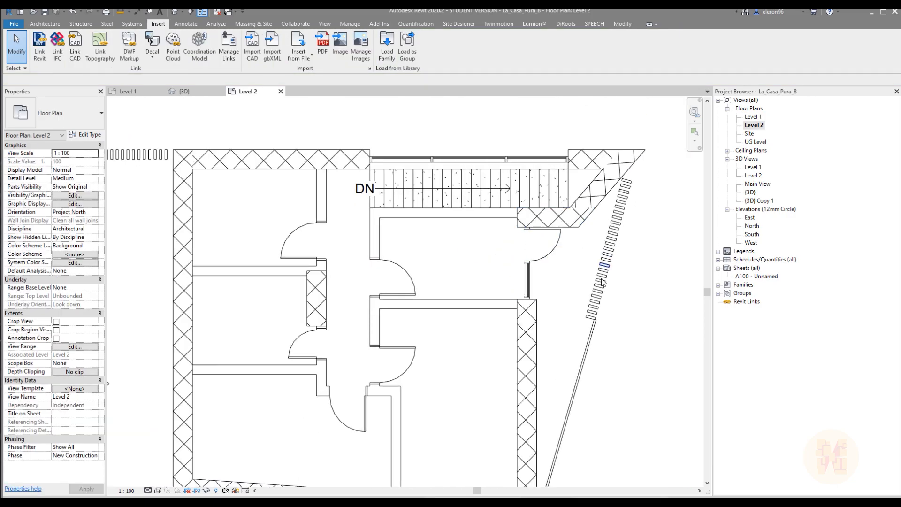
pyautogui.moveTo(536, 269); pyautogui.dragTo(546, 278, button='middle')
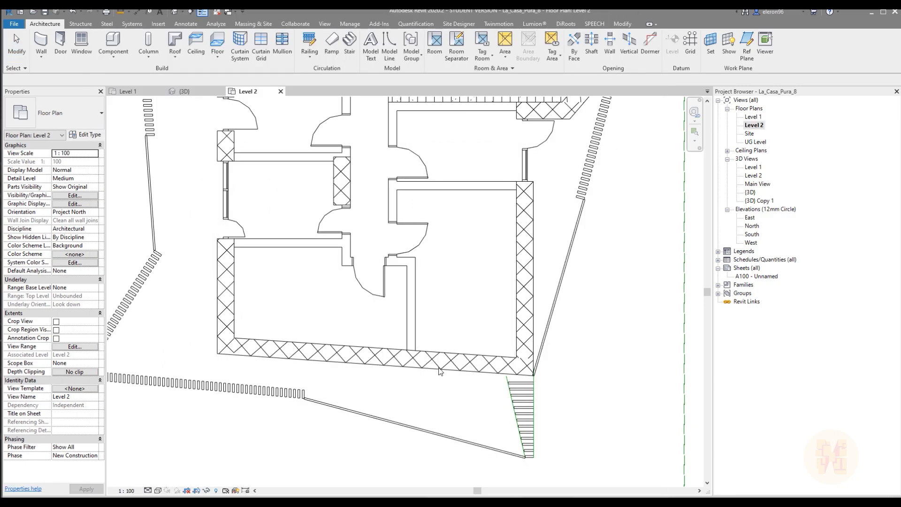
# Draw a 3600 mm long Curtain_Wall-Empty window in the corner bedroom's east outer wall, starting 600 mm from the partition
pyautogui.scroll(4, 416, 304)
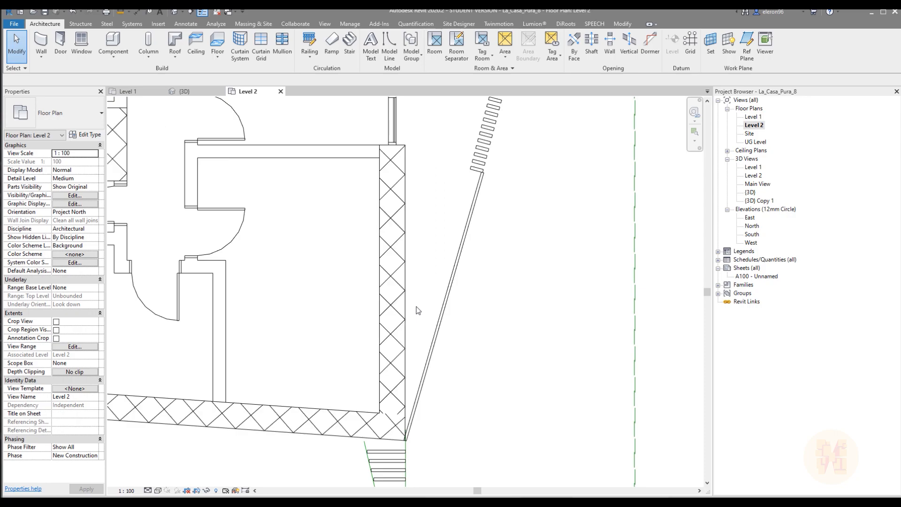
pyautogui.click(40, 43)
pyautogui.click(391, 187)
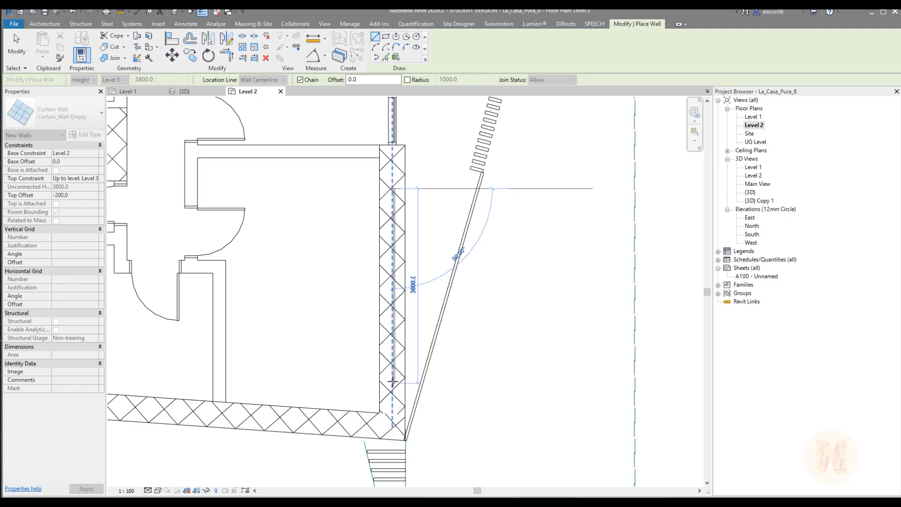
pyautogui.click(393, 373)
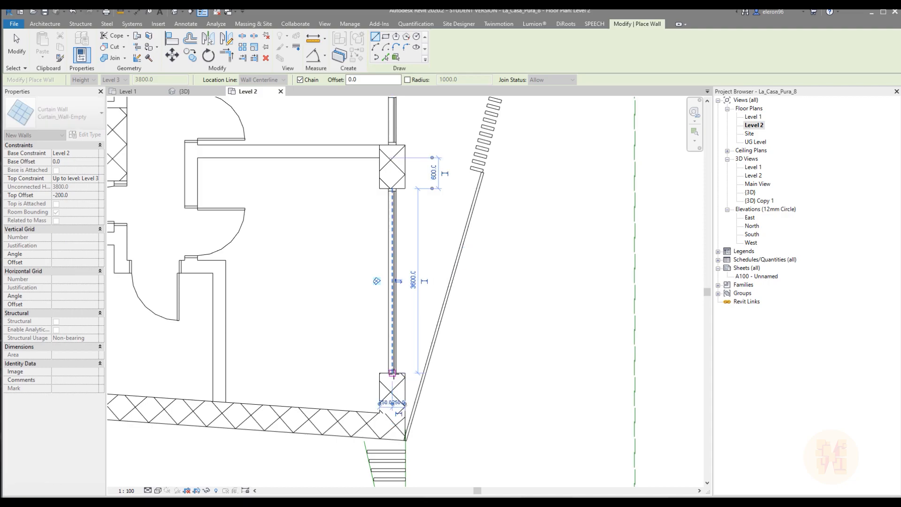
pyautogui.press('Escape')
pyautogui.press('Escape')
# Check the reference plan, split the new window in half with a vertical curtain grid line, and add a 50x150mm rectangular mullion on it
pyautogui.moveTo(418, 305); pyautogui.dragTo(401, 296, button='middle')
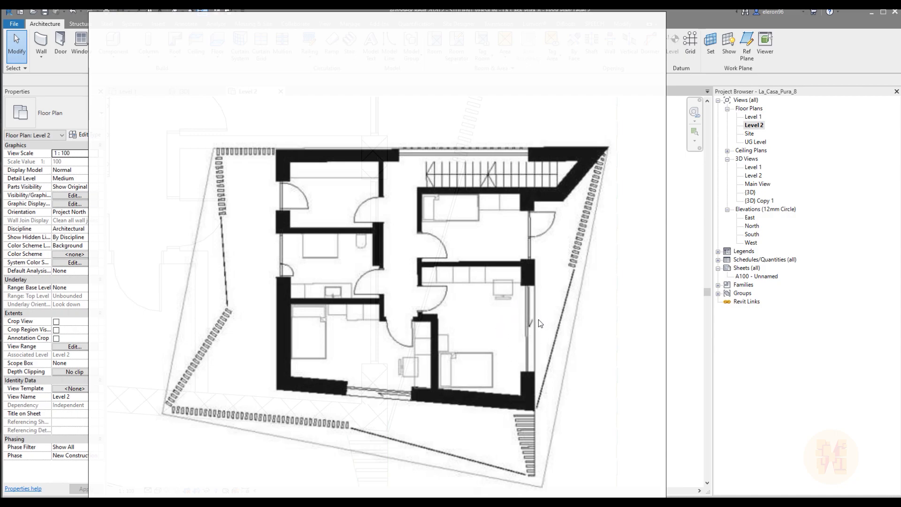
pyautogui.click(719, 355)
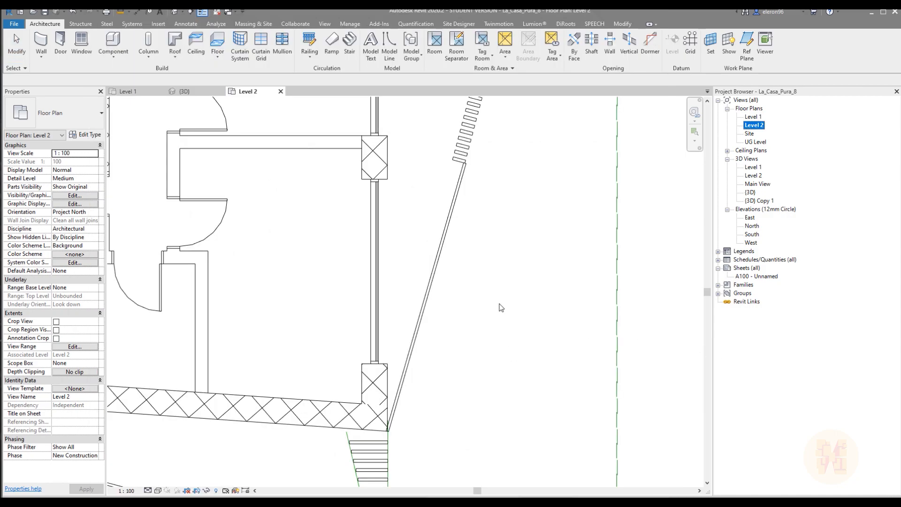
pyautogui.click(260, 47)
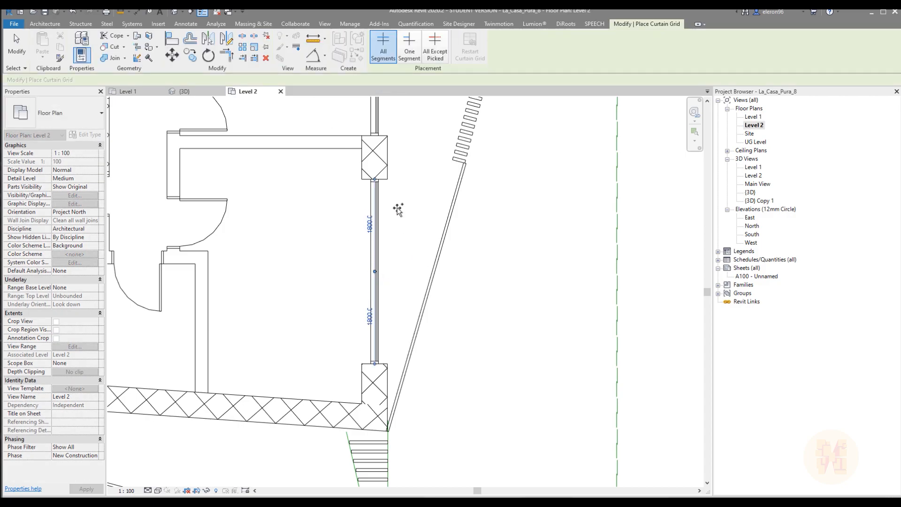
pyautogui.press('Escape')
pyautogui.click(281, 47)
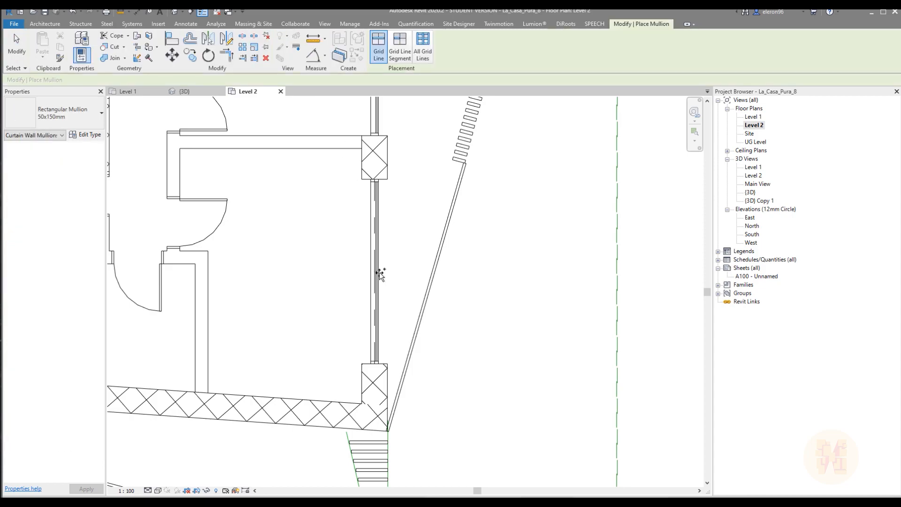
pyautogui.press('Escape')
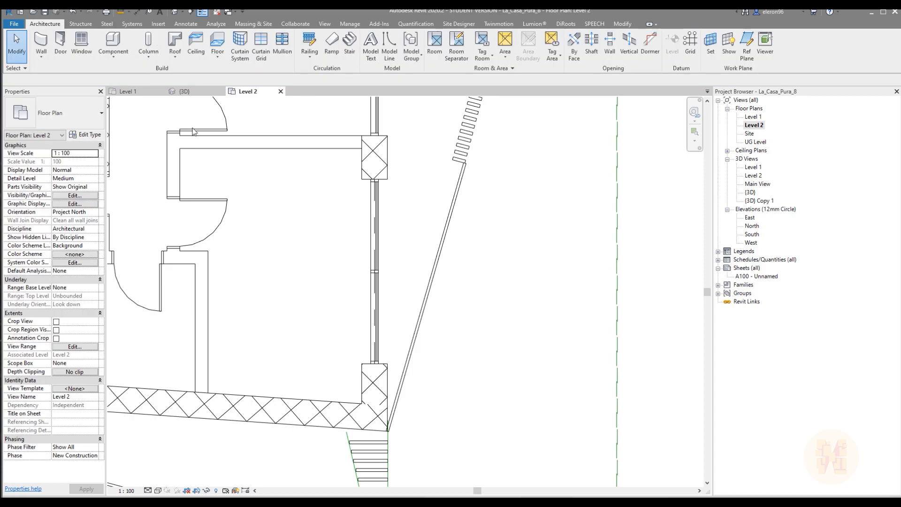
# Examine the new window and its glazed panel nearest the stair from the front in the 3D view
pyautogui.click(184, 91)
pyautogui.scroll(-2, 351, 225)
pyautogui.keyDown('shift'); pyautogui.moveTo(335, 257); pyautogui.dragTo(229, 267, button='middle'); pyautogui.keyUp('shift')
pyautogui.scroll(2, 406, 258)
pyautogui.keyDown('shift'); pyautogui.moveTo(406, 257); pyautogui.dragTo(447, 319, button='middle'); pyautogui.keyUp('shift')
pyautogui.moveTo(448, 290); pyautogui.dragTo(449, 206, button='middle')
pyautogui.scroll(2, 457, 326)
pyautogui.scroll(2, 457, 326)
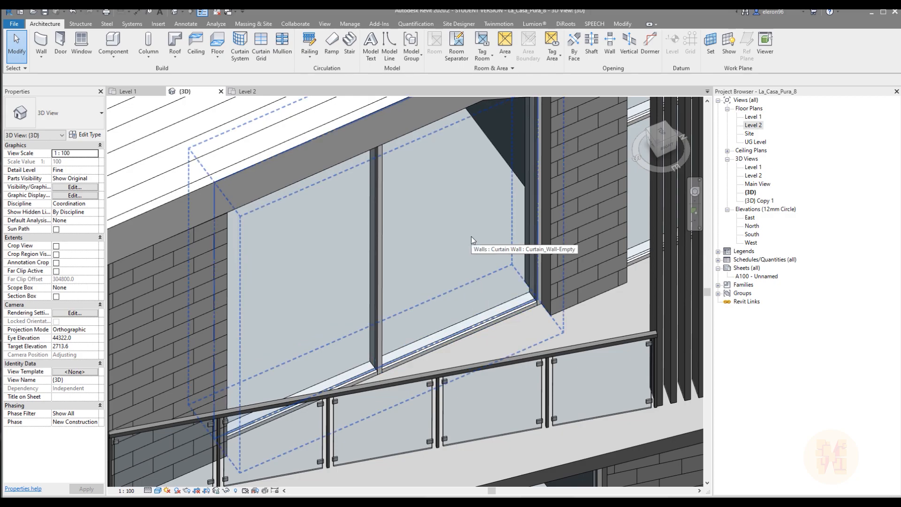
pyautogui.press('Tab')
pyautogui.click(440, 308)
pyautogui.keyDown('shift'); pyautogui.moveTo(440, 308); pyautogui.dragTo(480, 279, button='middle'); pyautogui.keyUp('shift')
pyautogui.moveTo(443, 197); pyautogui.dragTo(390, 200, button='middle')
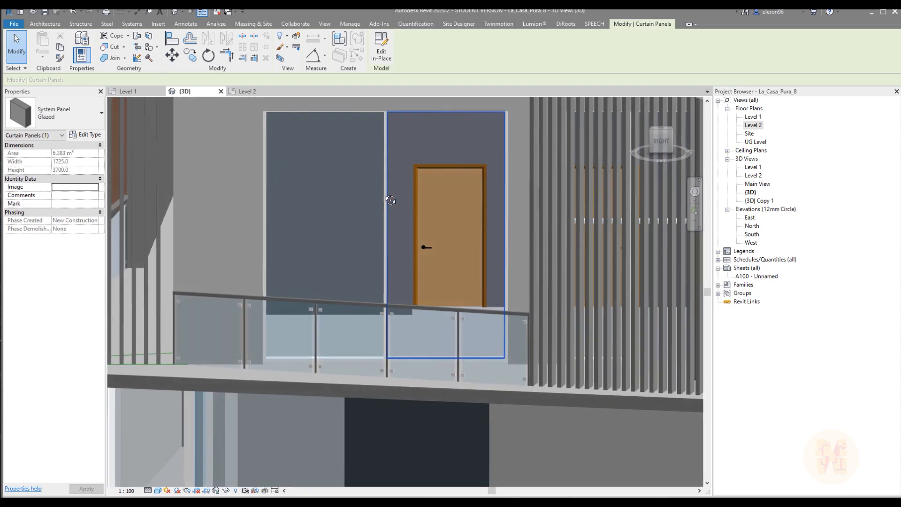
pyautogui.press('Escape')
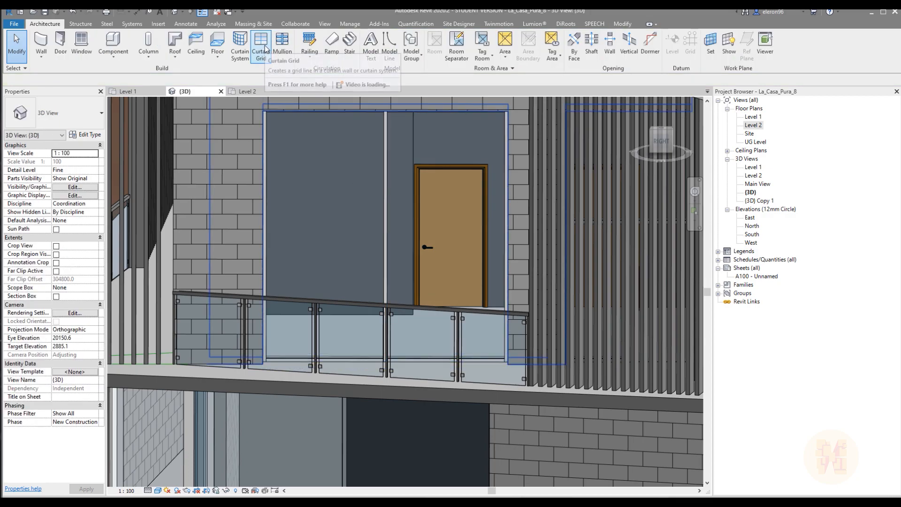
# Add a horizontal curtain grid line across both panels of the new window and place a 50x150mm rectangular mullion along it
pyautogui.click(266, 48)
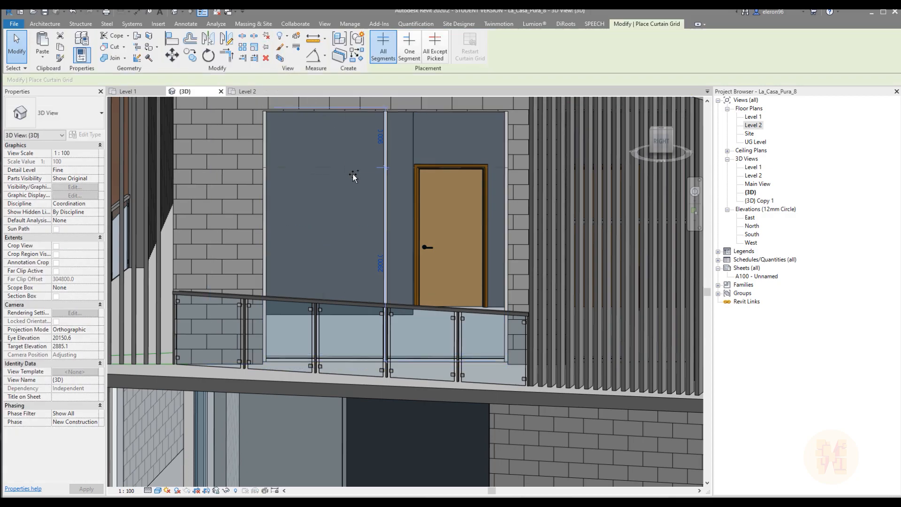
pyautogui.click(366, 221)
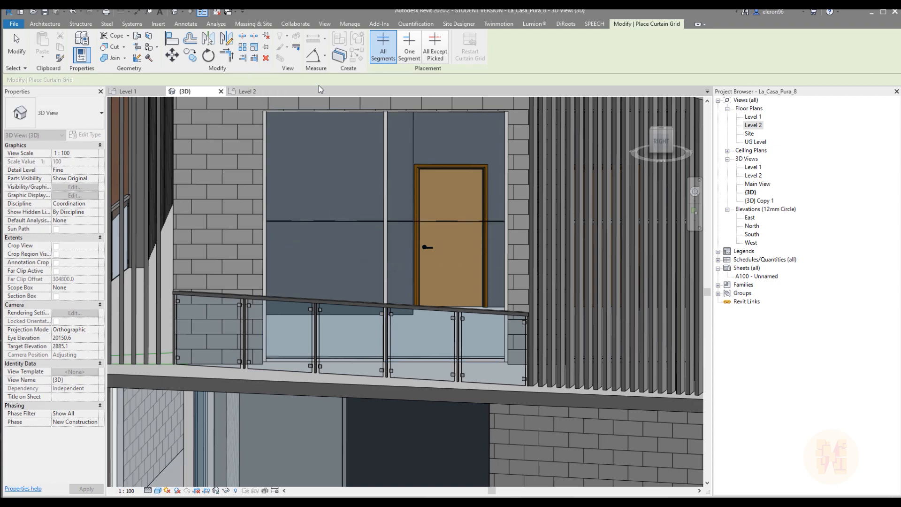
pyautogui.press('Escape')
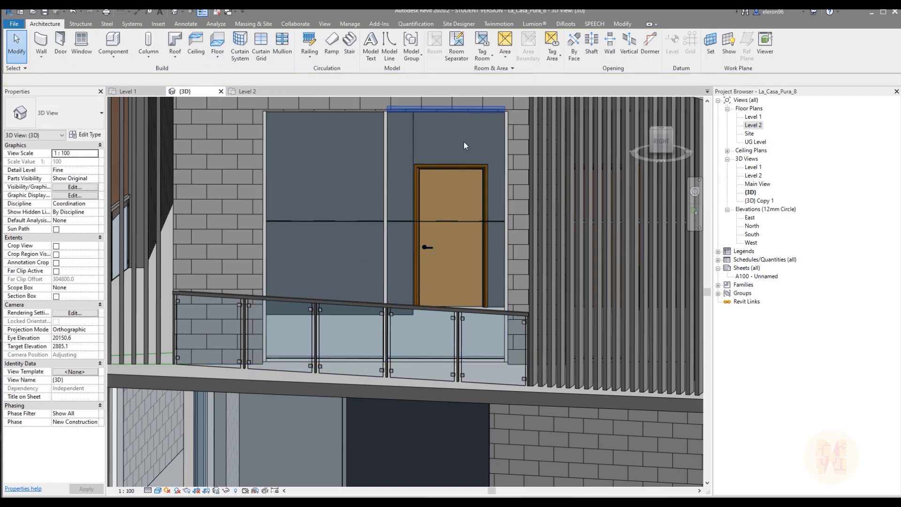
pyautogui.click(282, 45)
pyautogui.click(347, 223)
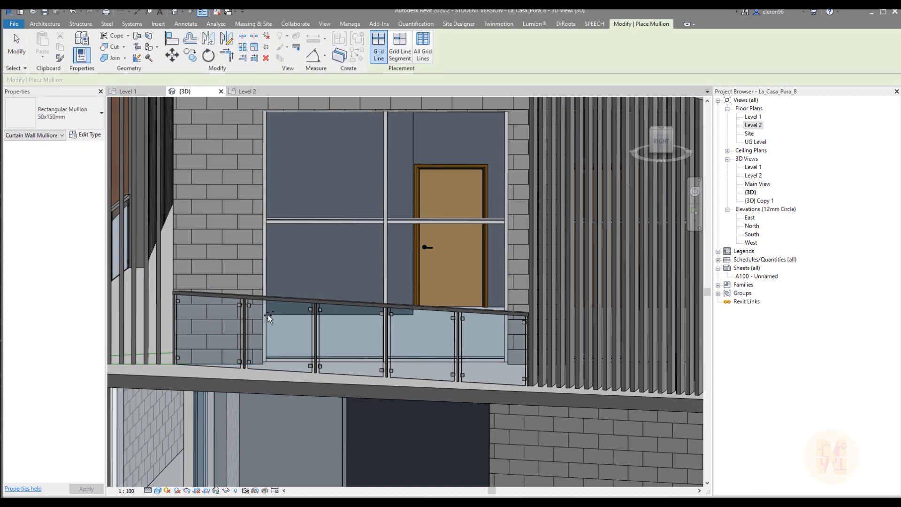
pyautogui.press('Escape')
# Look through the previews of the families in the Curtain Wall Panels folder for a suitable door panel, without loading any
pyautogui.scroll(-5, 397, 237)
pyautogui.keyDown('shift'); pyautogui.moveTo(401, 233); pyautogui.dragTo(415, 286, button='middle'); pyautogui.keyUp('shift')
pyautogui.scroll(5, 414, 286)
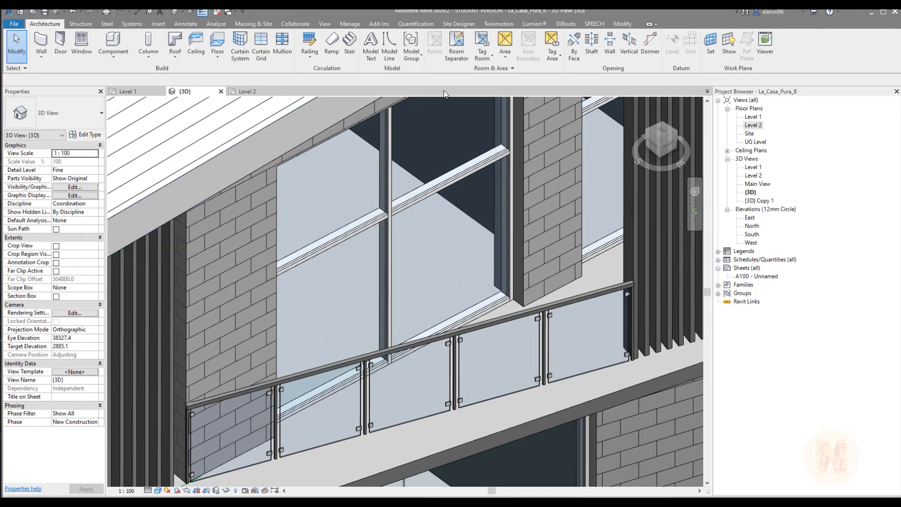
pyautogui.click(159, 24)
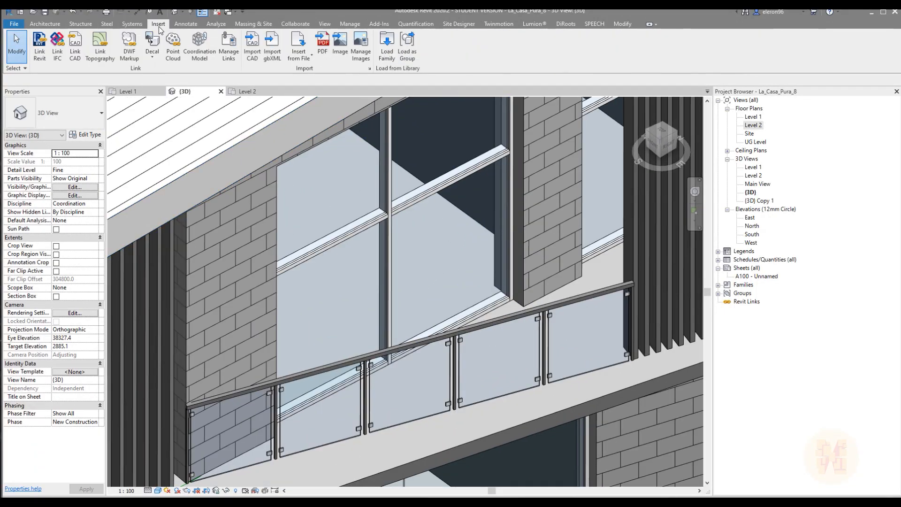
pyautogui.click(387, 44)
pyautogui.click(326, 104)
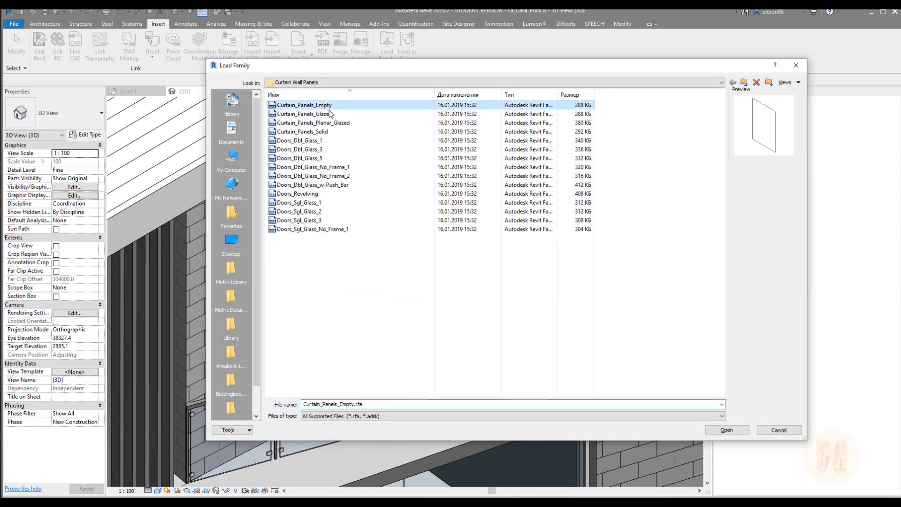
pyautogui.press('Down')
pyautogui.press('Down')
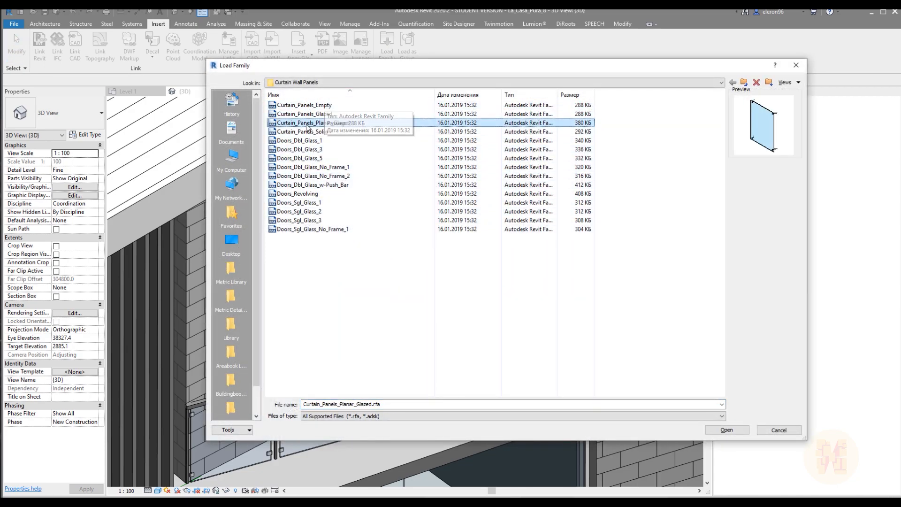
pyautogui.press('Down')
pyautogui.press('Down')
pyautogui.press('Down')
pyautogui.press('Down')
pyautogui.press('Down')
pyautogui.press('Down')
pyautogui.press('Down')
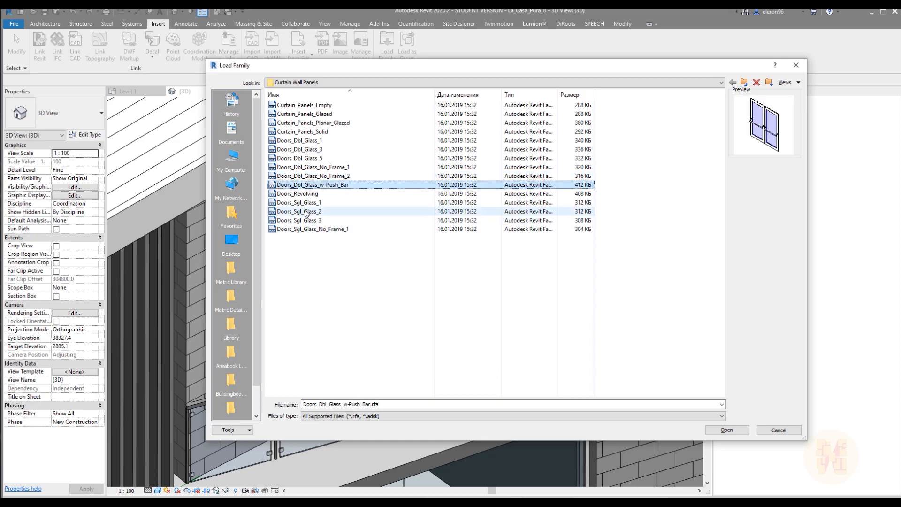
pyautogui.press('Up')
pyautogui.press('Up')
pyautogui.press('Up')
pyautogui.press('Up')
pyautogui.press('Up')
pyautogui.press('Up')
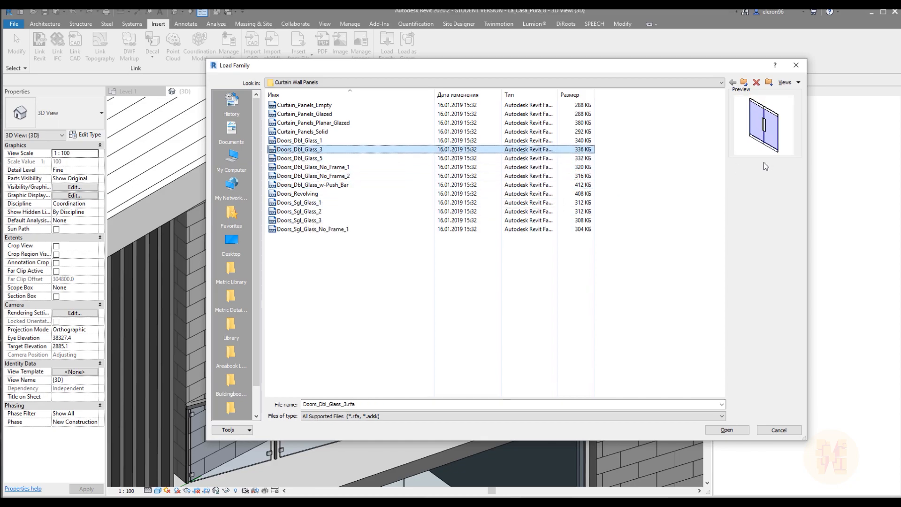
pyautogui.press('Up')
pyautogui.press('Up')
pyautogui.press('Up')
pyautogui.press('Down')
pyautogui.press('Down')
pyautogui.press('Down')
pyautogui.press('Down')
pyautogui.press('Down')
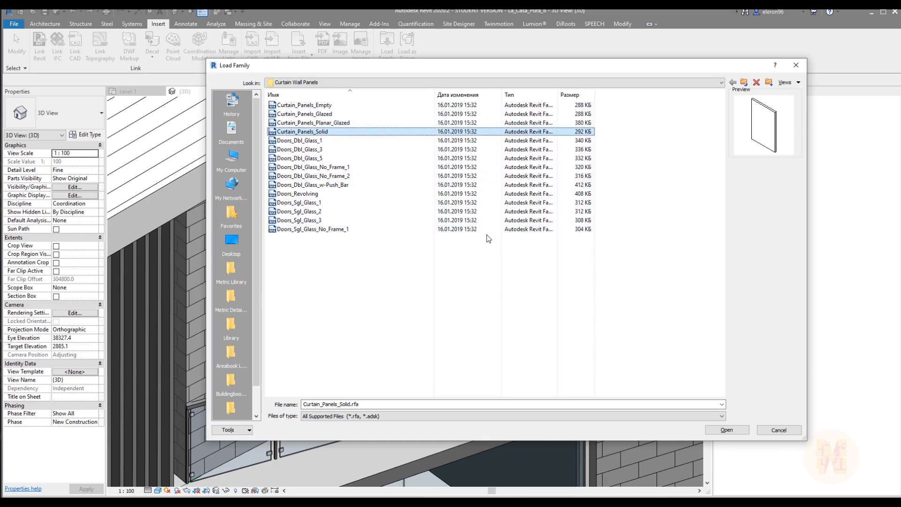
pyautogui.press('Down')
pyautogui.press('Down')
pyautogui.press('Down')
pyautogui.press('Down')
pyautogui.press('Down')
pyautogui.press('Down')
pyautogui.press('Down')
pyautogui.press('Down')
pyautogui.press('Down')
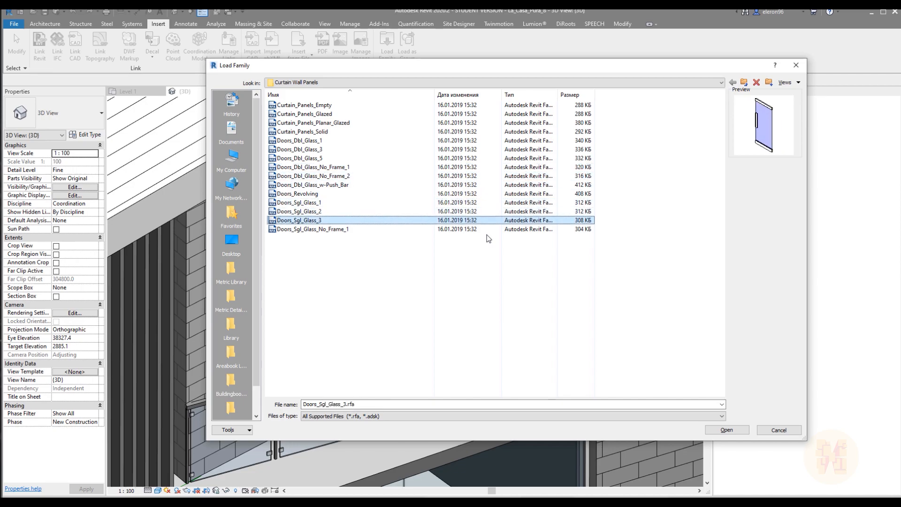
pyautogui.press('Up')
pyautogui.press('Up')
pyautogui.press('Up')
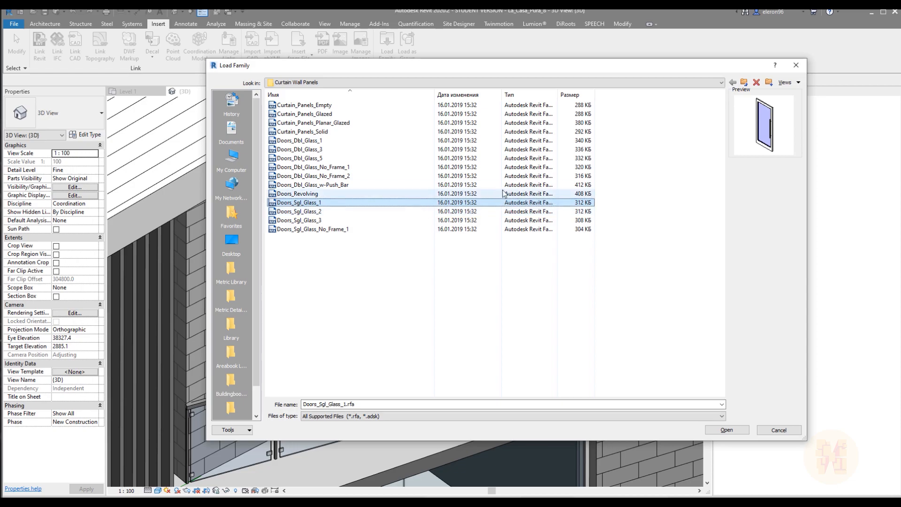
pyautogui.click(796, 65)
# Open the existing glass door's Doors_Sgl_Glass_No_Frame_1 family for editing and display its Base Line floor plan
pyautogui.moveTo(452, 228); pyautogui.dragTo(498, 214, button='middle')
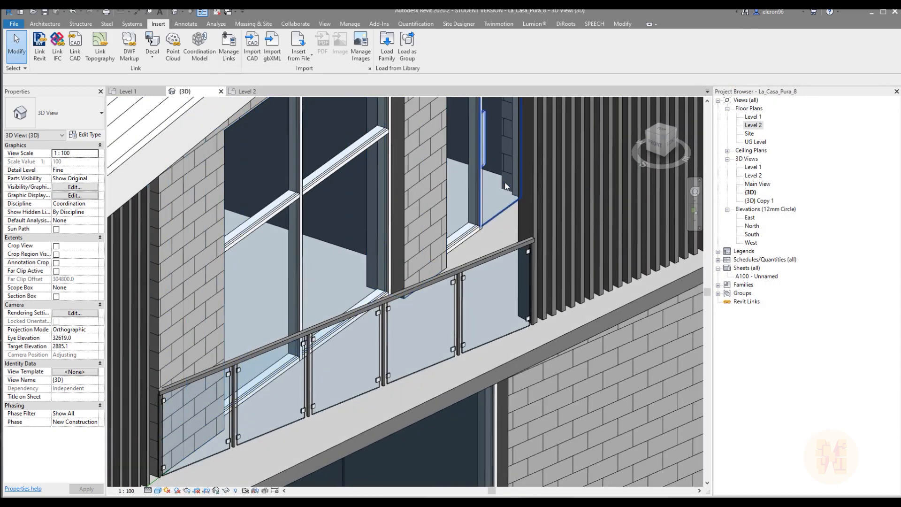
pyautogui.click(500, 215)
pyautogui.keyDown('shift'); pyautogui.moveTo(500, 215); pyautogui.dragTo(474, 256, button='middle'); pyautogui.keyUp('shift')
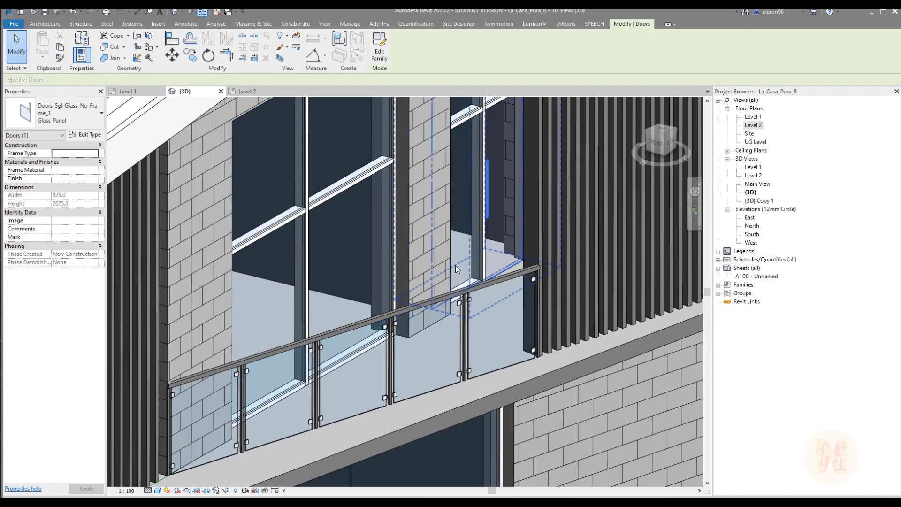
pyautogui.click(380, 46)
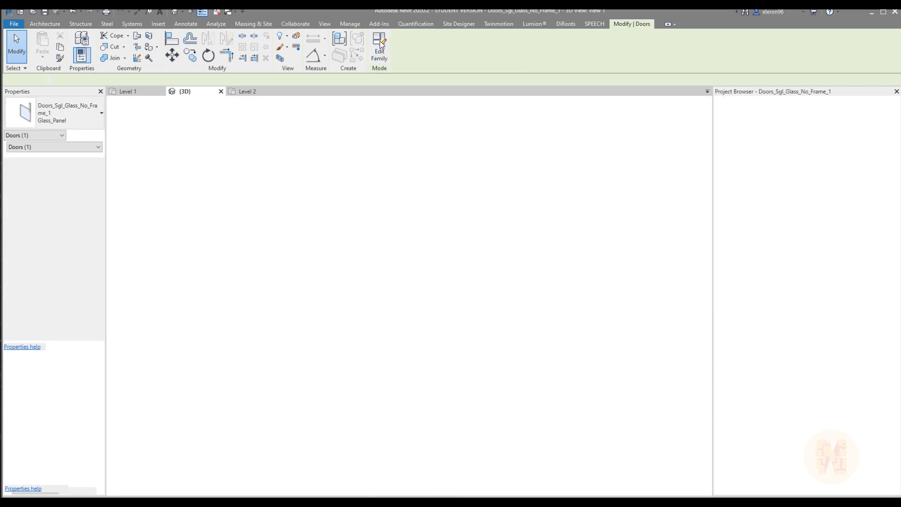
pyautogui.scroll(-1, 476, 347)
pyautogui.moveTo(517, 356); pyautogui.dragTo(483, 333, button='middle')
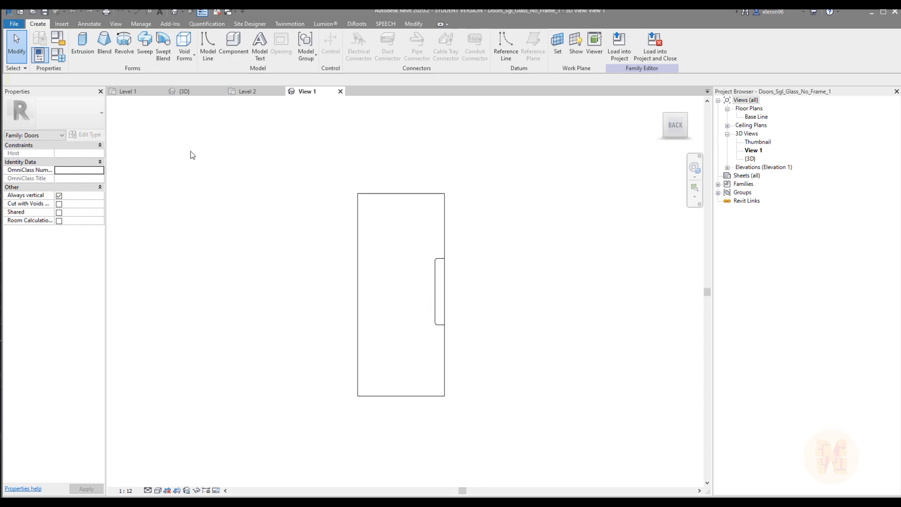
pyautogui.doubleClick(752, 117)
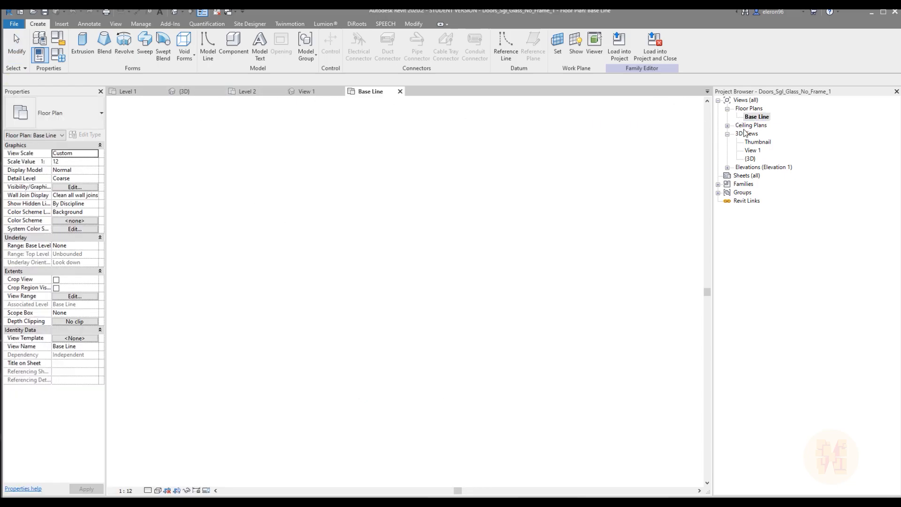
pyautogui.scroll(-2, 506, 257)
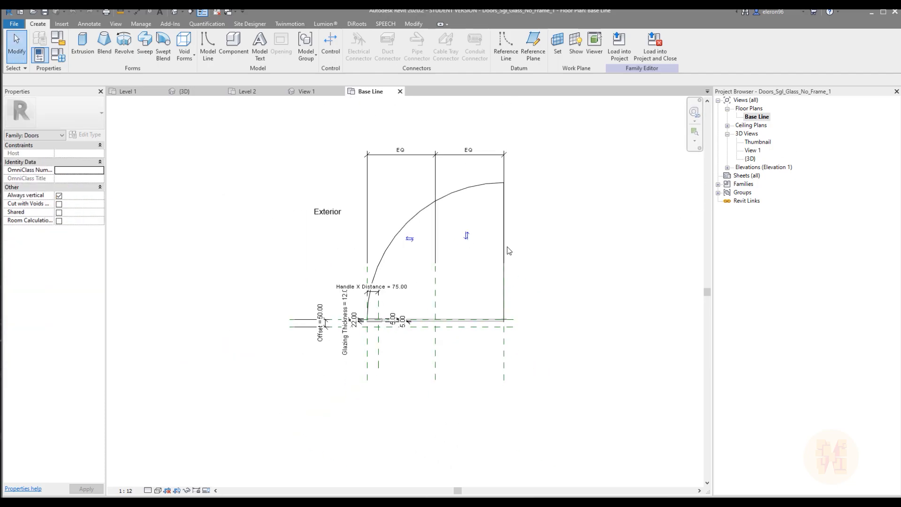
# Delete the door's plan swing arc and the straight open-leaf line from the family's Base Line plan
pyautogui.click(419, 210)
pyautogui.moveTo(567, 199); pyautogui.dragTo(480, 199, button='middle')
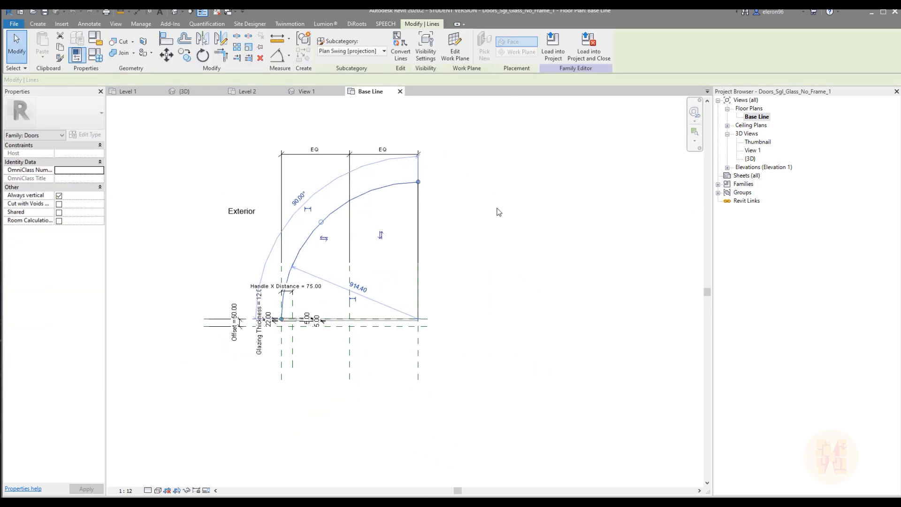
pyautogui.moveTo(382, 244); pyautogui.dragTo(421, 245, button='middle')
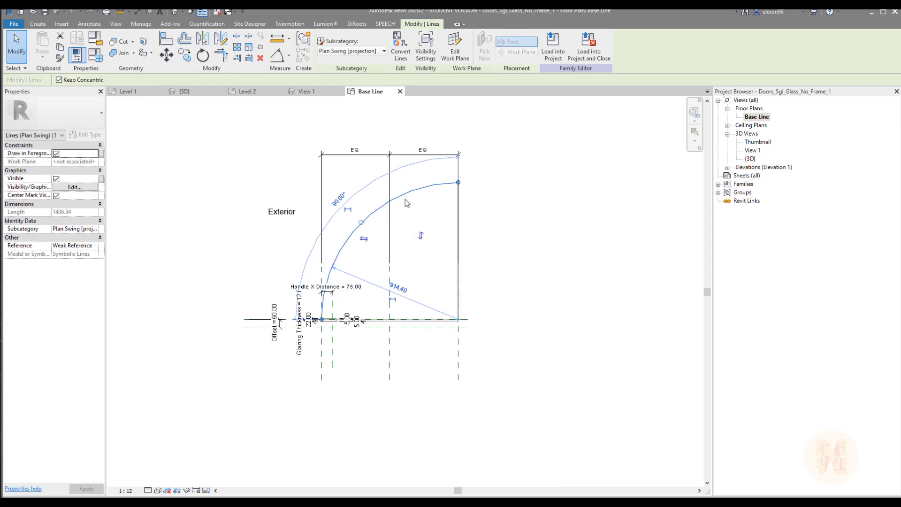
pyautogui.scroll(1, 413, 222)
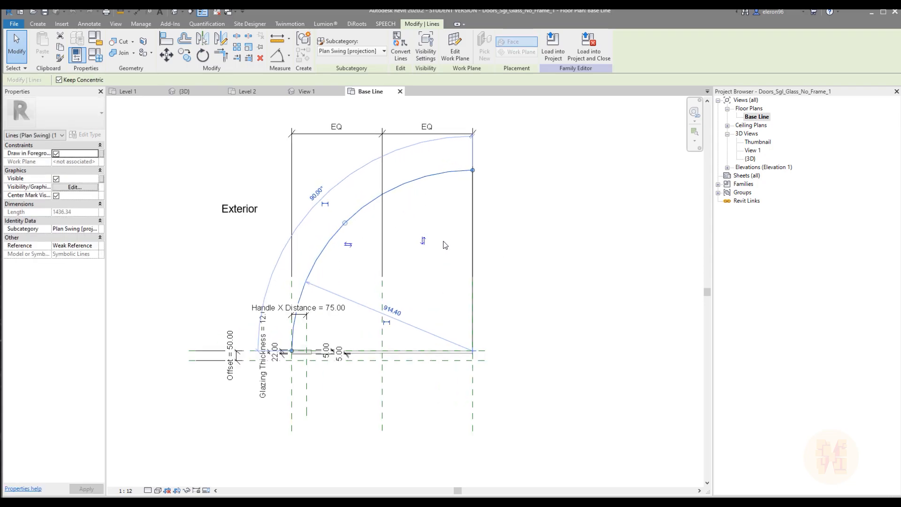
pyautogui.press('Delete')
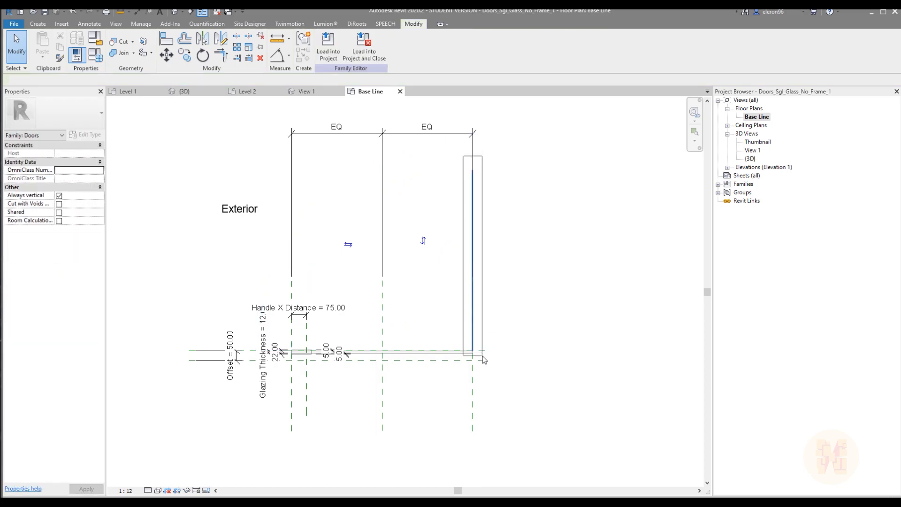
pyautogui.moveTo(370, 328); pyautogui.dragTo(428, 300, button='middle')
pyautogui.scroll(2, 428, 301)
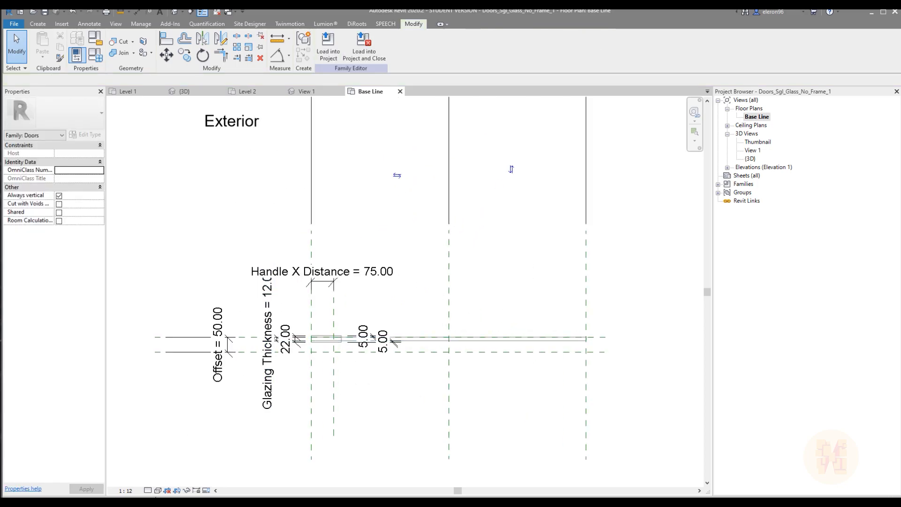
# Set the Base Line plan to Hidden Line display and examine the door handle extrusion near the 75 mm handle reference plane
pyautogui.click(157, 491)
pyautogui.click(178, 444)
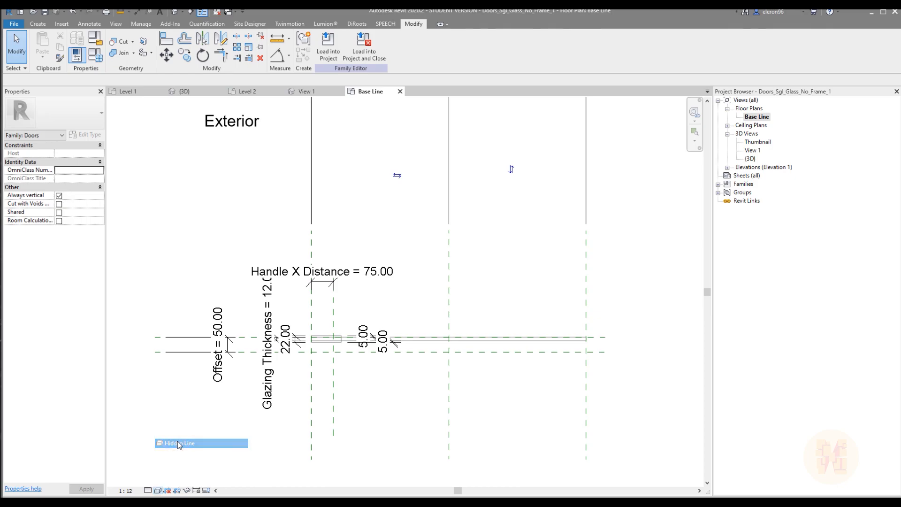
pyautogui.scroll(5, 295, 338)
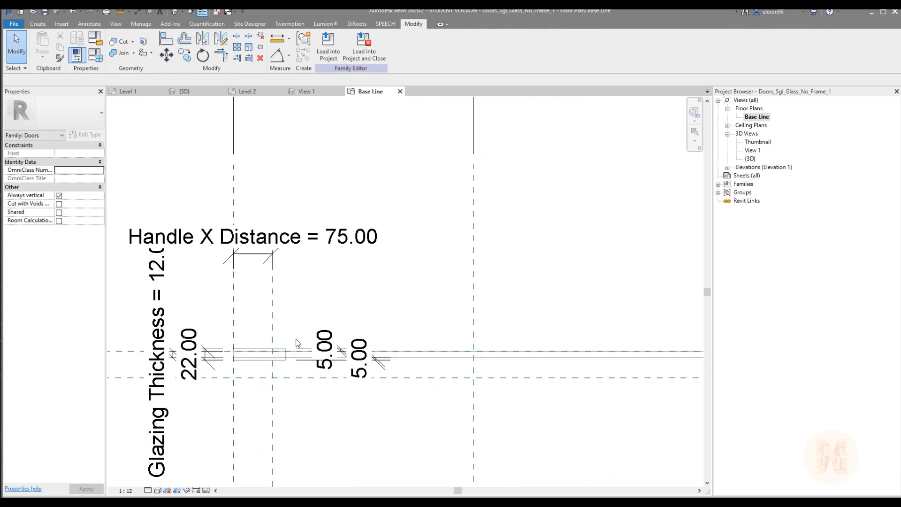
pyautogui.click(273, 348)
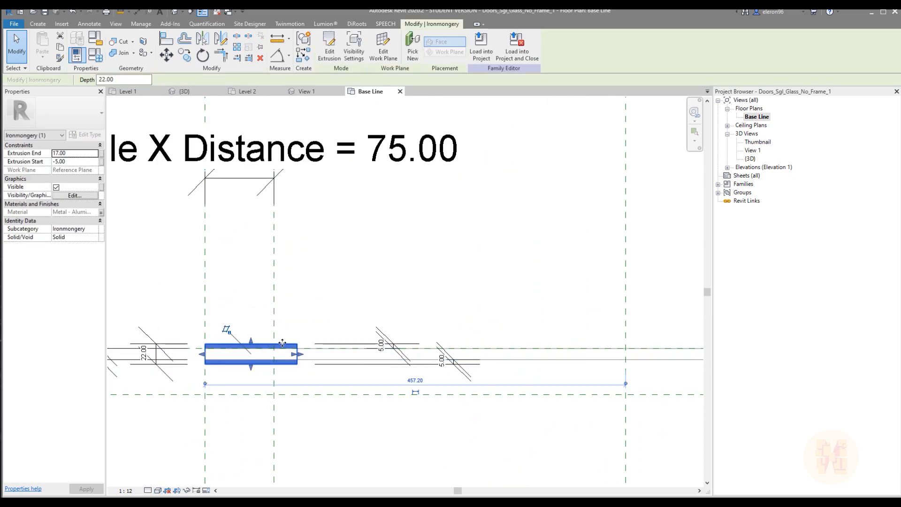
pyautogui.moveTo(282, 343); pyautogui.dragTo(349, 294, button='middle')
pyautogui.scroll(2, 297, 303)
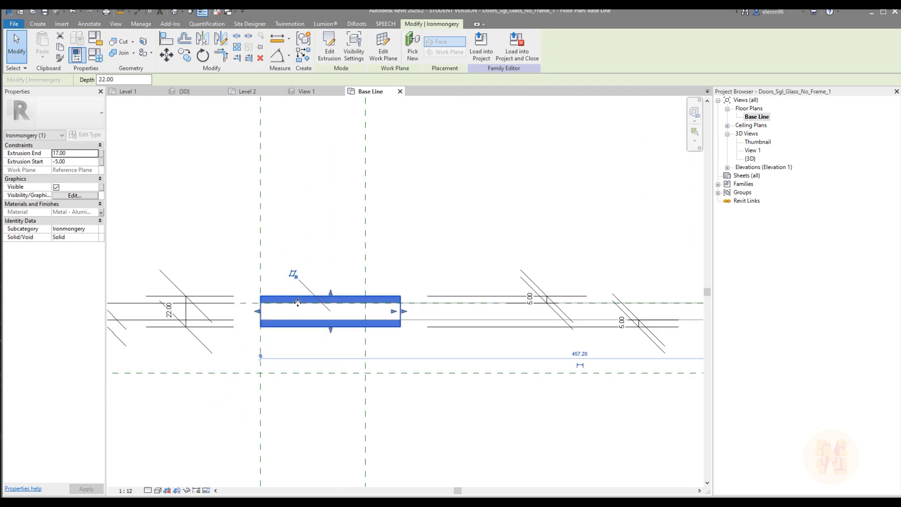
pyautogui.click(328, 266)
pyautogui.scroll(-5, 328, 266)
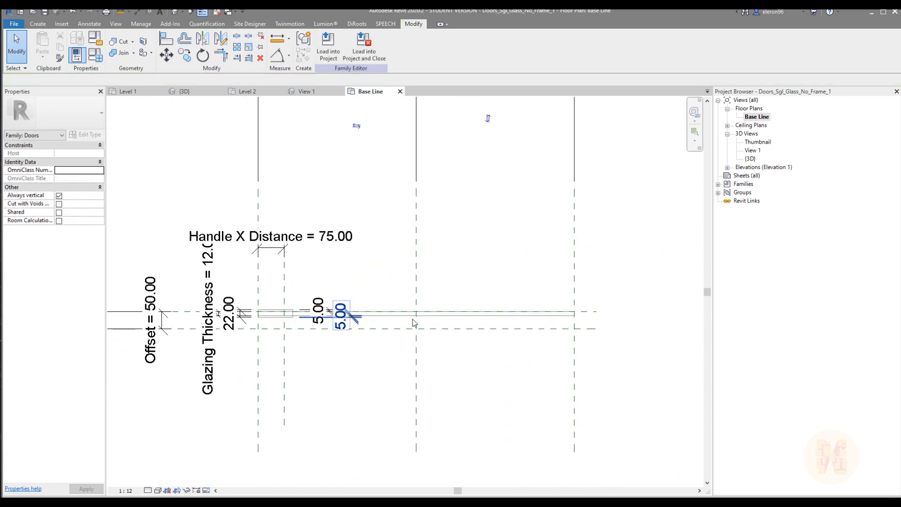
# Inspect the glass panel extrusion along its full length and select it to review its extrusion properties
pyautogui.moveTo(560, 310); pyautogui.dragTo(483, 331, button='middle')
pyautogui.moveTo(405, 296); pyautogui.dragTo(427, 336, button='middle')
pyautogui.scroll(1, 477, 366)
pyautogui.moveTo(372, 352); pyautogui.dragTo(461, 319, button='middle')
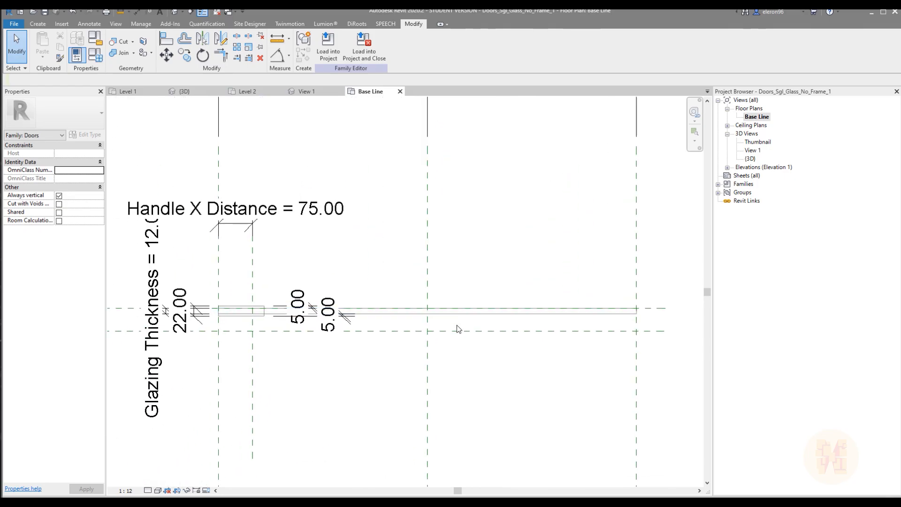
pyautogui.moveTo(606, 318); pyautogui.dragTo(563, 325, button='middle')
pyautogui.scroll(2, 546, 324)
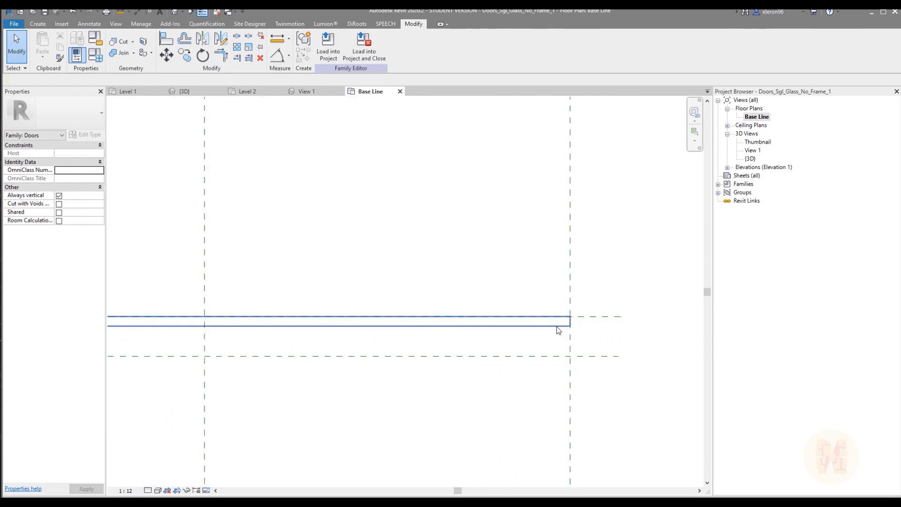
pyautogui.click(542, 328)
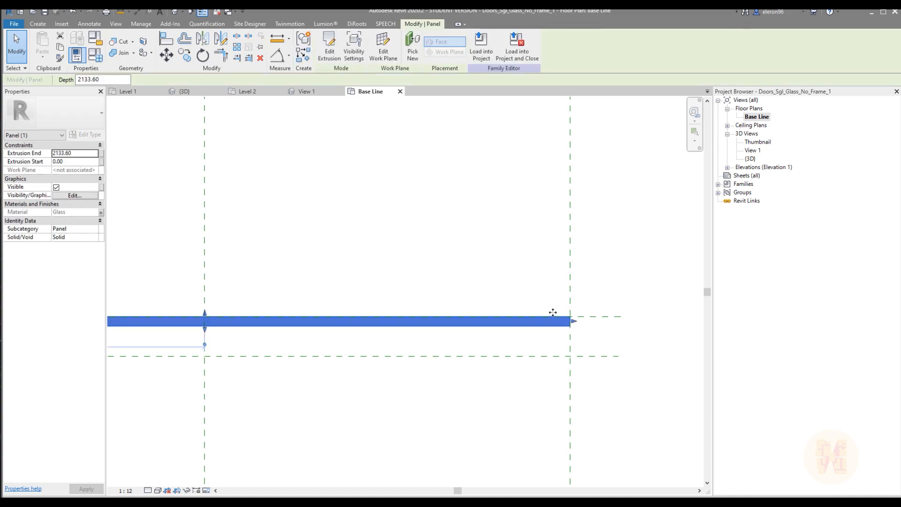
# Check the reference plane on the glass line and set the Glass_Panel type's Offset parameter to 150 mm
pyautogui.click(591, 316)
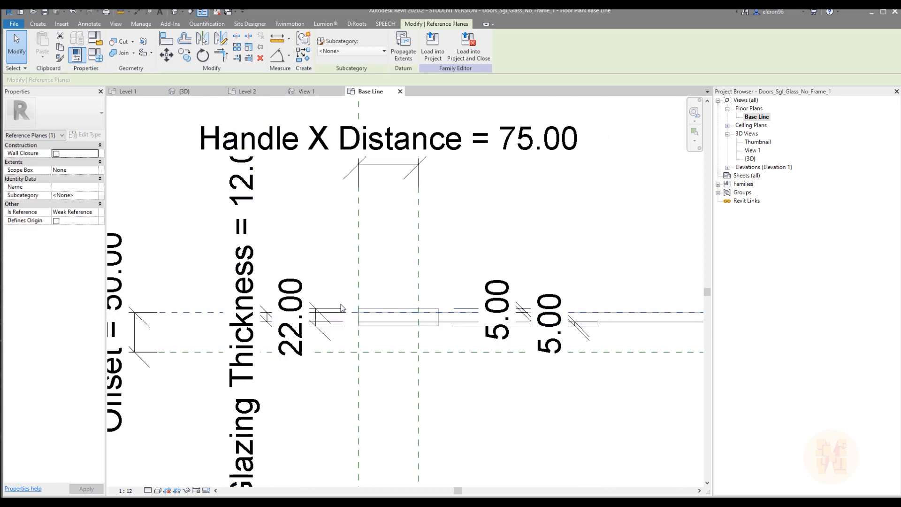
pyautogui.scroll(-4, 353, 299)
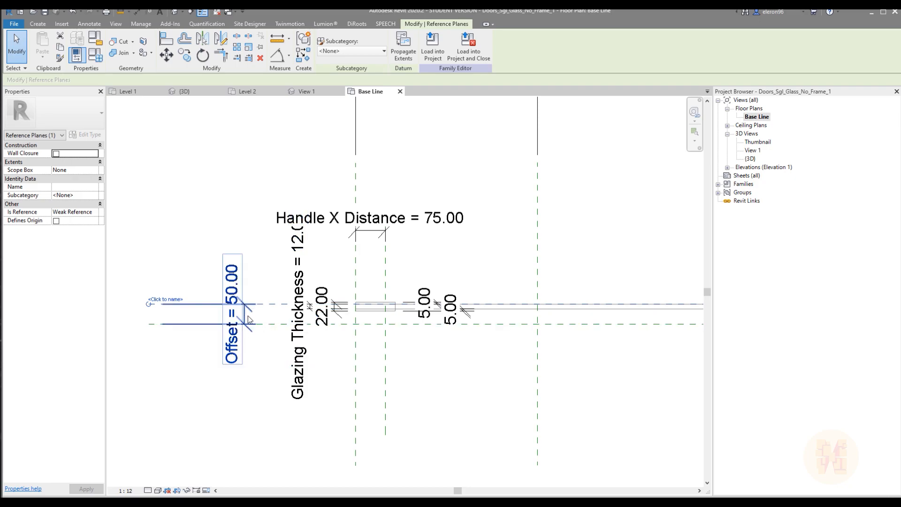
pyautogui.scroll(2, 248, 319)
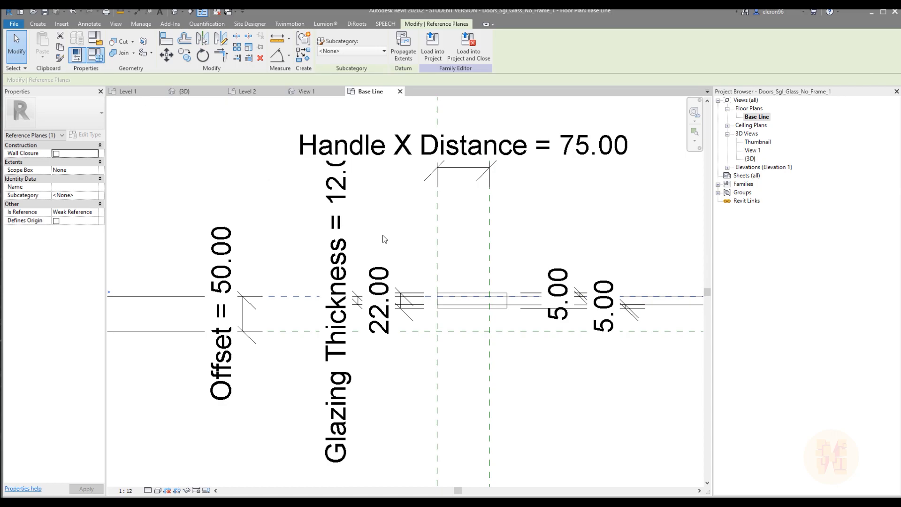
pyautogui.click(663, 243)
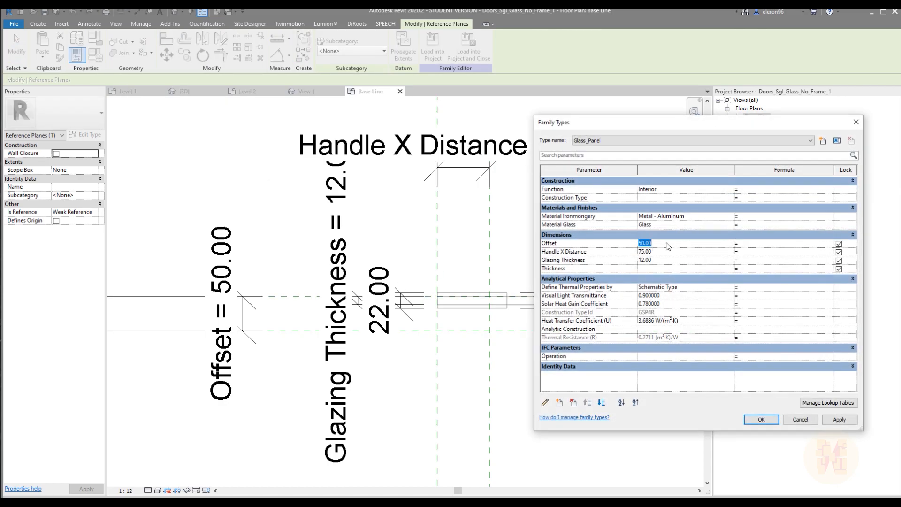
pyautogui.click(838, 421)
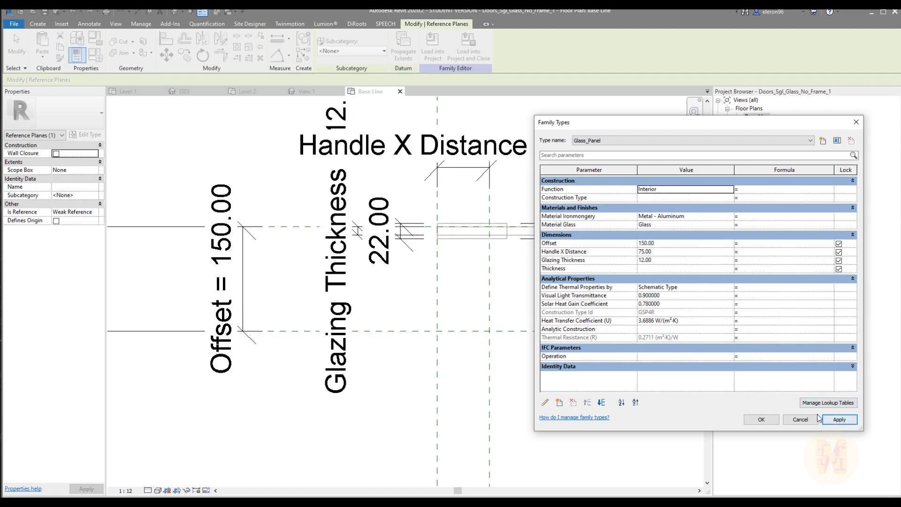
pyautogui.click(761, 420)
# Set the Offset parameter of the Glass_Panel type to 100 mm
pyautogui.scroll(-3, 465, 364)
pyautogui.moveTo(477, 377); pyautogui.dragTo(662, 380, button='middle')
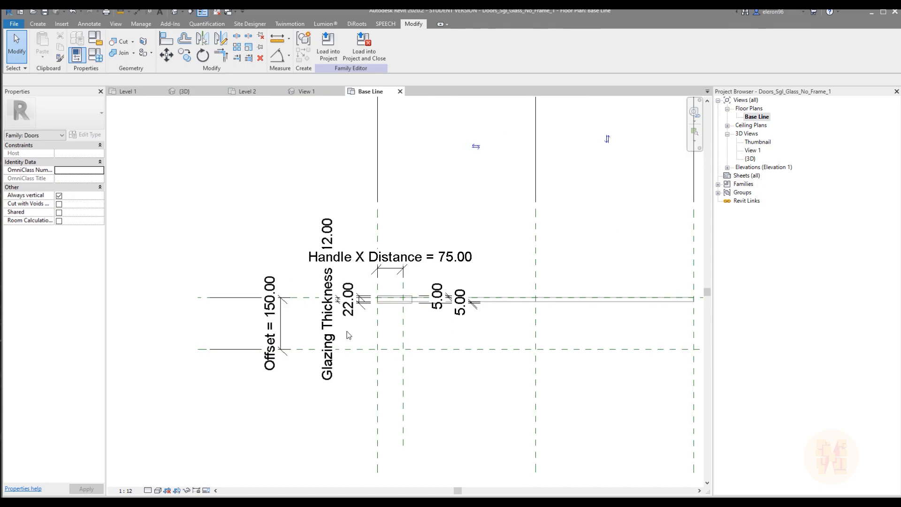
pyautogui.click(96, 56)
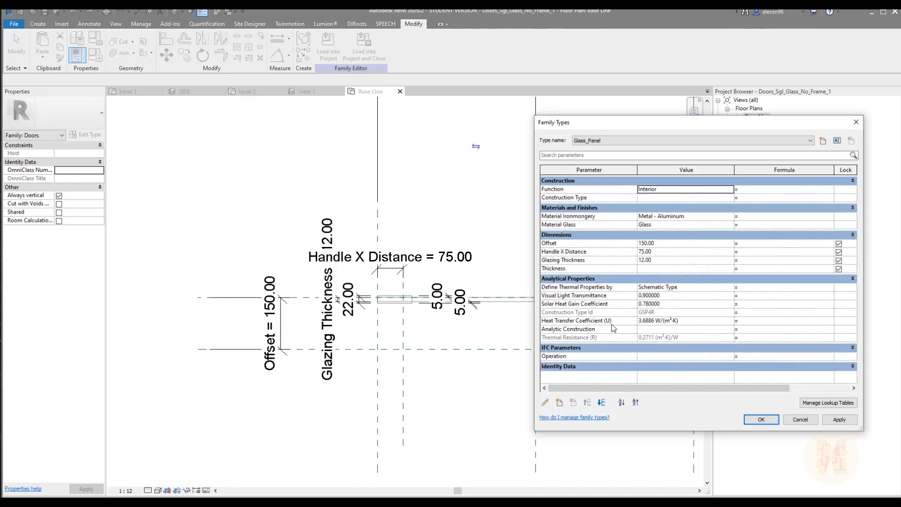
pyautogui.click(660, 245)
pyautogui.write('100')
pyautogui.click(759, 419)
# Draw a horizontal symbolic line about 275 mm long on the exterior side of the glass, with a short slanted line at its end
pyautogui.moveTo(567, 334); pyautogui.dragTo(459, 309, button='middle')
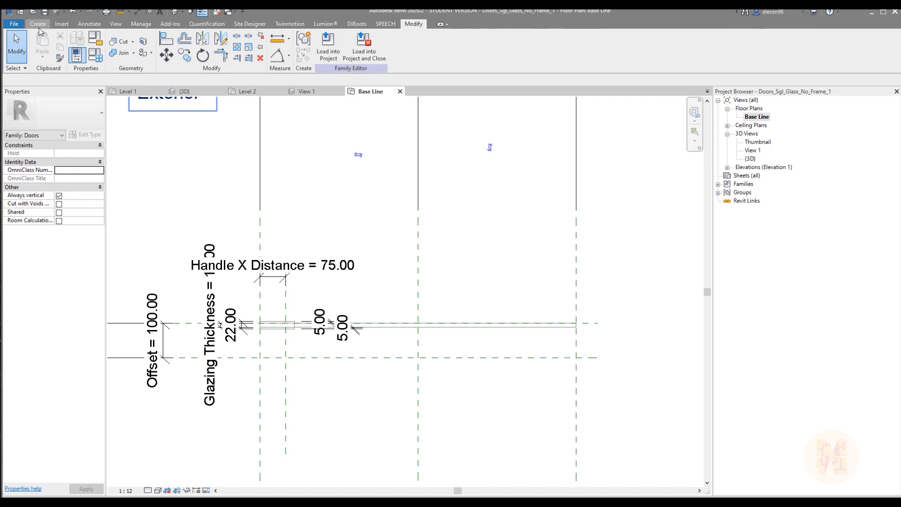
pyautogui.click(38, 23)
pyautogui.click(211, 49)
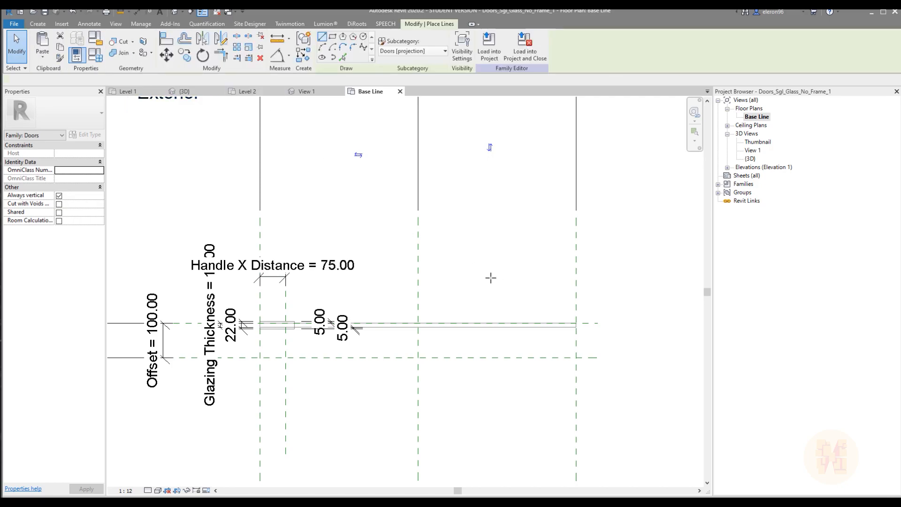
pyautogui.click(89, 24)
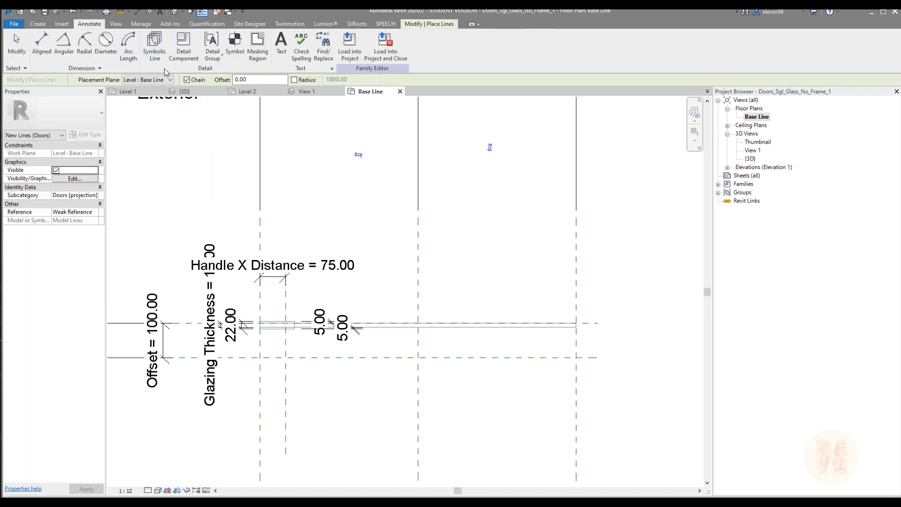
pyautogui.click(158, 47)
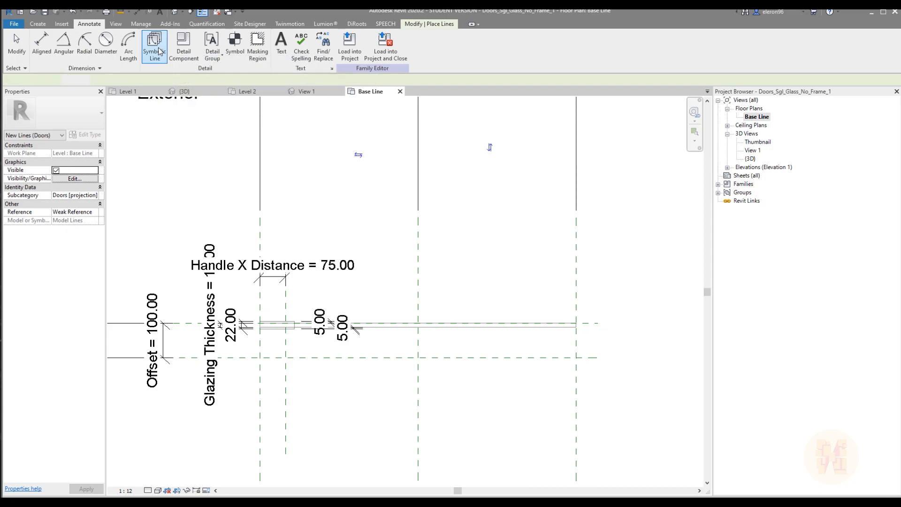
pyautogui.scroll(4, 388, 253)
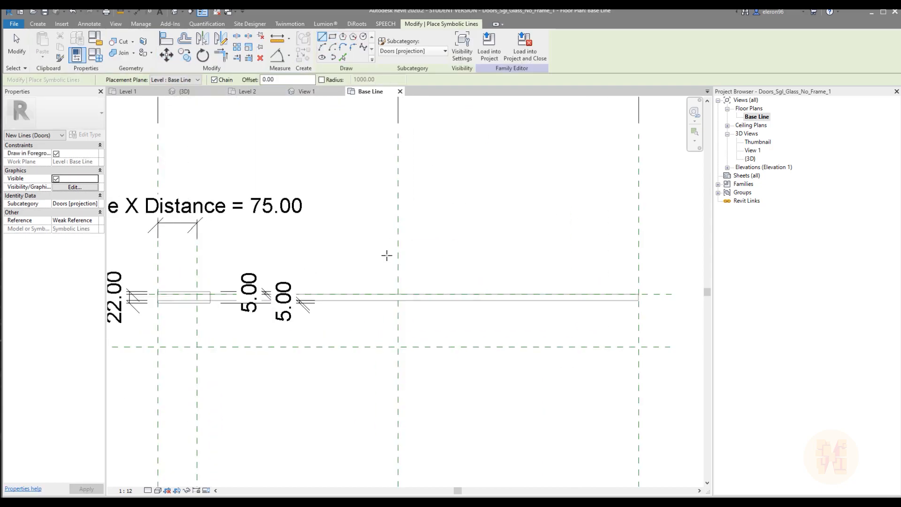
pyautogui.click(493, 277)
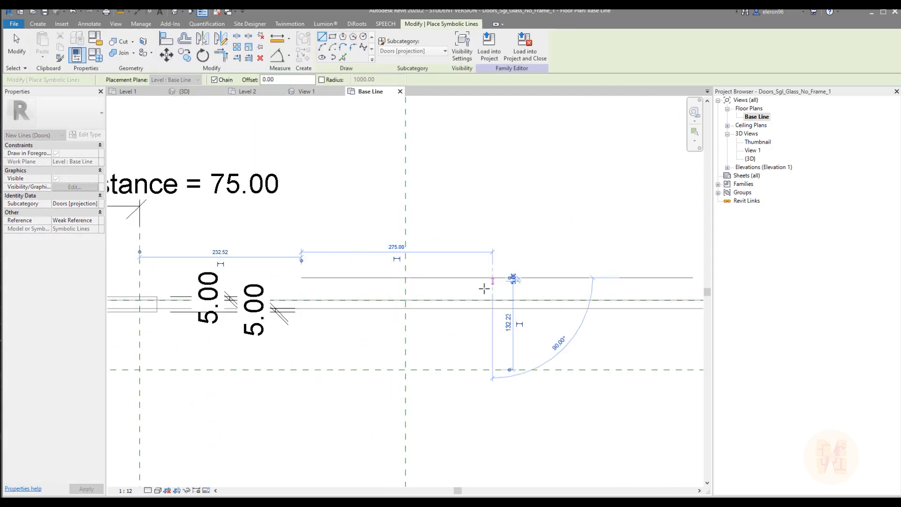
pyautogui.scroll(3, 488, 284)
pyautogui.click(449, 282)
pyautogui.press('Escape')
pyautogui.press('Escape')
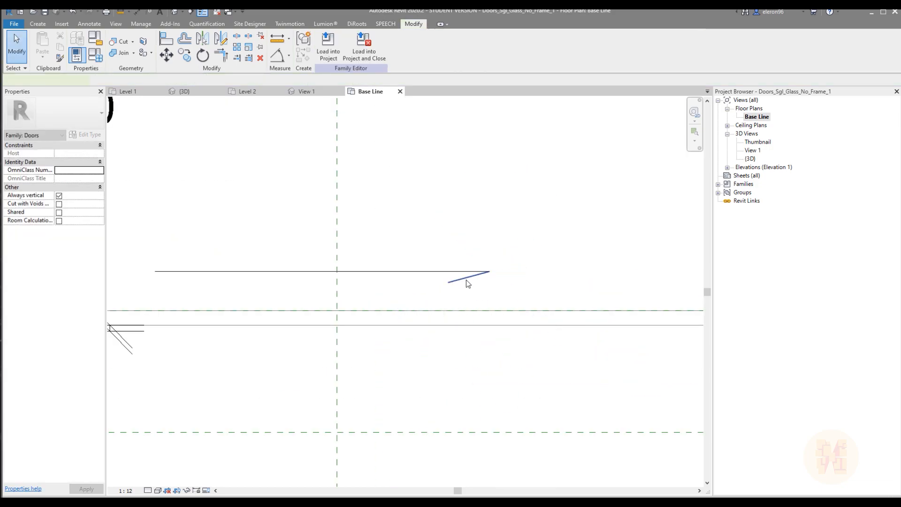
# Mirror the short slanted line about the horizontal symbolic line to complete the sliding direction arrow
pyautogui.click(466, 280)
pyautogui.click(202, 39)
pyautogui.click(423, 271)
pyautogui.scroll(-5, 496, 217)
pyautogui.scroll(-3, 496, 217)
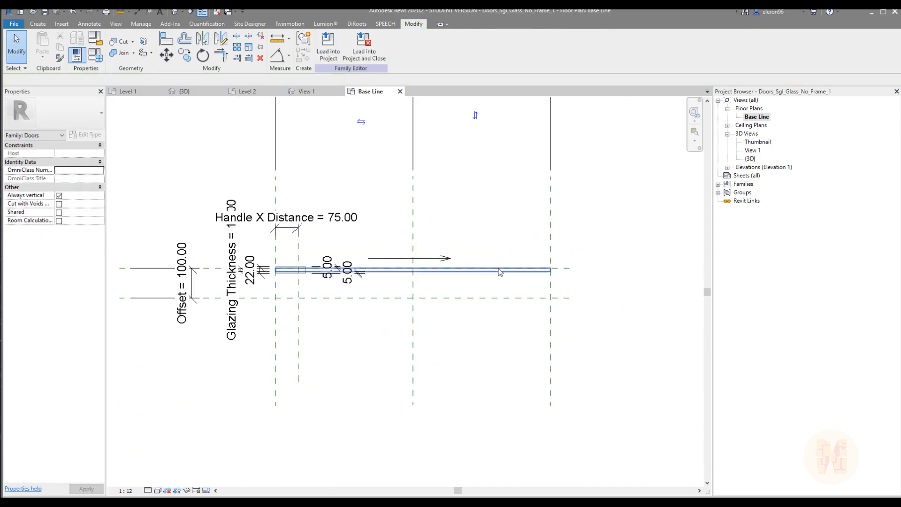
# Save the family as Doors_Sgl_Glass_No_Frame_Sliding.rfa in the Curtain Wall Panels folder, then load it into the project and close it
pyautogui.scroll(2, 486, 281)
pyautogui.moveTo(503, 247); pyautogui.dragTo(463, 259, button='middle')
pyautogui.click(14, 24)
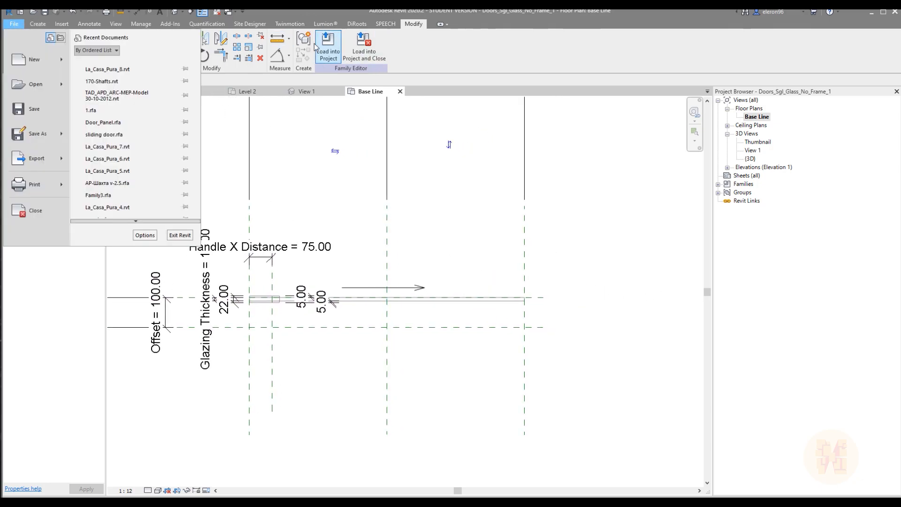
pyautogui.moveTo(49, 136)
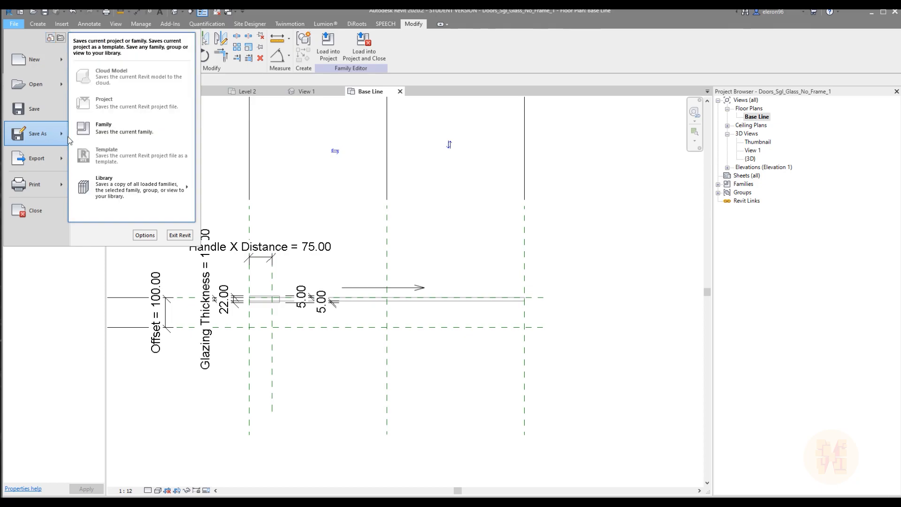
pyautogui.click(115, 123)
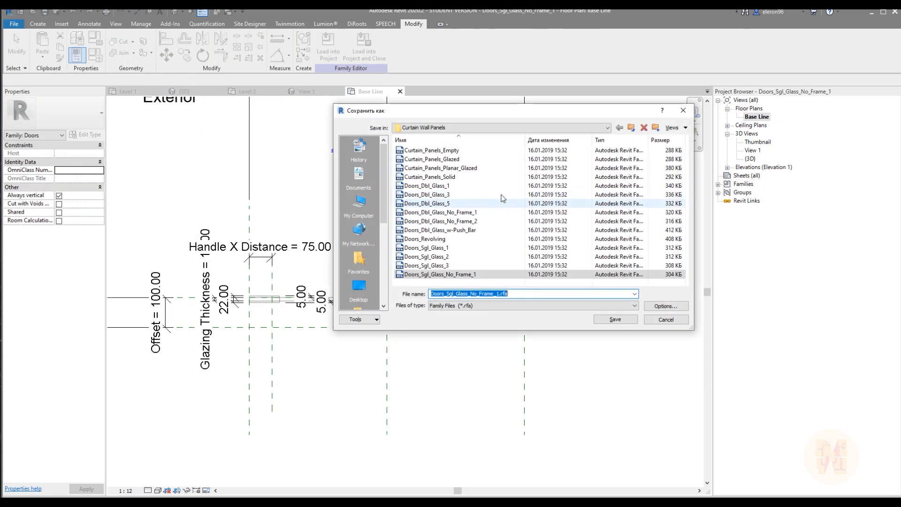
pyautogui.click(534, 294)
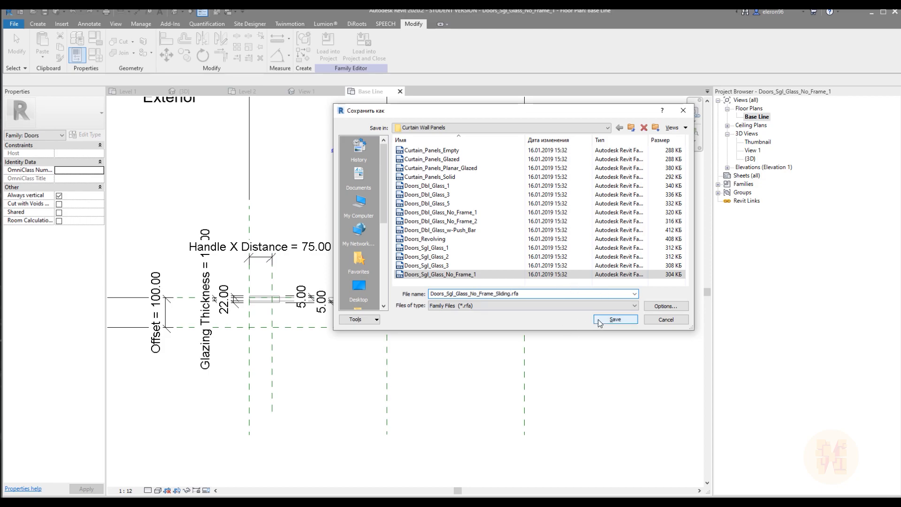
pyautogui.click(615, 319)
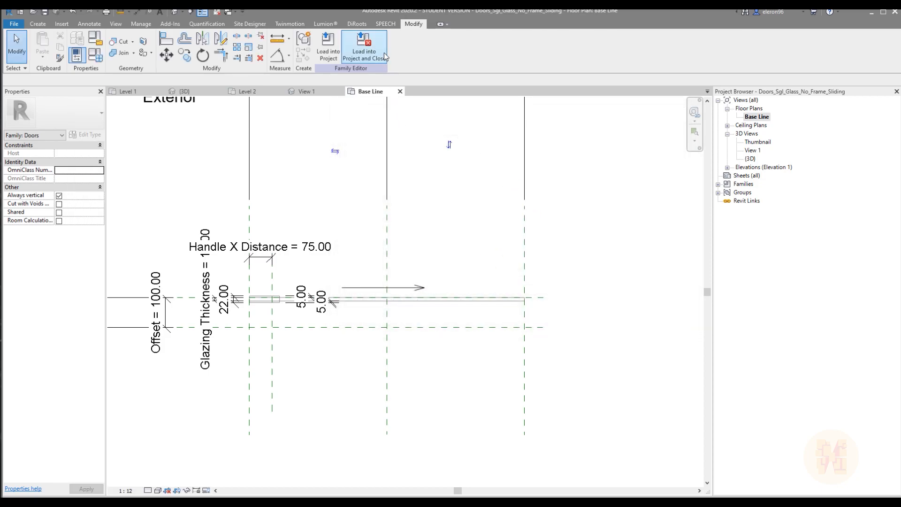
pyautogui.click(374, 49)
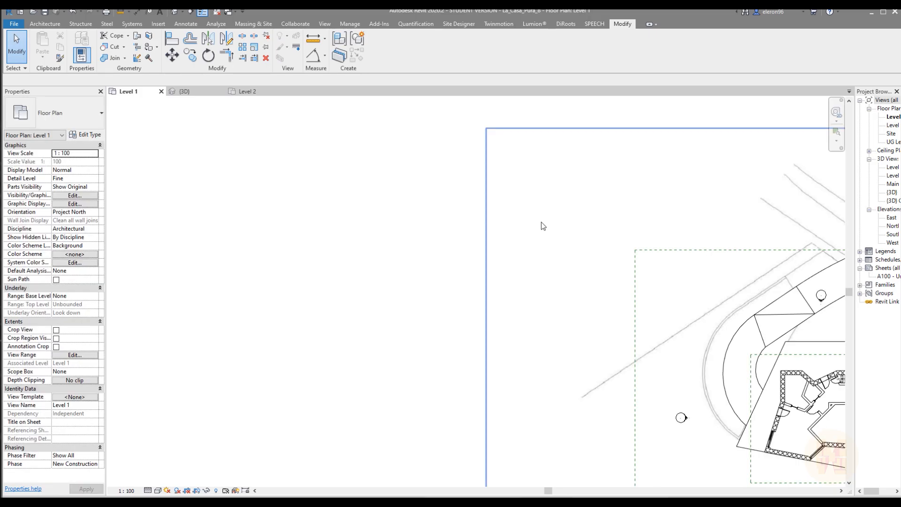
# In the 3D view, change the lower glazed panel beside the brick pier to the Doors_Sgl_Glass_No_Frame_Sliding Glass_Panel type
pyautogui.click(190, 92)
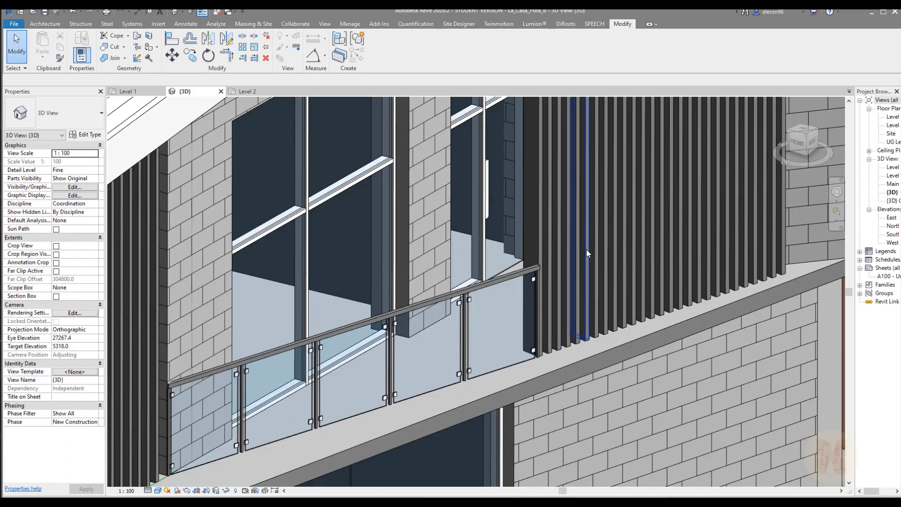
pyautogui.keyDown('shift'); pyautogui.moveTo(586, 249); pyautogui.dragTo(516, 263, button='middle'); pyautogui.keyUp('shift')
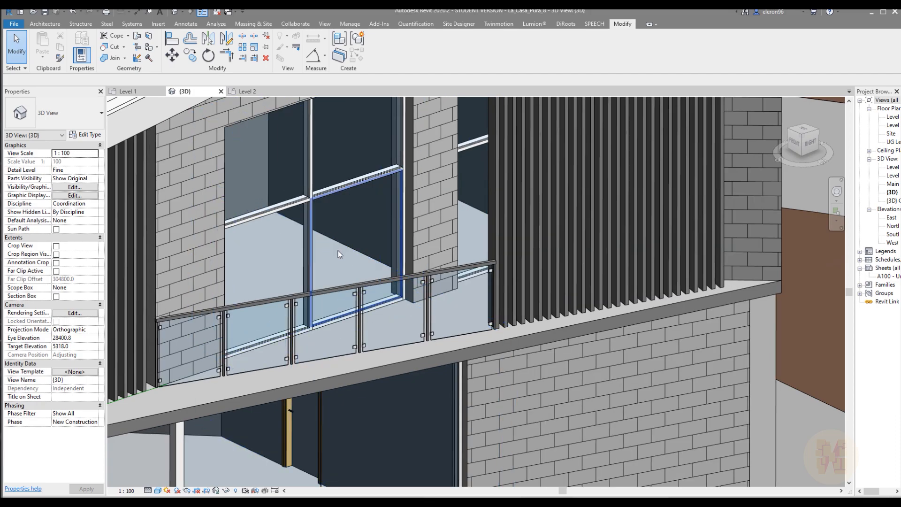
pyautogui.click(338, 250)
pyautogui.click(70, 112)
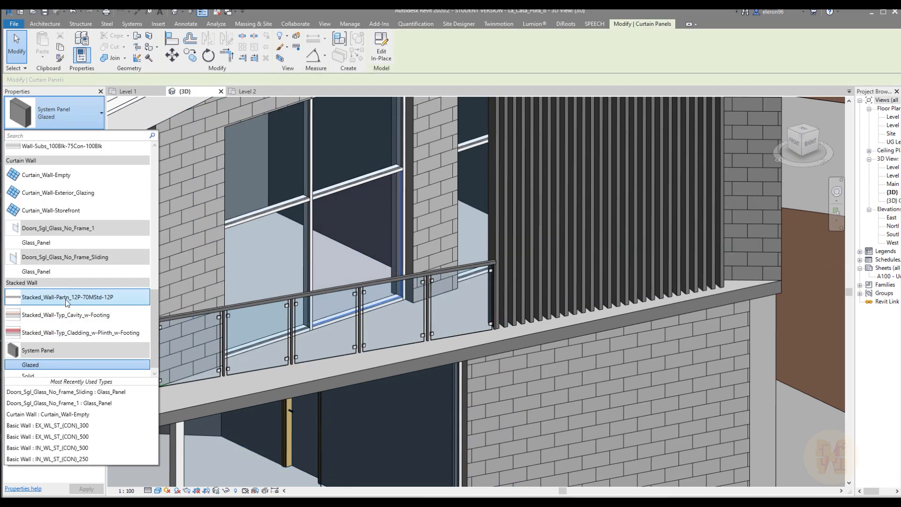
pyautogui.click(70, 269)
# Examine the new sliding door in the 3D view and its plan symbol in the Level 2 floor plan
pyautogui.keyDown('shift'); pyautogui.moveTo(430, 272); pyautogui.dragTo(426, 291, button='middle'); pyautogui.keyUp('shift')
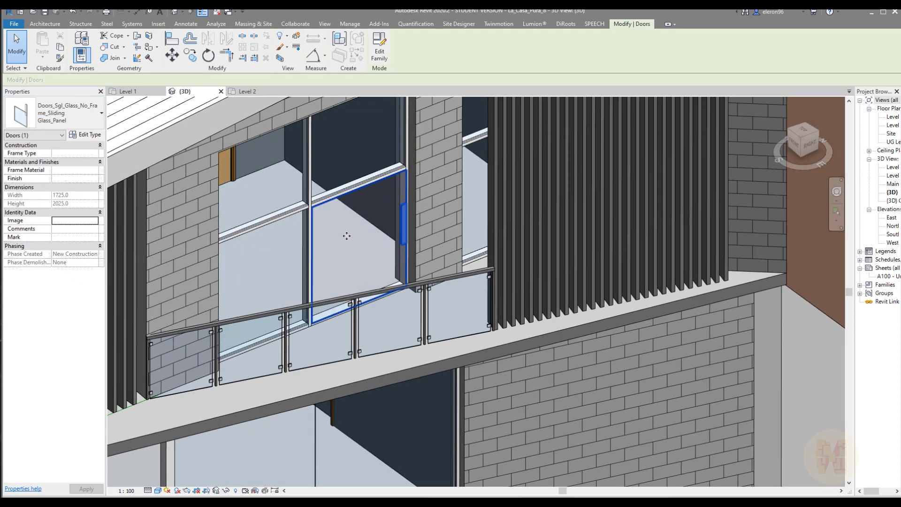
pyautogui.moveTo(383, 270); pyautogui.dragTo(418, 264, button='middle')
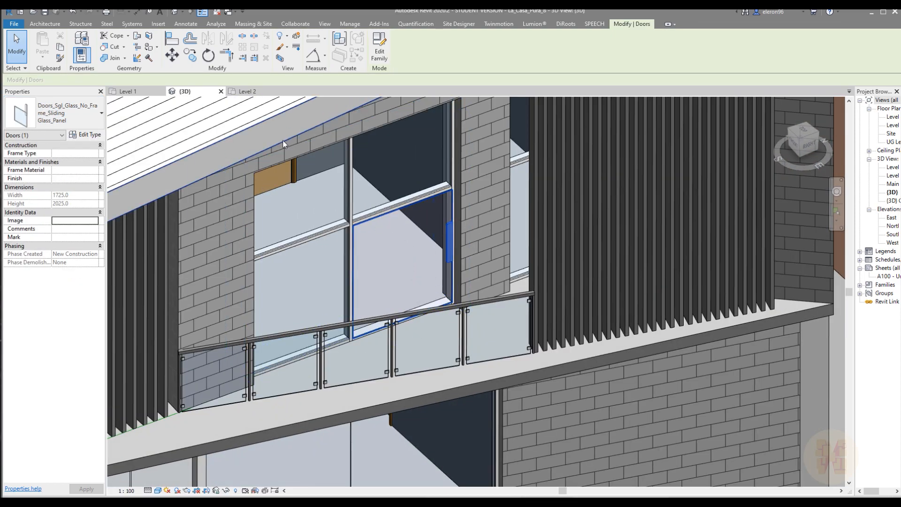
pyautogui.click(244, 92)
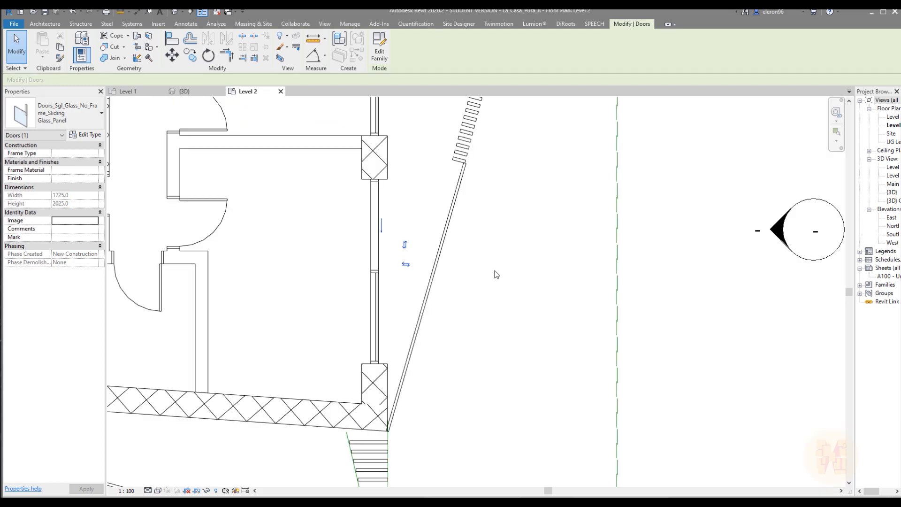
# Examine the sliding door's arrow in the Level 2 plan and its glass panel and handle in the 3D view
pyautogui.scroll(3, 389, 218)
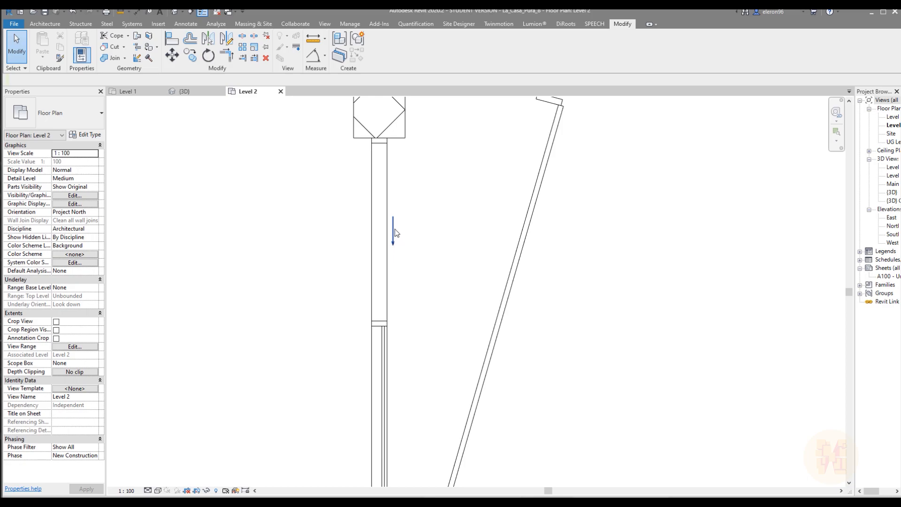
pyautogui.scroll(-3, 390, 247)
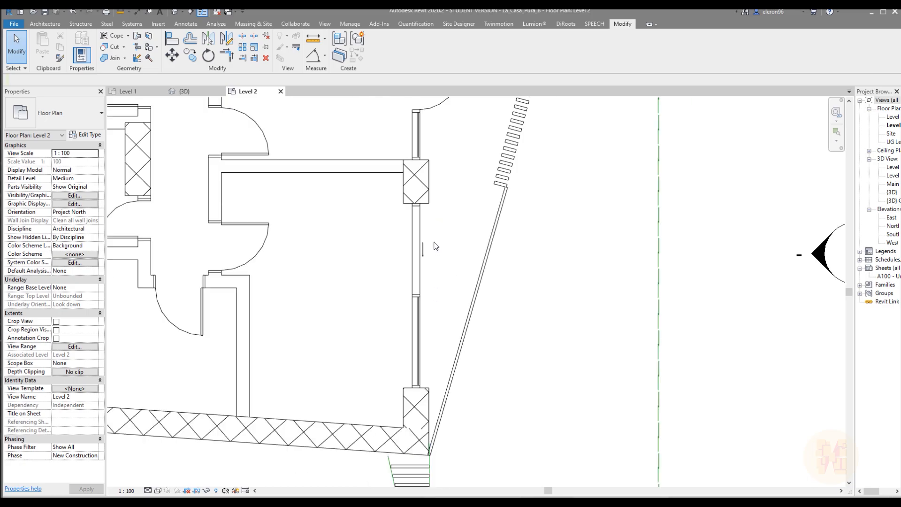
pyautogui.scroll(2, 421, 262)
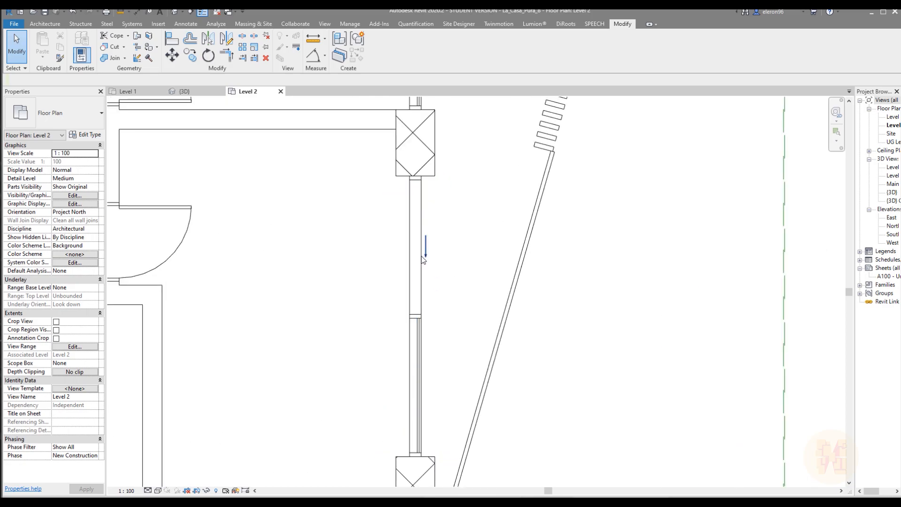
pyautogui.click(184, 91)
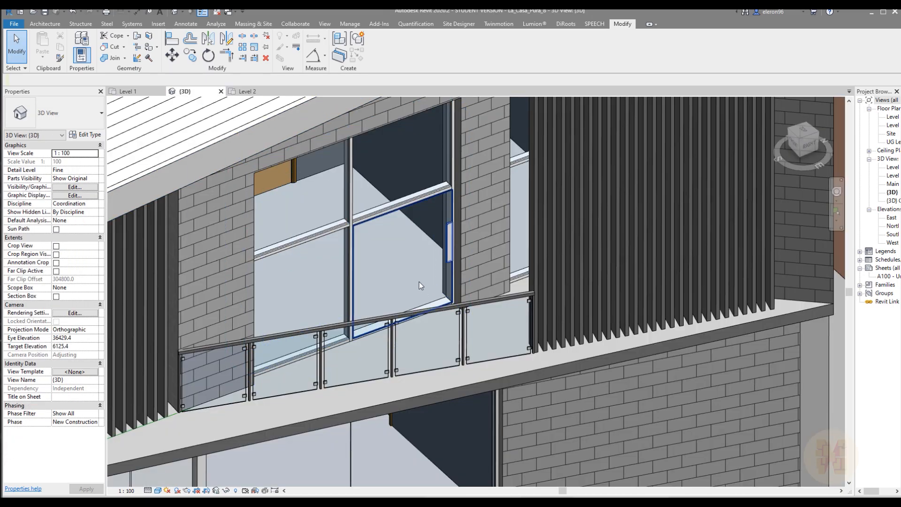
pyautogui.click(418, 279)
pyautogui.scroll(6, 435, 227)
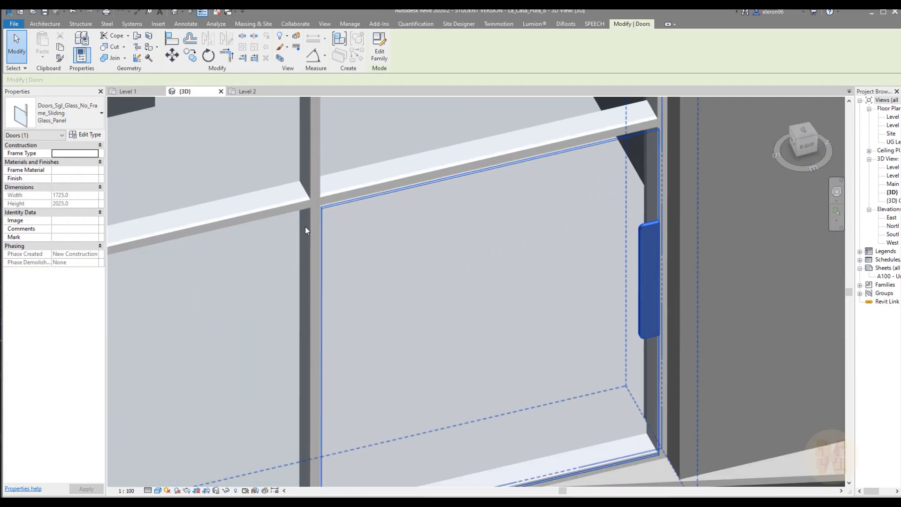
pyautogui.scroll(3, 336, 203)
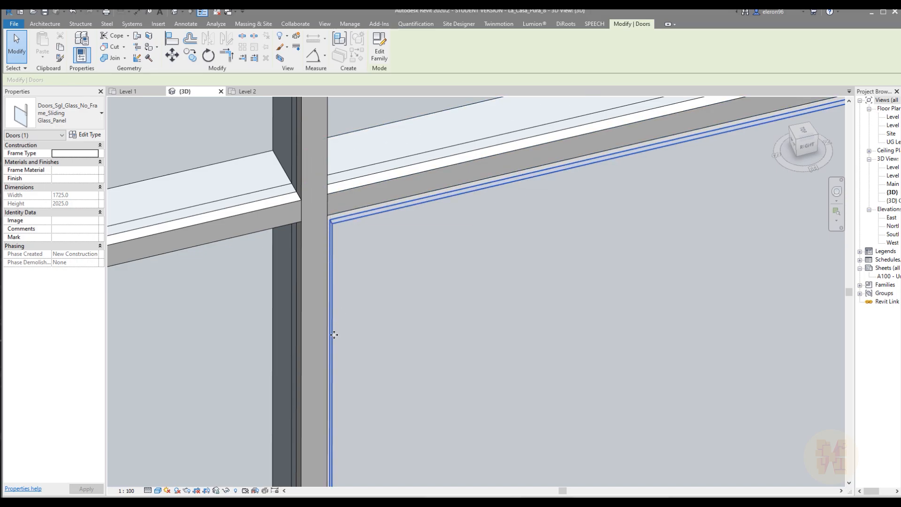
pyautogui.scroll(-3, 331, 308)
pyautogui.moveTo(329, 281); pyautogui.dragTo(364, 271, button='middle')
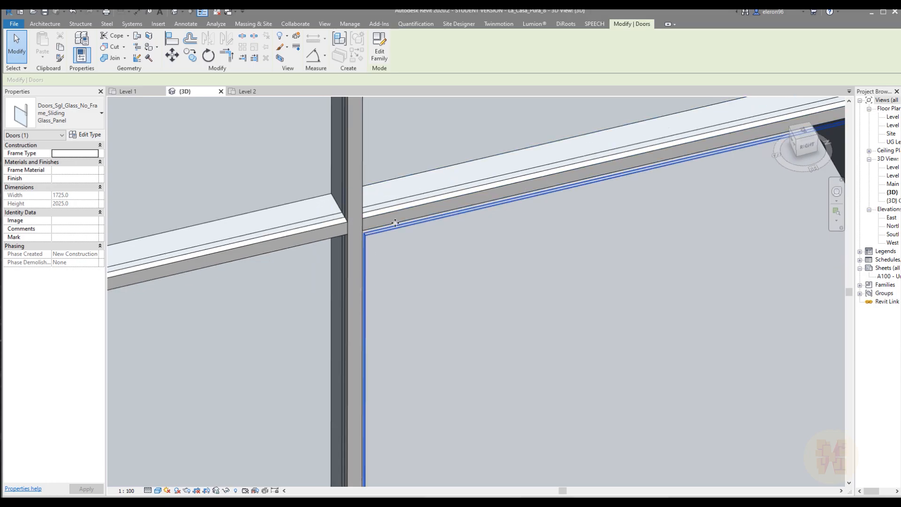
pyautogui.scroll(-3, 339, 242)
pyautogui.keyDown('shift'); pyautogui.moveTo(437, 201); pyautogui.dragTo(550, 278, button='middle'); pyautogui.keyUp('shift')
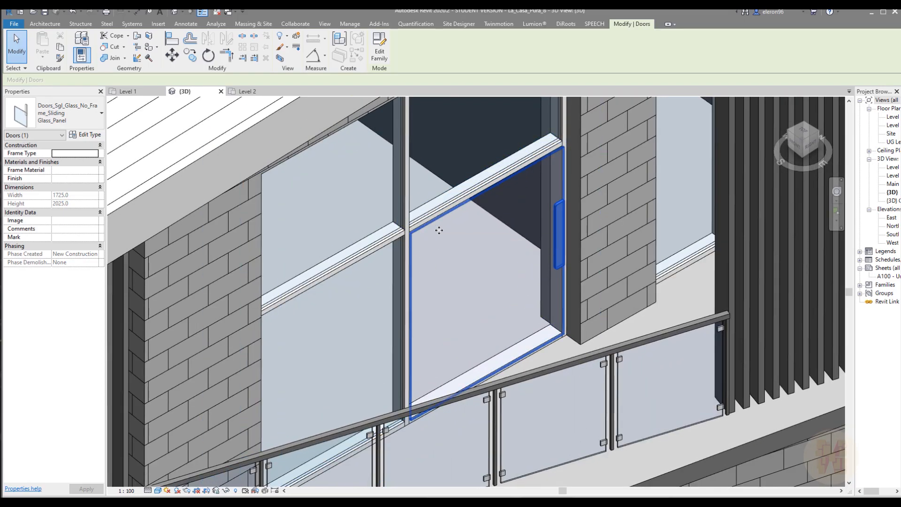
pyautogui.moveTo(534, 222)
pyautogui.keyDown('shift'); pyautogui.mouseDown(button='middle')
pyautogui.moveTo(489, 230)
pyautogui.moveTo(525, 228)
pyautogui.mouseUp(button='middle'); pyautogui.keyUp('shift')
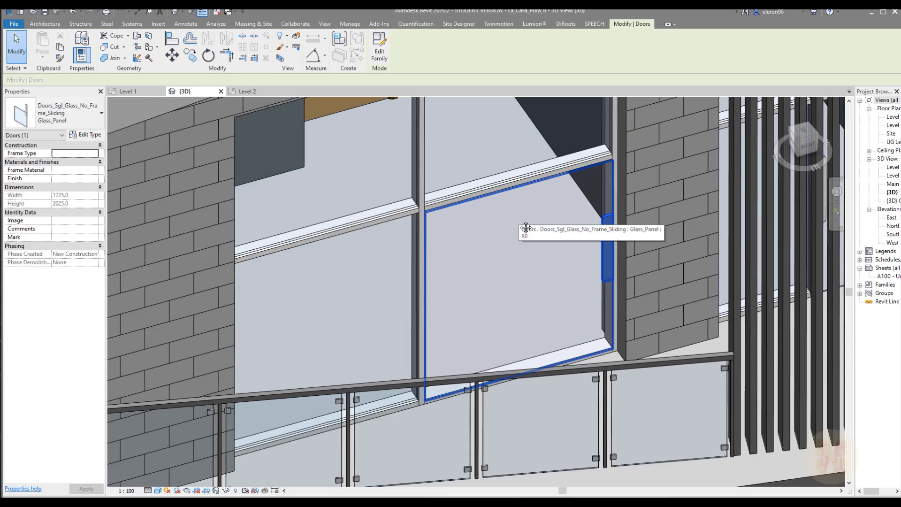
pyautogui.keyDown('shift'); pyautogui.moveTo(526, 228); pyautogui.dragTo(447, 219, button='middle'); pyautogui.keyUp('shift')
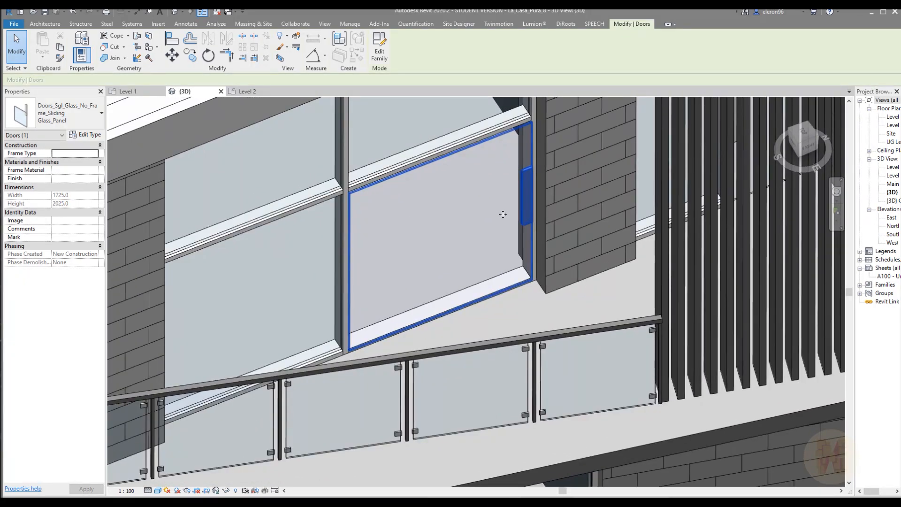
pyautogui.keyDown('shift'); pyautogui.moveTo(441, 225); pyautogui.dragTo(313, 290, button='middle'); pyautogui.keyUp('shift')
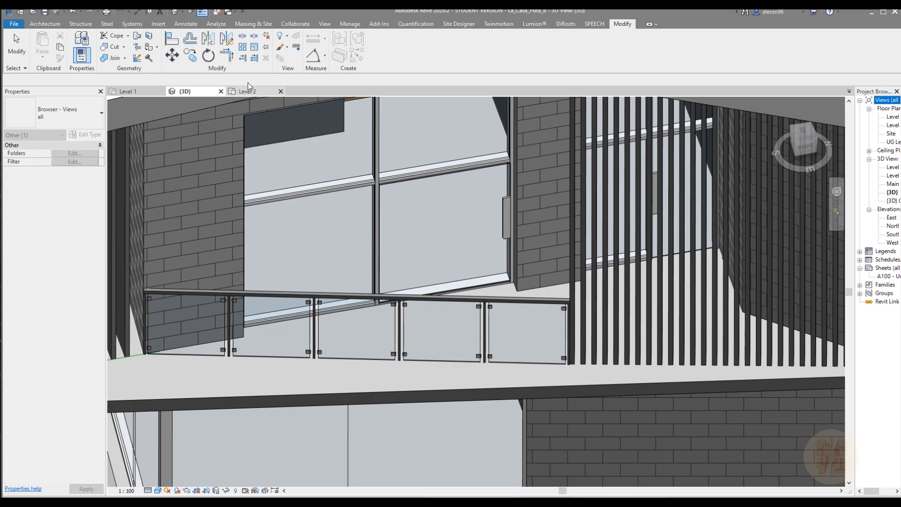
# From the Level 2 plan, open the sliding door's family for editing and display its Base Line floor plan
pyautogui.click(251, 90)
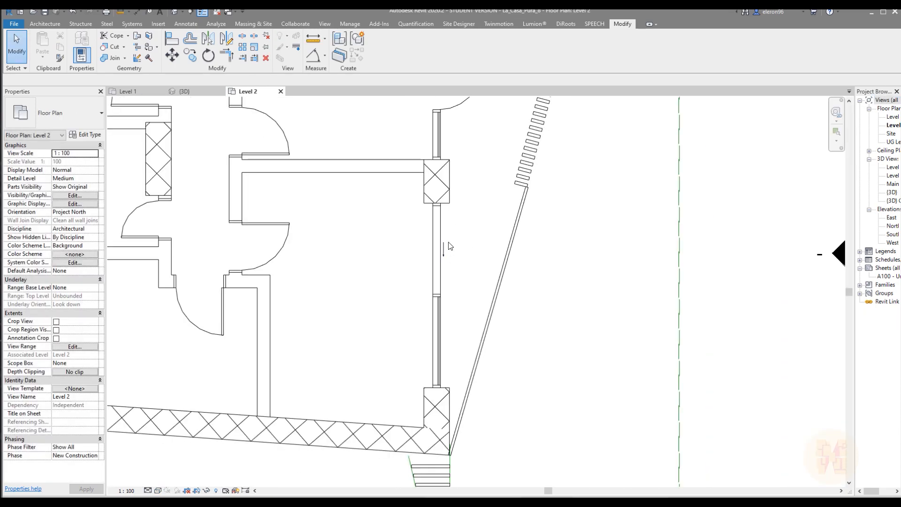
pyautogui.scroll(3, 448, 245)
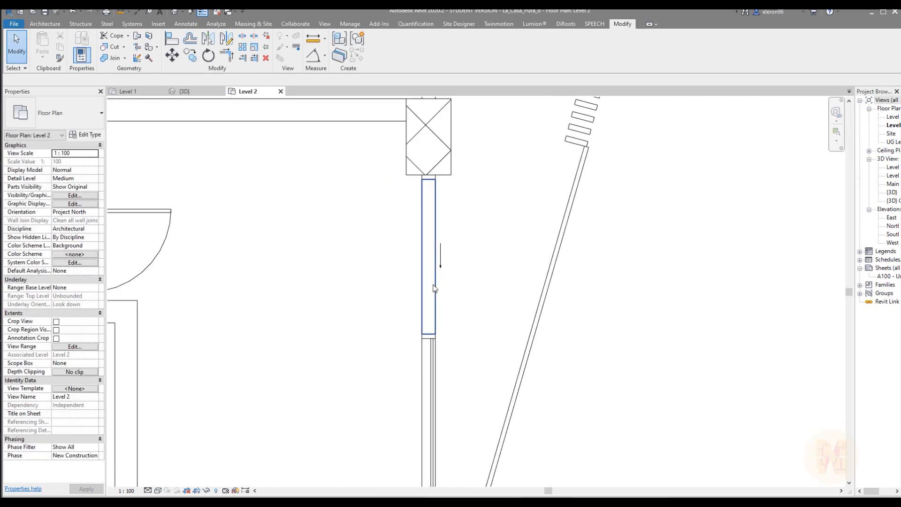
pyautogui.scroll(-5, 460, 263)
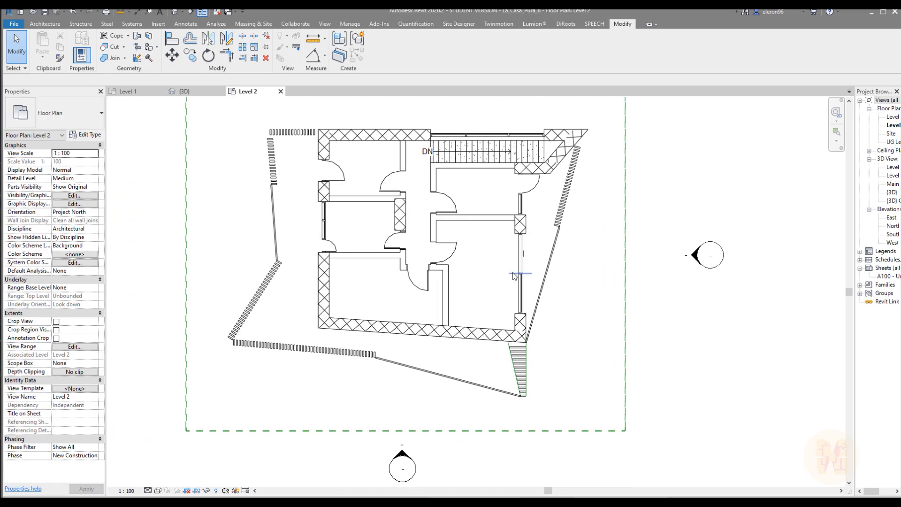
pyautogui.scroll(2, 523, 267)
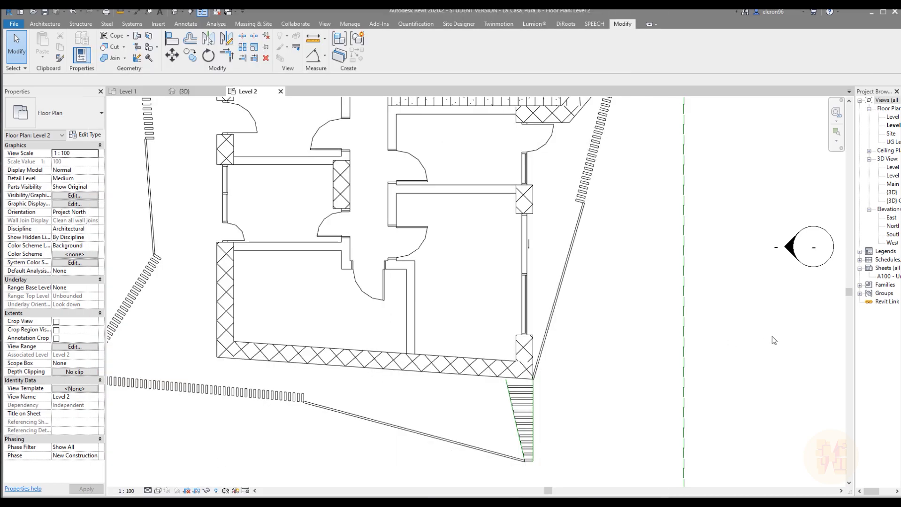
pyautogui.click(529, 242)
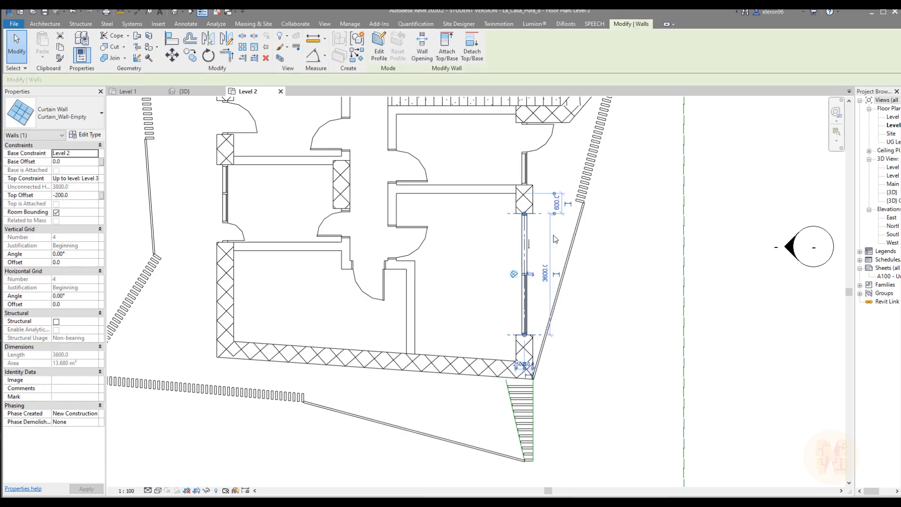
pyautogui.scroll(3, 553, 235)
pyautogui.click(550, 237)
pyautogui.click(489, 261)
pyautogui.doubleClick(474, 297)
pyautogui.click(213, 233)
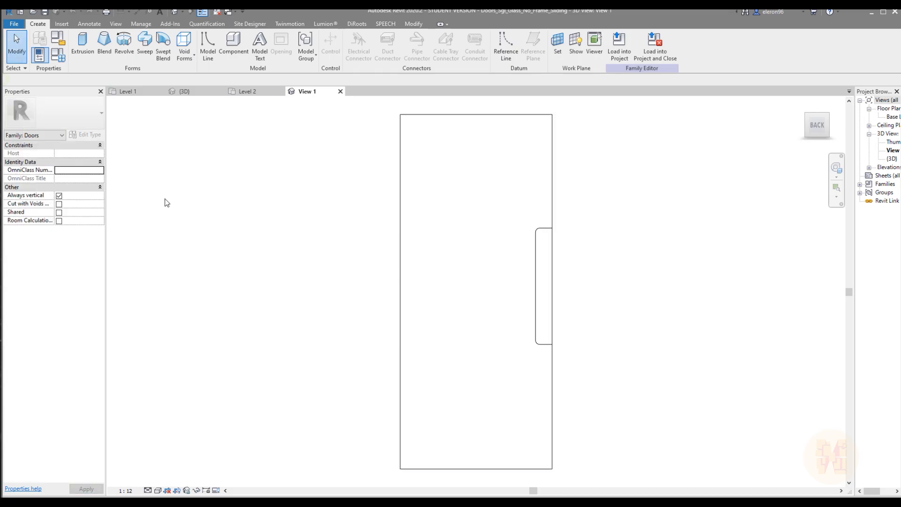
pyautogui.click(892, 116)
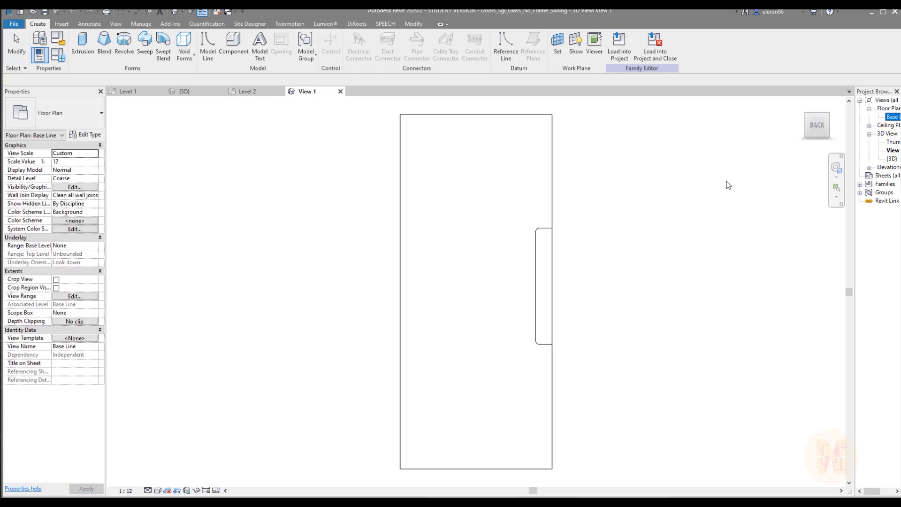
pyautogui.doubleClick(891, 117)
pyautogui.scroll(3, 510, 357)
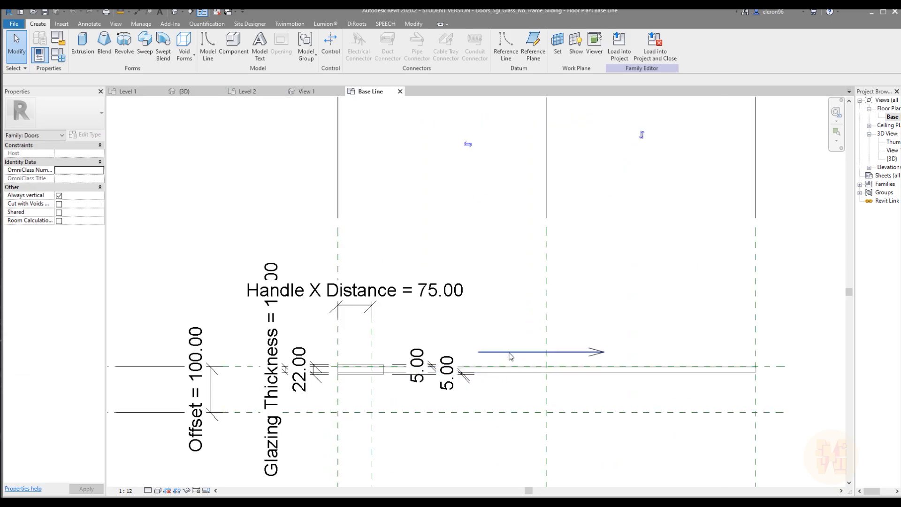
# Align the start of the arrow's shaft line to the reference plane at the door's handle edge and lock it
pyautogui.click(511, 354)
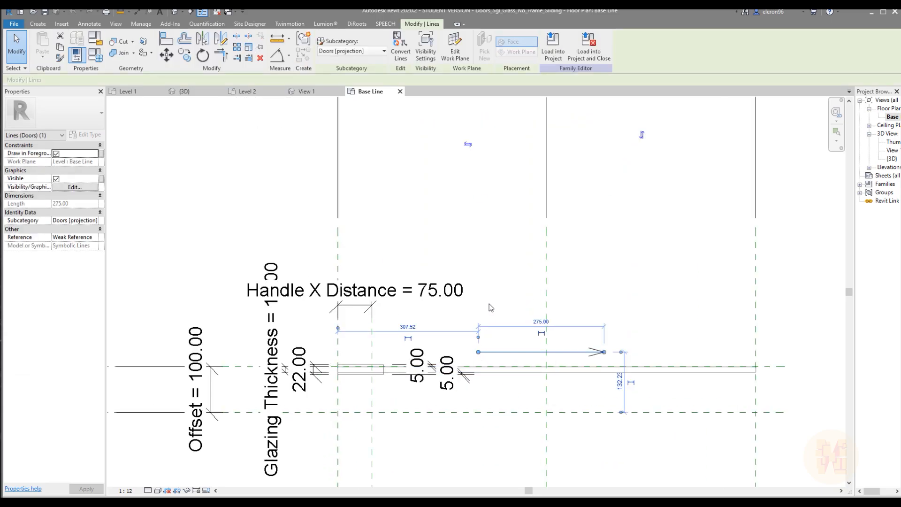
pyautogui.click(499, 288)
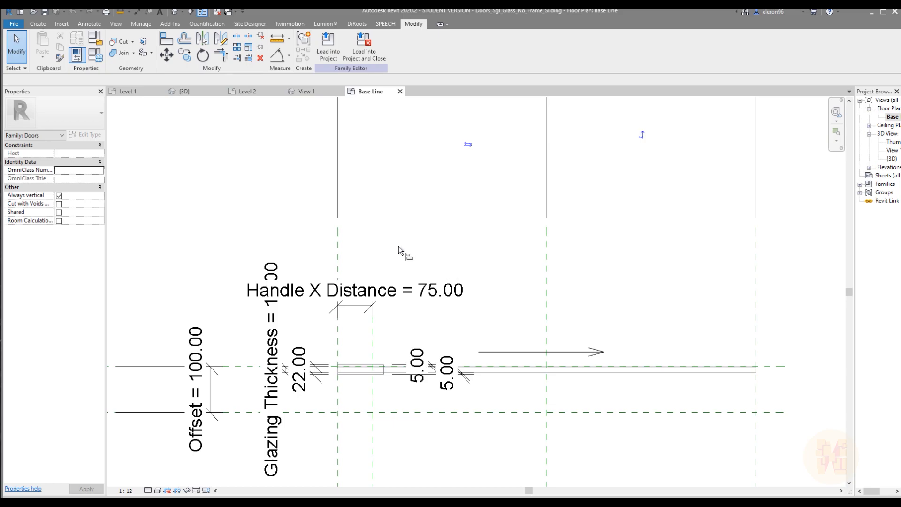
pyautogui.press('a')
pyautogui.press('l')
pyautogui.click(339, 263)
pyautogui.click(477, 352)
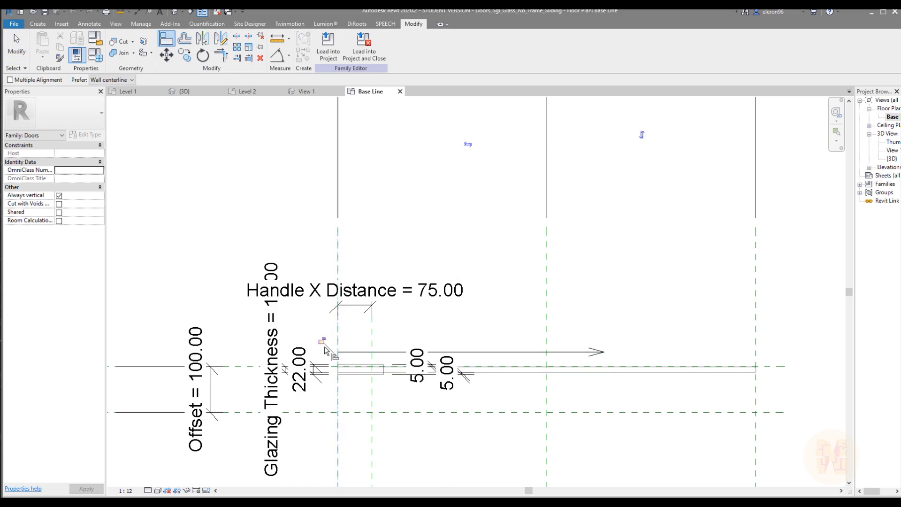
# Shorten the arrow's shaft line so that it ends at the door's central reference plane
pyautogui.click(547, 296)
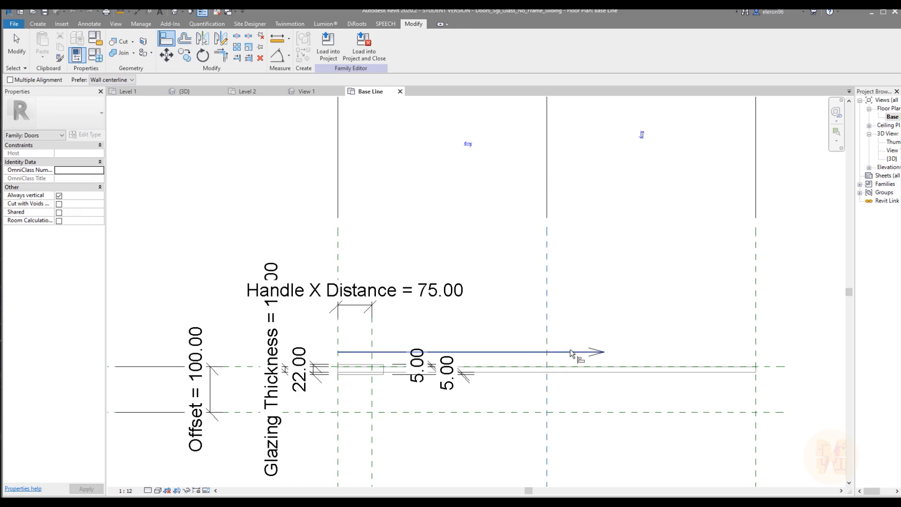
pyautogui.scroll(2, 572, 353)
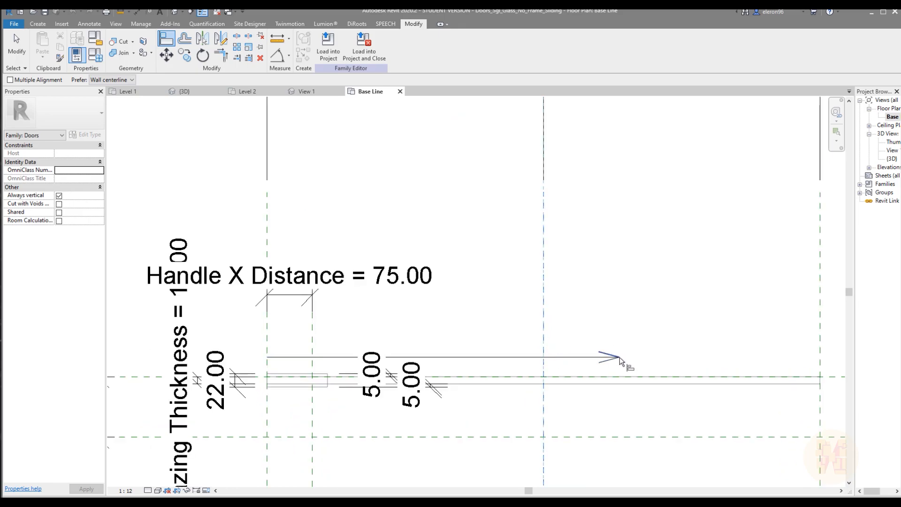
pyautogui.press('Escape')
pyautogui.press('Escape')
pyautogui.click(566, 357)
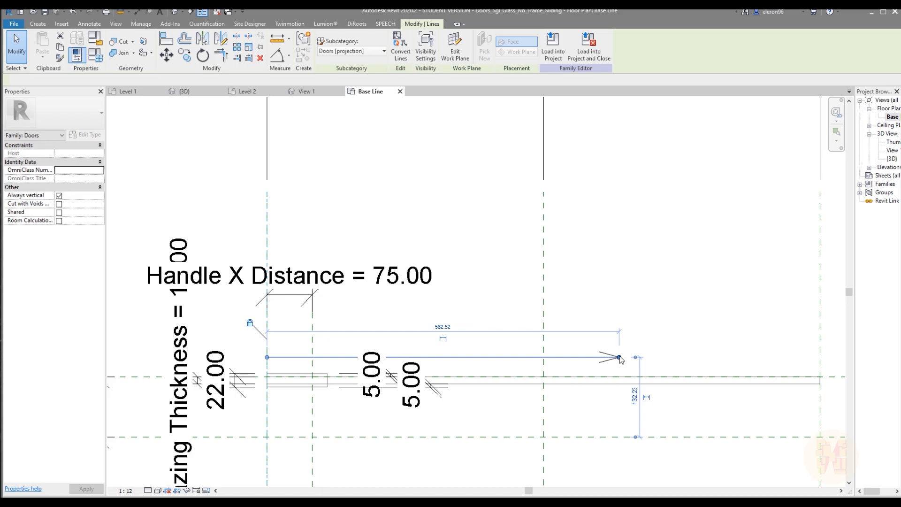
pyautogui.moveTo(567, 356); pyautogui.dragTo(544, 358)
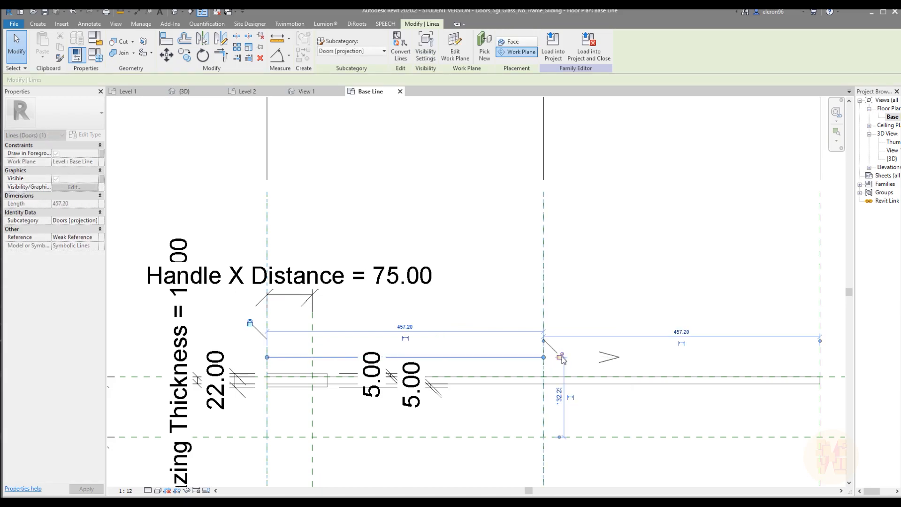
pyautogui.click(615, 319)
# Group the two slanted arrowhead lines into one model group
pyautogui.moveTo(656, 340); pyautogui.dragTo(585, 370)
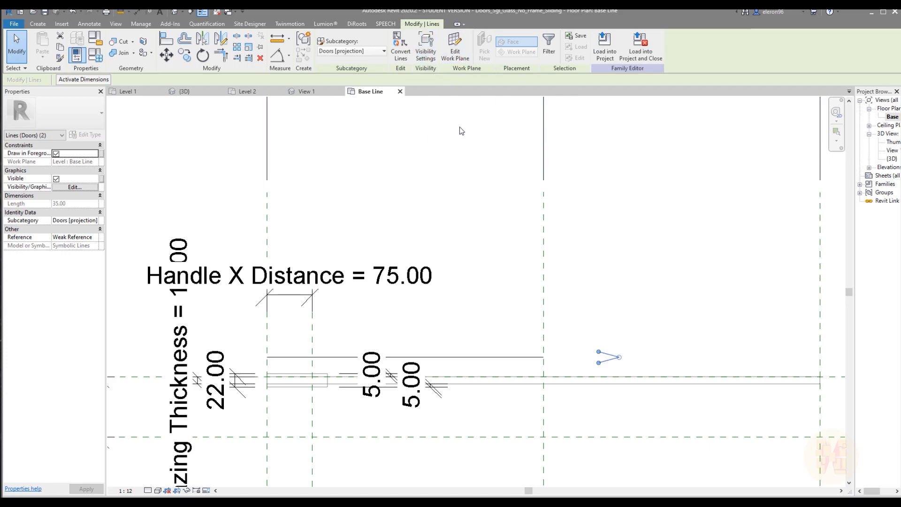
pyautogui.click(304, 40)
pyautogui.click(413, 282)
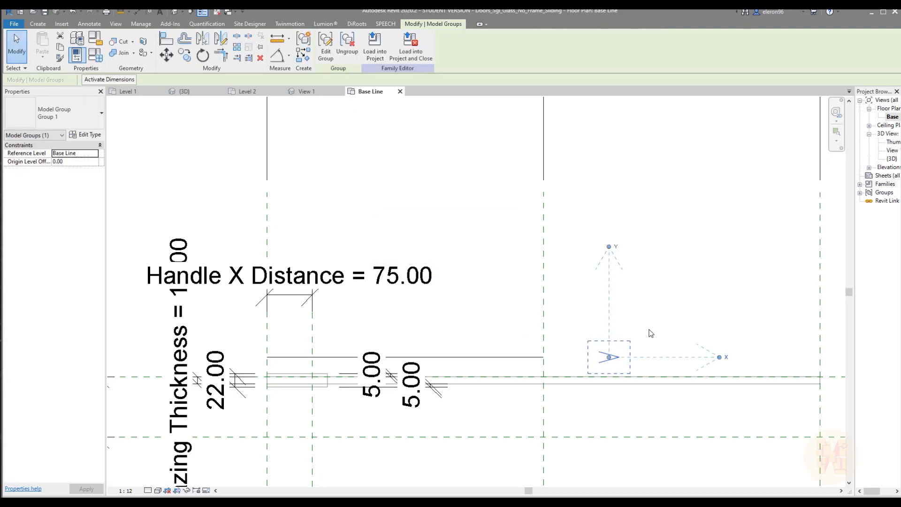
pyautogui.click(649, 333)
# Align the tip of the grouped arrowhead to the door's central reference plane
pyautogui.press('a')
pyautogui.press('l')
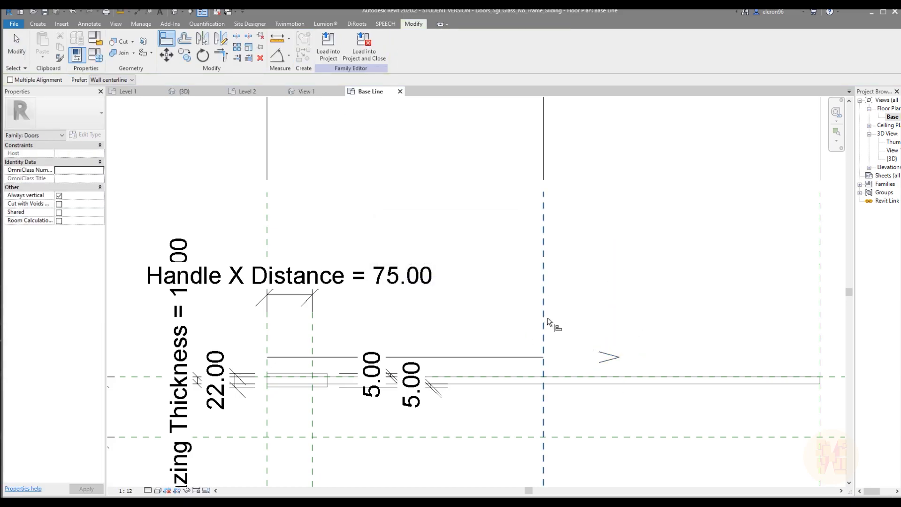
pyautogui.click(620, 357)
pyautogui.click(530, 357)
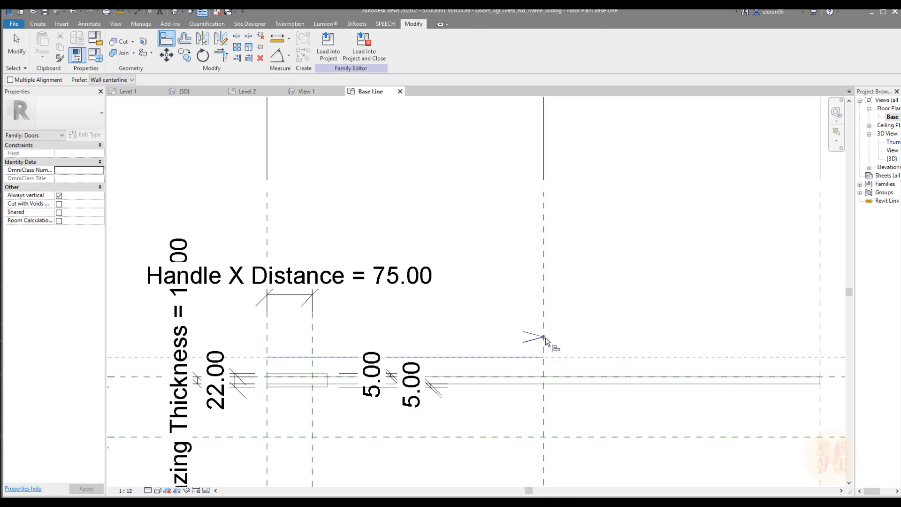
pyautogui.click(544, 337)
pyautogui.press('Escape')
# Move the arrowhead group from its tip onto the end of the shaft line
pyautogui.scroll(4, 585, 299)
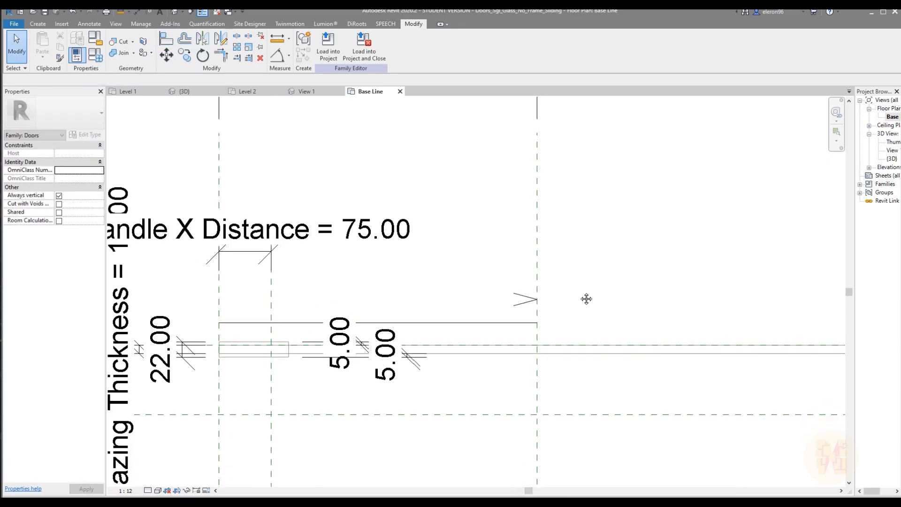
pyautogui.click(536, 303)
pyautogui.scroll(2, 536, 303)
pyautogui.press('m')
pyautogui.press('v')
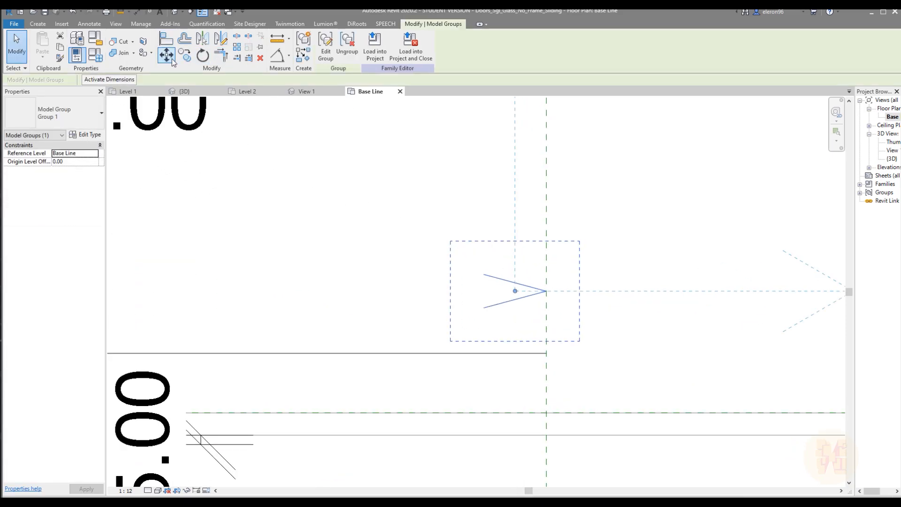
pyautogui.click(546, 292)
pyautogui.click(546, 353)
pyautogui.click(633, 313)
# Load the family into the project, overwriting the existing version, and check the sliding door's arrow in the Level 2 plan
pyautogui.scroll(-6, 634, 295)
pyautogui.moveTo(589, 294); pyautogui.dragTo(461, 293, button='middle')
pyautogui.click(330, 49)
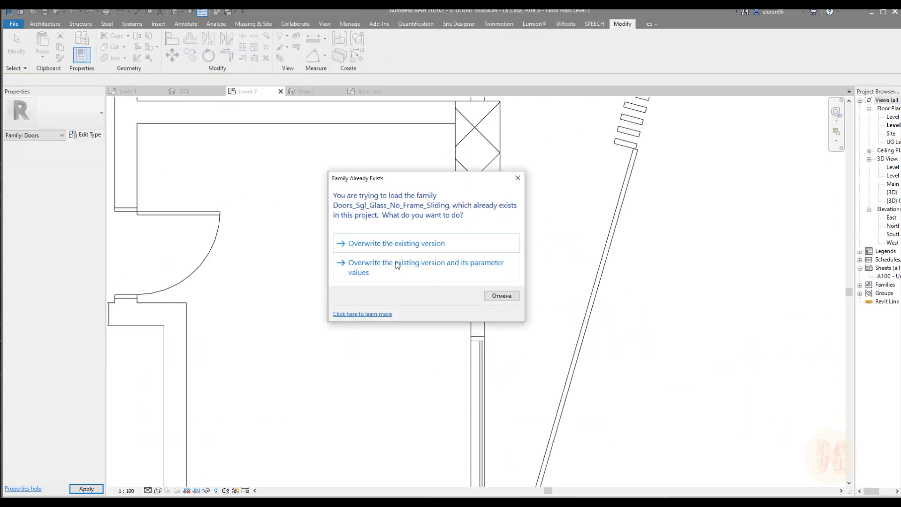
pyautogui.click(394, 244)
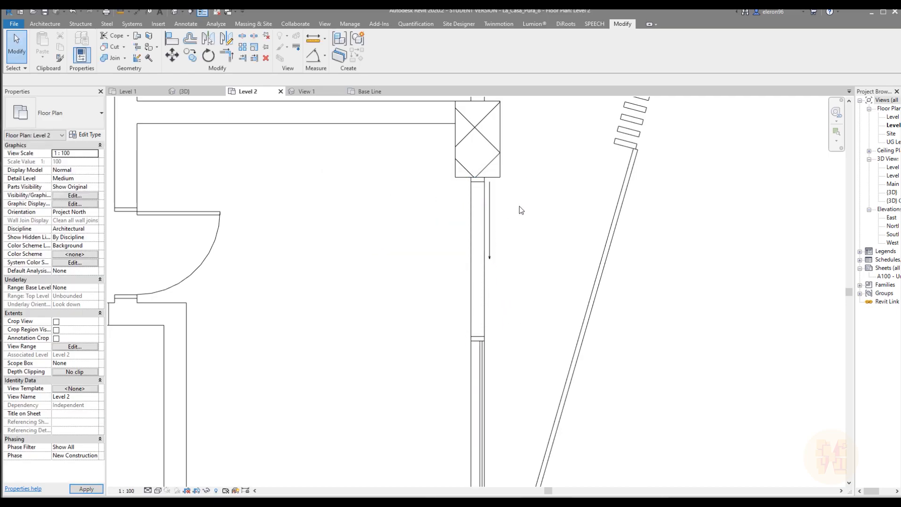
pyautogui.scroll(2, 483, 200)
pyautogui.scroll(-2, 497, 234)
pyautogui.scroll(6, 488, 220)
pyautogui.scroll(-5, 479, 282)
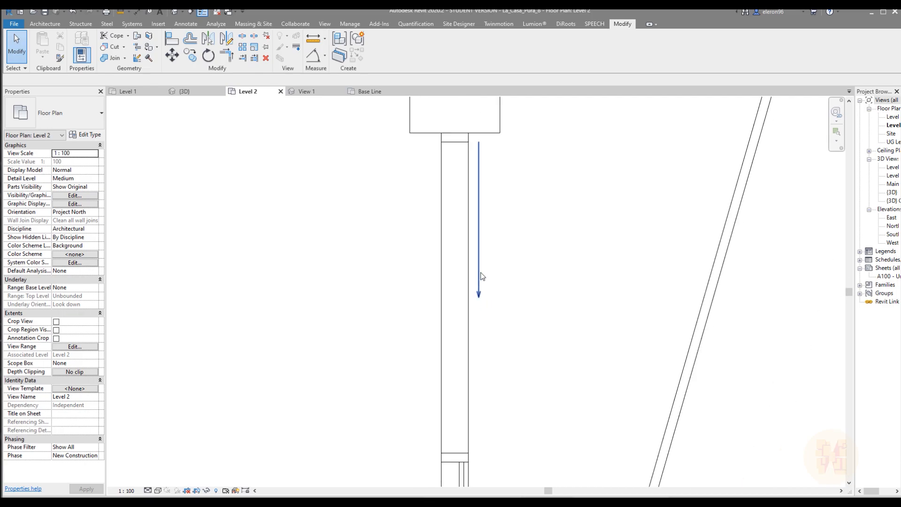
# Select the sliding door panel in the 3D view and open its family for editing
pyautogui.moveTo(556, 322); pyautogui.dragTo(543, 281, button='middle')
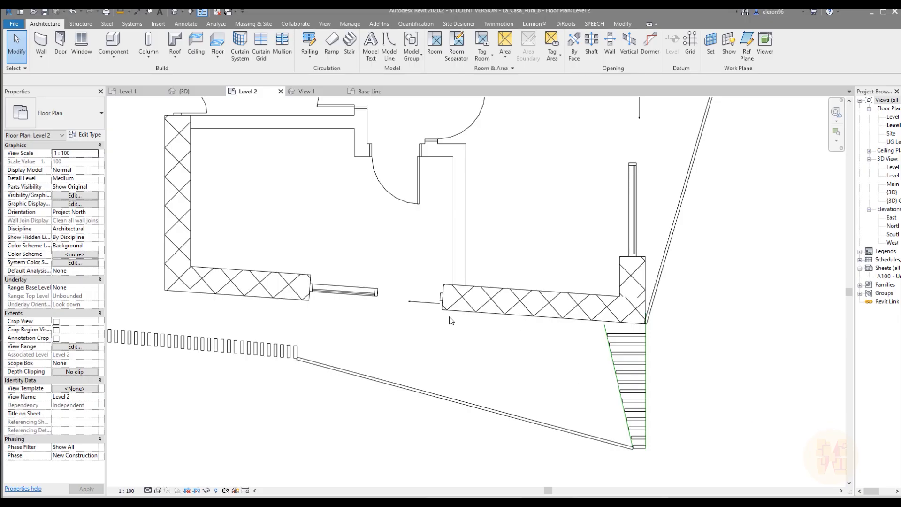
pyautogui.scroll(3, 416, 298)
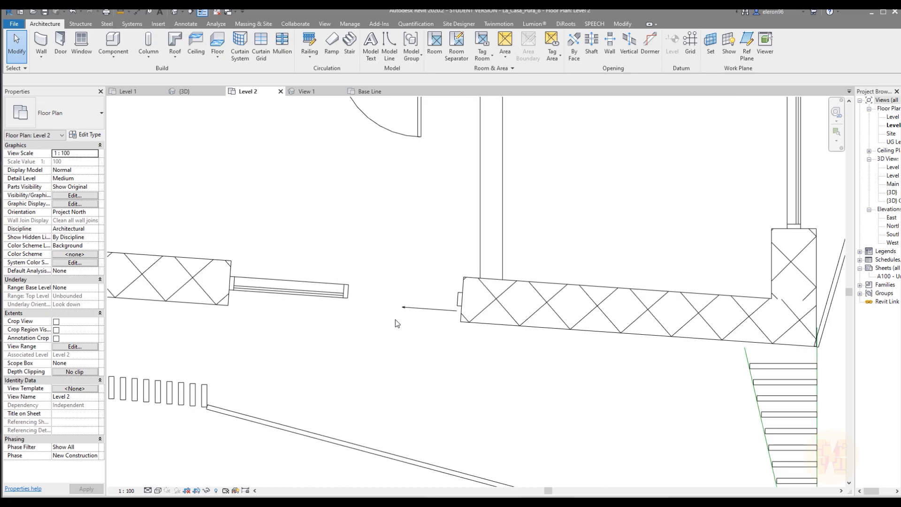
pyautogui.scroll(1, 398, 306)
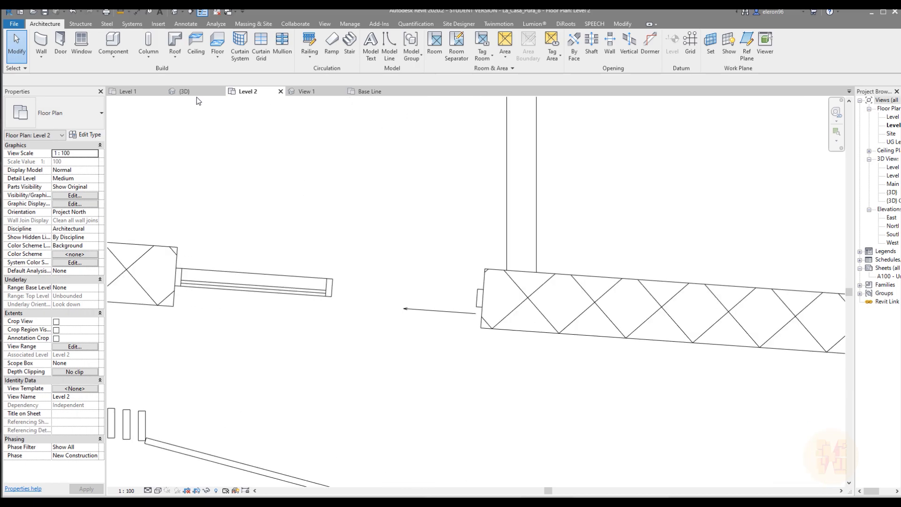
pyautogui.click(197, 92)
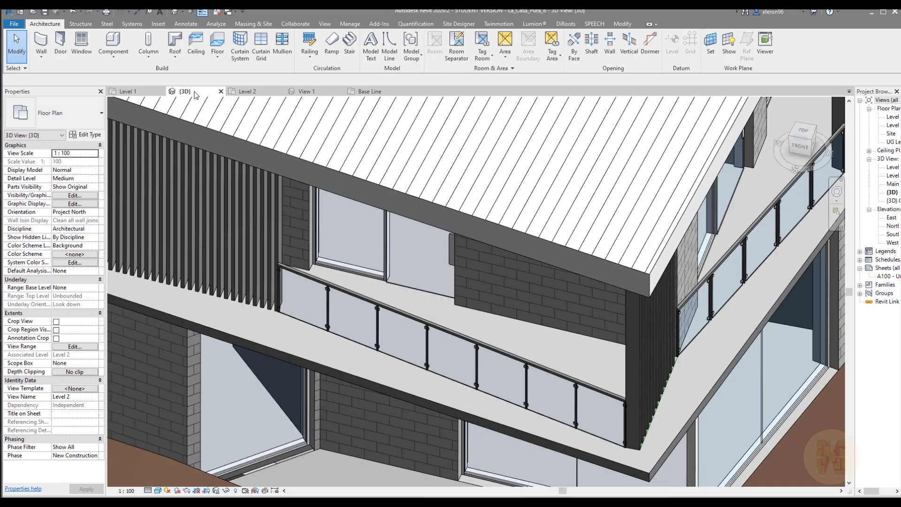
pyautogui.click(416, 277)
pyautogui.click(379, 44)
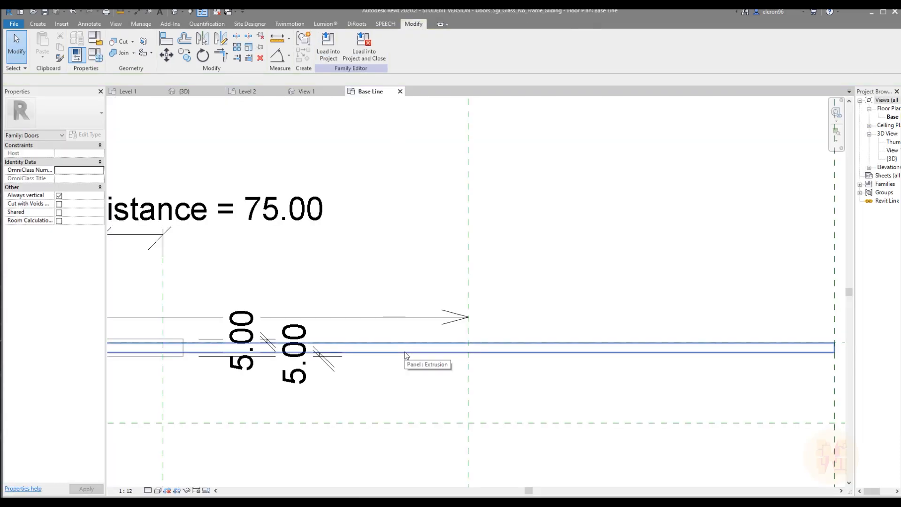
# Check the visibility settings of the glass panel extrusion in the door family
pyautogui.click(405, 351)
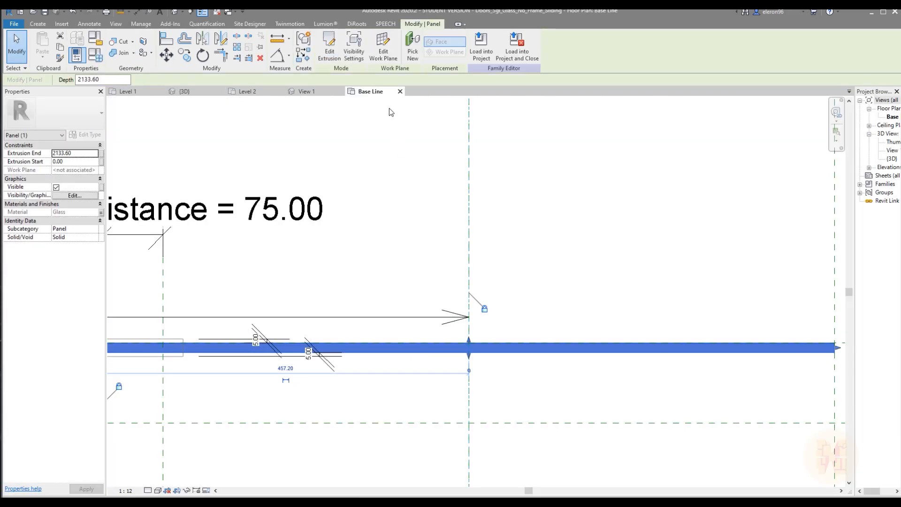
pyautogui.click(356, 52)
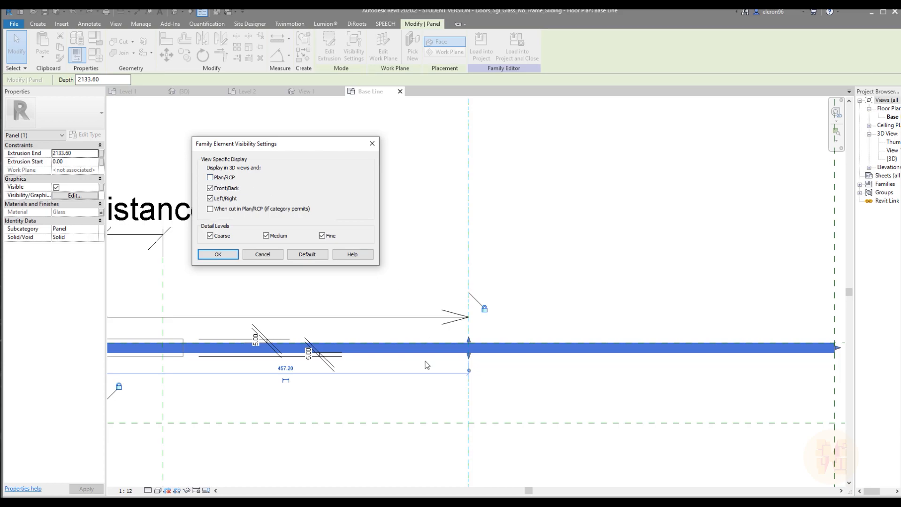
pyautogui.click(264, 255)
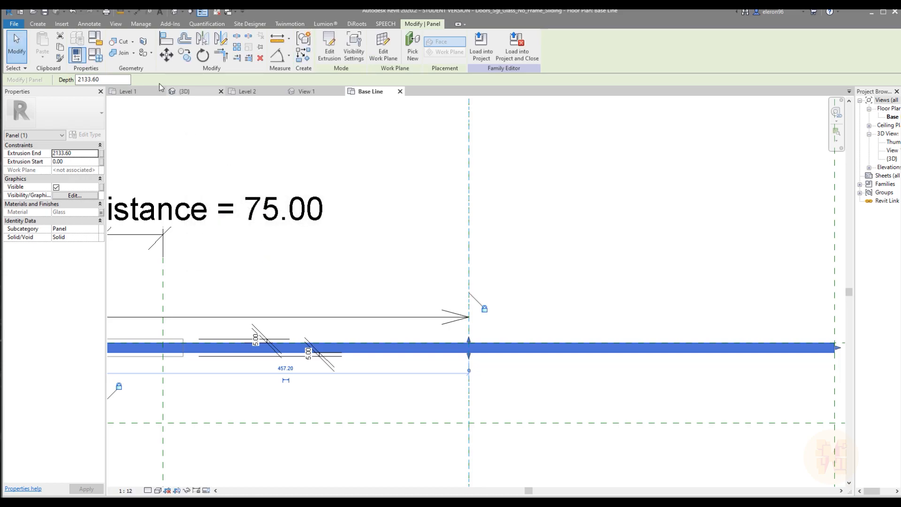
pyautogui.press('Escape')
# Draw two horizontal symbolic lines with the Line tool, one above and one below the glass panel in the Base Line plan
pyautogui.click(89, 25)
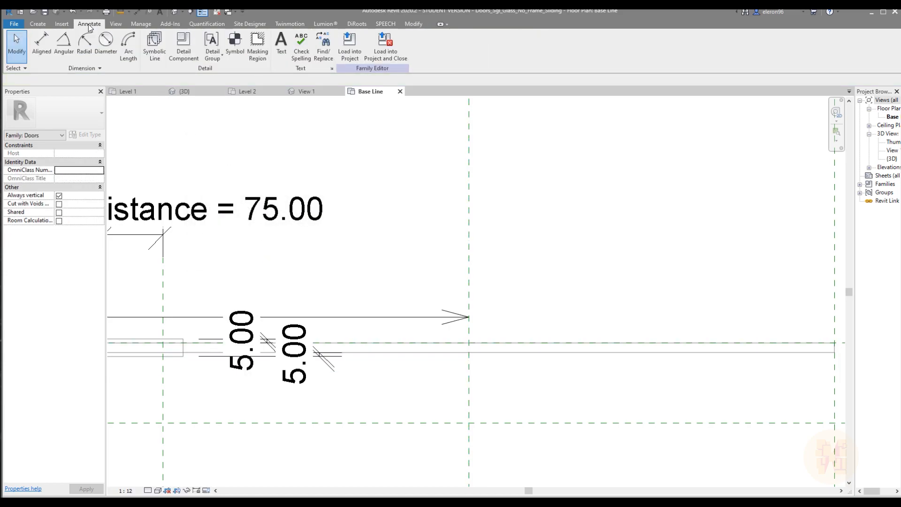
pyautogui.click(155, 44)
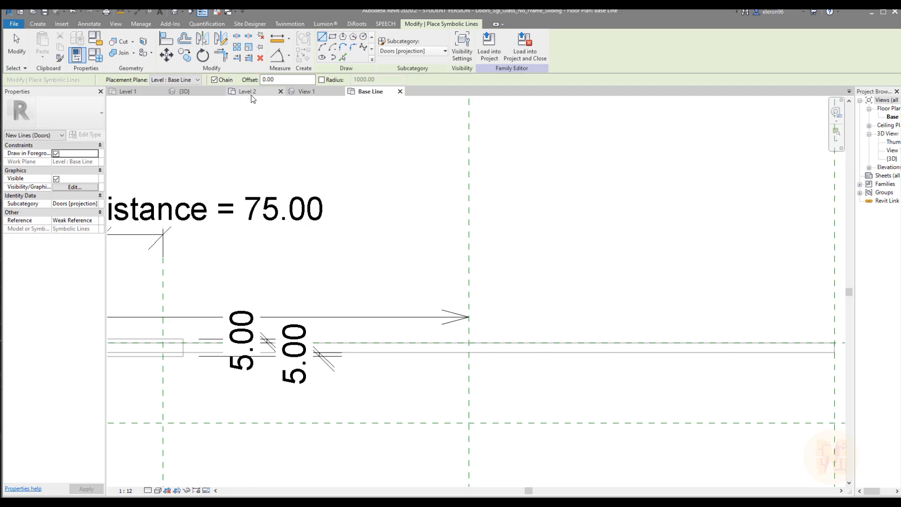
pyautogui.click(343, 58)
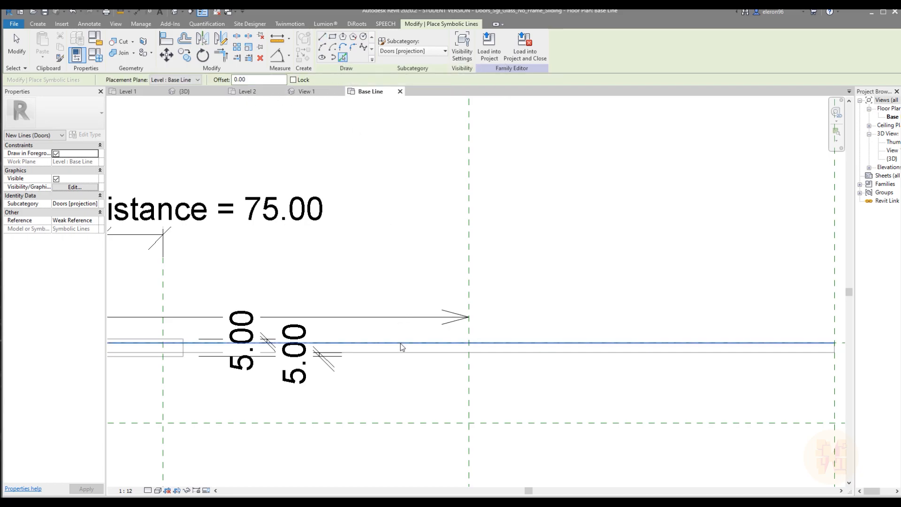
pyautogui.click(319, 37)
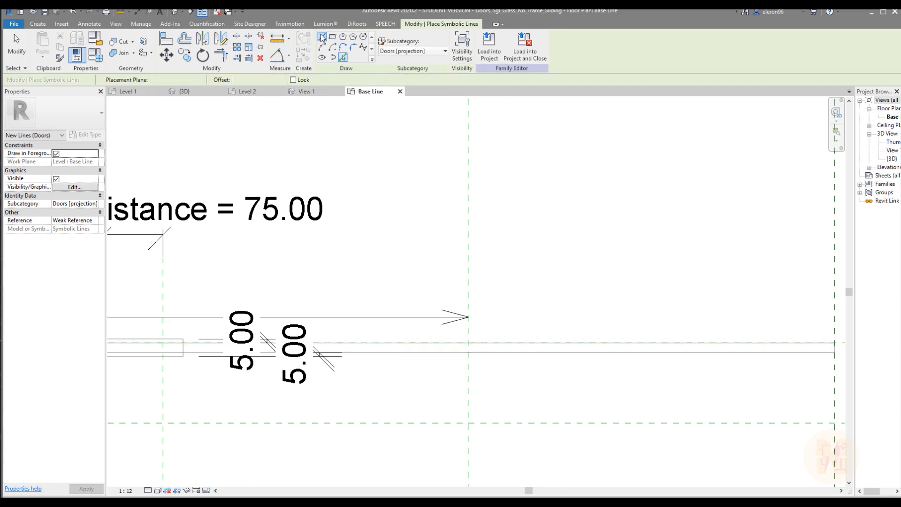
pyautogui.scroll(-5, 380, 163)
pyautogui.scroll(2, 360, 186)
pyautogui.moveTo(372, 210); pyautogui.dragTo(377, 255, button='middle')
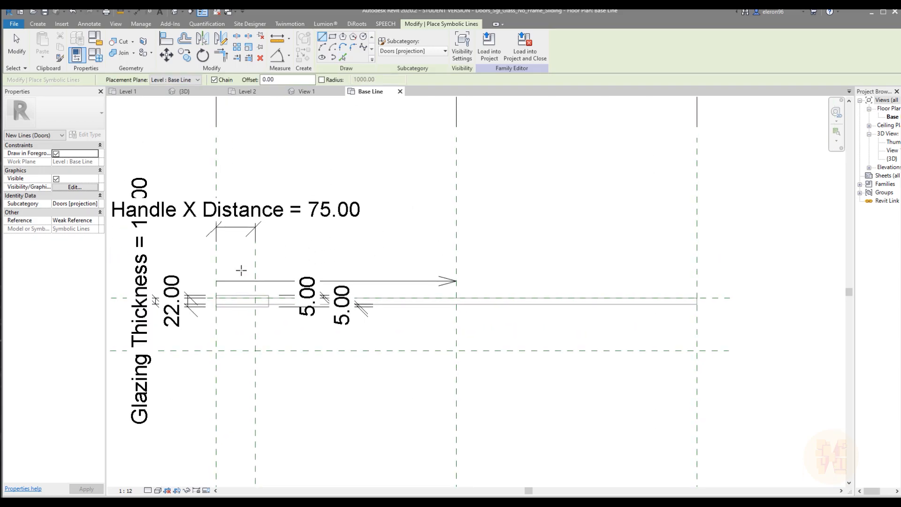
pyautogui.click(234, 267)
pyautogui.press('Escape')
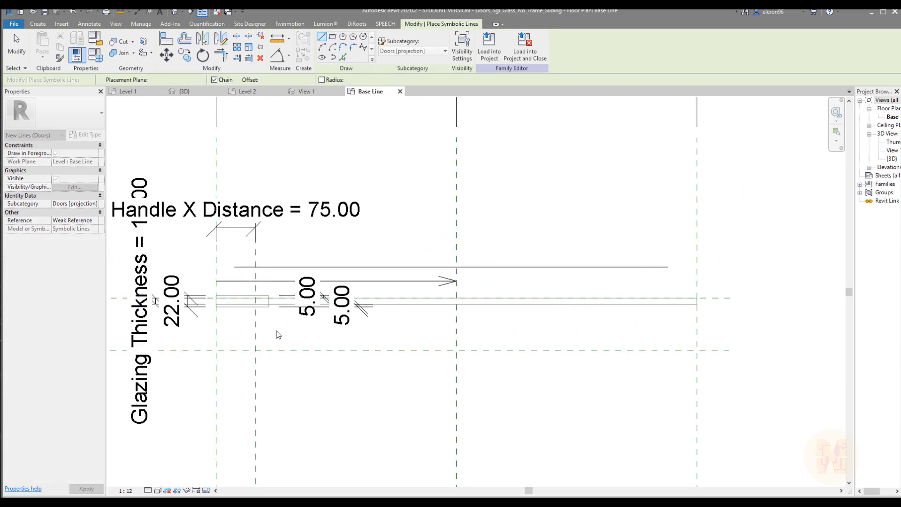
pyautogui.click(229, 329)
pyautogui.click(667, 329)
pyautogui.press('Escape')
# Draw two vertical symbolic lines, one just beyond each end of the glass panel
pyautogui.click(736, 263)
pyautogui.click(737, 325)
pyautogui.press('Escape')
pyautogui.click(204, 257)
pyautogui.click(203, 326)
pyautogui.press('Escape')
pyautogui.press('Escape')
# Align the vertical symbolic lines to the panel's end reference planes and the horizontal ones to its two long edges
pyautogui.press('a')
pyautogui.press('l')
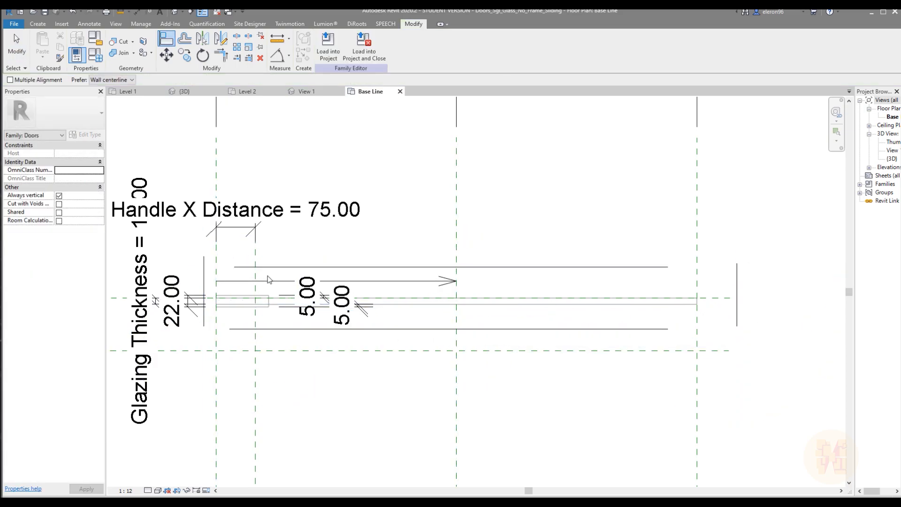
pyautogui.click(217, 265)
pyautogui.click(204, 271)
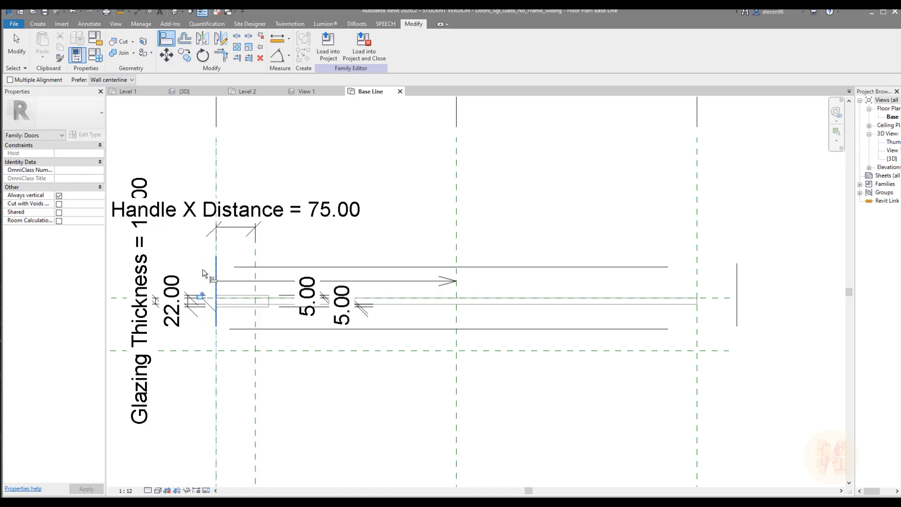
pyautogui.click(696, 238)
pyautogui.click(732, 302)
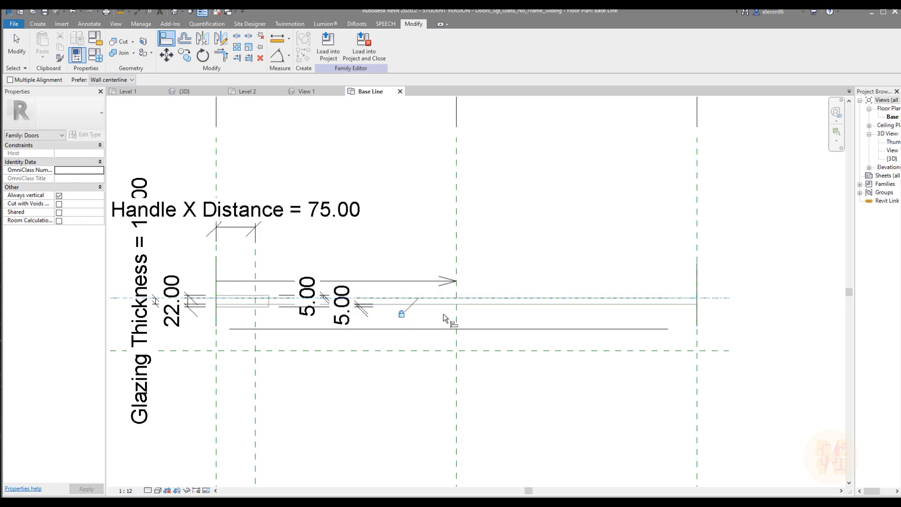
pyautogui.click(475, 305)
pyautogui.click(575, 329)
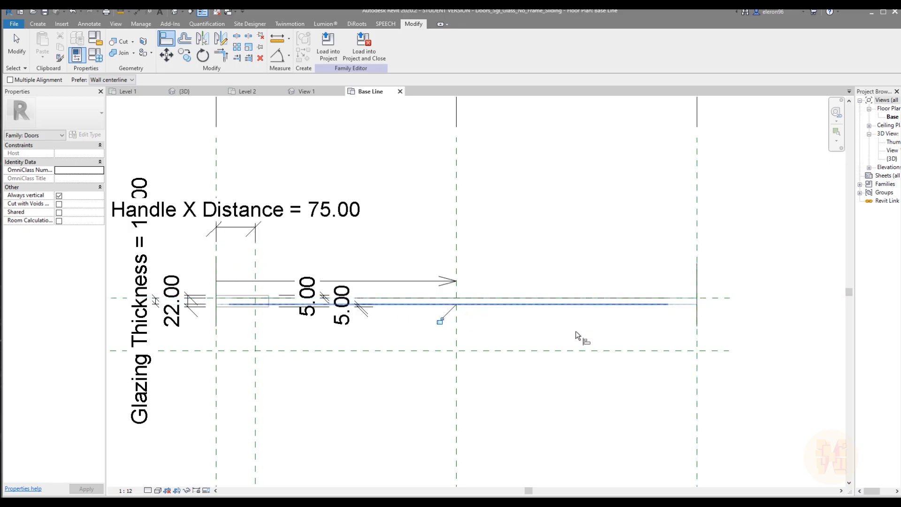
pyautogui.press('Escape')
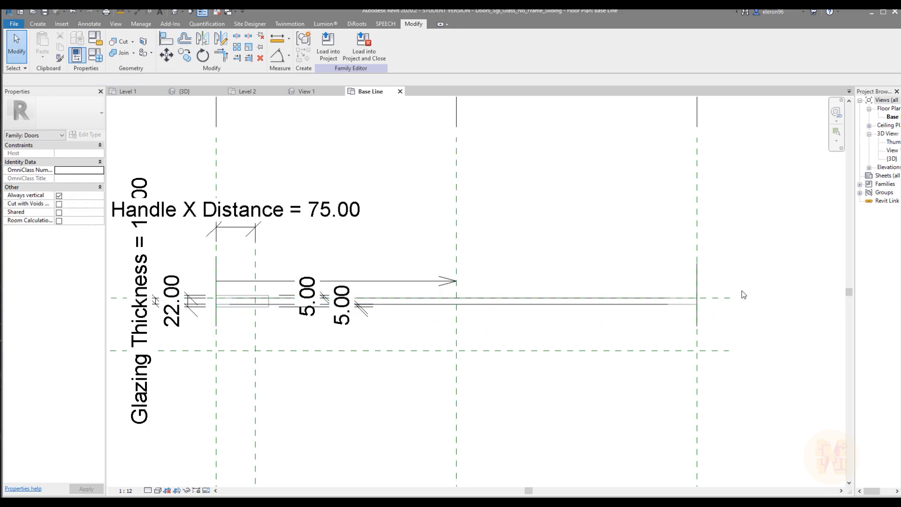
# Trim the symbolic lines into corners at the end of the panel opposite the handle
pyautogui.press('t')
pyautogui.press('r')
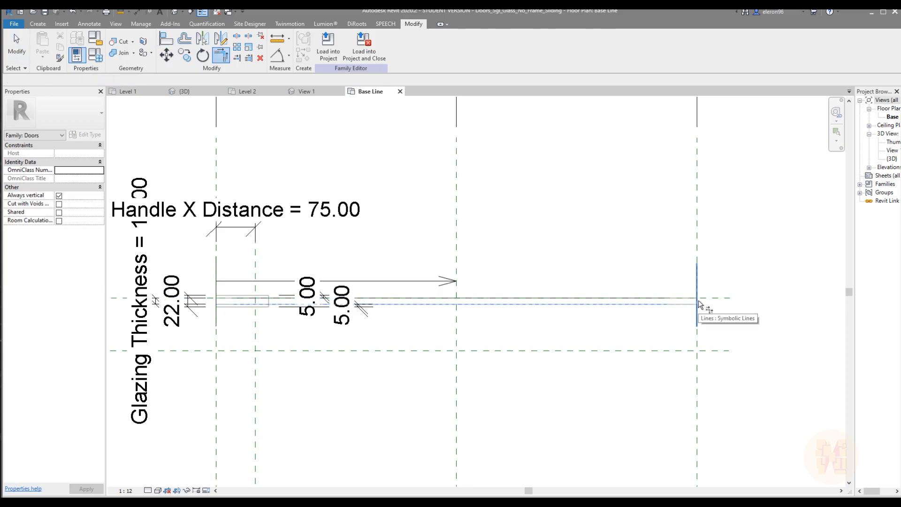
pyautogui.scroll(2, 699, 301)
pyautogui.click(696, 302)
pyautogui.click(628, 298)
pyautogui.scroll(-2, 653, 304)
# Try to trim the horizontal symbolic lines to the vertical line at the panel's handle end
pyautogui.moveTo(476, 321); pyautogui.dragTo(652, 313, button='middle')
pyautogui.scroll(2, 346, 293)
pyautogui.click(393, 295)
pyautogui.click(280, 300)
pyautogui.click(707, 503)
pyautogui.moveTo(457, 327); pyautogui.dragTo(501, 322, button='middle')
pyautogui.click(643, 287)
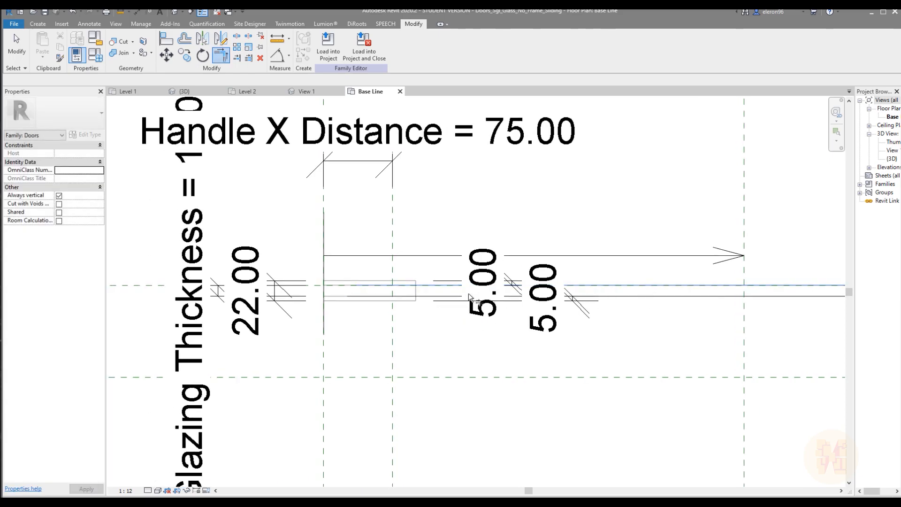
pyautogui.click(325, 297)
pyautogui.press('Escape')
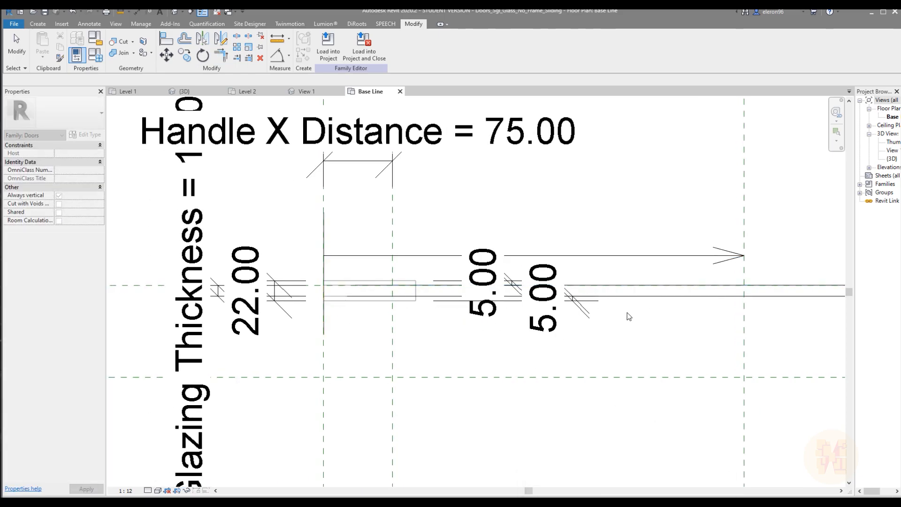
pyautogui.click(635, 285)
pyautogui.press('Escape')
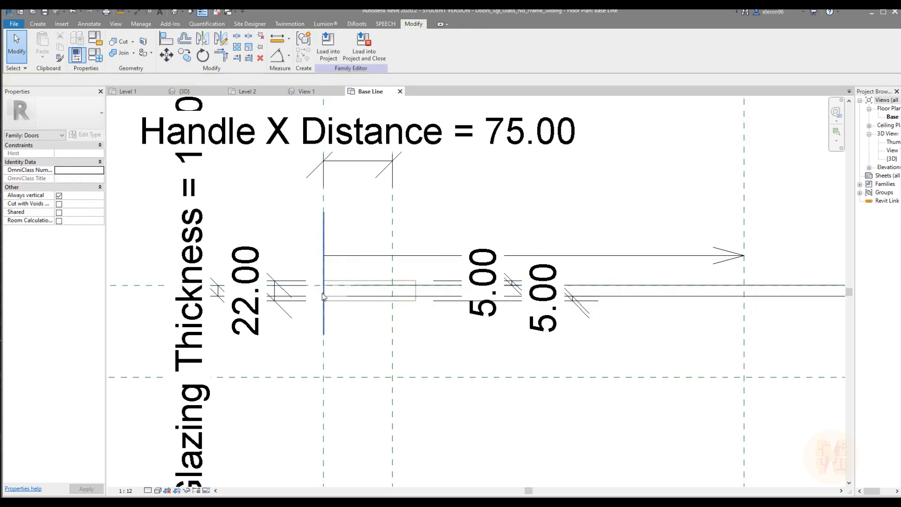
# Trim the upper symbolic line and the vertical line into a corner at the handle end, unjoining the joined elements
pyautogui.press('t')
pyautogui.press('r')
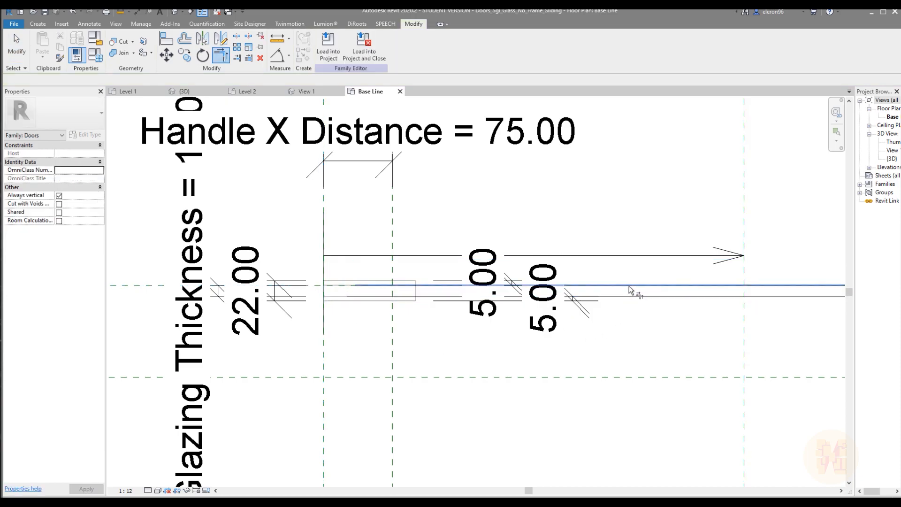
pyautogui.click(323, 321)
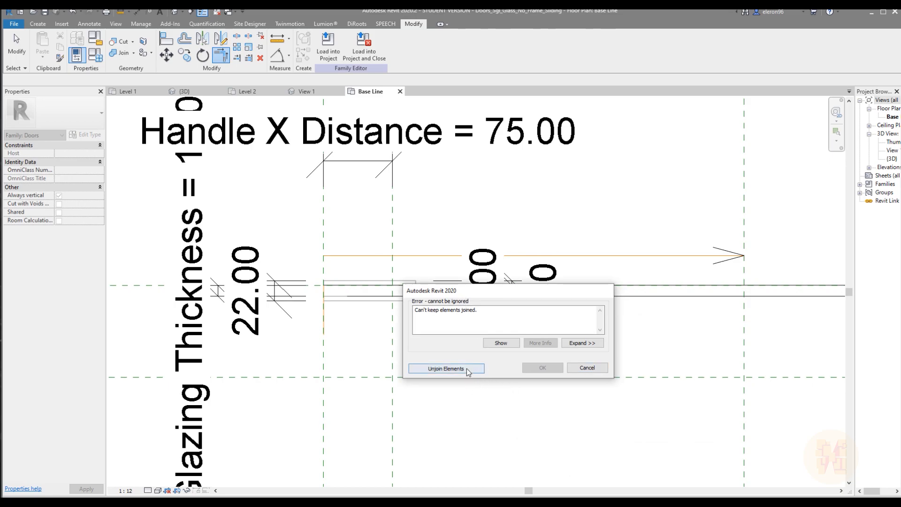
pyautogui.click(446, 369)
pyautogui.scroll(2, 324, 324)
pyautogui.press('Escape')
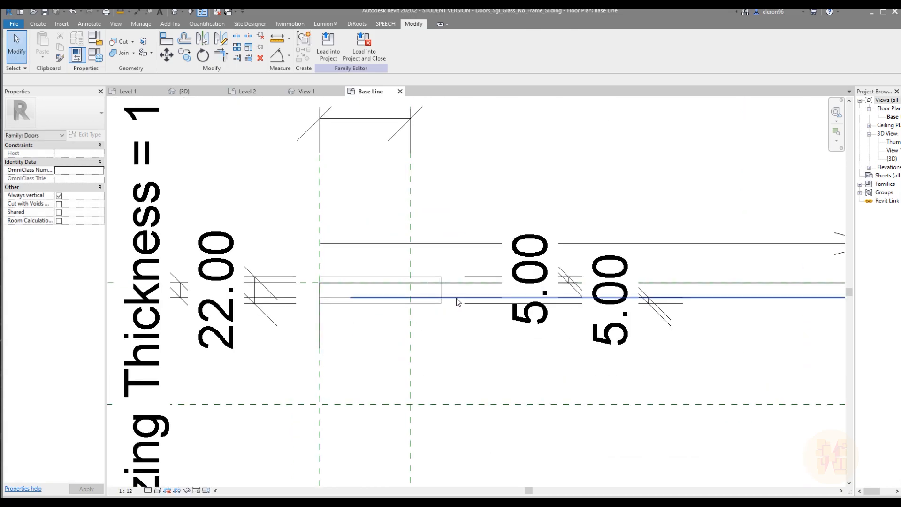
# Trim the lower symbolic line and the vertical line into a corner at the handle end
pyautogui.press('t')
pyautogui.press('r')
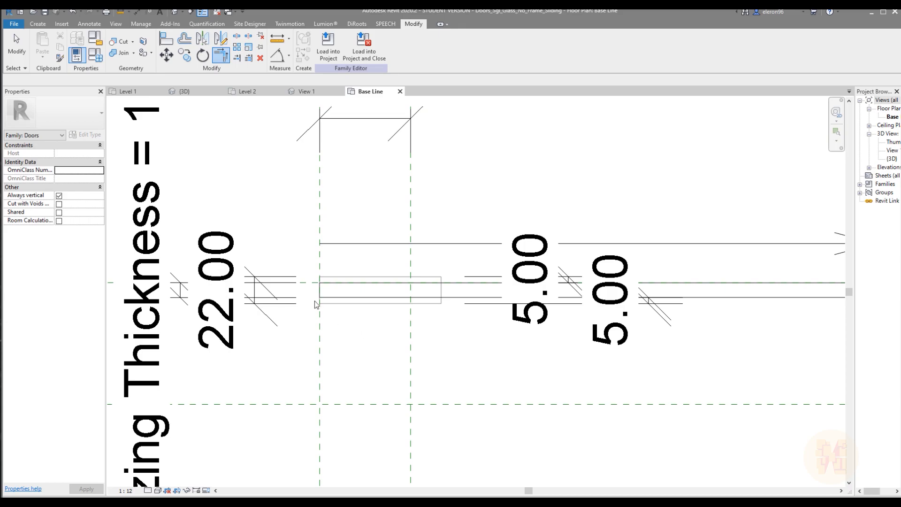
pyautogui.press('Escape')
pyautogui.scroll(2, 314, 291)
pyautogui.click(327, 295)
pyautogui.moveTo(324, 288); pyautogui.dragTo(304, 294)
pyautogui.click(603, 369)
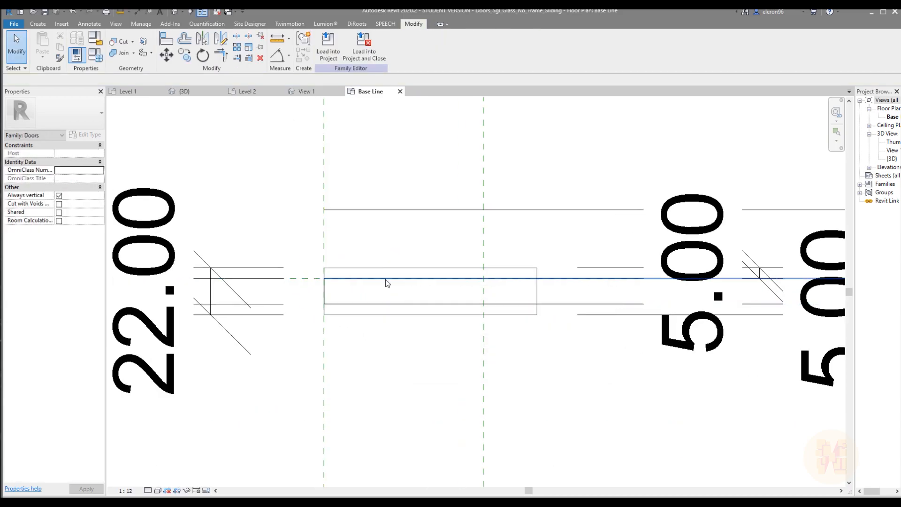
# Inspect the symbolic outline along the glass panel to the end opposite the handle
pyautogui.scroll(-2, 667, 371)
pyautogui.moveTo(667, 370); pyautogui.dragTo(320, 335, button='middle')
pyautogui.scroll(-3, 545, 298)
pyautogui.moveTo(542, 327); pyautogui.dragTo(421, 327, button='middle')
pyautogui.click(477, 302)
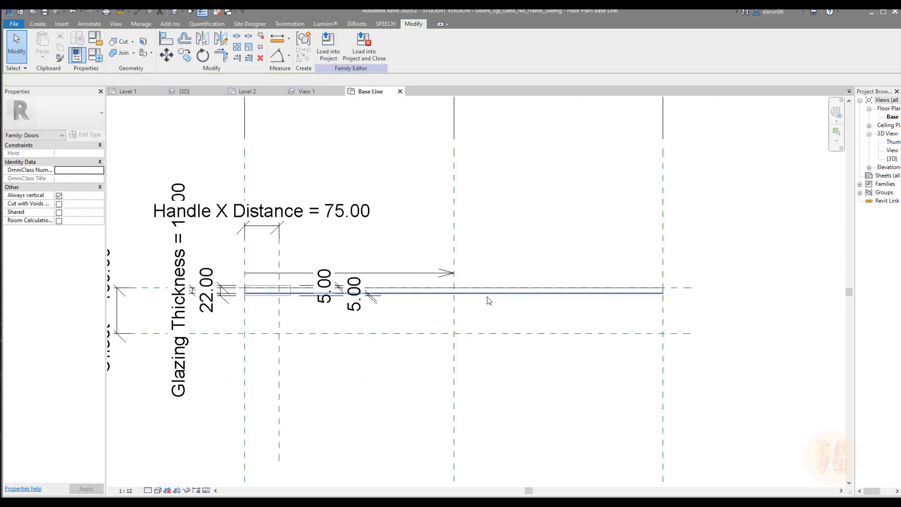
pyautogui.click(479, 294)
pyautogui.scroll(2, 688, 292)
pyautogui.click(687, 293)
pyautogui.click(639, 297)
pyautogui.click(677, 328)
# Load the edited door family into the project, overwriting the existing version, and check the sliding panel's outline in the Level 2 plan
pyautogui.click(328, 47)
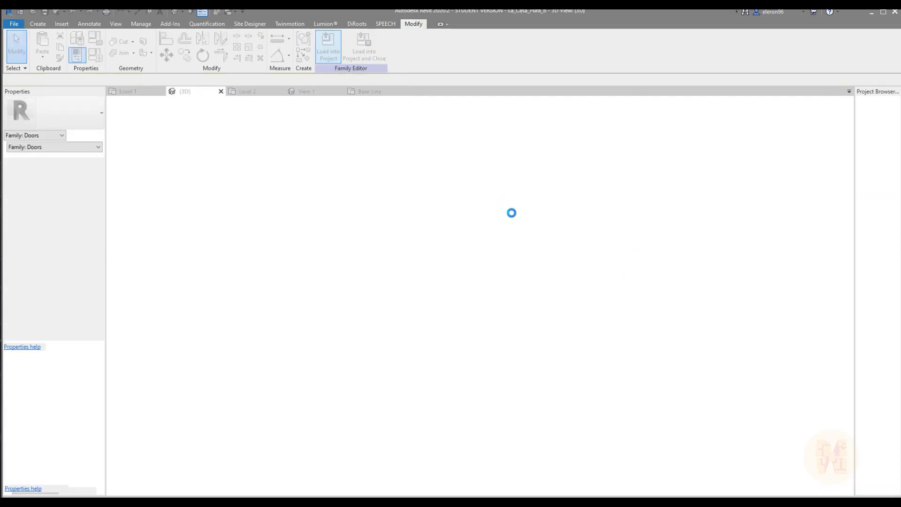
pyautogui.click(418, 244)
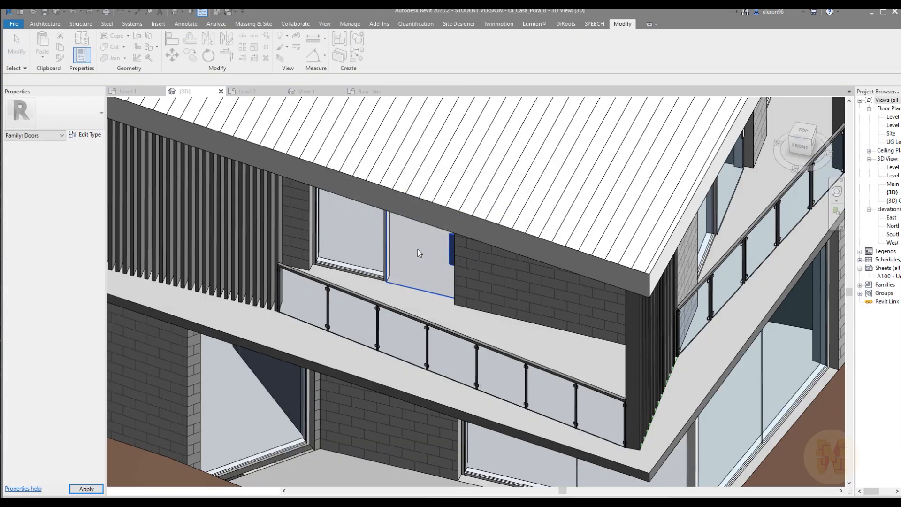
pyautogui.click(241, 91)
pyautogui.scroll(2, 367, 312)
pyautogui.scroll(-5, 364, 304)
pyautogui.moveTo(523, 317); pyautogui.dragTo(325, 353, button='middle')
pyautogui.scroll(-3, 465, 221)
pyautogui.scroll(7, 459, 241)
pyautogui.scroll(-3, 467, 229)
pyautogui.scroll(-3, 402, 305)
pyautogui.scroll(3, 376, 342)
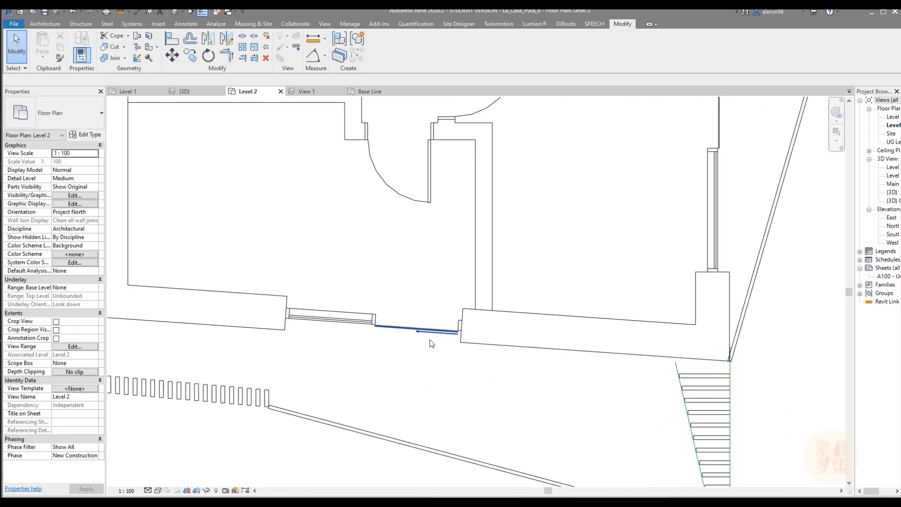
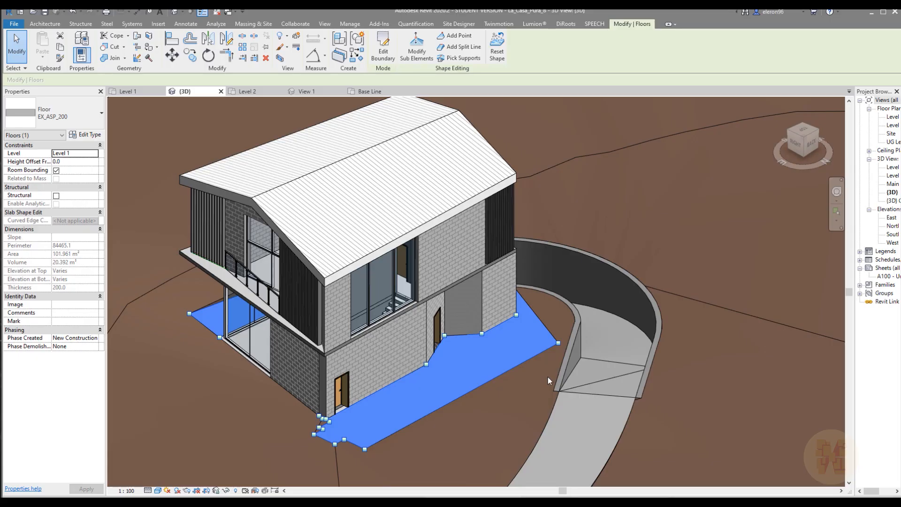
# Examine the house in the 3D view from several angles, down to the upper-level balcony openings
pyautogui.scroll(-6, 472, 371)
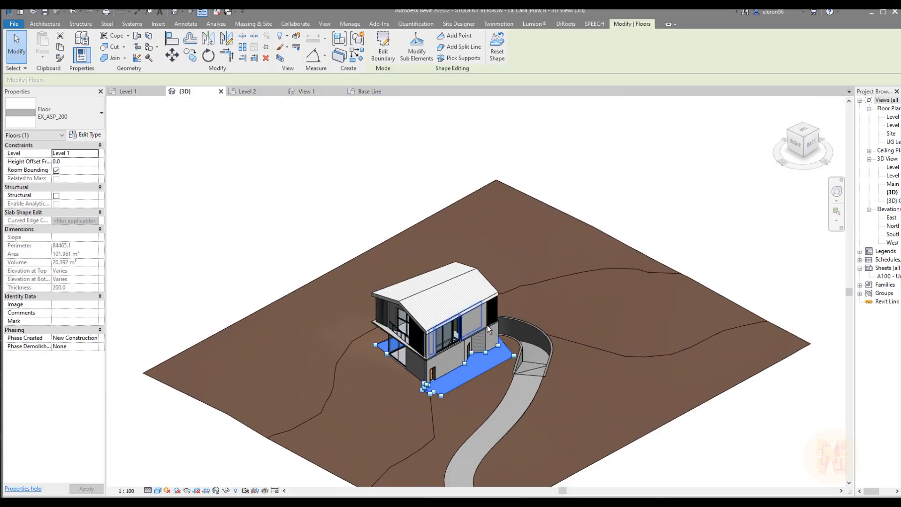
pyautogui.keyDown('shift'); pyautogui.moveTo(542, 386); pyautogui.dragTo(504, 339, button='middle'); pyautogui.keyUp('shift')
pyautogui.click(667, 234)
pyautogui.keyDown('shift'); pyautogui.moveTo(525, 301); pyautogui.dragTo(602, 279, button='middle'); pyautogui.keyUp('shift')
pyautogui.scroll(2, 407, 293)
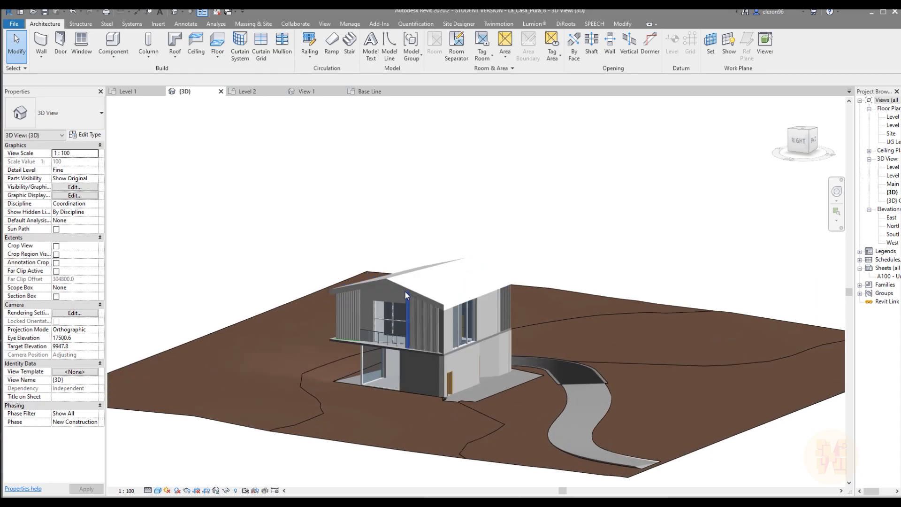
pyautogui.keyDown('shift'); pyautogui.moveTo(441, 286); pyautogui.dragTo(408, 313, button='middle'); pyautogui.keyUp('shift')
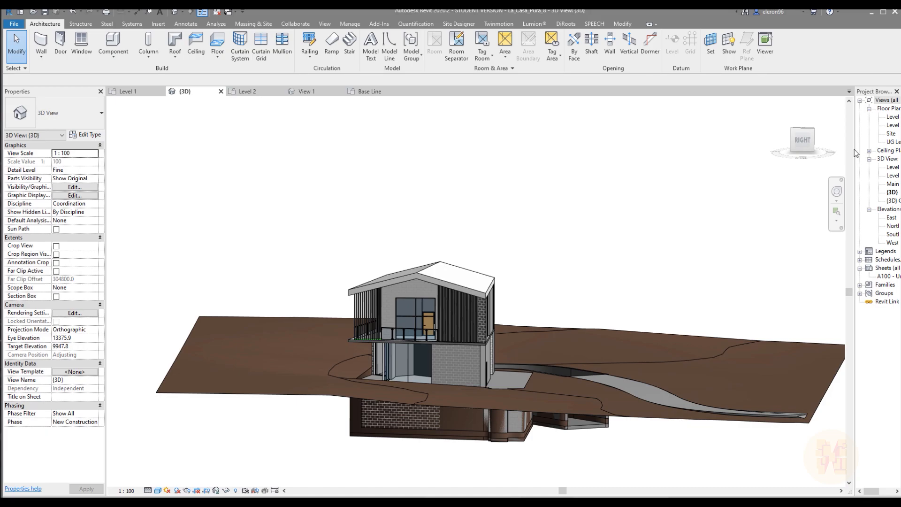
# Open the East elevation and measure the vertical distance from the underside of the roof ridge down to the Level 3 line
pyautogui.doubleClick(889, 218)
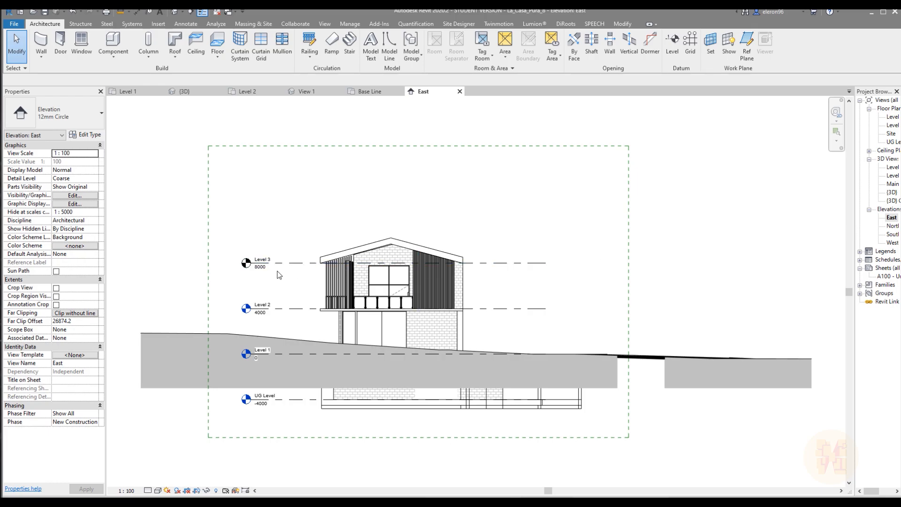
pyautogui.scroll(4, 277, 274)
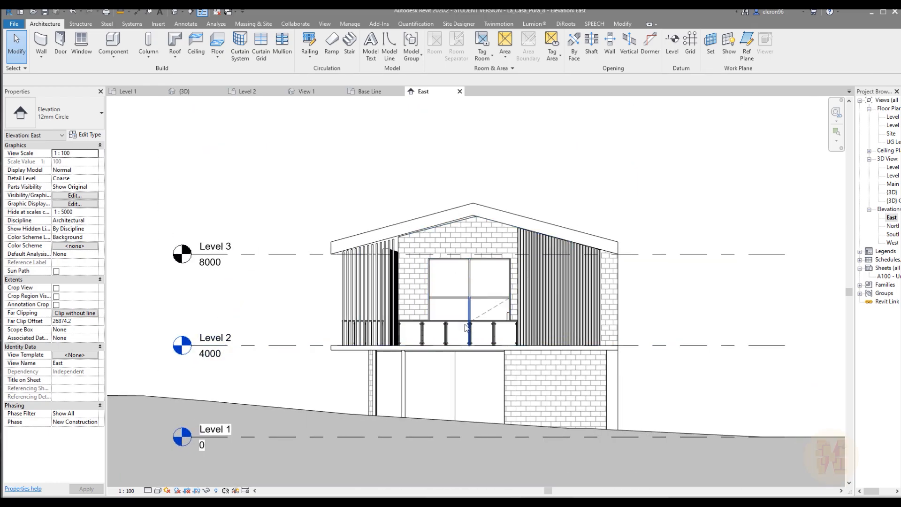
pyautogui.click(120, 12)
pyautogui.click(475, 216)
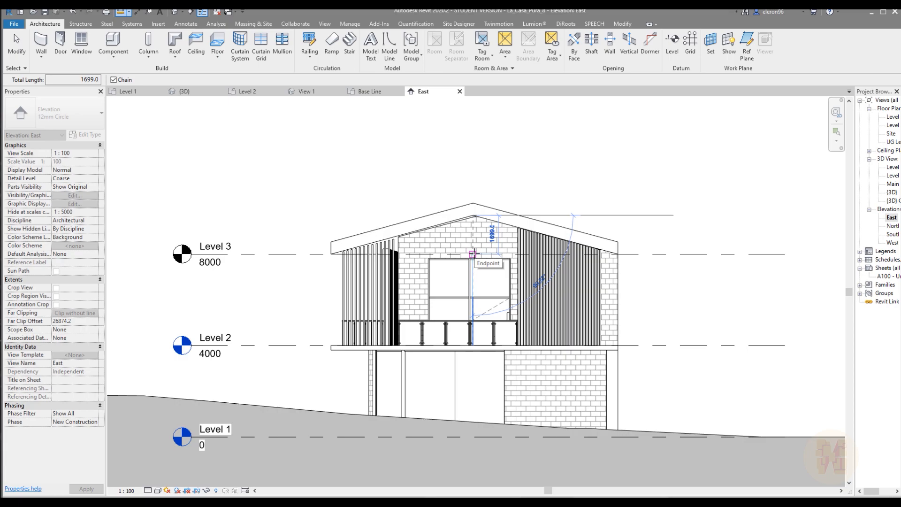
pyautogui.press('Escape')
pyautogui.press('Escape')
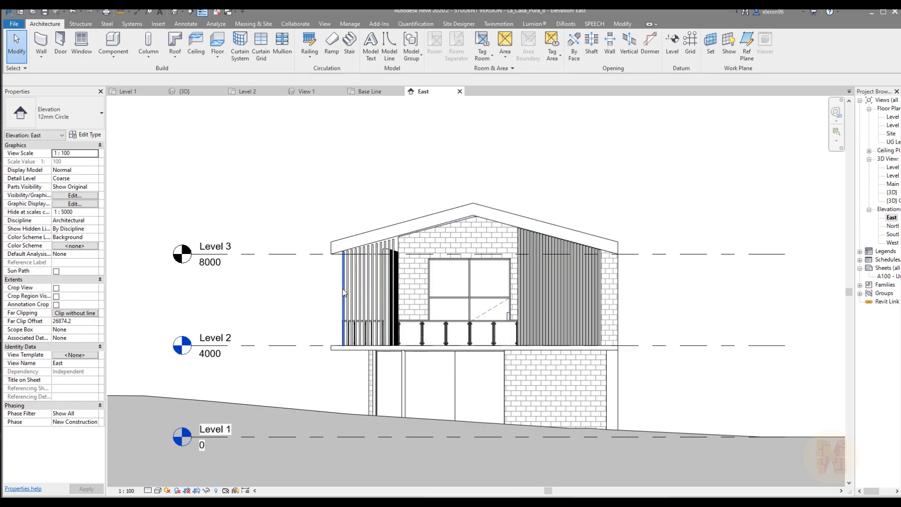
# Move Level 3 down 1700 mm to elevation 6300 and delete the curtain wall mullions that can no longer be created
pyautogui.click(281, 254)
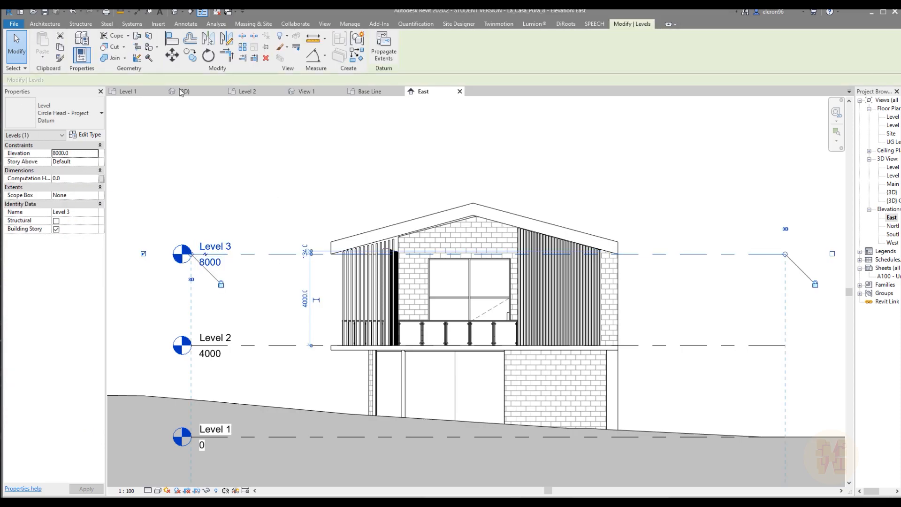
pyautogui.click(173, 59)
pyautogui.click(473, 216)
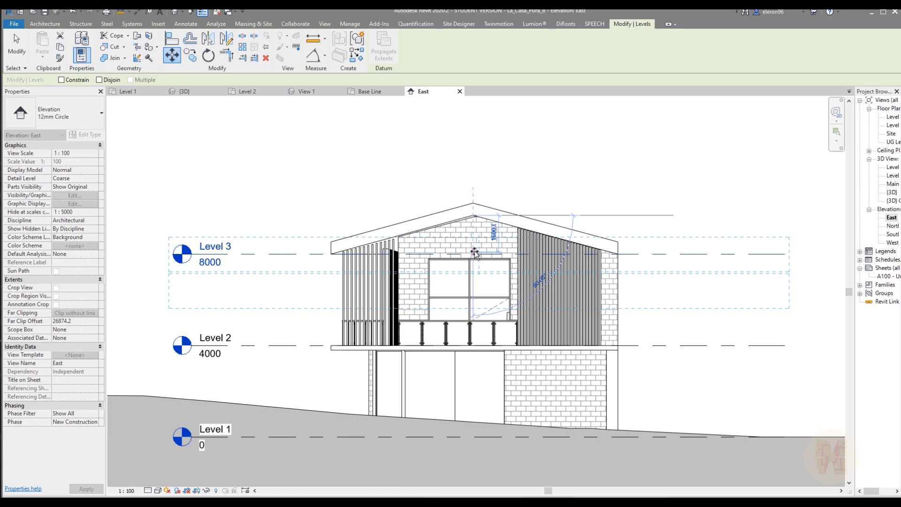
pyautogui.scroll(4, 474, 255)
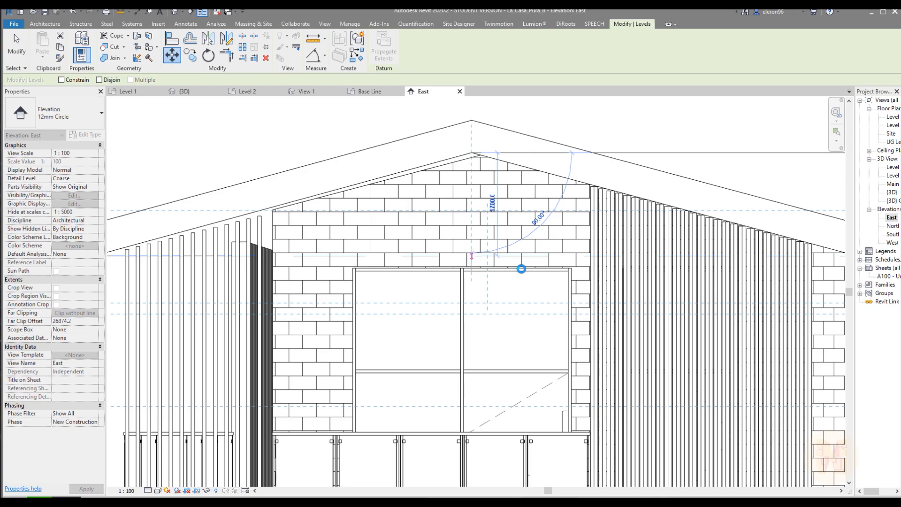
pyautogui.click(521, 269)
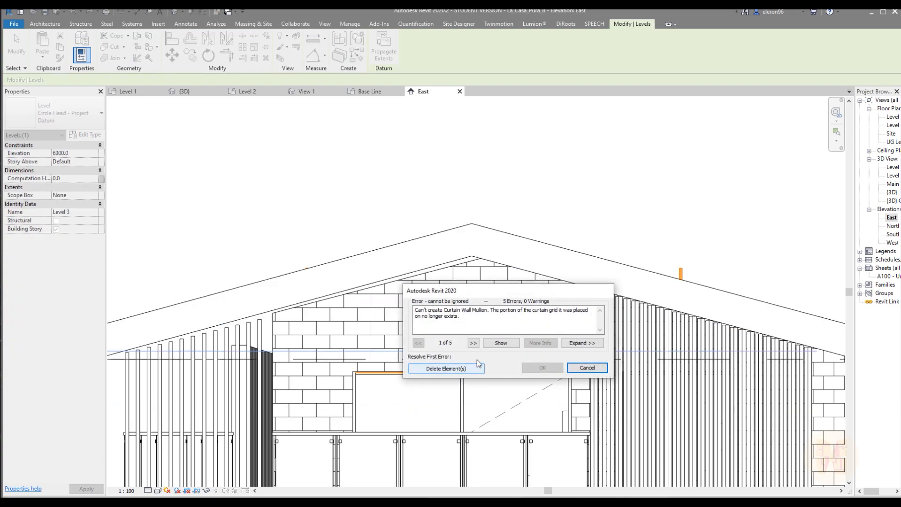
pyautogui.click(445, 368)
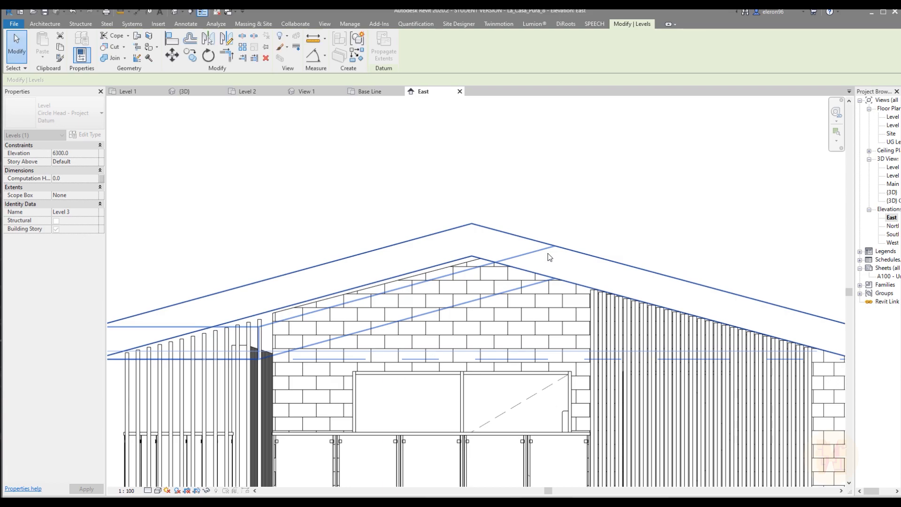
pyautogui.scroll(-4, 558, 265)
pyautogui.press('Escape')
pyautogui.moveTo(463, 328); pyautogui.dragTo(475, 341, button='middle')
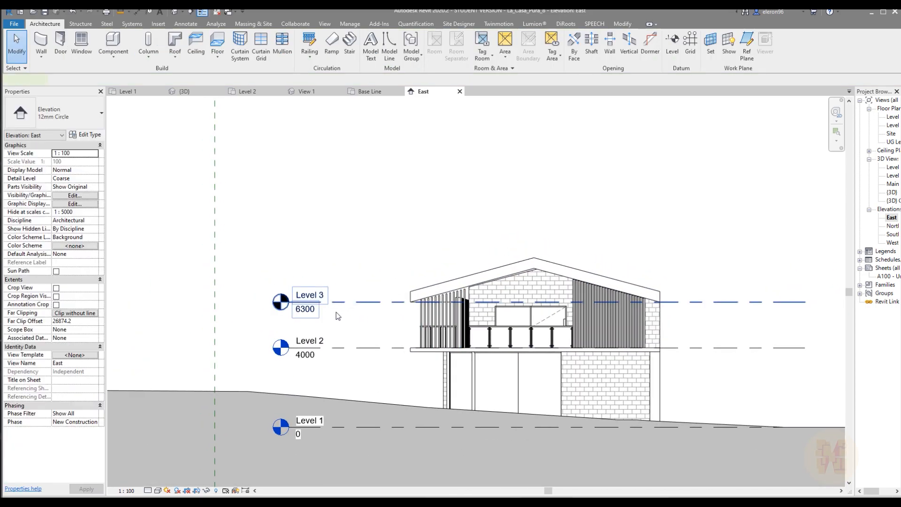
# Place an aligned dimension between the Level 2 and Level 3 lines beside the house in the East elevation
pyautogui.click(348, 305)
pyautogui.scroll(2, 349, 308)
pyautogui.moveTo(351, 308); pyautogui.dragTo(305, 294, button='middle')
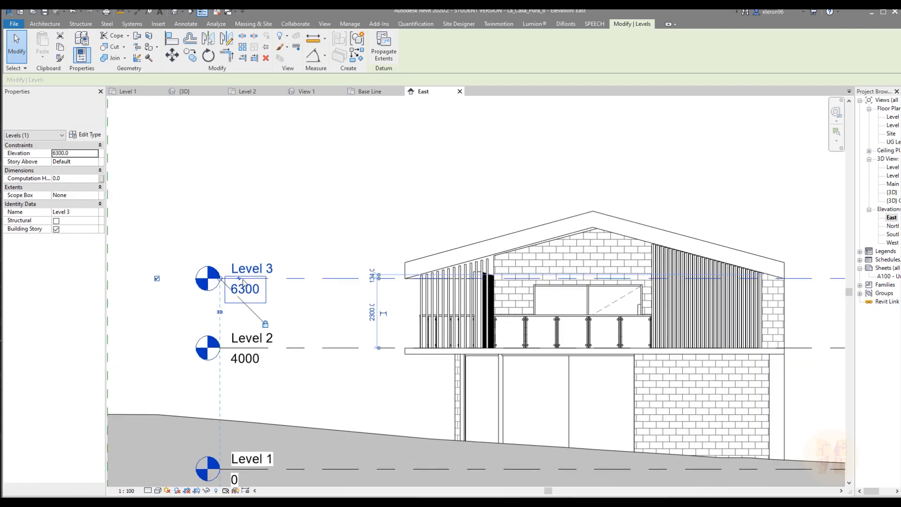
pyautogui.press('Escape')
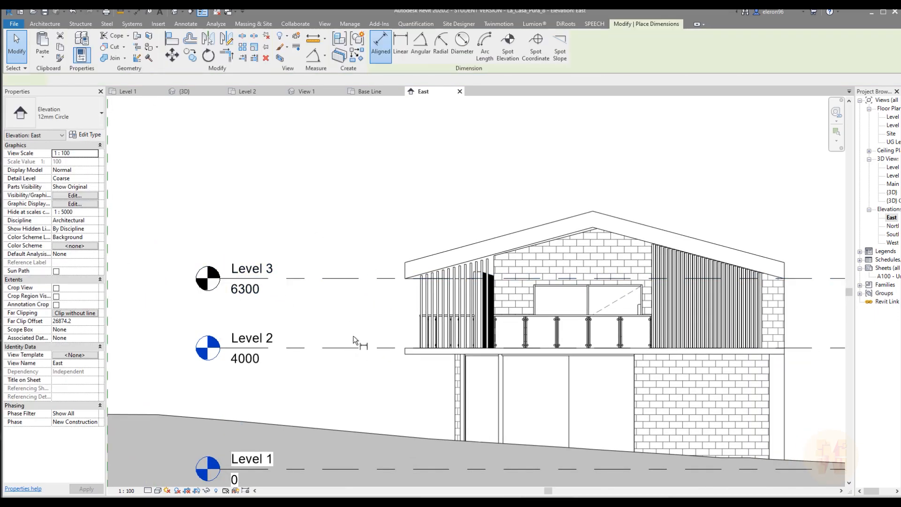
pyautogui.click(337, 347)
pyautogui.click(336, 278)
pyautogui.click(337, 242)
pyautogui.press('Escape')
pyautogui.click(336, 301)
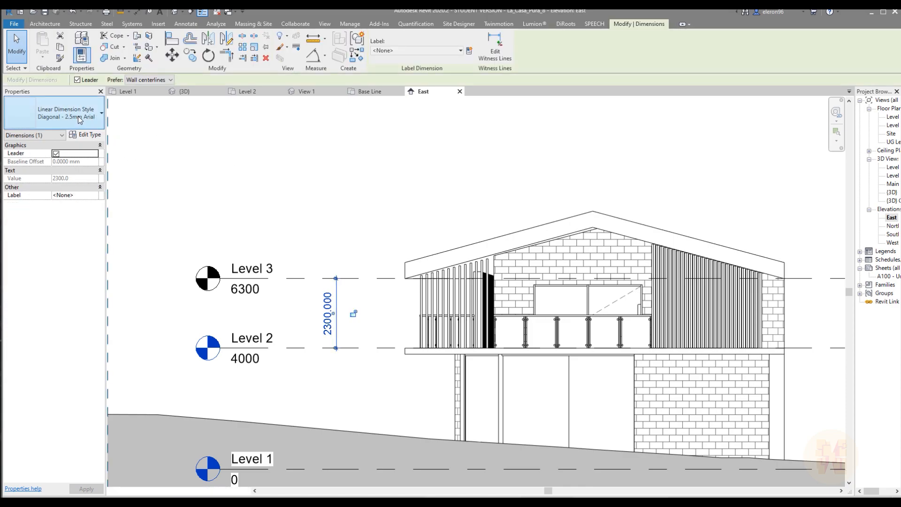
pyautogui.click(79, 120)
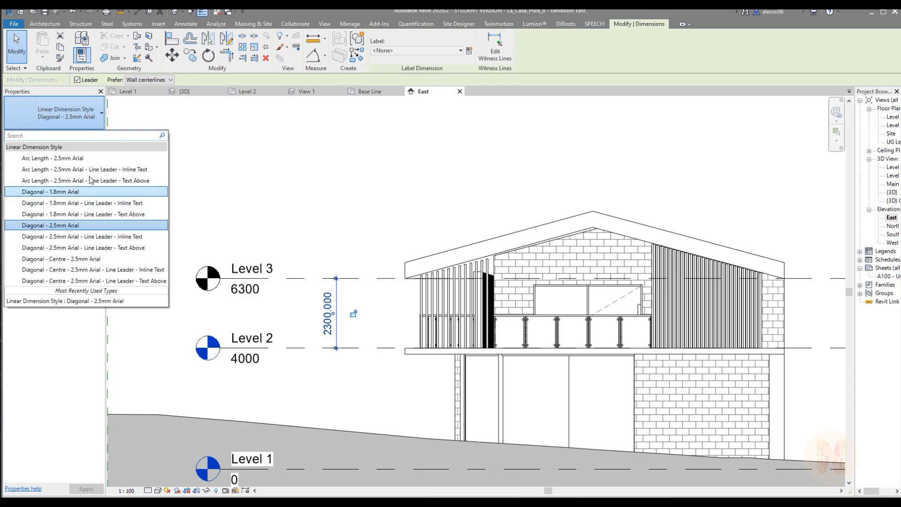
pyautogui.click(82, 262)
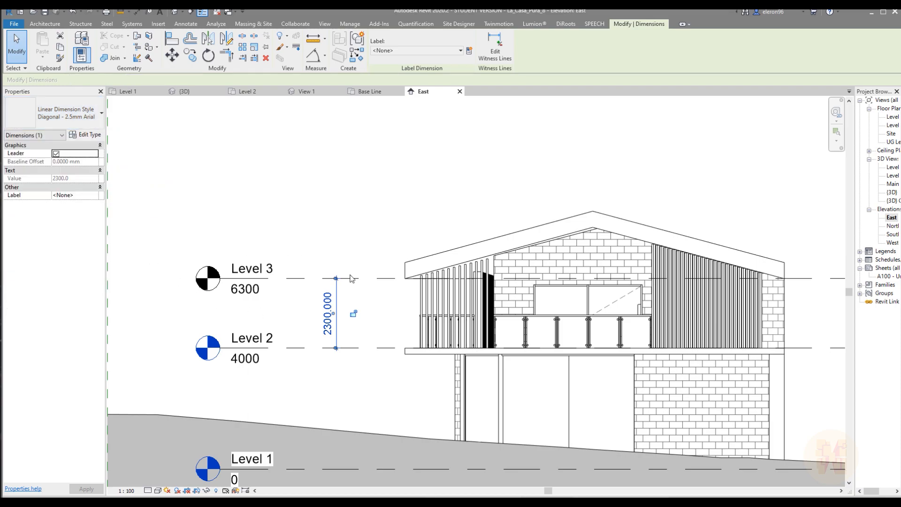
pyautogui.click(90, 135)
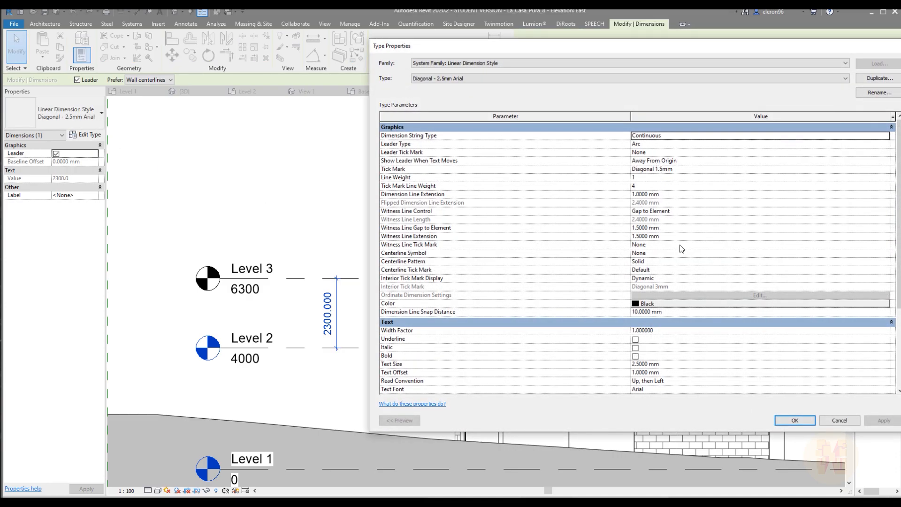
pyautogui.scroll(-5, 711, 244)
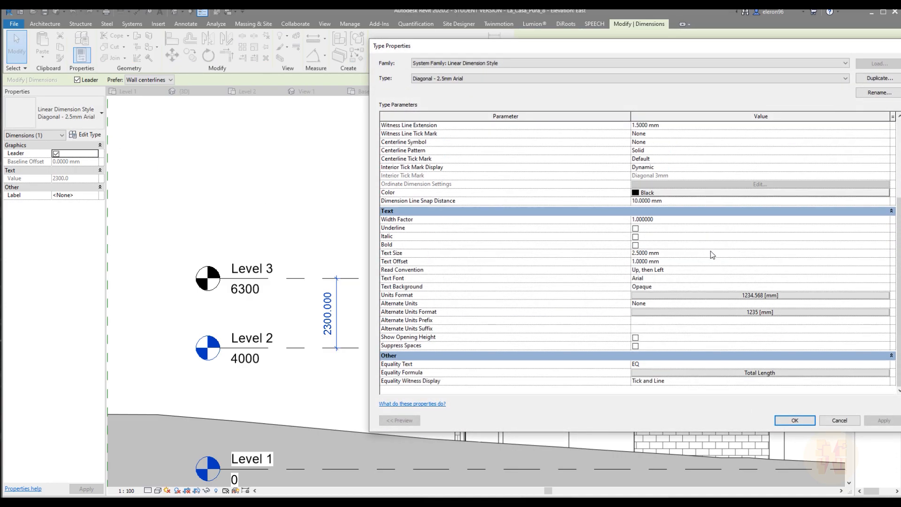
pyautogui.click(754, 295)
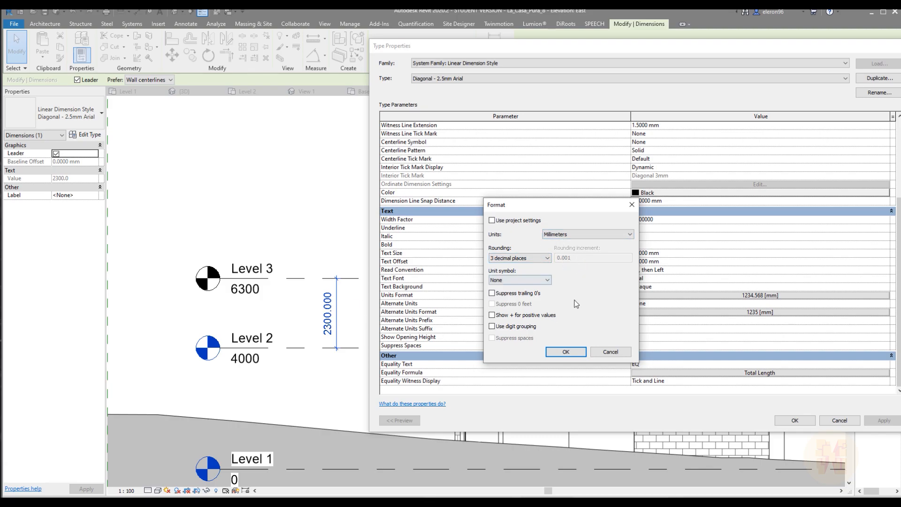
pyautogui.click(542, 257)
pyautogui.click(541, 257)
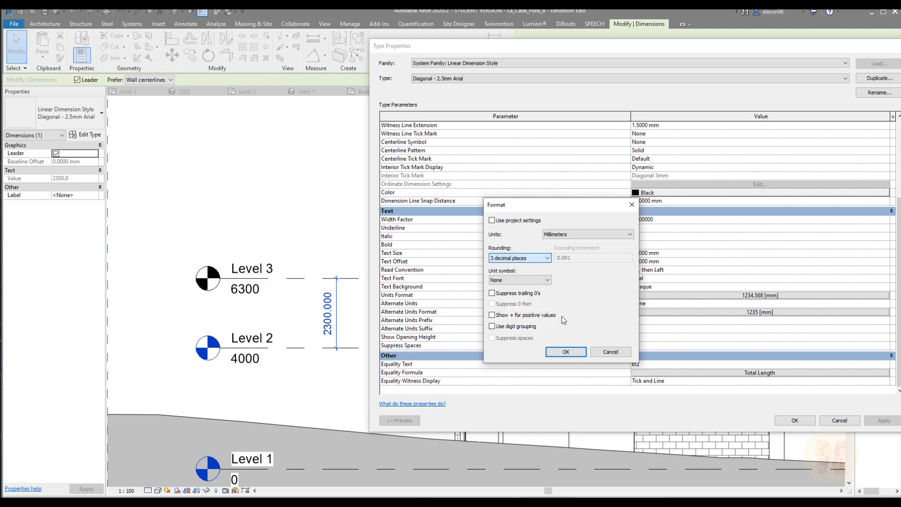
pyautogui.click(606, 353)
pyautogui.click(780, 417)
pyautogui.moveTo(356, 250); pyautogui.dragTo(207, 225, button='middle')
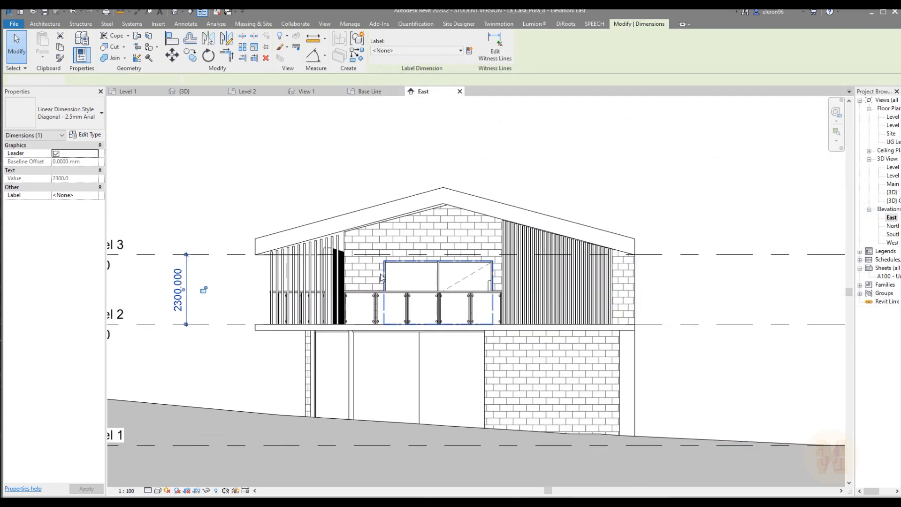
pyautogui.press('Escape')
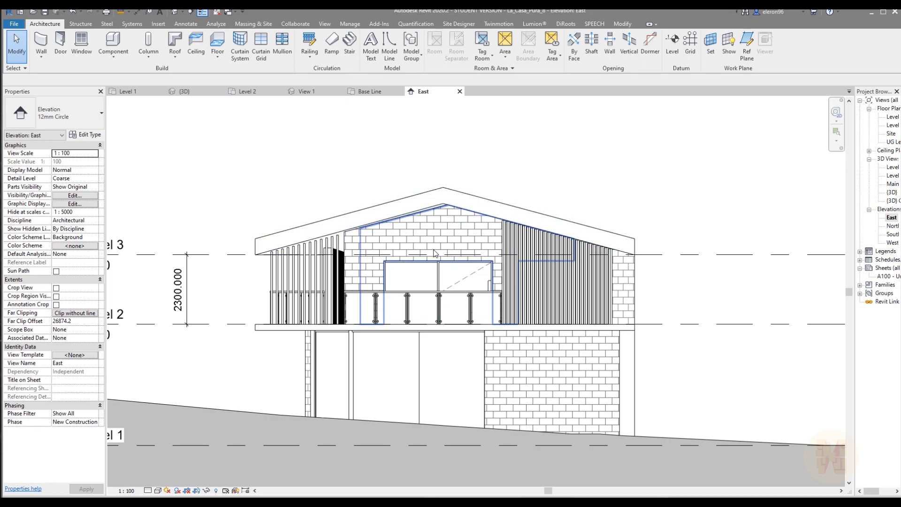
# Set the top offset of the curtain wall behind the East balcony railing to 0, keeping its top constraint at Level 3
pyautogui.scroll(4, 419, 237)
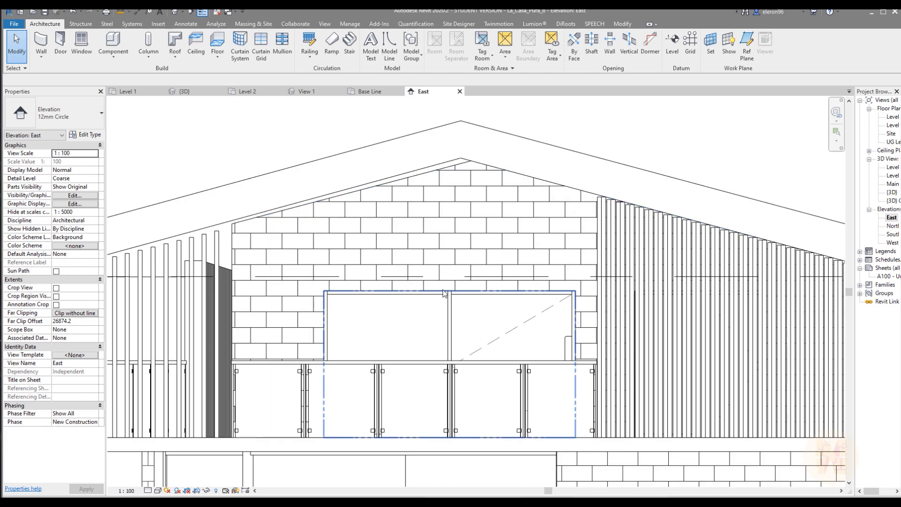
pyautogui.click(468, 297)
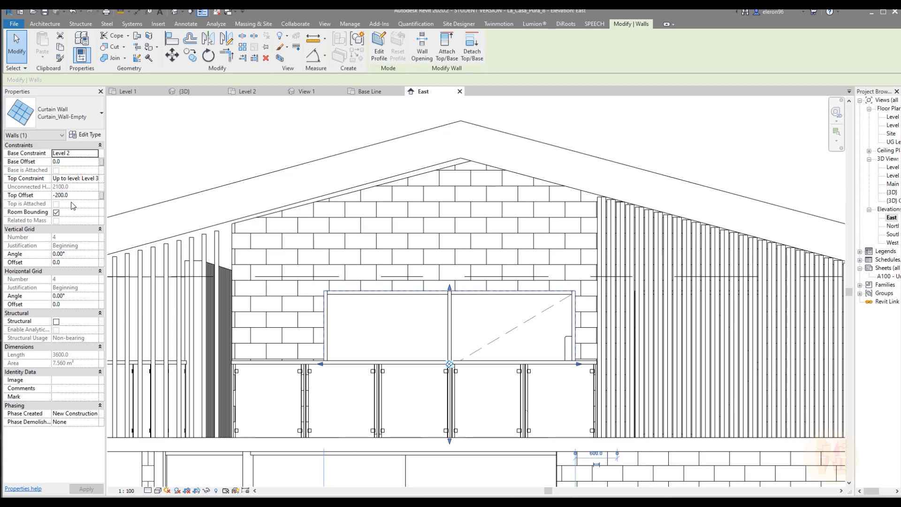
pyautogui.click(95, 179)
pyautogui.click(94, 179)
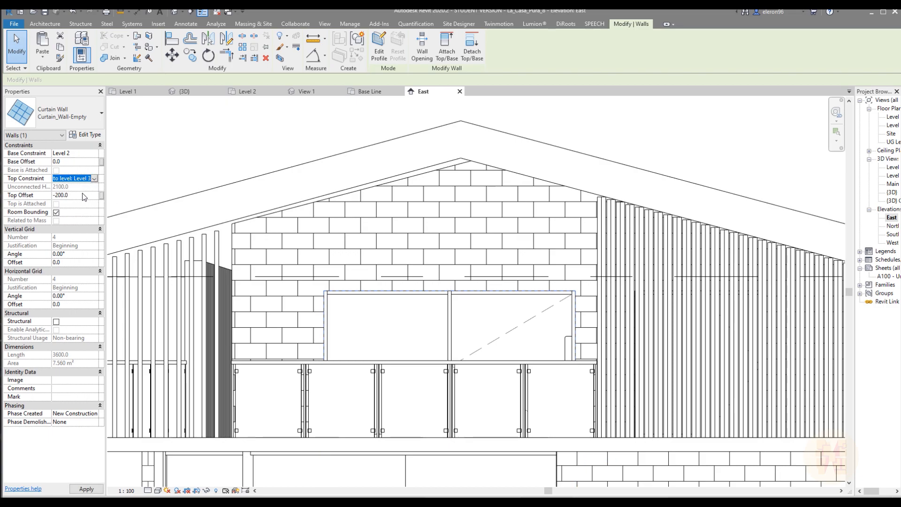
pyautogui.doubleClick(87, 193)
pyautogui.write('0')
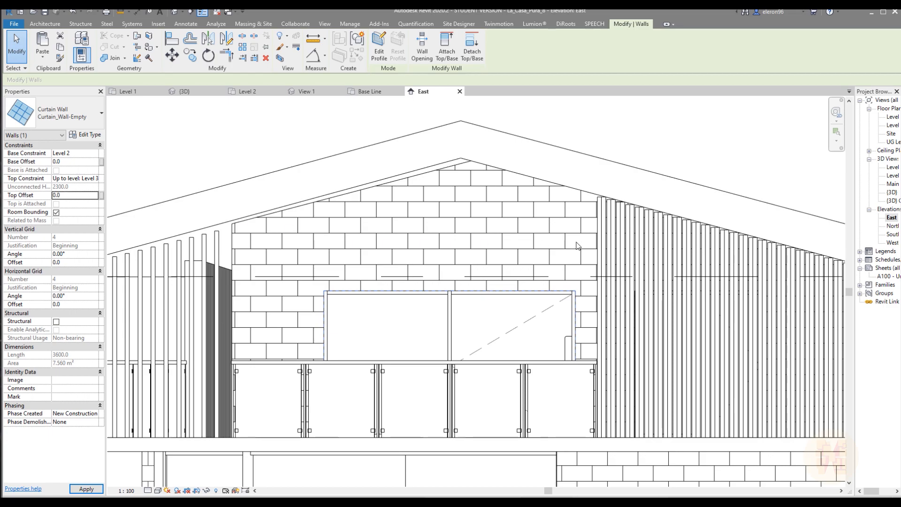
pyautogui.scroll(-5, 504, 259)
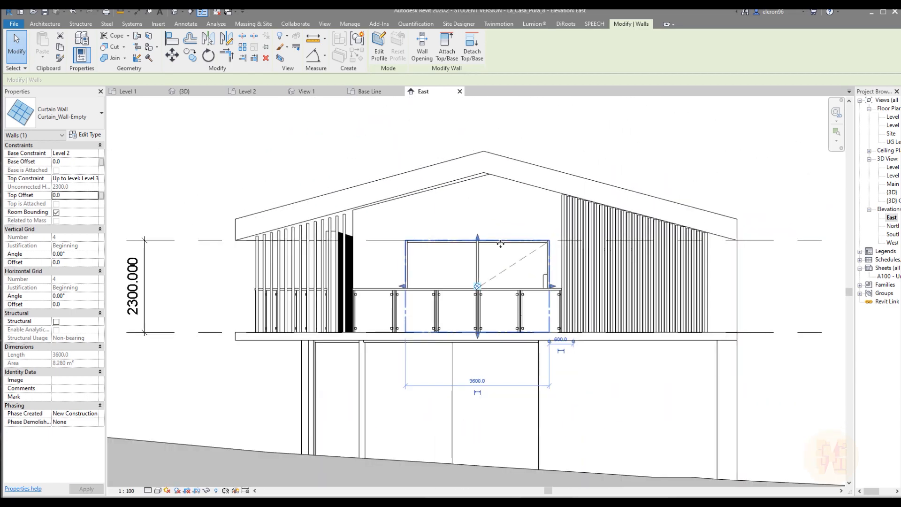
pyautogui.moveTo(497, 262)
pyautogui.mouseDown(button='middle')
pyautogui.moveTo(511, 273)
pyautogui.moveTo(458, 260)
pyautogui.mouseUp(button='middle')
pyautogui.click(773, 279)
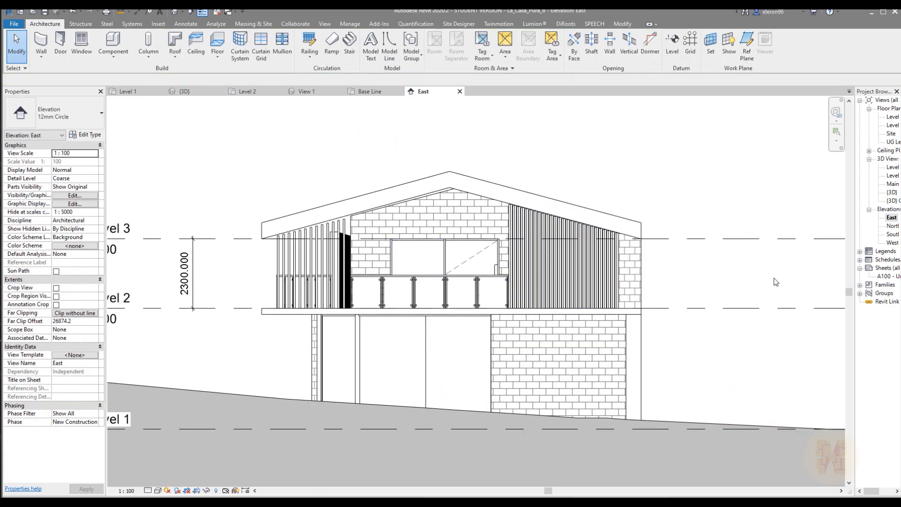
# Open the North elevation and check the top constraint and top offset of the Level 2 curtain wall
pyautogui.doubleClick(891, 227)
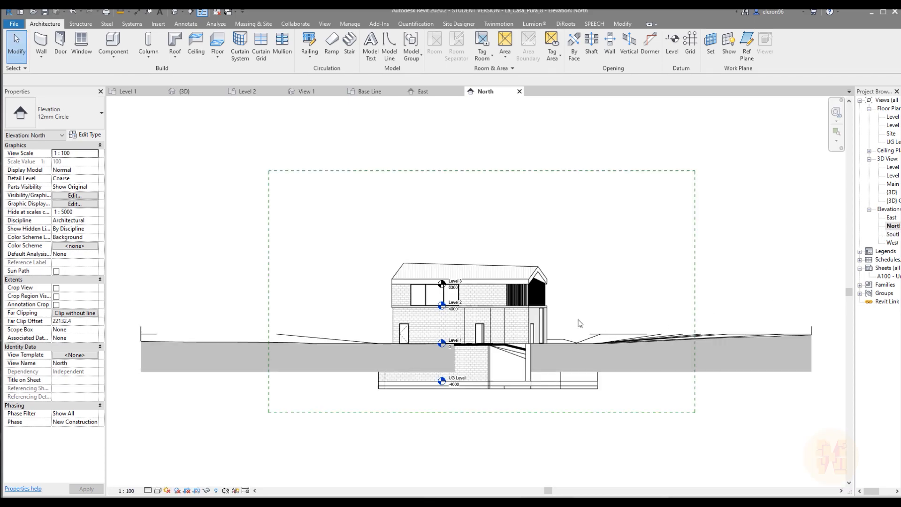
pyautogui.scroll(4, 379, 297)
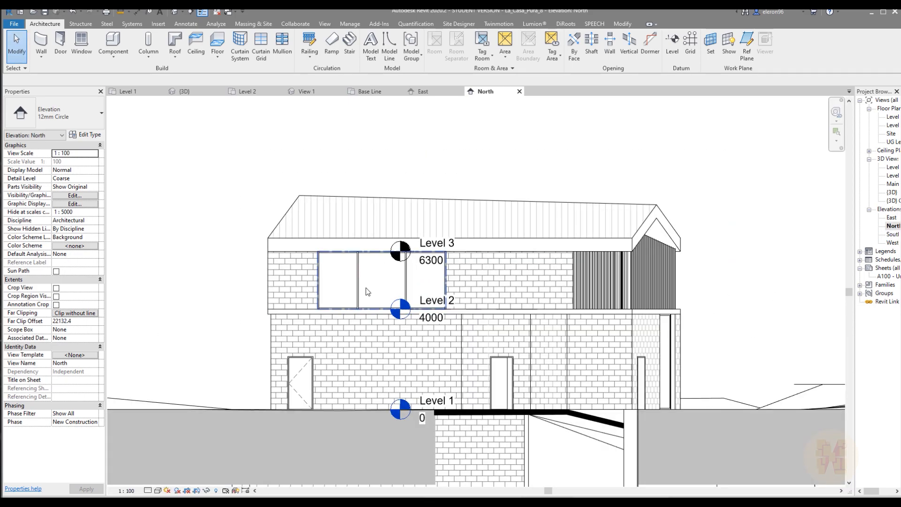
pyautogui.click(383, 281)
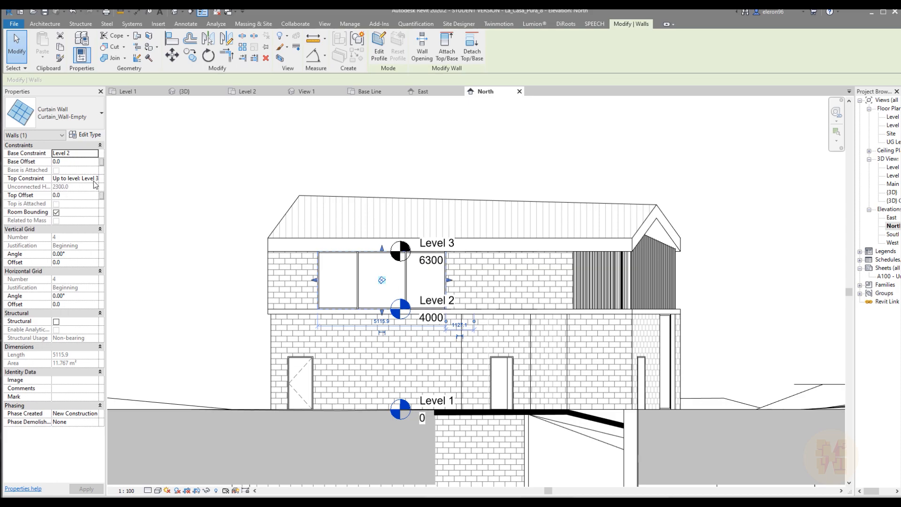
pyautogui.click(540, 162)
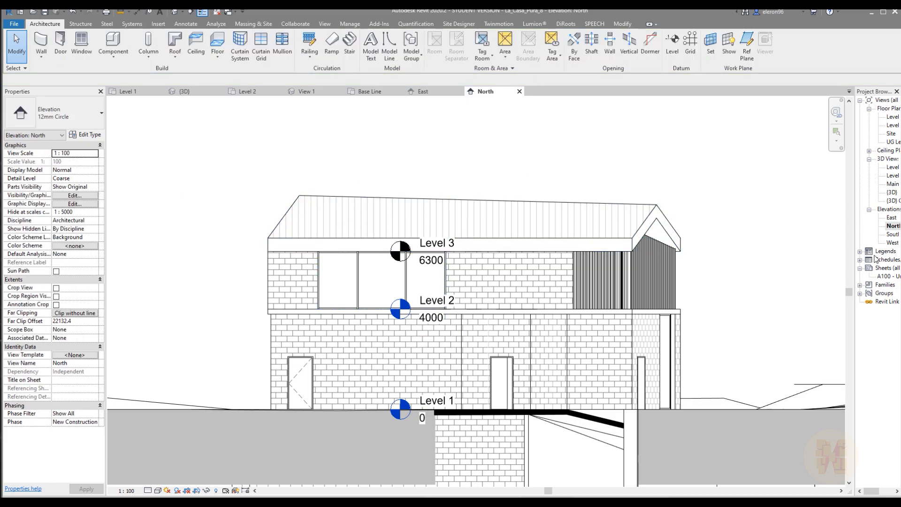
# In the South elevation, set the top offset of the two-panel curtain wall behind the balcony railing to 0
pyautogui.doubleClick(891, 234)
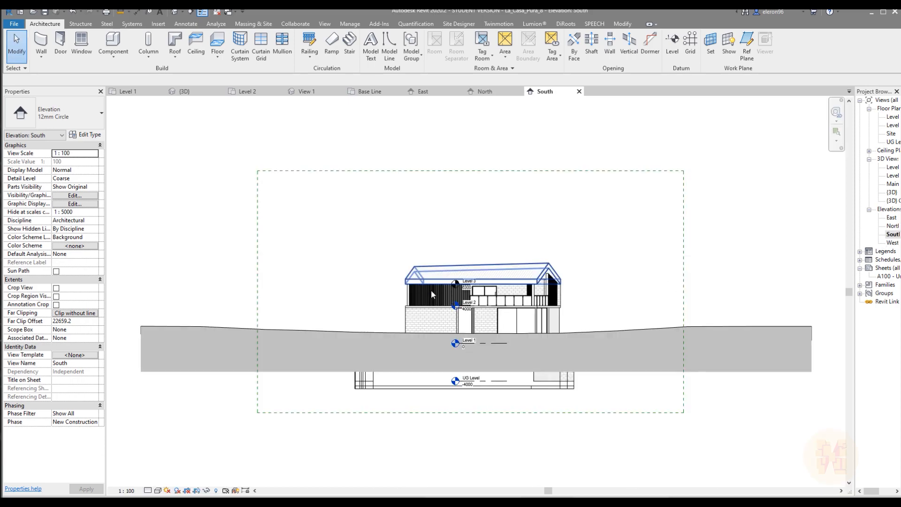
pyautogui.scroll(5, 495, 307)
pyautogui.click(415, 269)
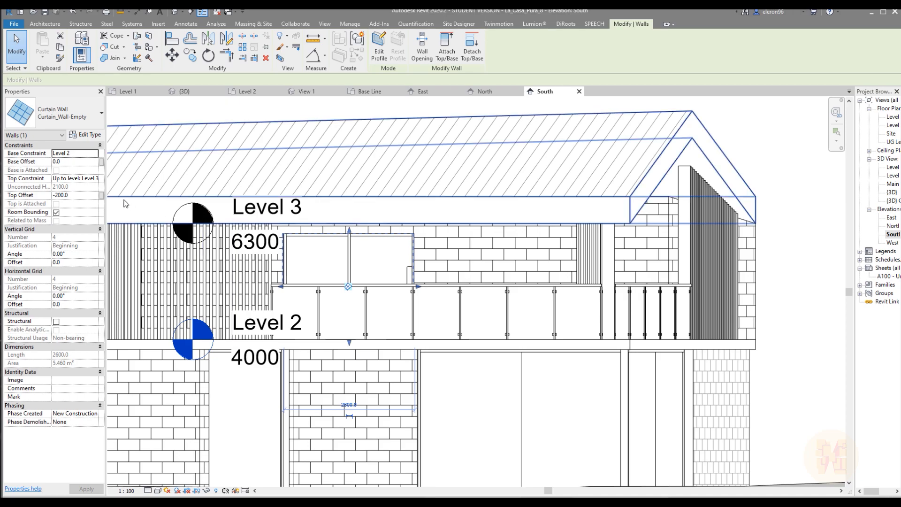
pyautogui.click(85, 195)
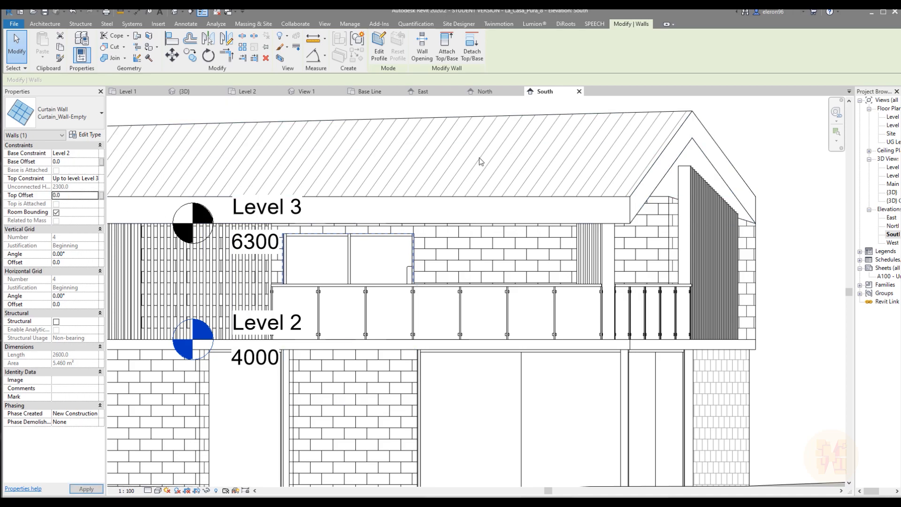
pyautogui.press('Escape')
# In the West elevation, set the unconnected height of the three-panel curtain wall behind the balcony railing to 2300
pyautogui.click(891, 243)
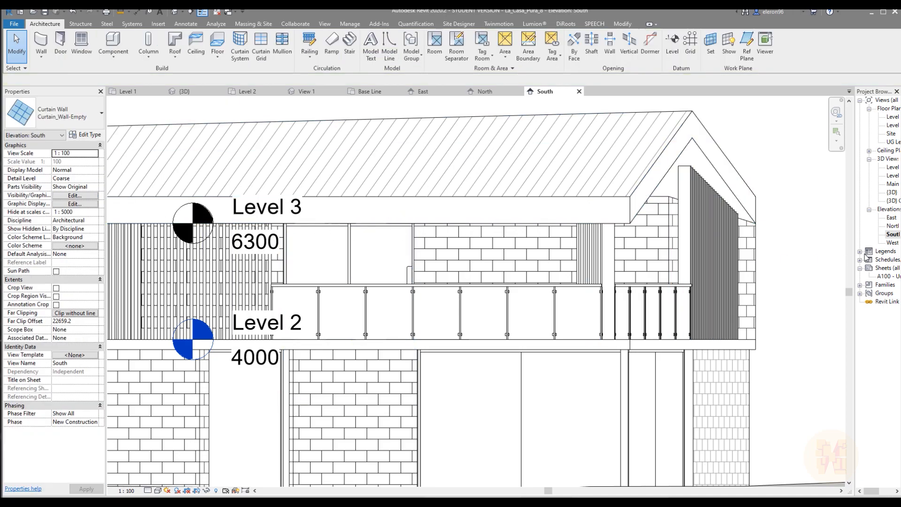
pyautogui.doubleClick(891, 242)
pyautogui.scroll(5, 401, 291)
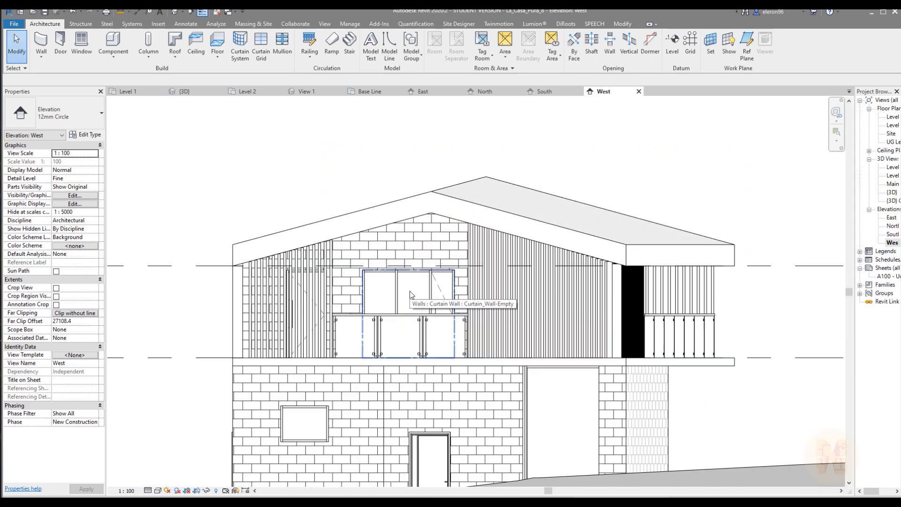
pyautogui.click(409, 291)
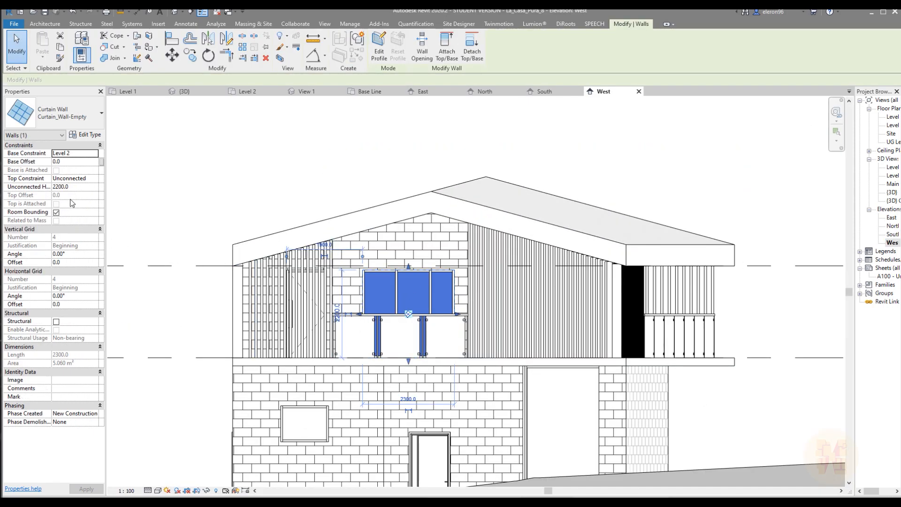
pyautogui.click(81, 187)
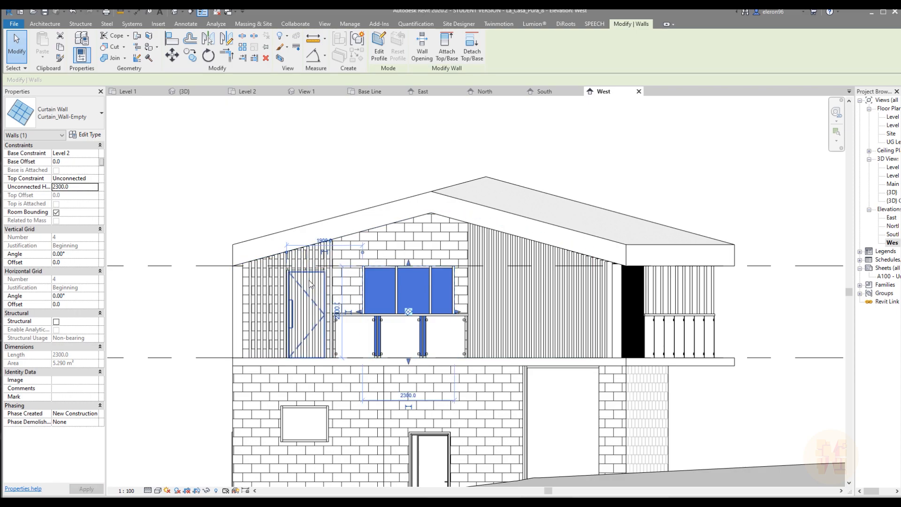
pyautogui.press('Escape')
# Set the unconnected height of the curtain wall door behind the vertical slats to 2300
pyautogui.scroll(5, 308, 272)
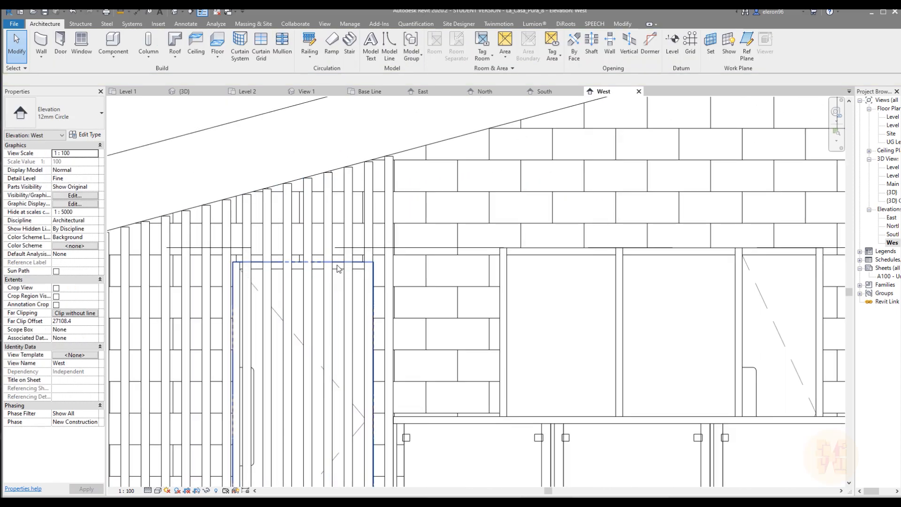
pyautogui.click(339, 269)
pyautogui.click(75, 187)
pyautogui.write('2300')
pyautogui.press('Return')
pyautogui.scroll(-5, 441, 306)
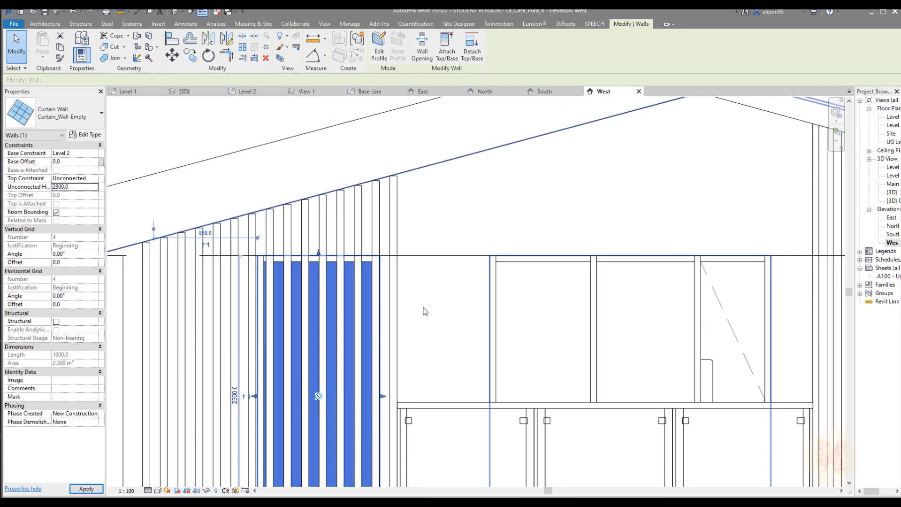
pyautogui.press('Escape')
pyautogui.moveTo(573, 339); pyautogui.dragTo(480, 336, button='middle')
# Examine the house in the 3D view from several sides, checking the second-level openings, roof and ground-level paving
pyautogui.click(188, 92)
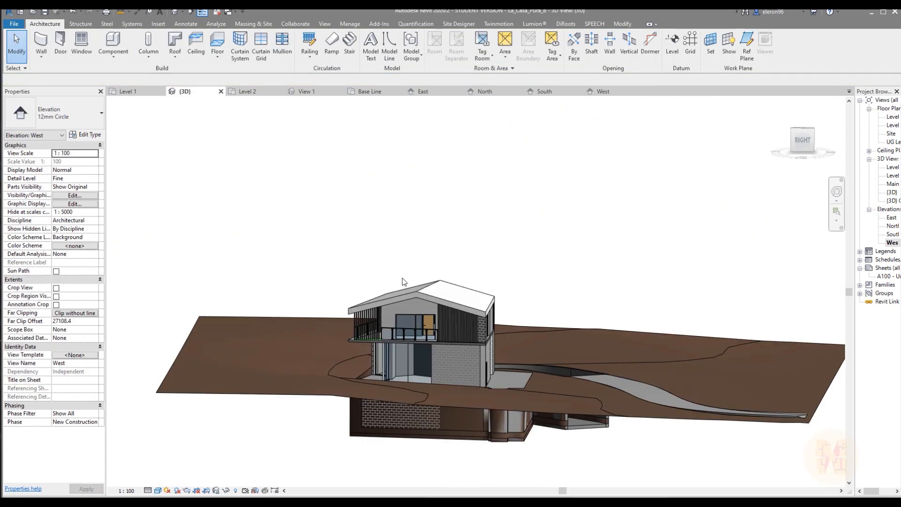
pyautogui.scroll(-2, 401, 278)
pyautogui.keyDown('shift'); pyautogui.moveTo(435, 291); pyautogui.dragTo(555, 252, button='middle'); pyautogui.keyUp('shift')
pyautogui.scroll(5, 428, 321)
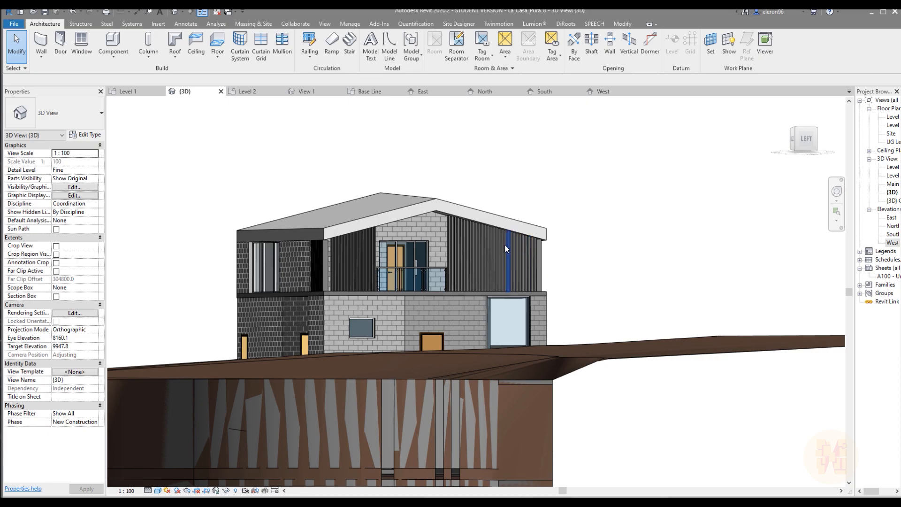
pyautogui.keyDown('shift'); pyautogui.moveTo(523, 229); pyautogui.dragTo(446, 280, button='middle'); pyautogui.keyUp('shift')
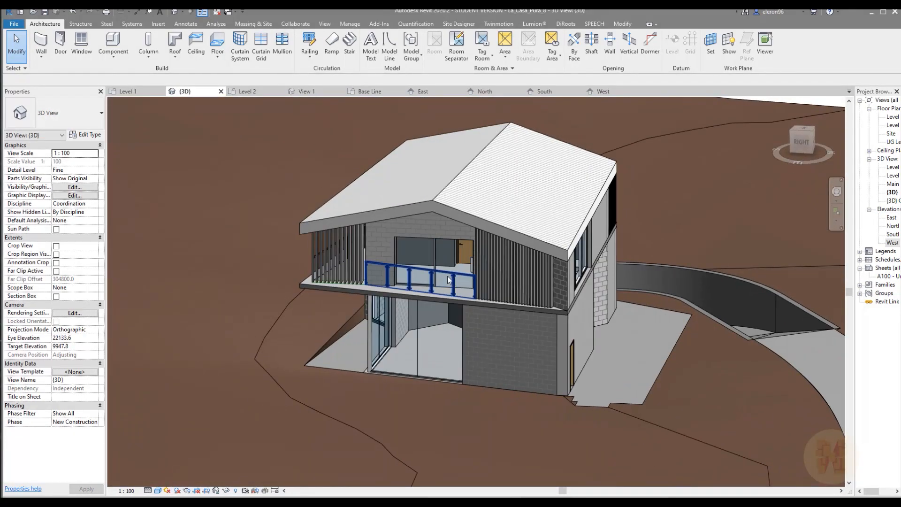
pyautogui.keyDown('shift'); pyautogui.moveTo(568, 269); pyautogui.dragTo(562, 310, button='middle'); pyautogui.keyUp('shift')
pyautogui.scroll(6, 562, 310)
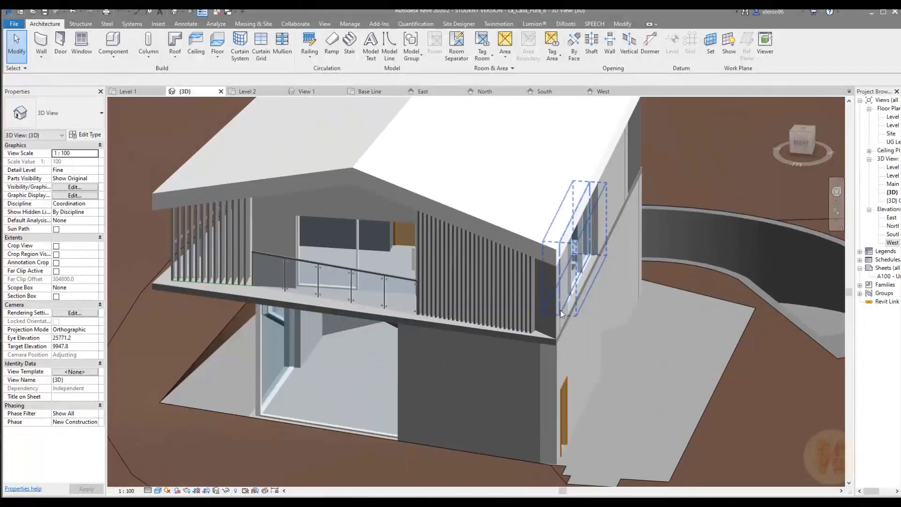
pyautogui.scroll(-8, 593, 348)
pyautogui.keyDown('shift'); pyautogui.moveTo(615, 336); pyautogui.dragTo(432, 350, button='middle'); pyautogui.keyUp('shift')
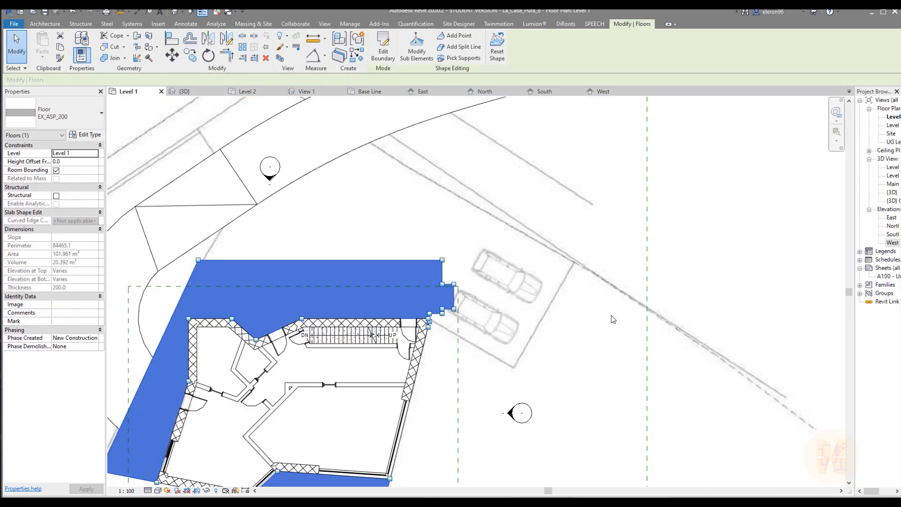
# Open the boundary sketch of the EX_ASP_200 floor around the house for editing in the Level 1 plan
pyautogui.press('Escape')
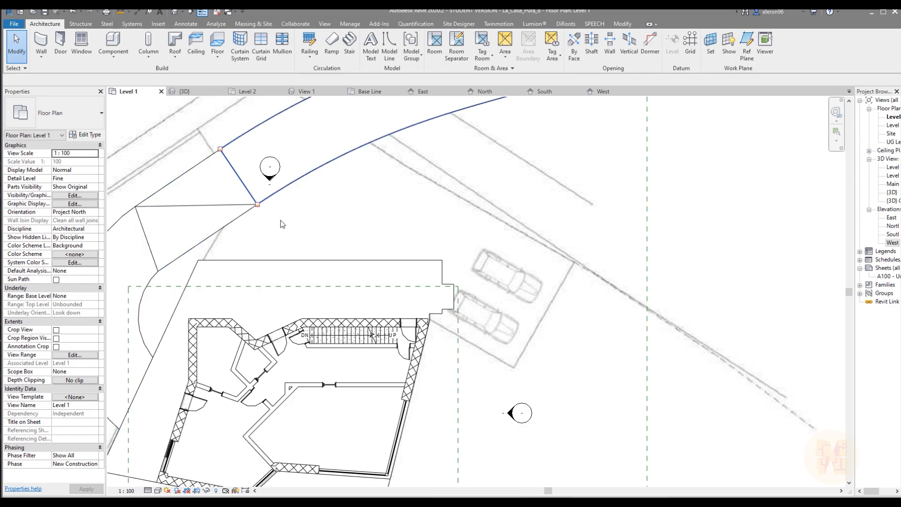
pyautogui.moveTo(398, 265); pyautogui.dragTo(438, 215, button='middle')
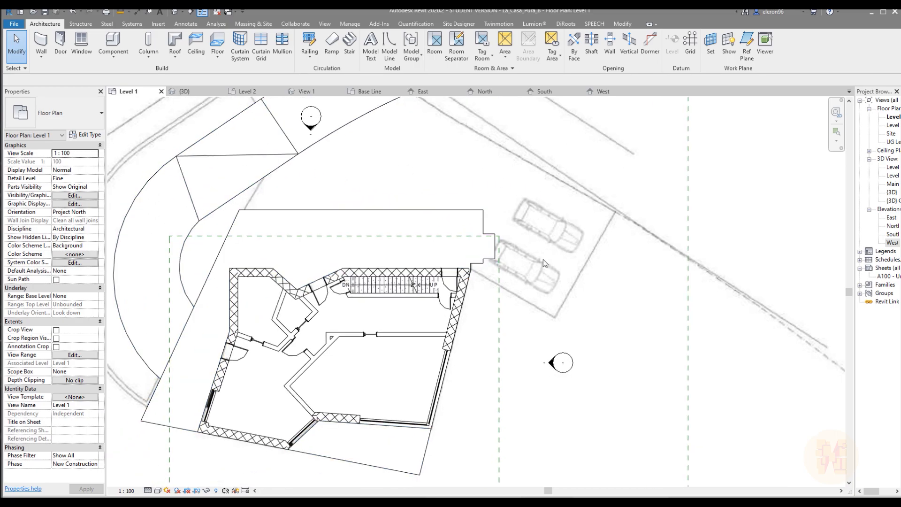
pyautogui.click(485, 262)
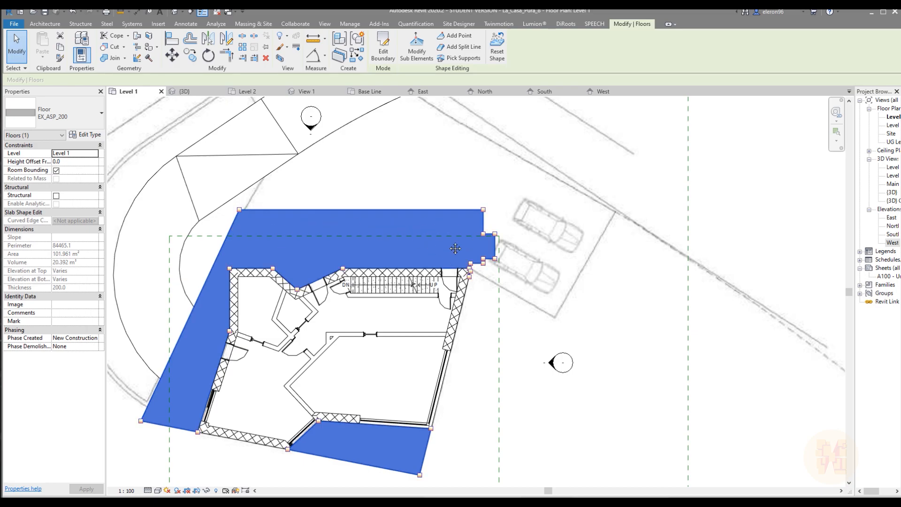
pyautogui.moveTo(454, 245); pyautogui.dragTo(462, 268, button='middle')
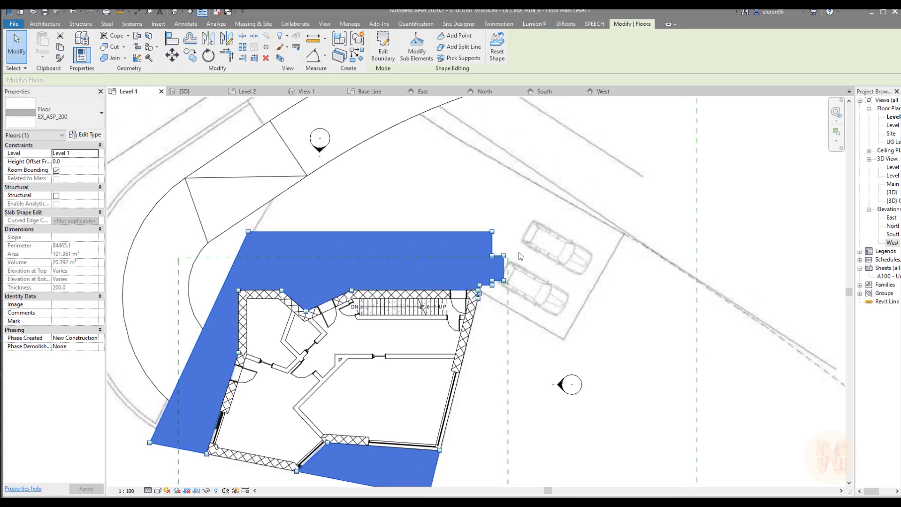
pyautogui.click(385, 47)
pyautogui.scroll(5, 477, 324)
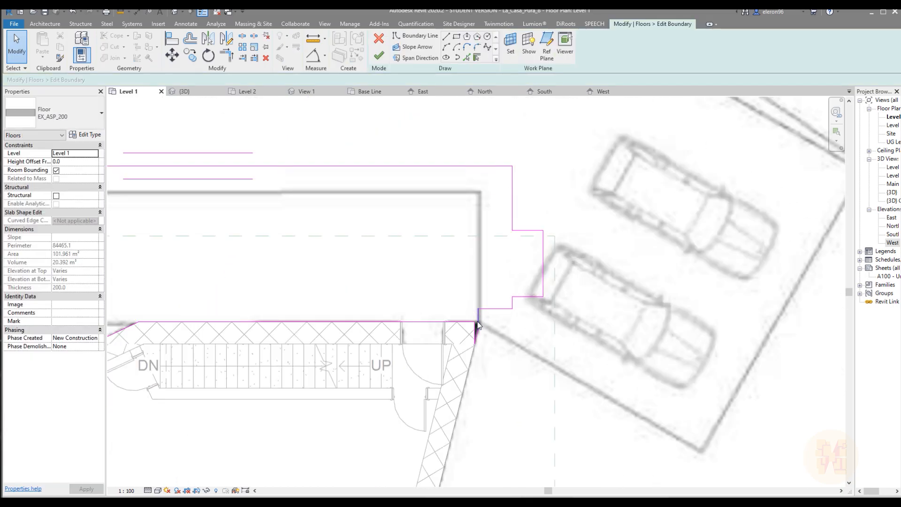
pyautogui.scroll(3, 478, 324)
pyautogui.moveTo(488, 237); pyautogui.dragTo(493, 291, button='middle')
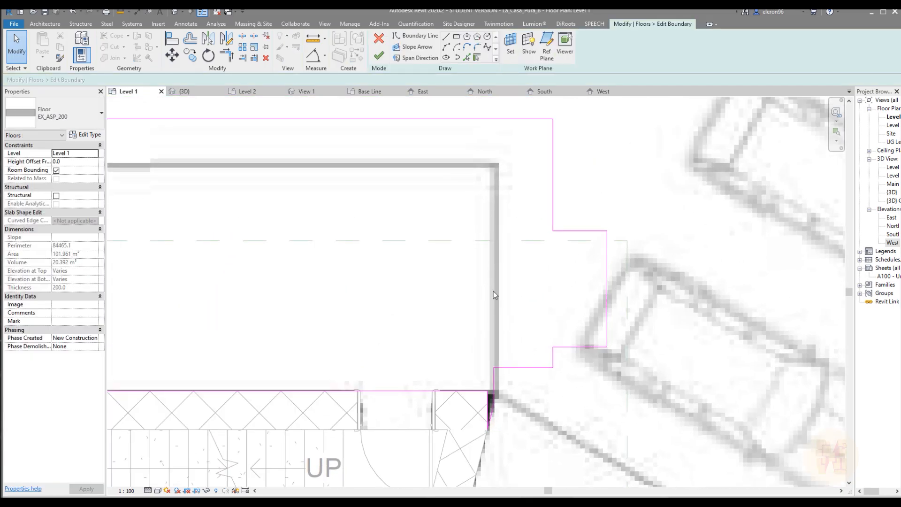
pyautogui.press('alt')
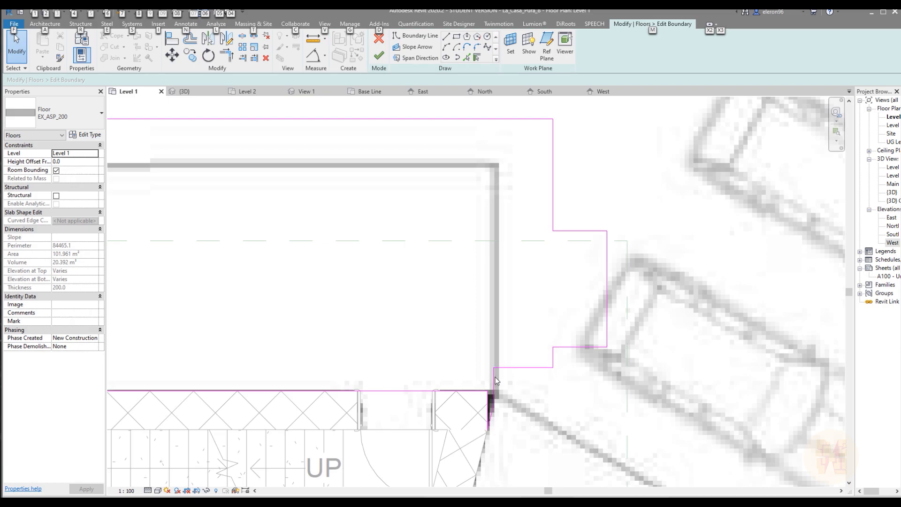
pyautogui.press('t')
pyautogui.press('Escape')
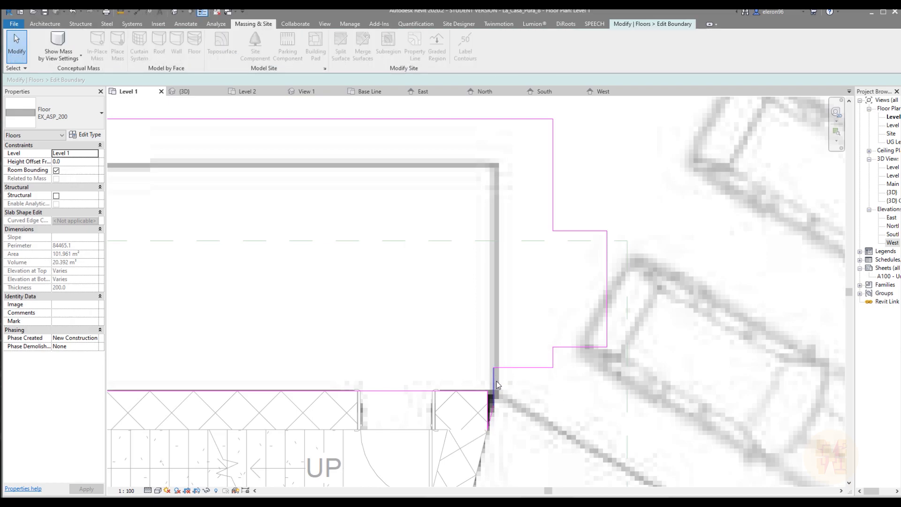
# Trim the short vertical boundary line at the house's northeast corner and the long north boundary line to meet in a corner
pyautogui.press('t')
pyautogui.press('r')
pyautogui.click(495, 370)
pyautogui.scroll(-2, 489, 334)
pyautogui.moveTo(477, 285); pyautogui.dragTo(526, 303, button='middle')
pyautogui.click(495, 207)
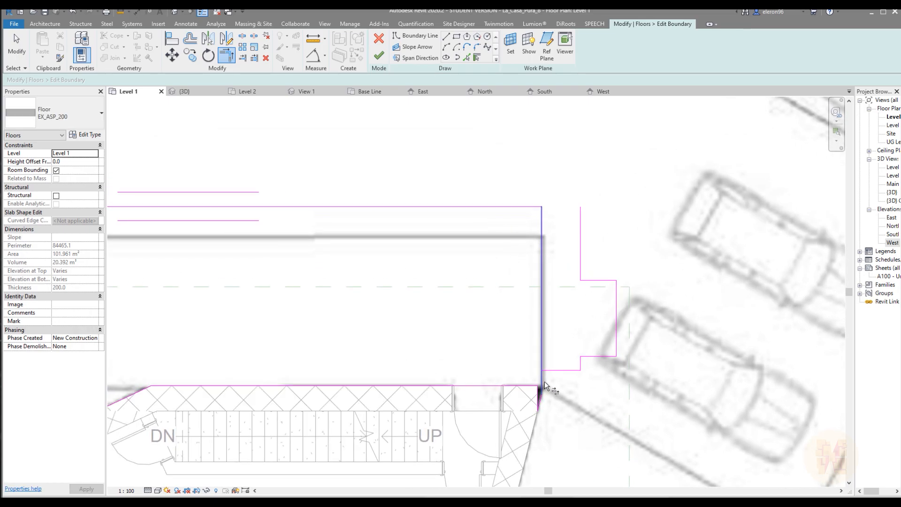
# Delete the leftover stepped boundary lines beside the parked cars, finish the floor boundary and check the floor in the 3D view
pyautogui.press('Escape')
pyautogui.moveTo(649, 219); pyautogui.dragTo(561, 381)
pyautogui.press('Delete')
pyautogui.scroll(-5, 585, 280)
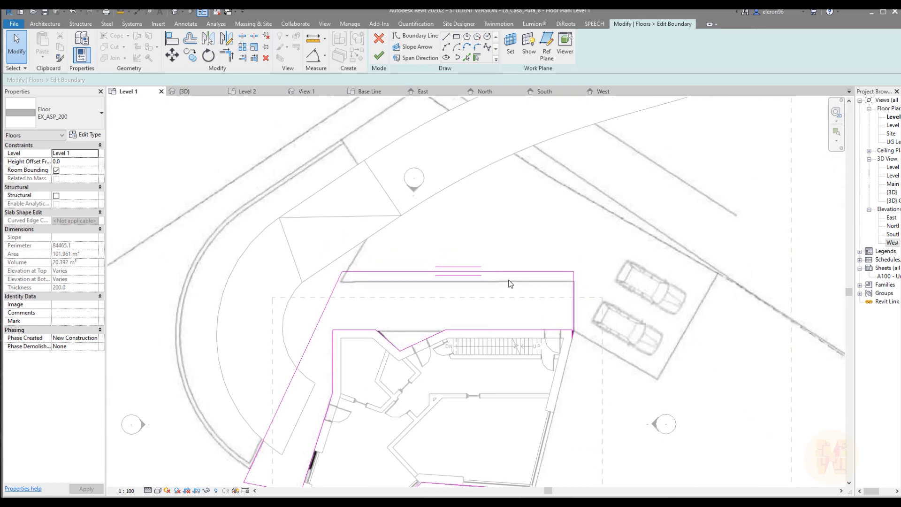
pyautogui.click(375, 61)
pyautogui.click(498, 270)
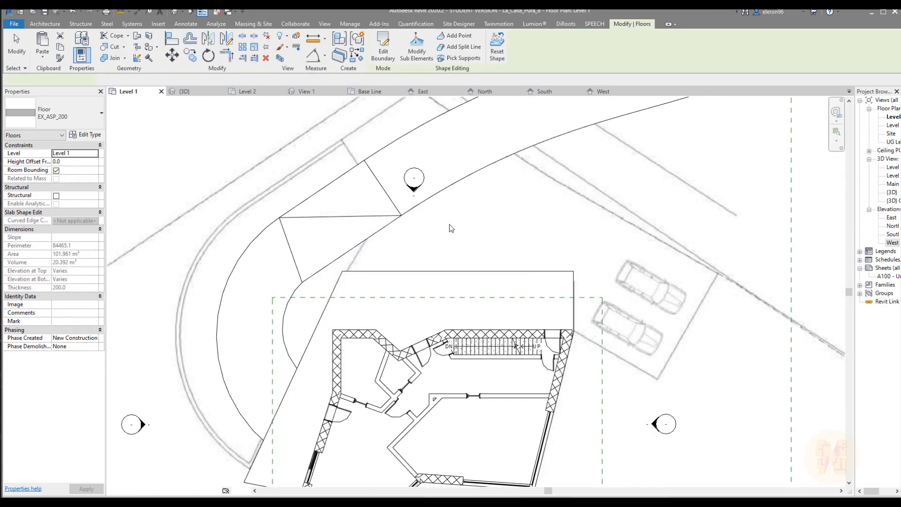
pyautogui.click(261, 136)
pyautogui.click(197, 92)
pyautogui.scroll(-2, 445, 325)
pyautogui.keyDown('shift'); pyautogui.moveTo(464, 340); pyautogui.dragTo(690, 413, button='middle'); pyautogui.keyUp('shift')
pyautogui.scroll(3, 334, 398)
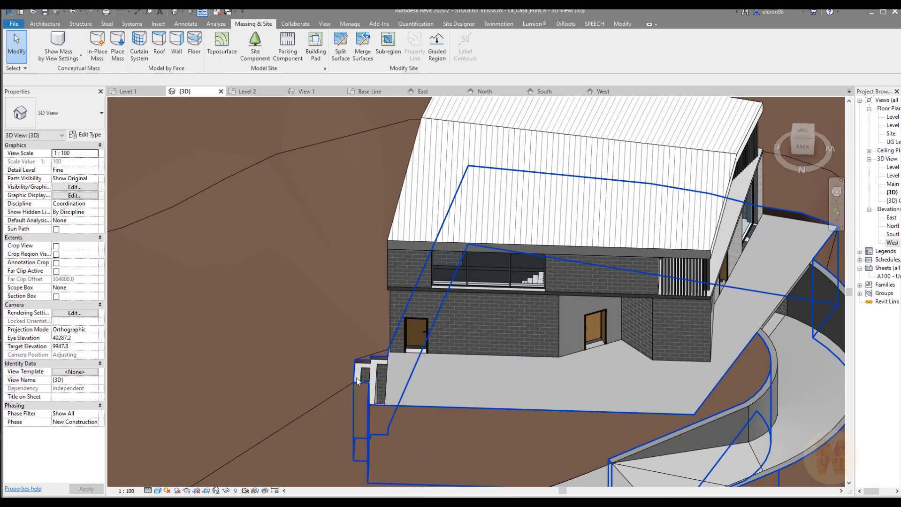
# Start a similar EX_ASP_200 floor on Level 1 and pick the existing floor's north and east edges as boundary lines
pyautogui.click(134, 93)
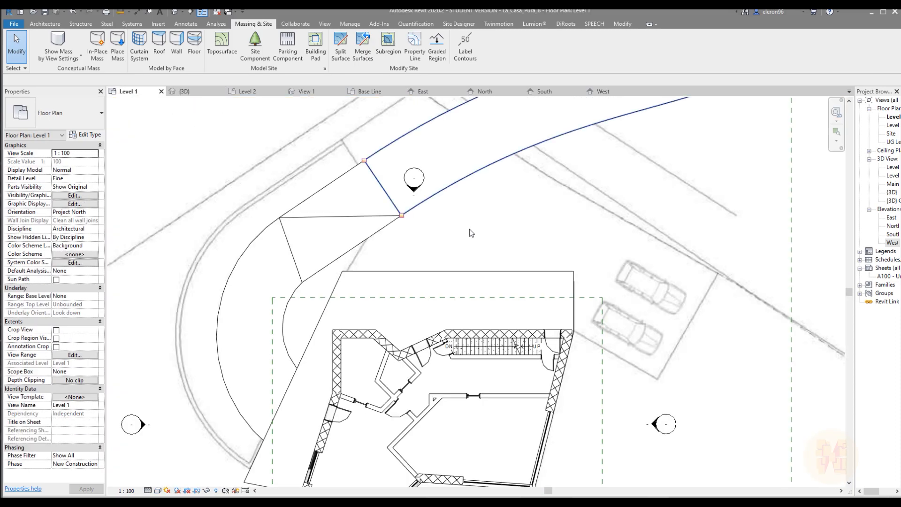
pyautogui.click(443, 259)
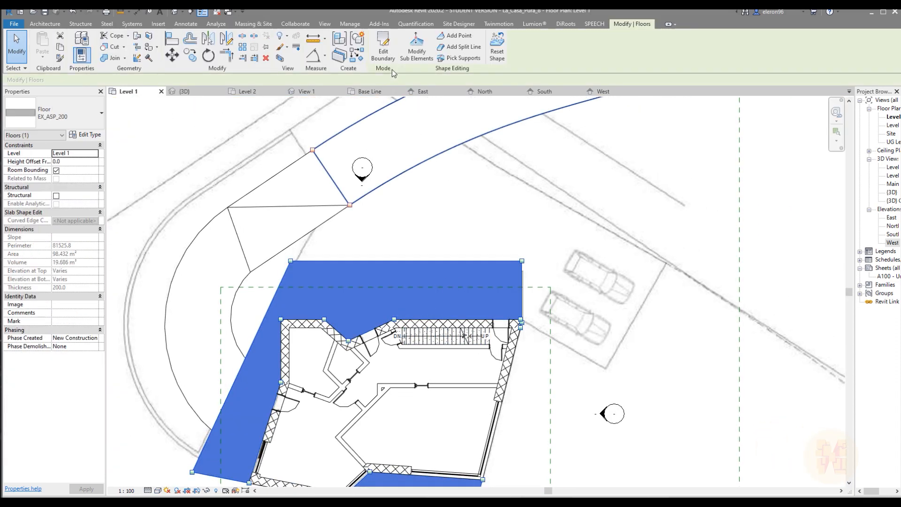
pyautogui.click(354, 61)
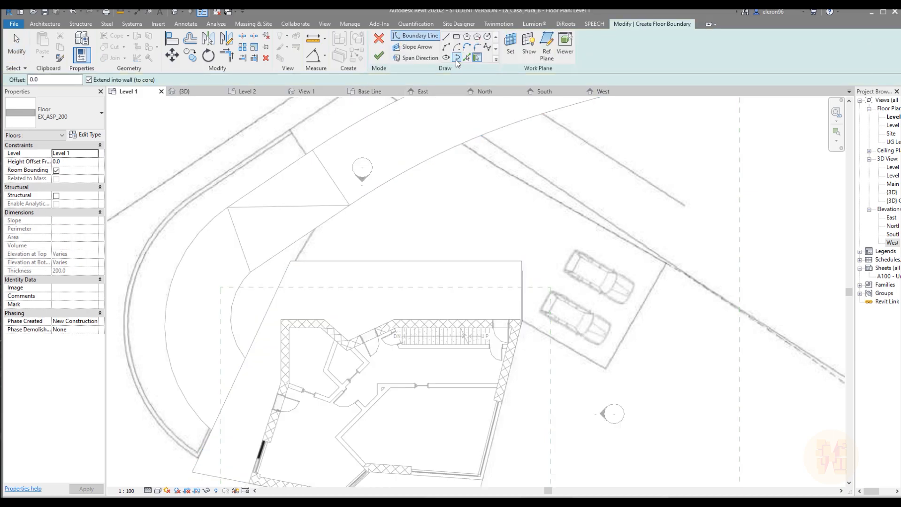
pyautogui.click(467, 58)
pyautogui.click(404, 261)
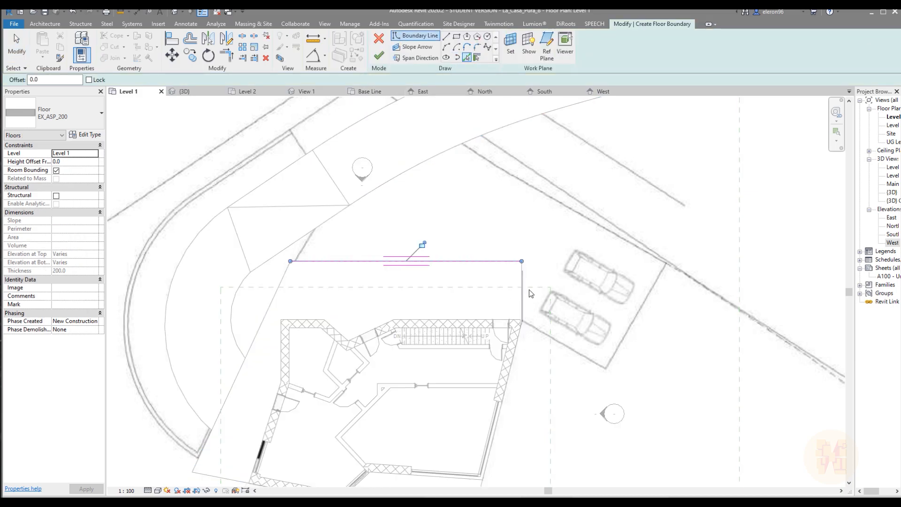
pyautogui.click(525, 292)
# Trace the parking area with chained boundary lines from the house corner, about 5700 mm along its near side, around to the curved driveway
pyautogui.scroll(5, 511, 295)
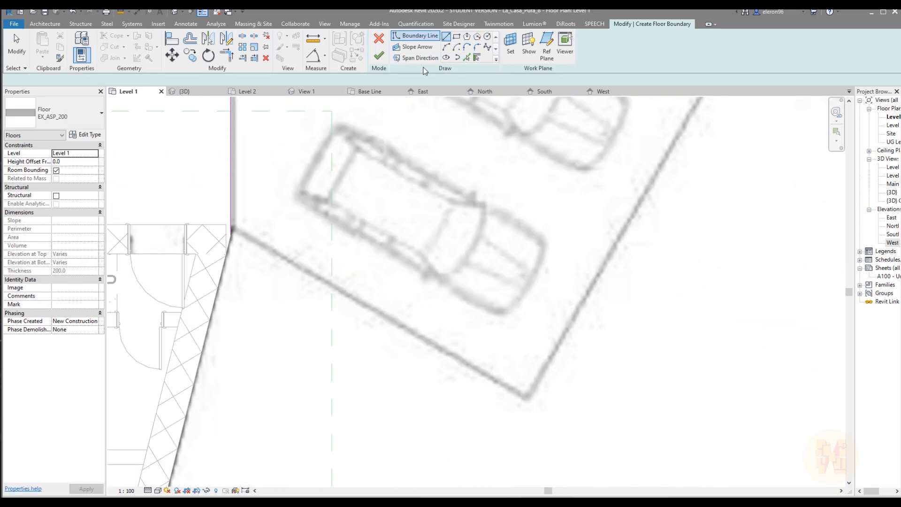
pyautogui.click(445, 35)
pyautogui.click(229, 236)
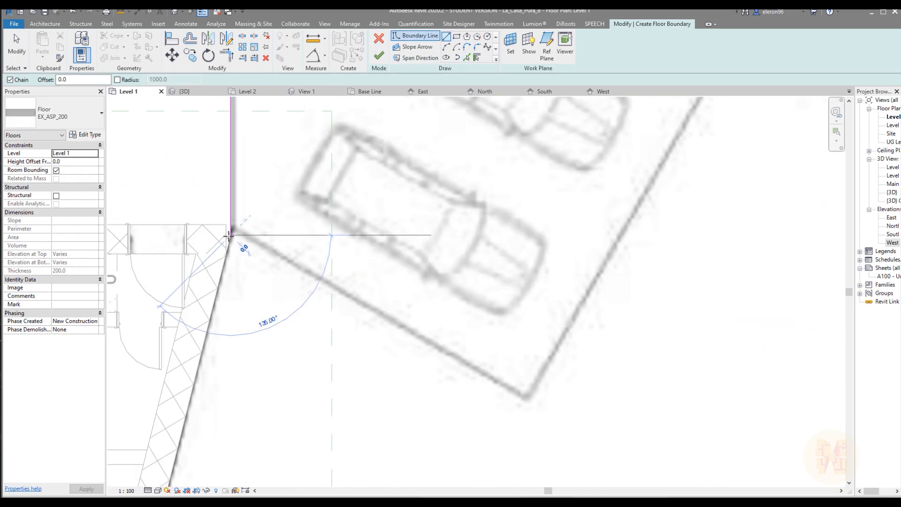
pyautogui.click(519, 409)
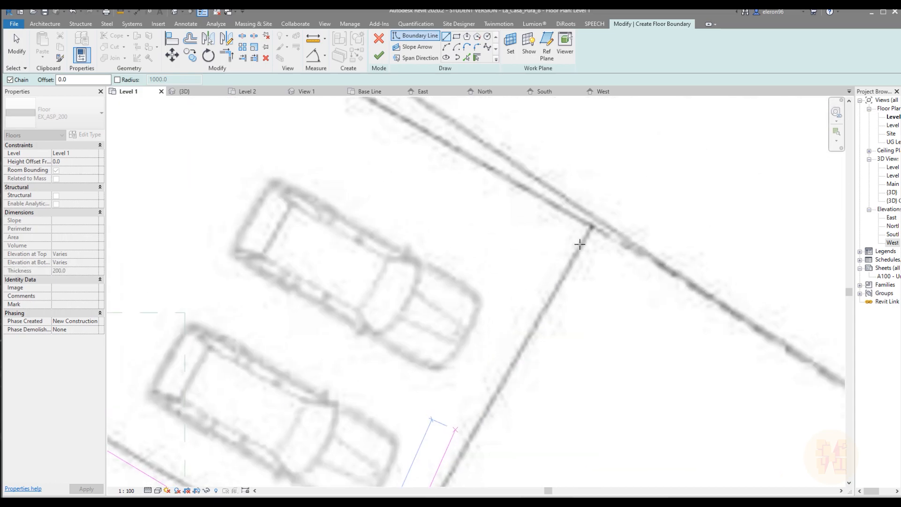
pyautogui.click(592, 229)
pyautogui.scroll(-5, 592, 229)
pyautogui.moveTo(390, 182); pyautogui.dragTo(567, 334, button='middle')
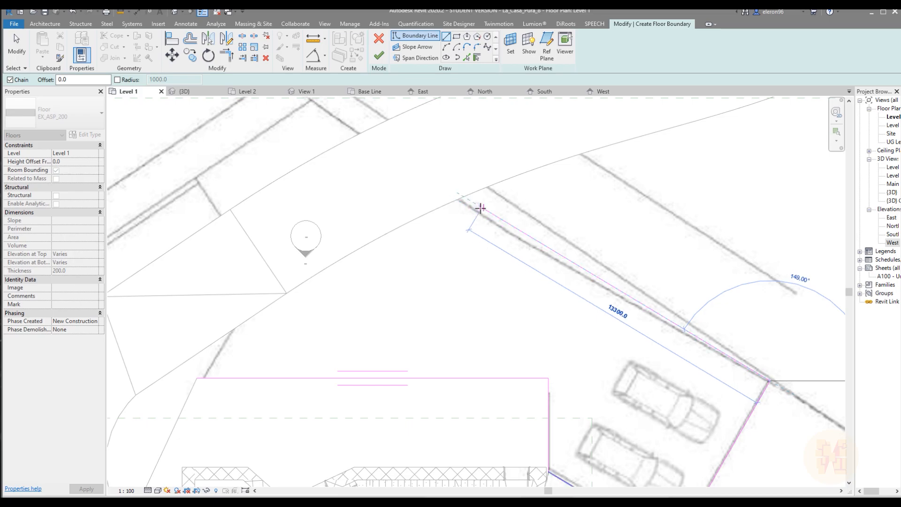
pyautogui.press('Escape')
# Pick the driveway's curved inner edge and the adjoining straight ramp edge as boundary lines of the new floor
pyautogui.click(466, 57)
pyautogui.click(380, 245)
pyautogui.moveTo(271, 349); pyautogui.dragTo(423, 237, button='middle')
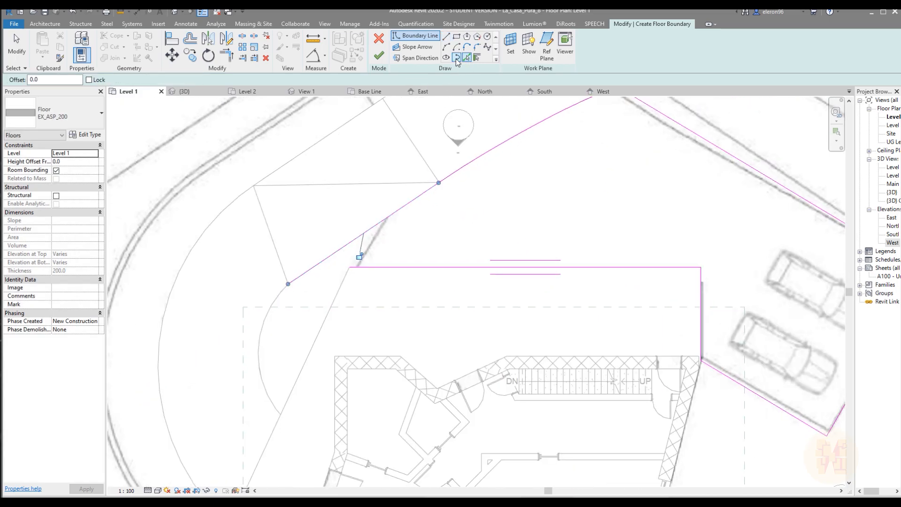
# Draw a boundary line from the west end of the horizontal floor edge to the ramp edge and trim the two together
pyautogui.click(447, 36)
pyautogui.scroll(3, 339, 263)
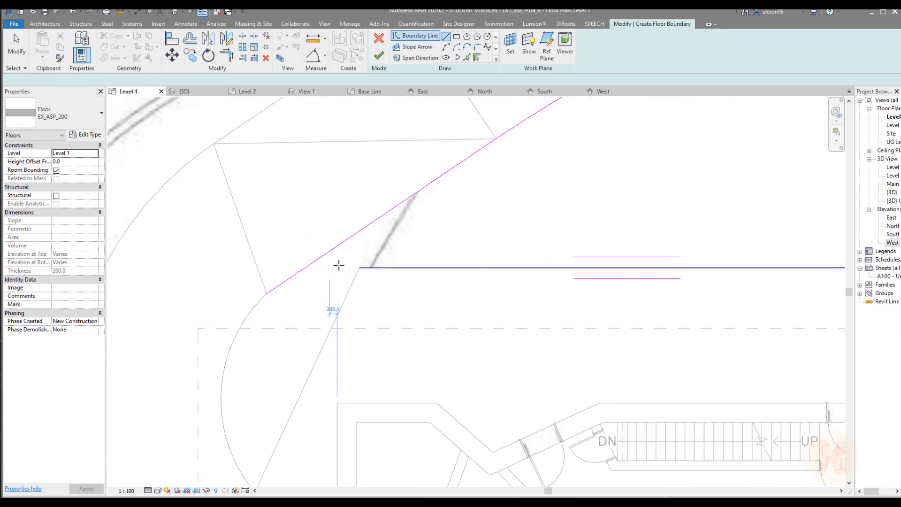
pyautogui.click(364, 267)
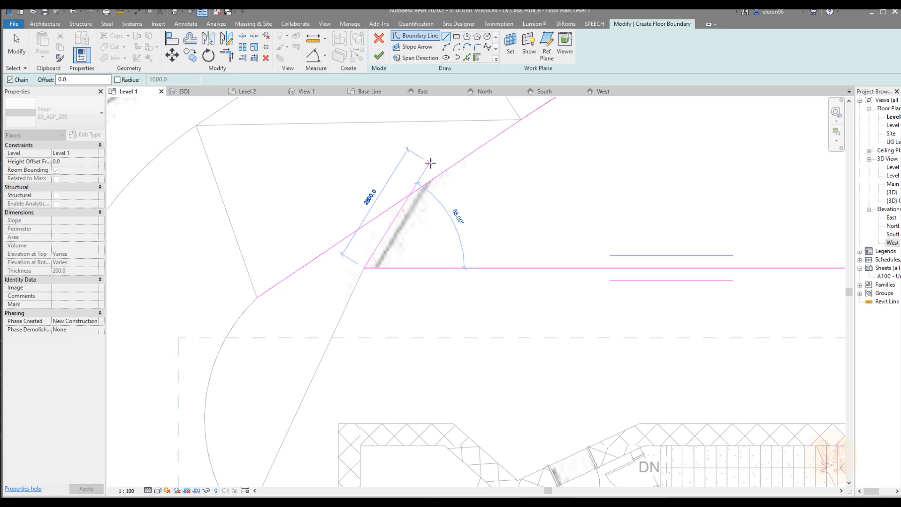
pyautogui.click(409, 194)
pyautogui.press('Escape')
pyautogui.press('Escape')
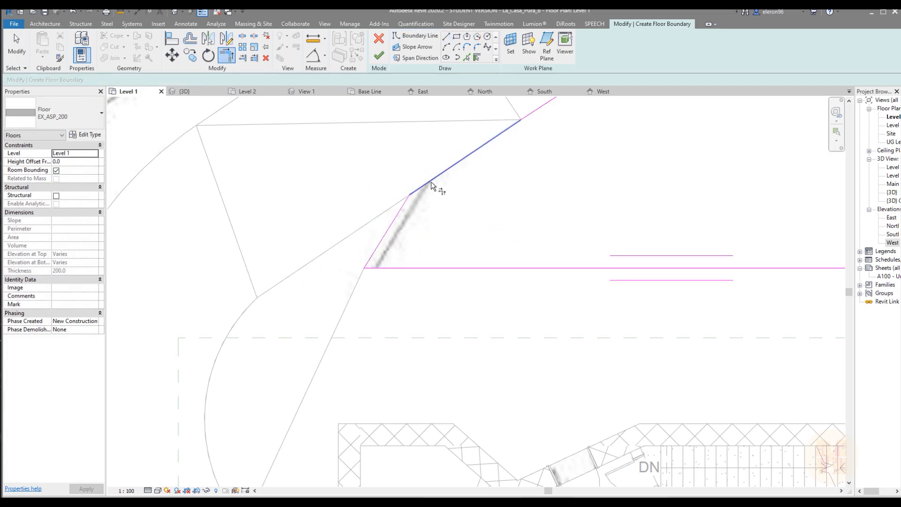
# Try to trim the driveway's curved boundary line against the parking area's long diagonal line
pyautogui.scroll(-4, 431, 185)
pyautogui.scroll(3, 381, 195)
pyautogui.click(391, 194)
pyautogui.scroll(2, 362, 192)
pyautogui.click(404, 203)
pyautogui.moveTo(382, 184); pyautogui.dragTo(392, 197)
pyautogui.click(412, 218)
pyautogui.scroll(-3, 412, 217)
# Delete the curved boundary line along the driveway's inner edge
pyautogui.moveTo(570, 163); pyautogui.dragTo(546, 201, button='middle')
pyautogui.click(544, 188)
pyautogui.scroll(-2, 544, 203)
pyautogui.moveTo(531, 261); pyautogui.dragTo(476, 355, button='middle')
pyautogui.moveTo(604, 167); pyautogui.dragTo(482, 285)
pyautogui.press('Delete')
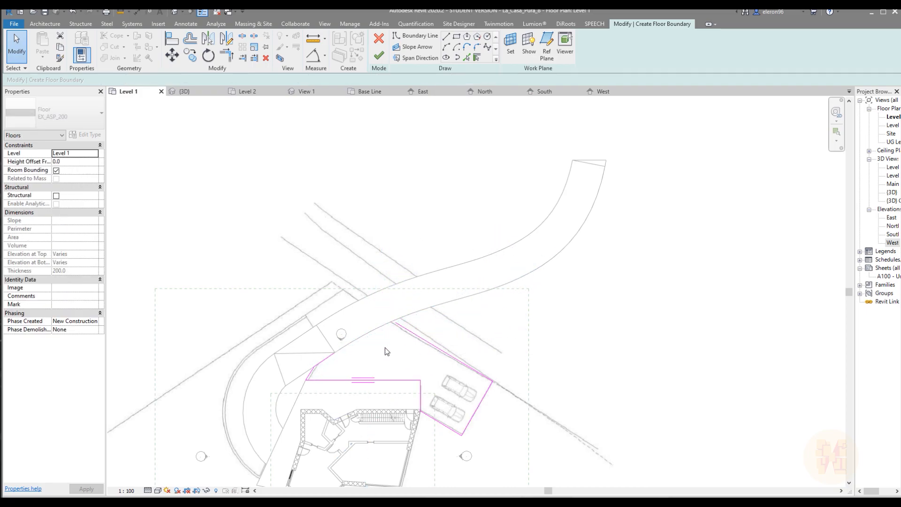
# Pick the driveway's inner curved edge again as a boundary line of the new floor
pyautogui.scroll(3, 365, 346)
pyautogui.scroll(4, 363, 335)
pyautogui.moveTo(372, 317); pyautogui.dragTo(427, 252, button='middle')
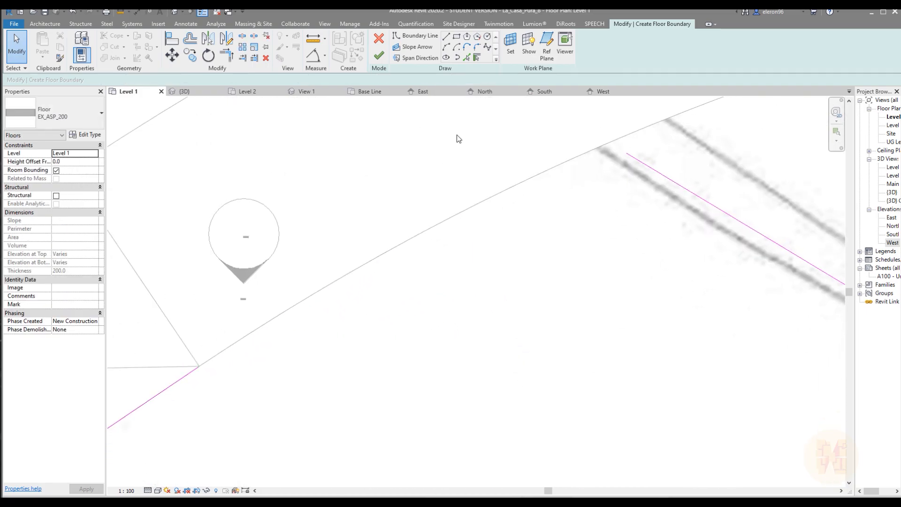
pyautogui.moveTo(457, 134); pyautogui.dragTo(400, 150, button='middle')
pyautogui.click(446, 47)
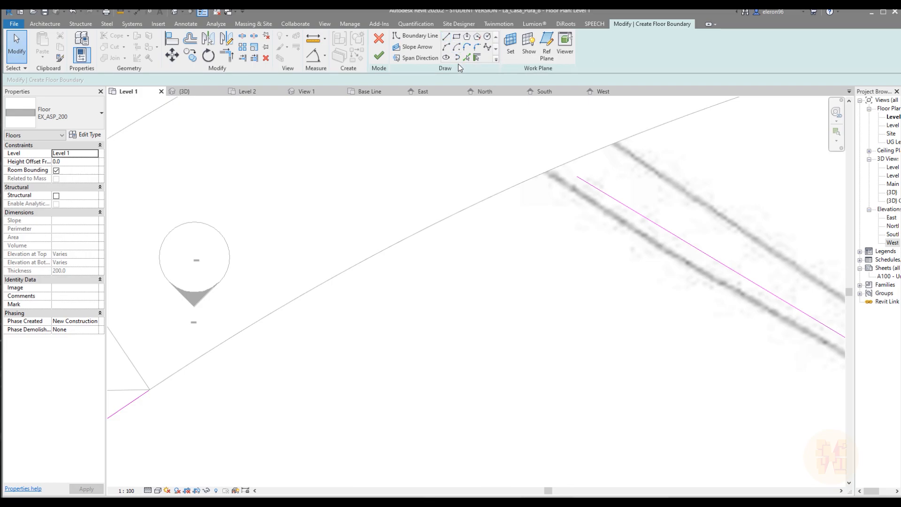
pyautogui.click(477, 57)
pyautogui.click(291, 307)
pyautogui.moveTo(502, 241); pyautogui.dragTo(334, 298, button='middle')
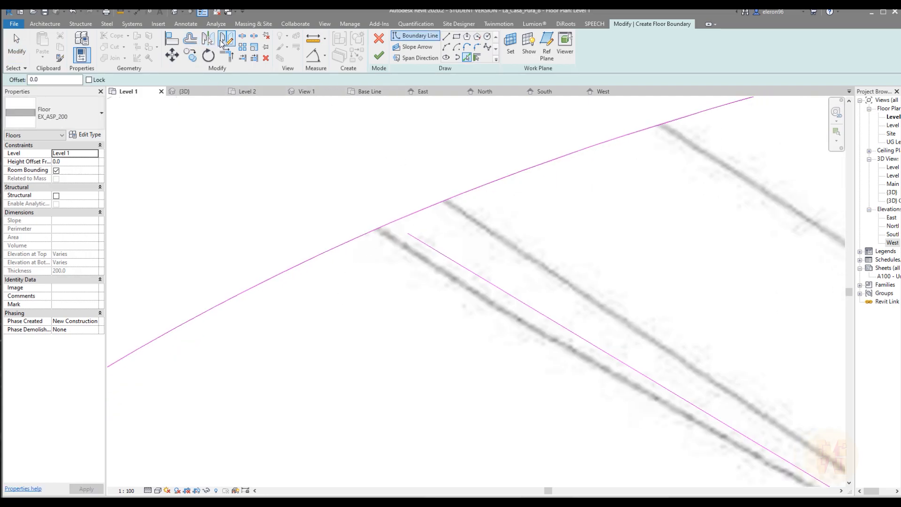
# Extend the free end of the parking area's long diagonal boundary line past the driveway's curved edge
pyautogui.press('Escape')
pyautogui.press('Escape')
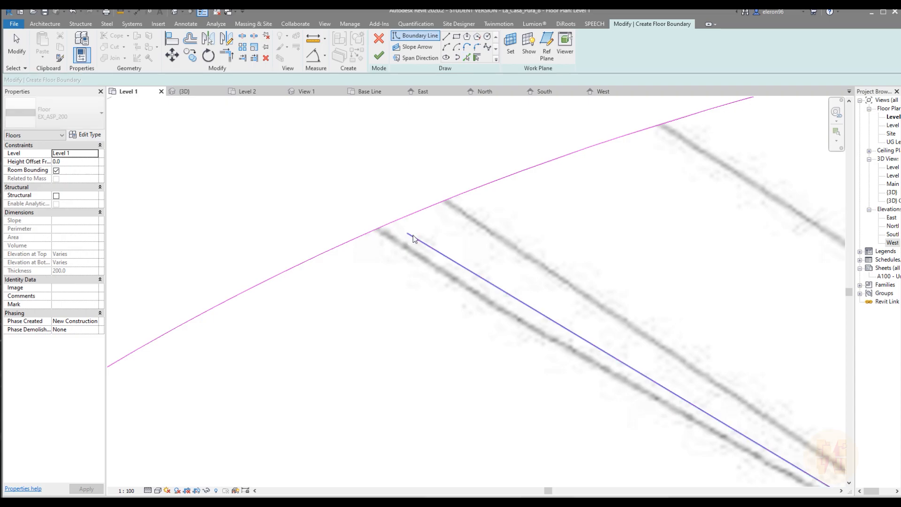
pyautogui.click(413, 236)
pyautogui.moveTo(407, 233); pyautogui.dragTo(377, 216)
pyautogui.click(402, 167)
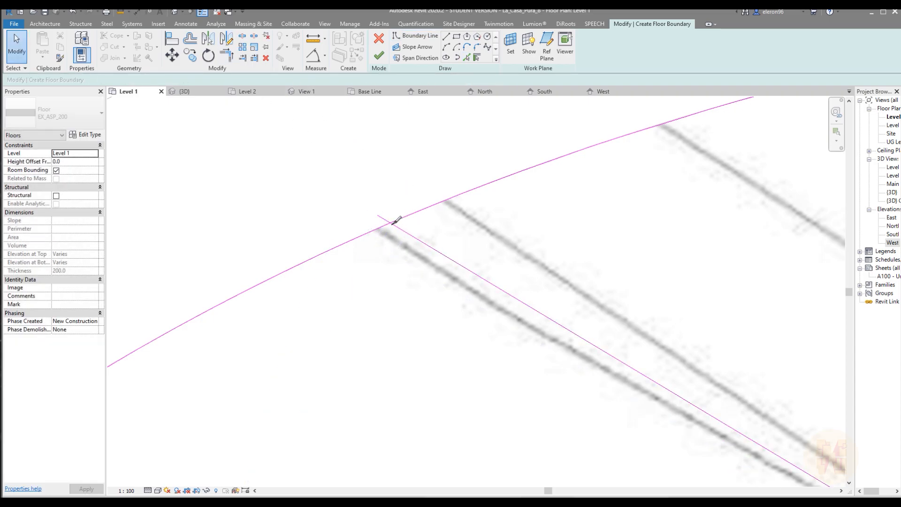
# Try to split the curved boundary line at its crossing with the diagonal parking line
pyautogui.press('s')
pyautogui.press('l')
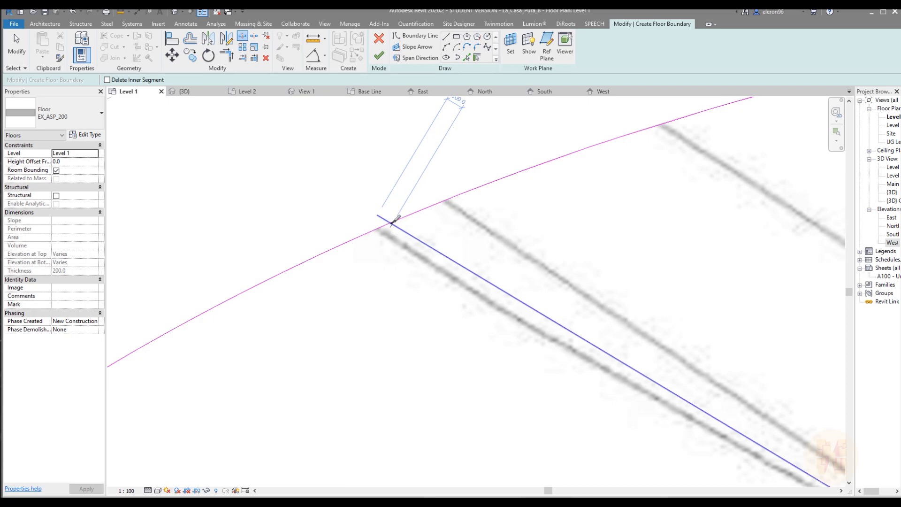
pyautogui.scroll(3, 388, 222)
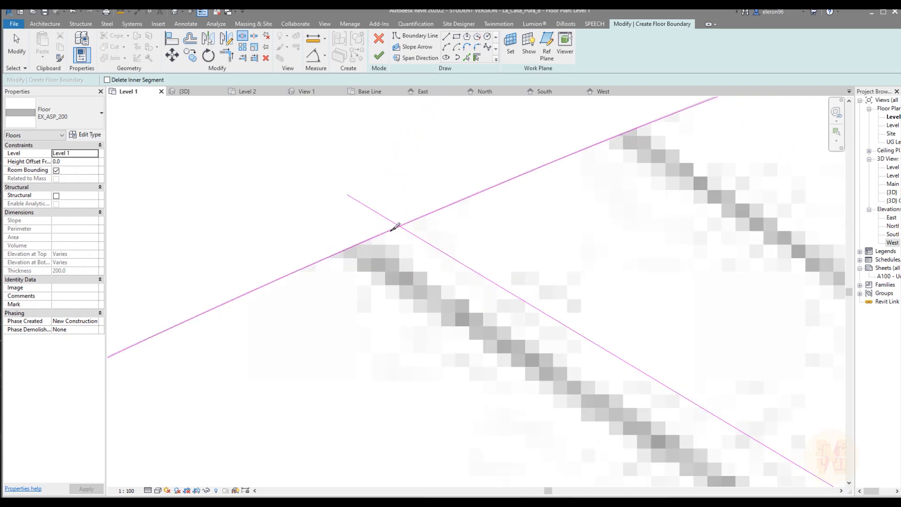
pyautogui.press('Escape')
pyautogui.click(376, 239)
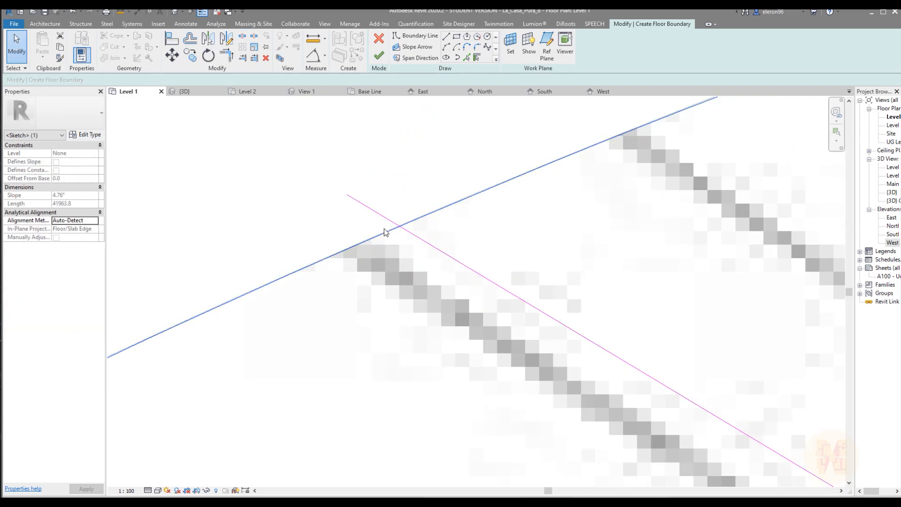
pyautogui.scroll(-2, 386, 231)
pyautogui.moveTo(351, 257); pyautogui.dragTo(430, 218, button='middle')
pyautogui.press('Escape')
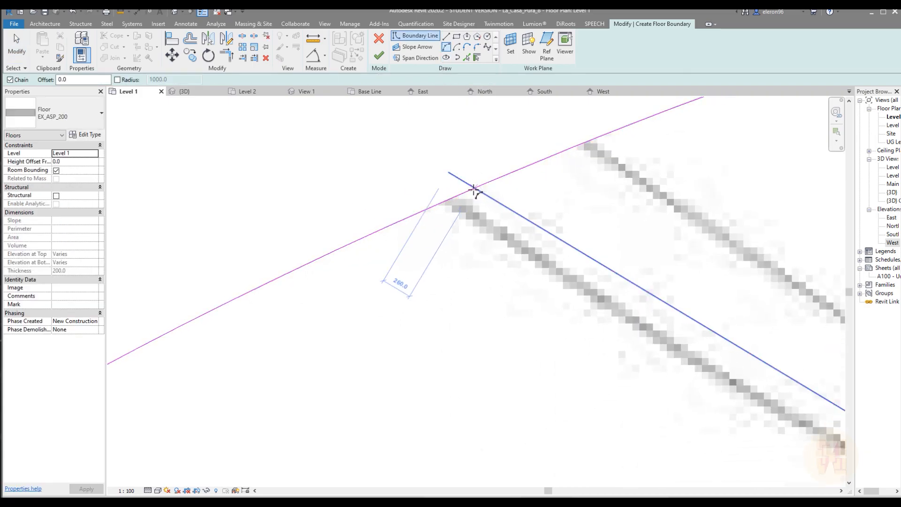
pyautogui.scroll(4, 475, 190)
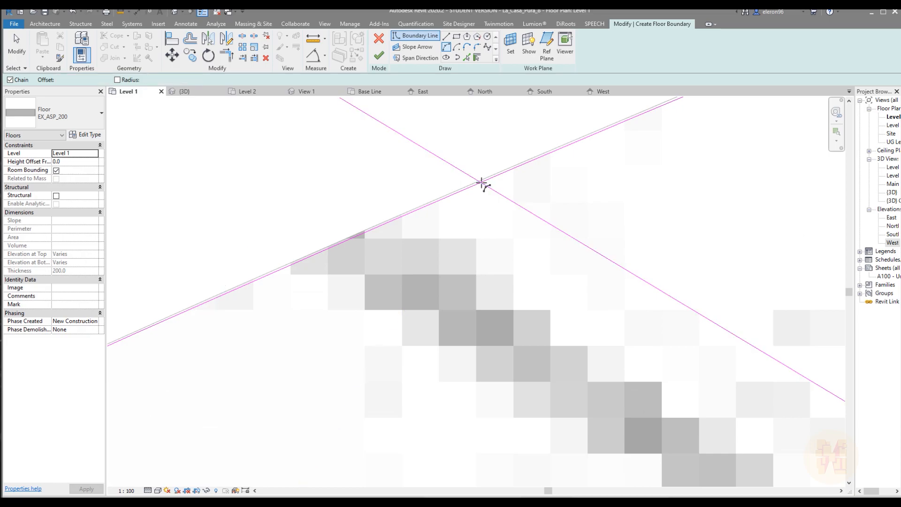
pyautogui.press('Escape')
# Remove the re-picked driveway curve from the floor boundary
pyautogui.click(493, 178)
pyautogui.scroll(-4, 493, 178)
pyautogui.scroll(-3, 603, 201)
pyautogui.scroll(5, 523, 223)
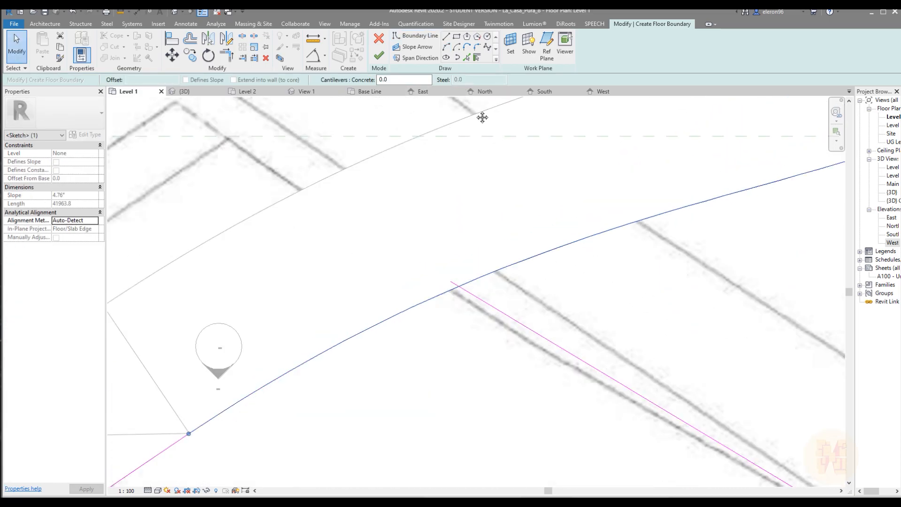
pyautogui.moveTo(475, 123); pyautogui.dragTo(521, 91, button='middle')
pyautogui.press('Escape')
# Try tracing the driveway's curved edge with a spline boundary starting at the ramp corner, and delete the spline
pyautogui.click(488, 50)
pyautogui.click(237, 402)
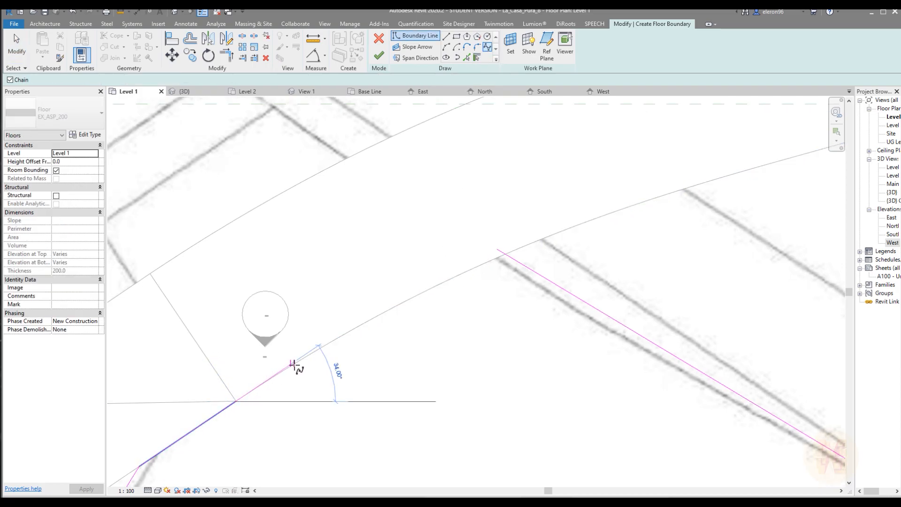
pyautogui.scroll(5, 300, 363)
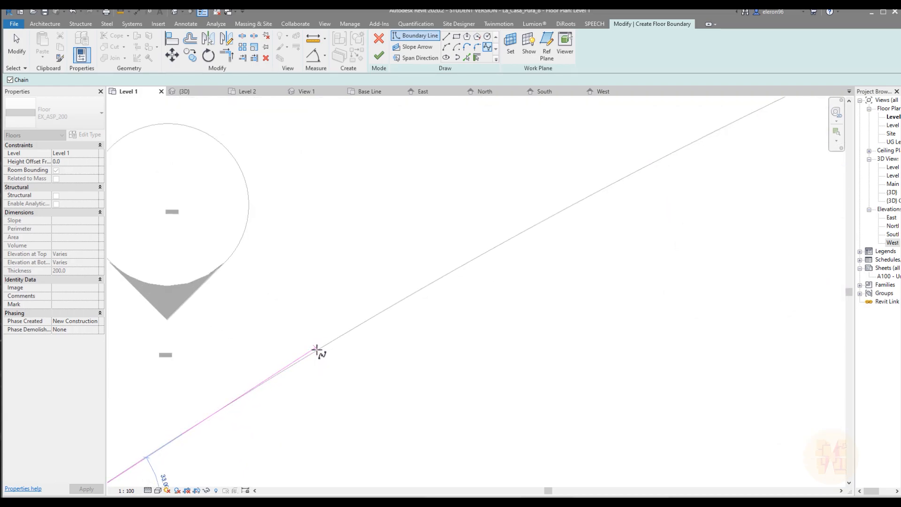
pyautogui.scroll(3, 319, 350)
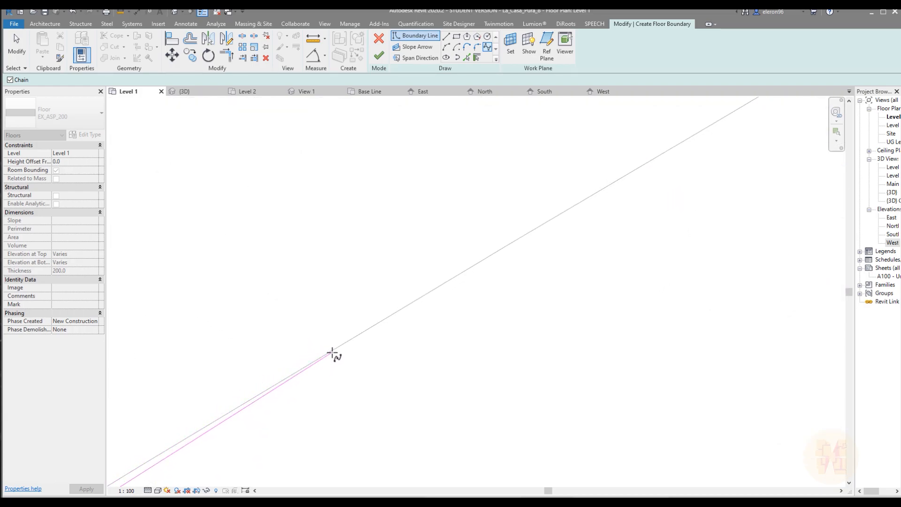
pyautogui.click(332, 351)
pyautogui.scroll(-3, 334, 351)
pyautogui.moveTo(467, 298); pyautogui.dragTo(294, 365, button='middle')
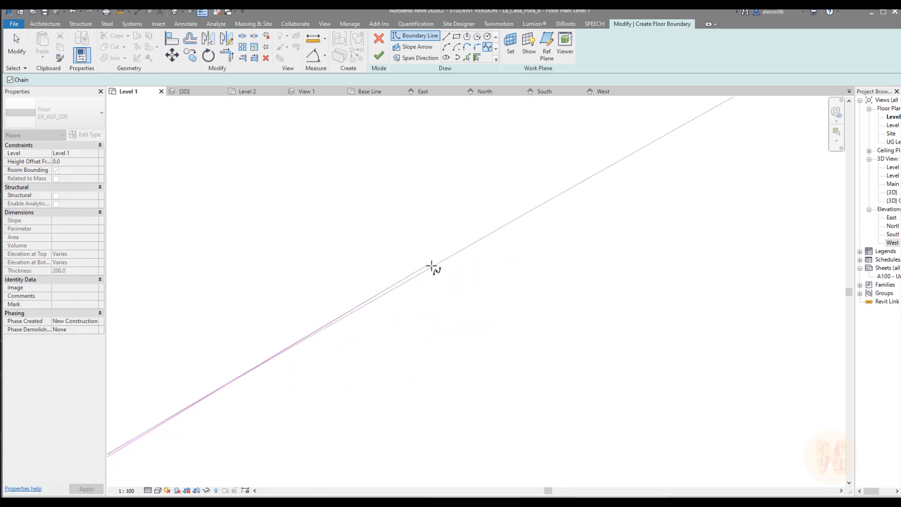
pyautogui.click(444, 261)
pyautogui.moveTo(583, 219); pyautogui.dragTo(301, 382, button='middle')
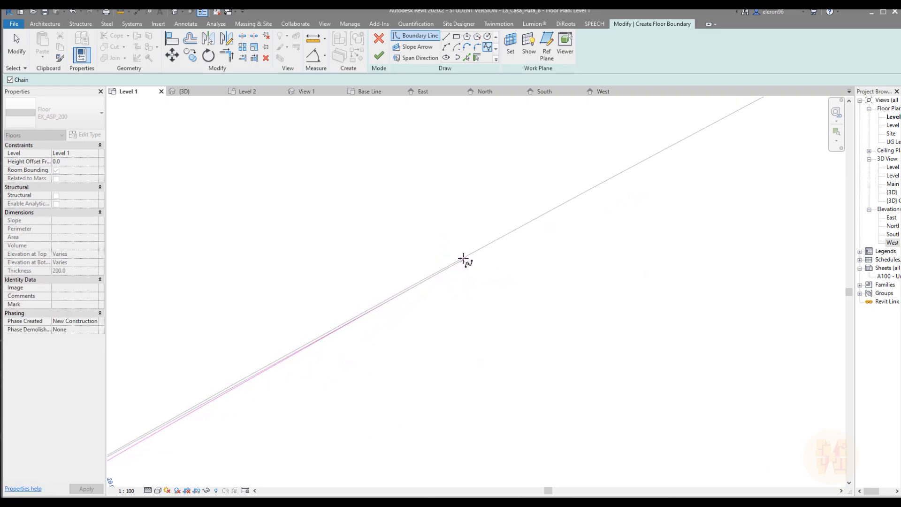
pyautogui.click(471, 252)
pyautogui.scroll(-4, 467, 255)
pyautogui.press('Escape')
pyautogui.press('Escape')
pyautogui.click(420, 283)
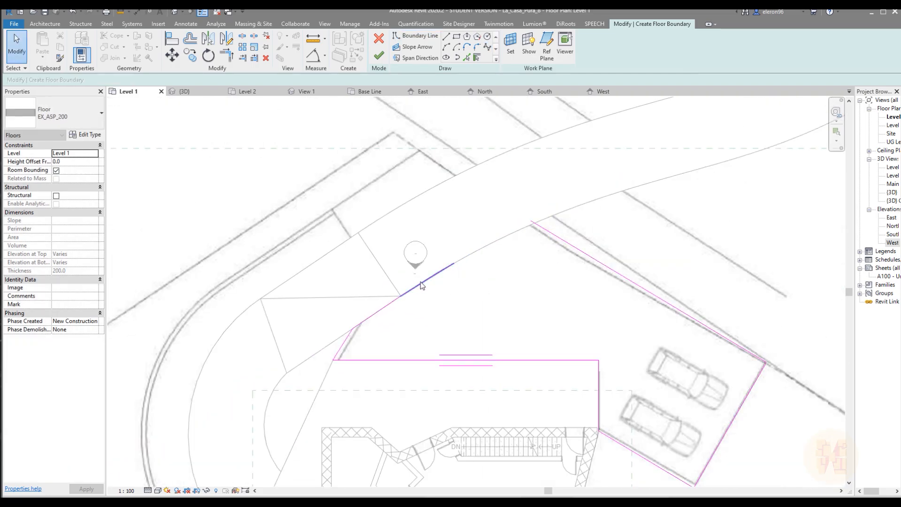
pyautogui.press('Delete')
# Copy all the parking area's boundary lines and cancel the unfinished floor sketch
pyautogui.moveTo(501, 313); pyautogui.dragTo(386, 197, button='middle')
pyautogui.moveTo(323, 184); pyautogui.dragTo(328, 218, button='middle')
pyautogui.moveTo(220, 135)
pyautogui.mouseDown()
pyautogui.moveTo(554, 379)
pyautogui.moveTo(669, 437)
pyautogui.mouseUp()
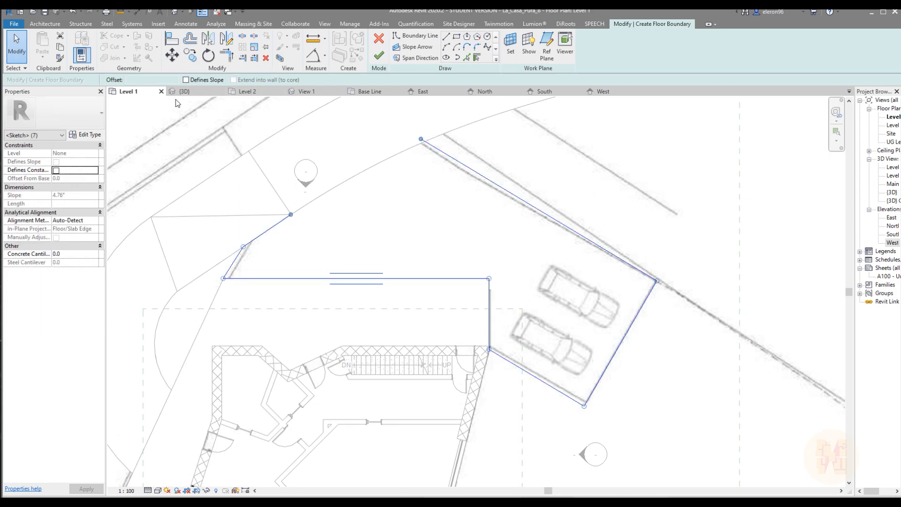
pyautogui.click(375, 46)
pyautogui.click(451, 277)
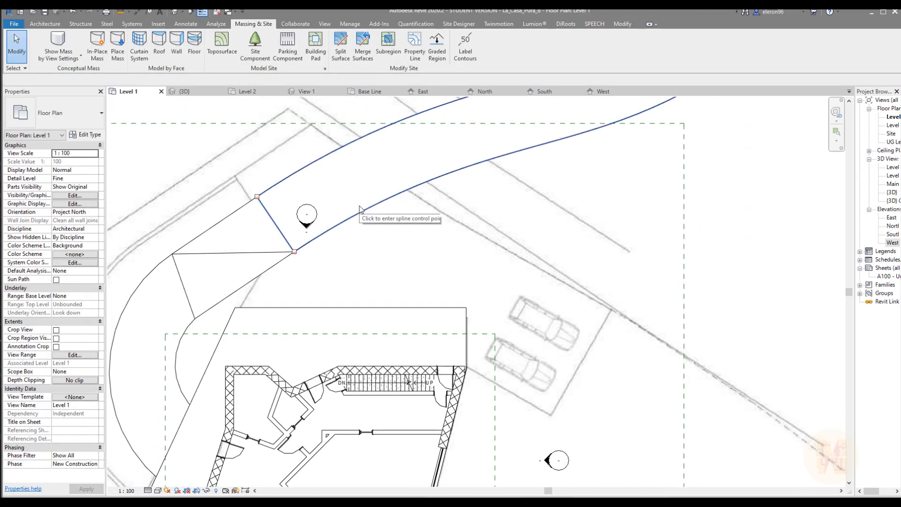
# Edit the boundary of the curved EX_ASP_200 driveway floor and paste the copied parking lines in their original place
pyautogui.click(355, 210)
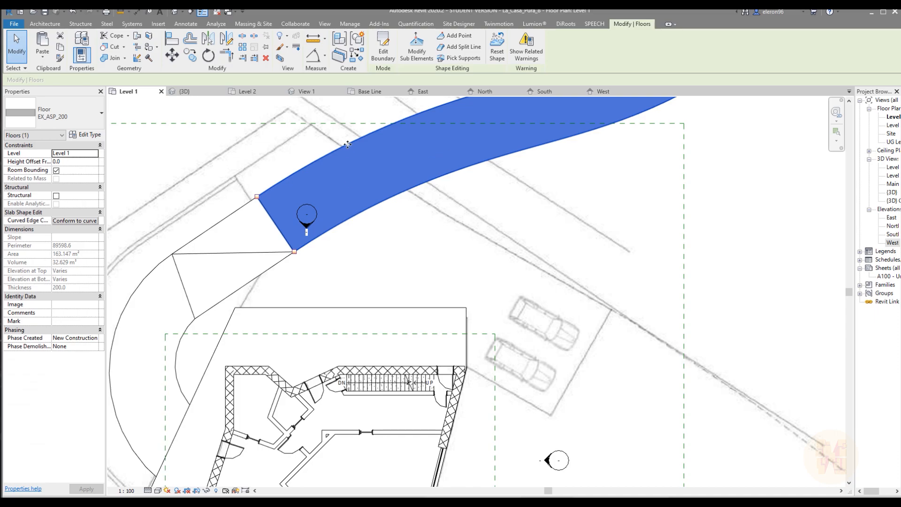
pyautogui.click(383, 47)
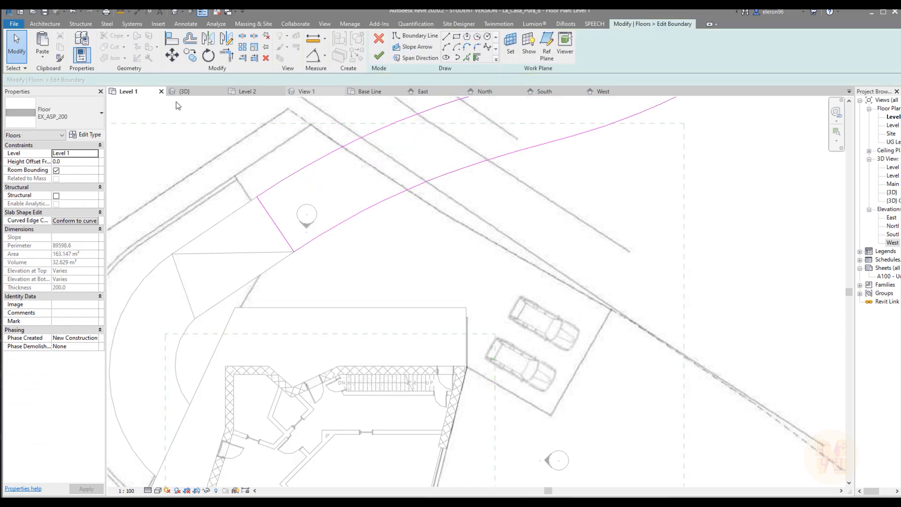
pyautogui.click(43, 55)
pyautogui.click(65, 133)
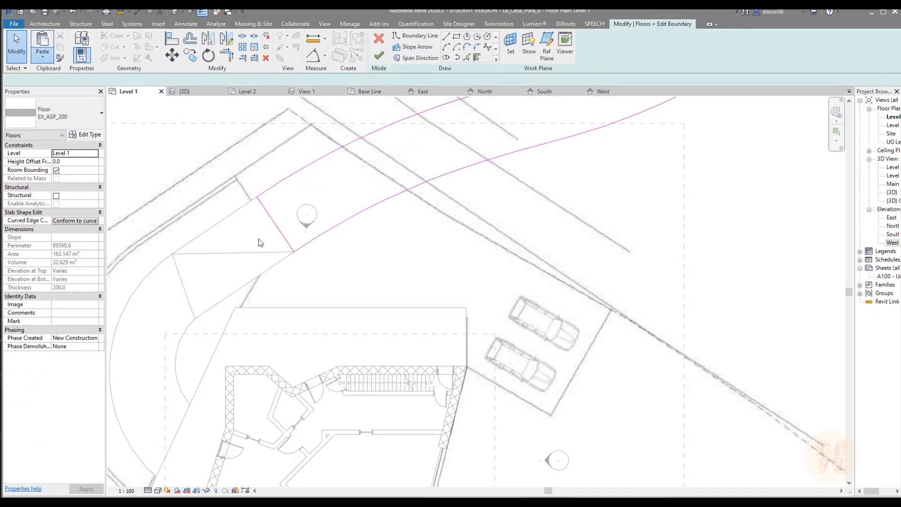
pyautogui.scroll(2, 399, 213)
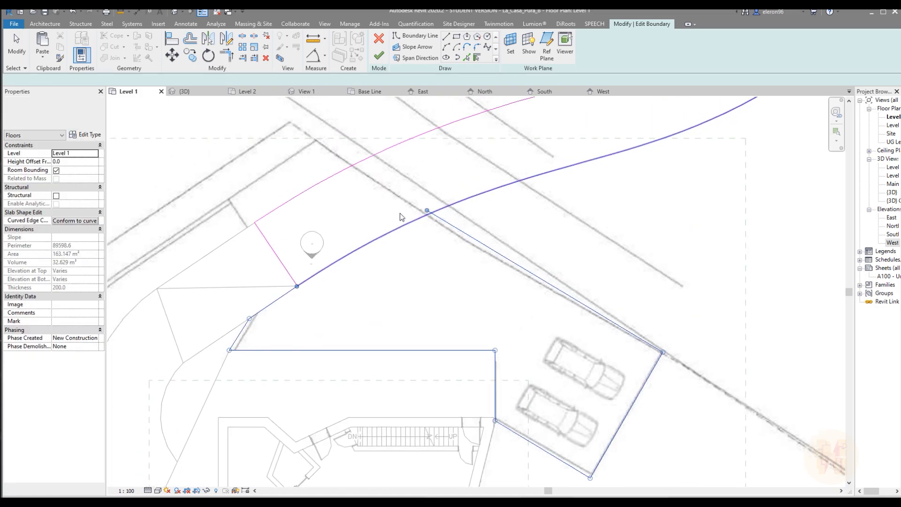
# Try to trim or split the driveway floor's curved edge at the pasted diagonal parking line
pyautogui.press('t')
pyautogui.press('r')
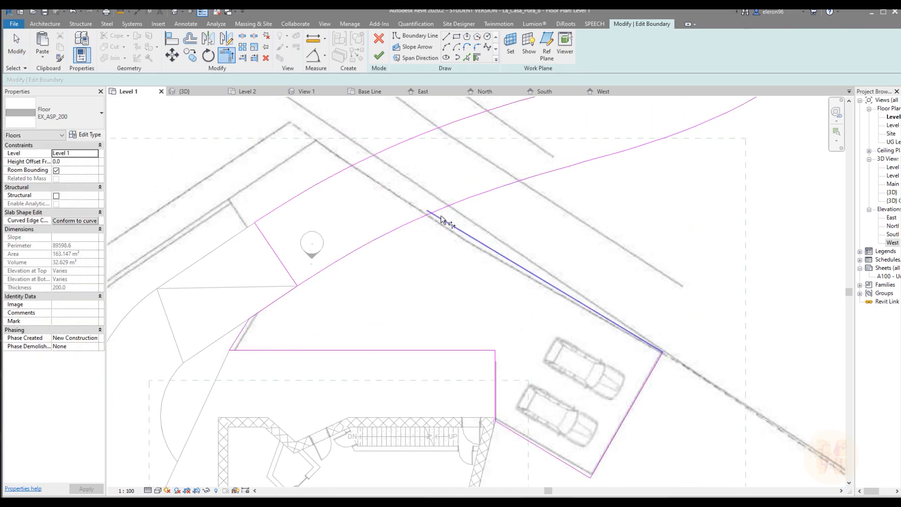
pyautogui.press('Escape')
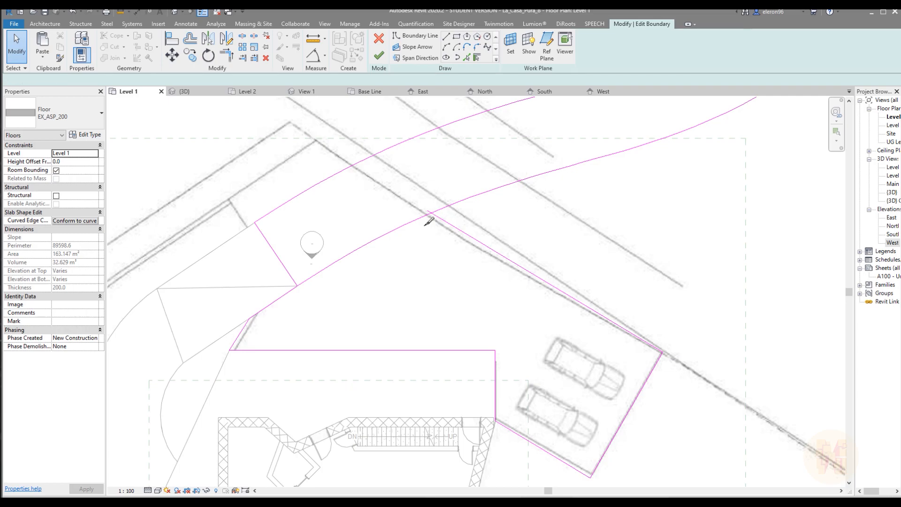
pyautogui.press('s')
pyautogui.press('l')
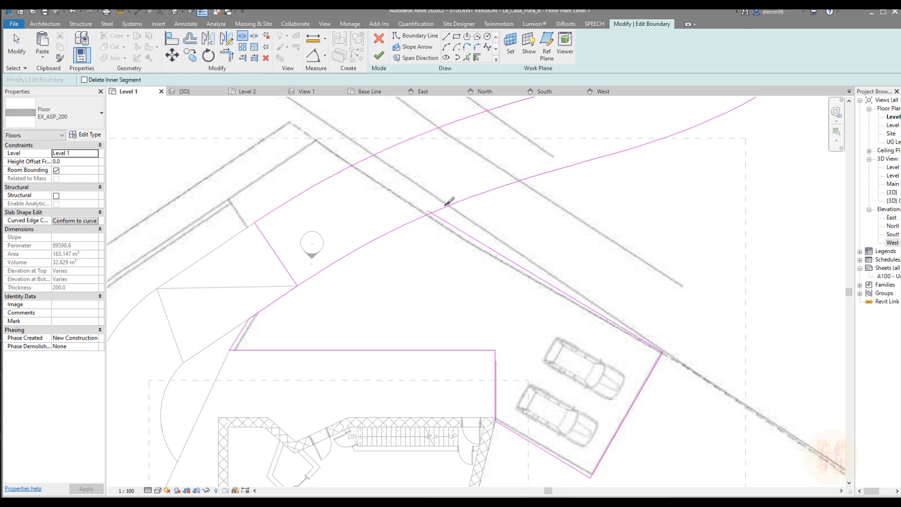
pyautogui.press('Escape')
pyautogui.click(442, 210)
pyautogui.moveTo(529, 207); pyautogui.dragTo(456, 243, button='middle')
pyautogui.moveTo(367, 270); pyautogui.dragTo(427, 262, button='middle')
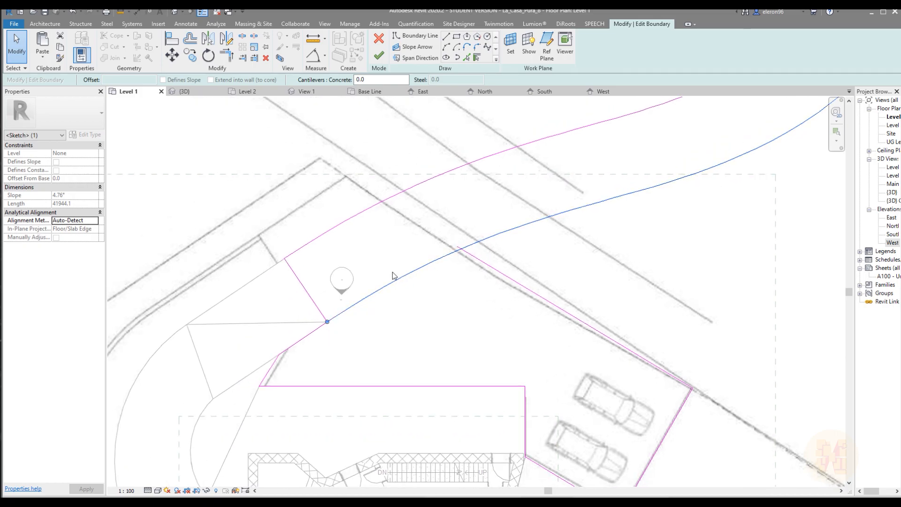
# Retry trimming and splitting the curved driveway edge where it crosses the parking area's diagonal line
pyautogui.moveTo(463, 252); pyautogui.dragTo(350, 283, button='middle')
pyautogui.scroll(3, 350, 283)
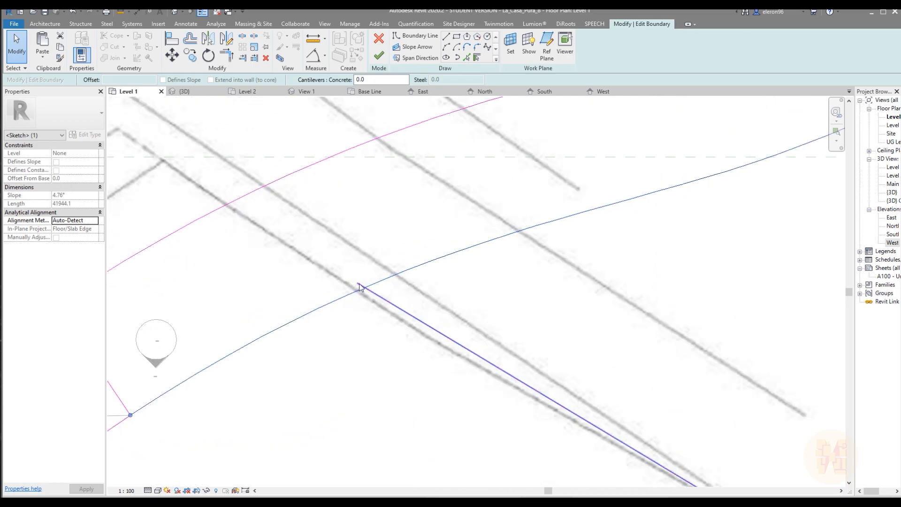
pyautogui.press('t')
pyautogui.press('r')
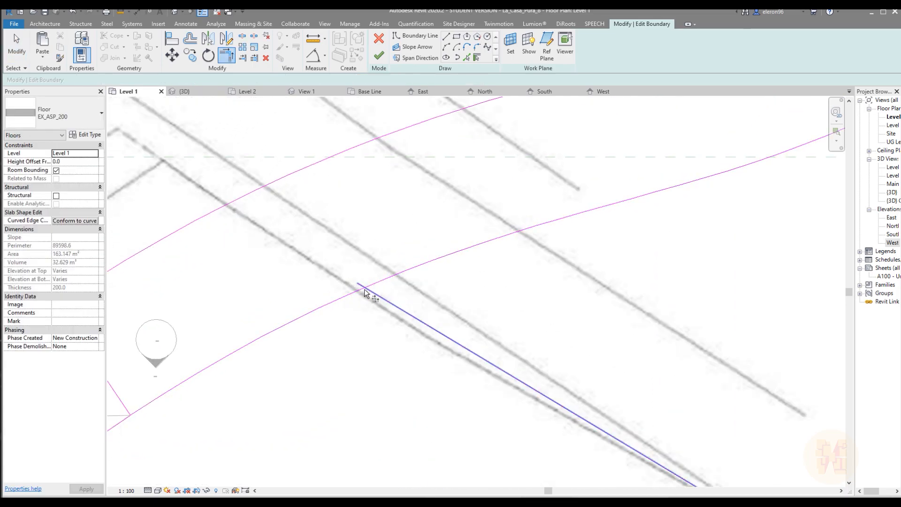
pyautogui.scroll(1, 364, 289)
pyautogui.press('Escape')
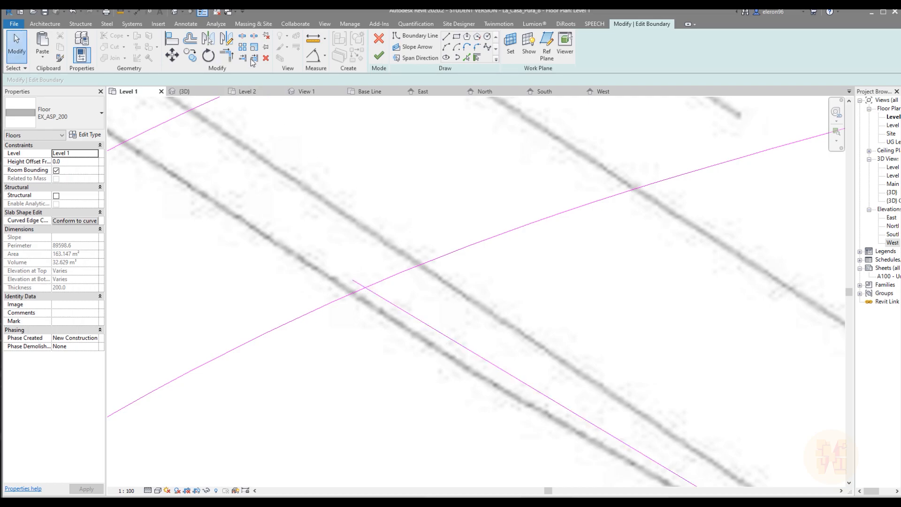
pyautogui.click(242, 36)
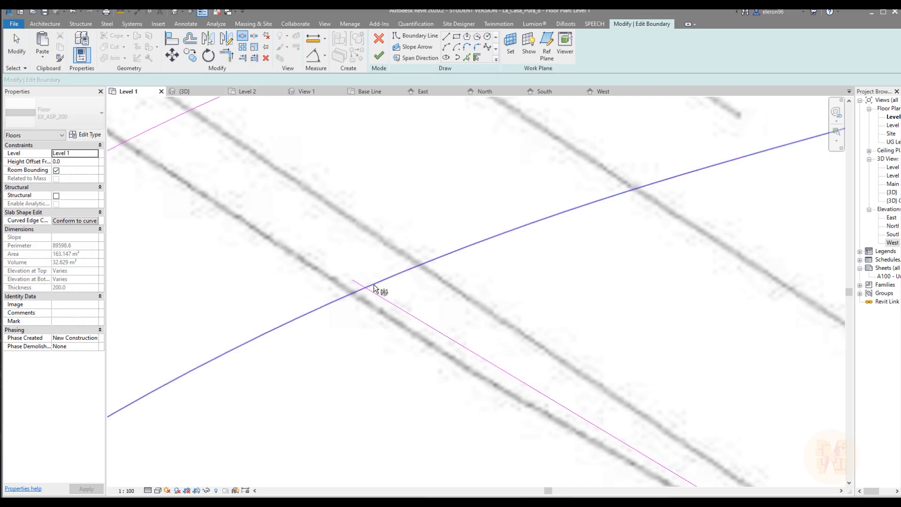
pyautogui.press('Escape')
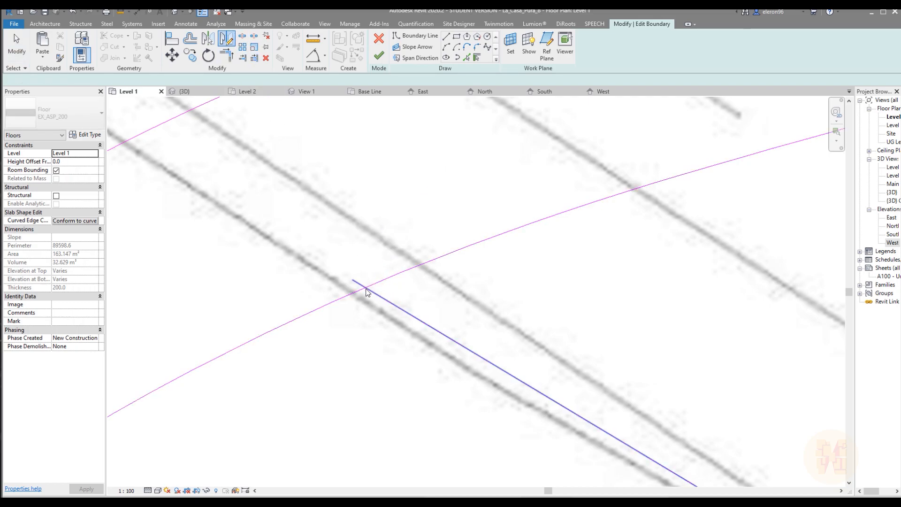
pyautogui.click(357, 286)
pyautogui.press('Escape')
pyautogui.scroll(-2, 323, 308)
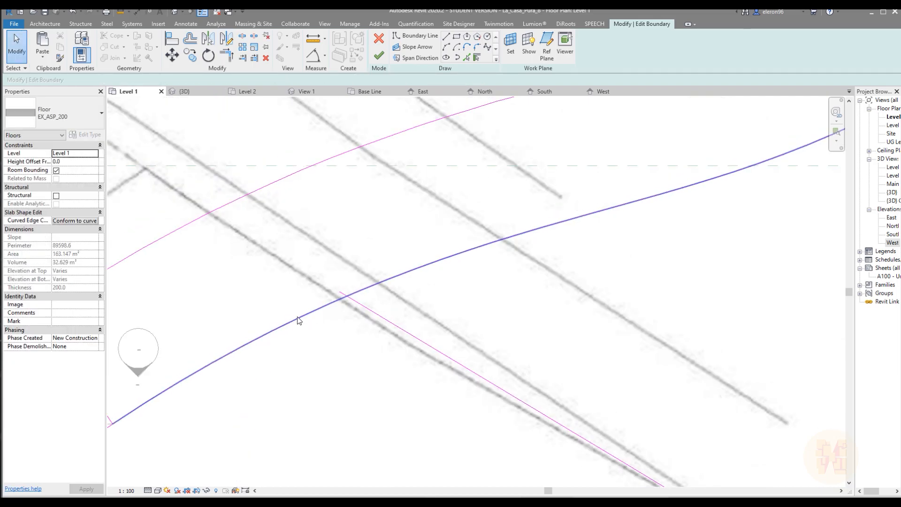
# Trace the driveway's outer curved edge with a spline boundary from the diagonal parking line to the driveway's far end corner
pyautogui.click(488, 48)
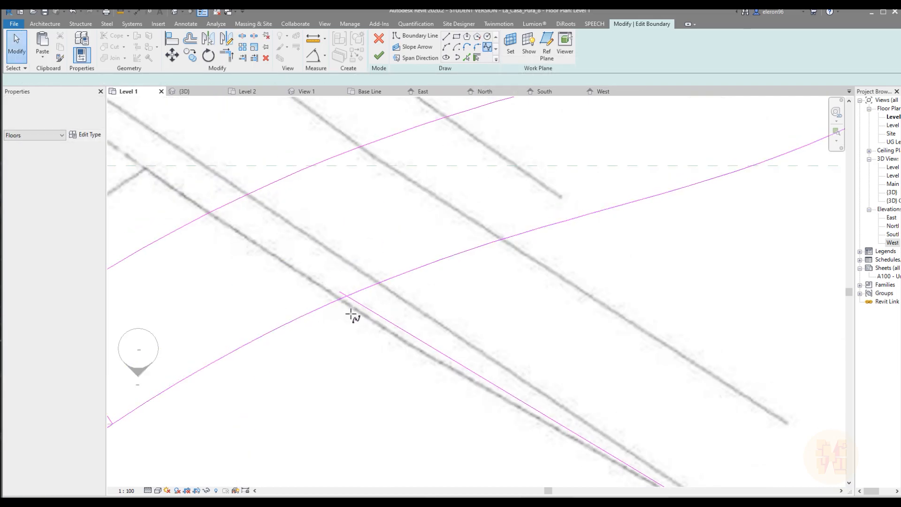
pyautogui.scroll(3, 346, 297)
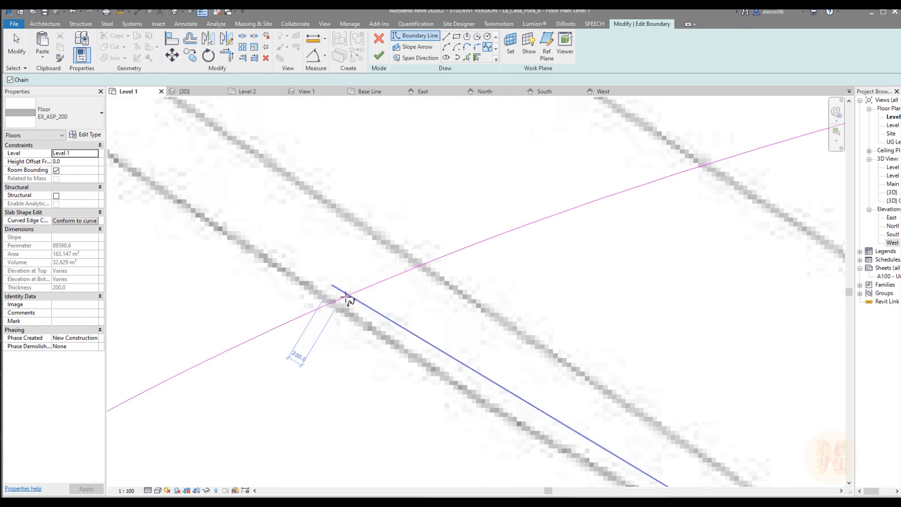
pyautogui.click(351, 294)
pyautogui.scroll(-3, 437, 258)
pyautogui.click(408, 280)
pyautogui.click(553, 237)
pyautogui.moveTo(654, 195); pyautogui.dragTo(498, 294, button='middle')
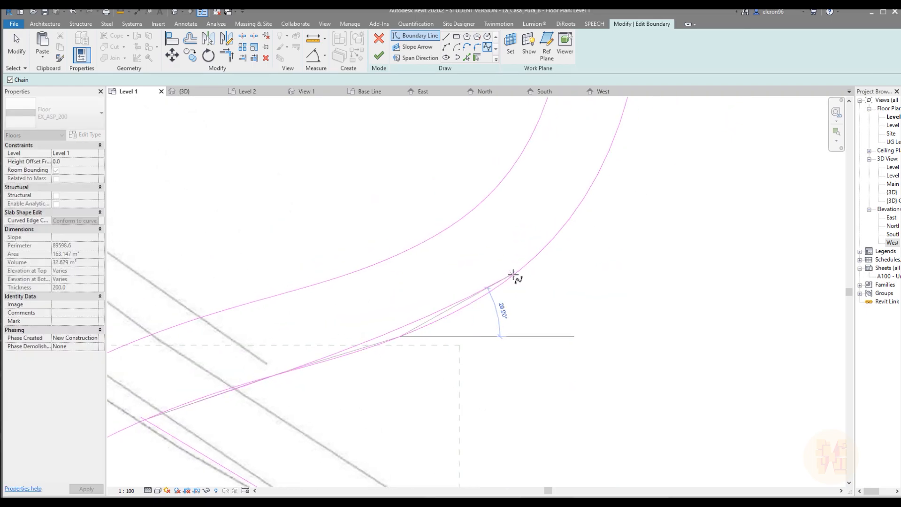
pyautogui.click(517, 274)
pyautogui.moveTo(603, 188); pyautogui.dragTo(482, 315, button='middle')
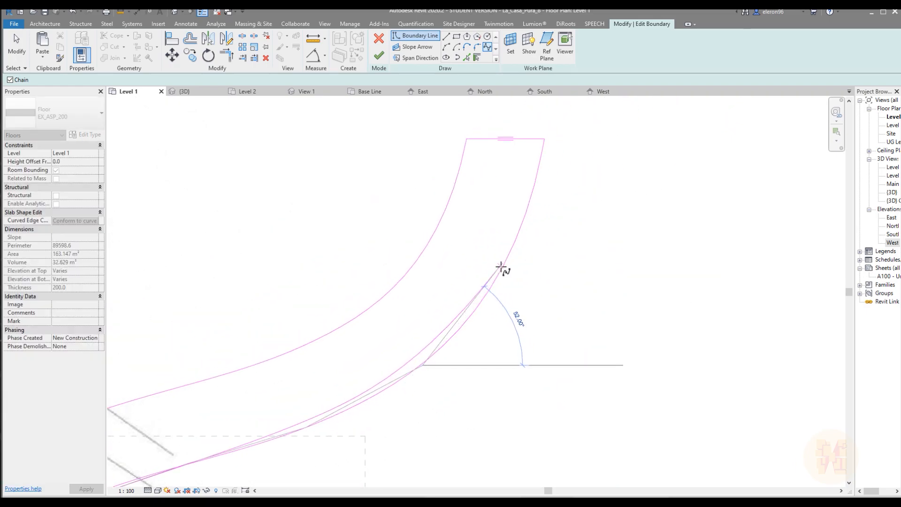
pyautogui.click(463, 324)
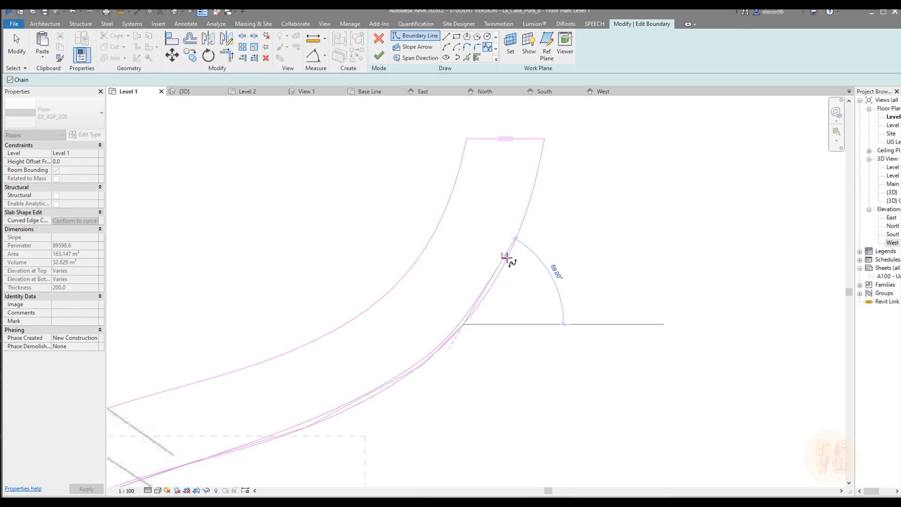
pyautogui.scroll(3, 512, 253)
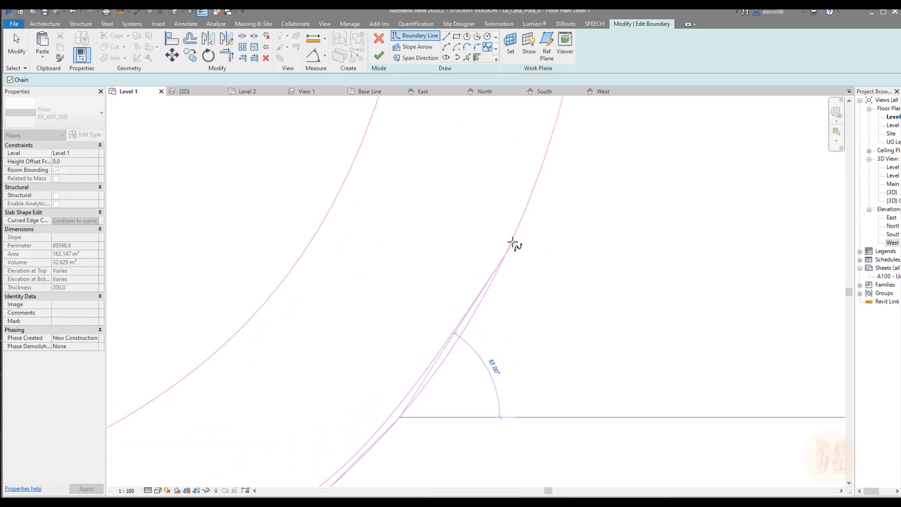
pyautogui.click(515, 238)
pyautogui.moveTo(551, 184); pyautogui.dragTo(439, 359, button='middle')
pyautogui.click(454, 237)
pyautogui.click(469, 167)
pyautogui.press('Escape')
pyautogui.press('Escape')
# Delete the original outer curved edge and shorten the diagonal parking line to meet the new spline's start point
pyautogui.scroll(-4, 452, 281)
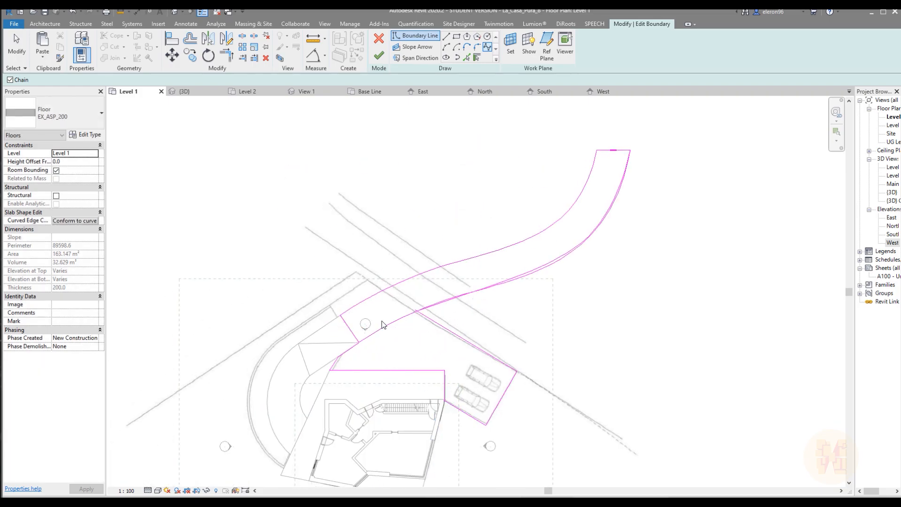
pyautogui.scroll(5, 378, 339)
pyautogui.click(384, 336)
pyautogui.press('Delete')
pyautogui.scroll(4, 448, 303)
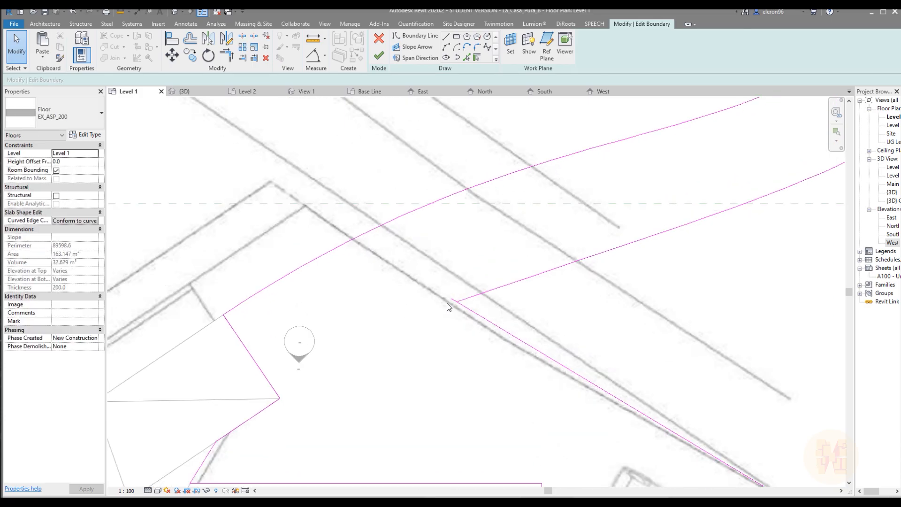
pyautogui.click(484, 308)
pyautogui.moveTo(450, 291); pyautogui.dragTo(464, 299)
pyautogui.scroll(-5, 471, 282)
pyautogui.press('Escape')
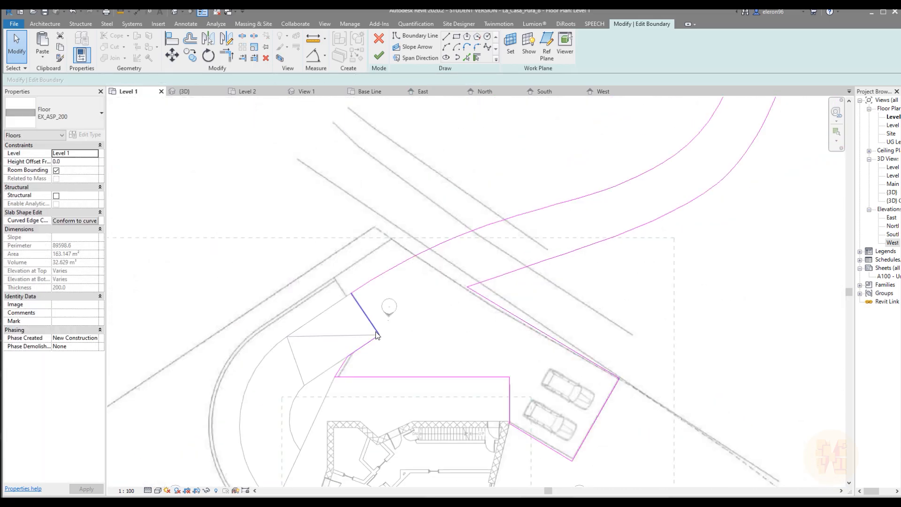
# Try to finish the floor boundary, and inspect the junction between the new spline and the diagonal parking line
pyautogui.scroll(5, 372, 335)
pyautogui.scroll(-2, 423, 340)
pyautogui.moveTo(427, 348); pyautogui.dragTo(227, 278, button='middle')
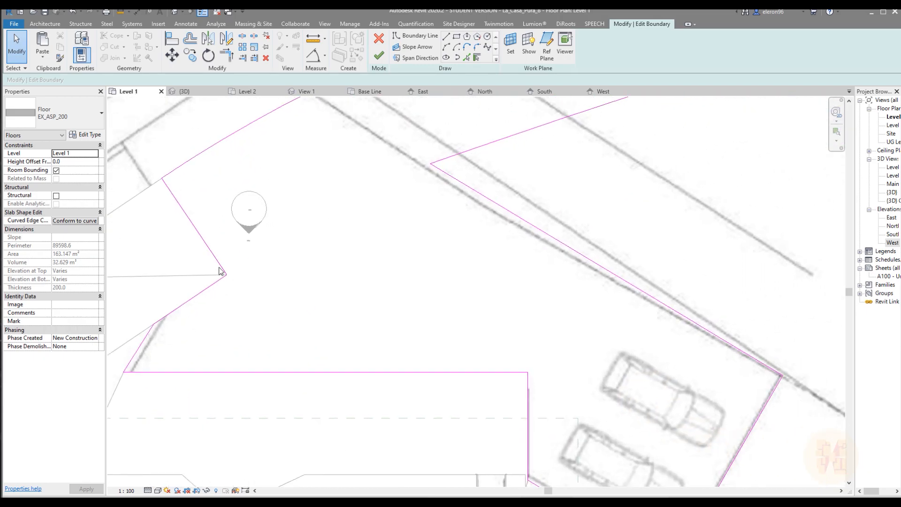
pyautogui.click(379, 56)
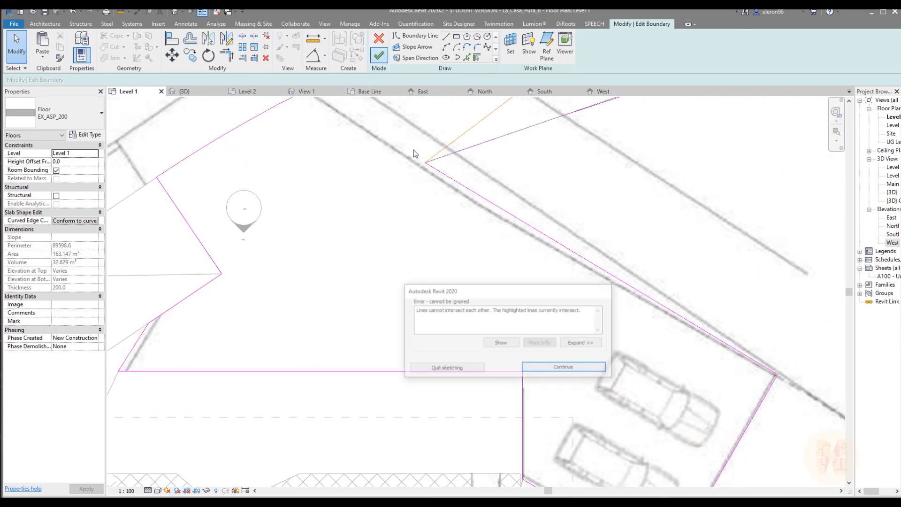
pyautogui.click(538, 366)
pyautogui.scroll(3, 448, 316)
pyautogui.click(364, 311)
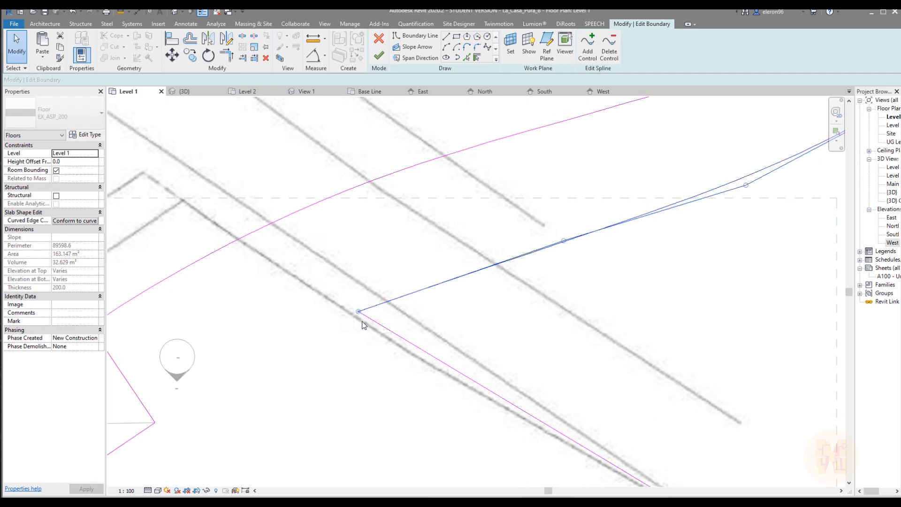
pyautogui.click(364, 315)
pyautogui.scroll(-2, 394, 308)
pyautogui.scroll(-1, 395, 308)
pyautogui.moveTo(462, 342); pyautogui.dragTo(323, 416, button='middle')
pyautogui.press('Escape')
pyautogui.scroll(-4, 423, 310)
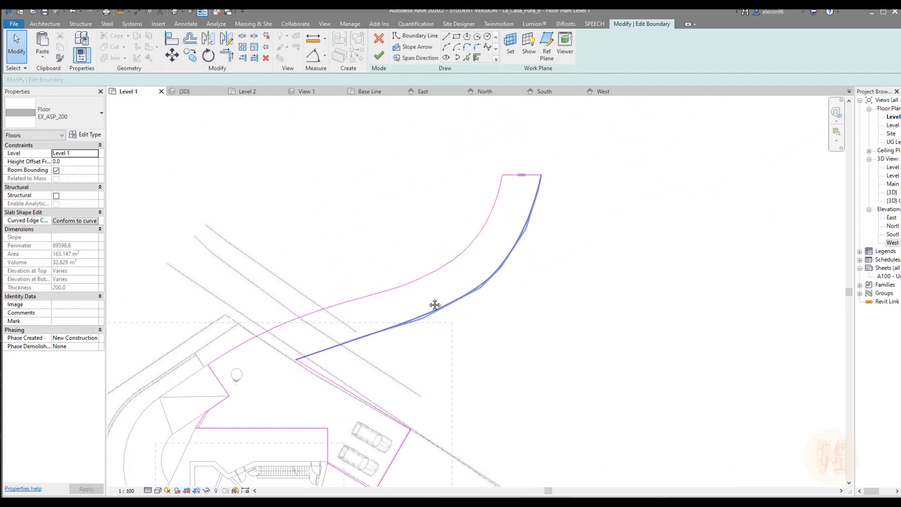
# Retry finishing the boundary, and delete the leftover line overlapping the spline at the driveway's far end corner
pyautogui.click(378, 55)
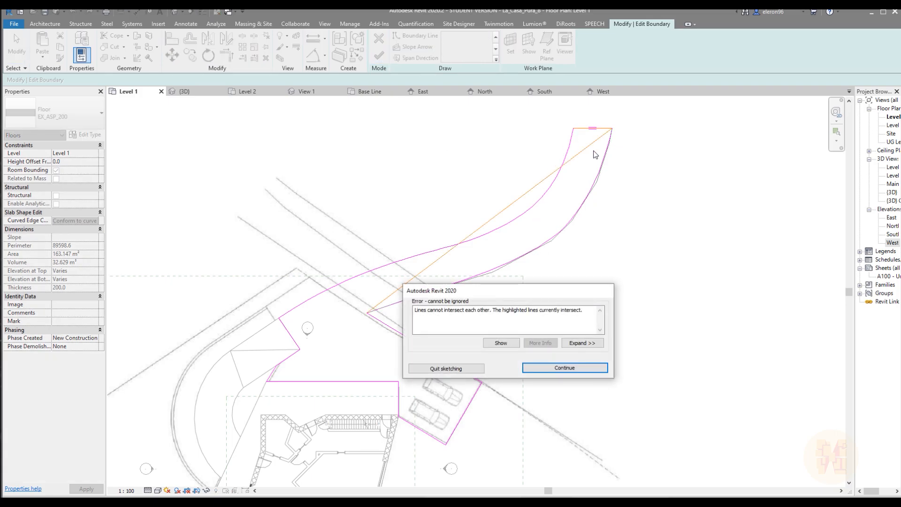
pyautogui.click(565, 367)
pyautogui.click(595, 128)
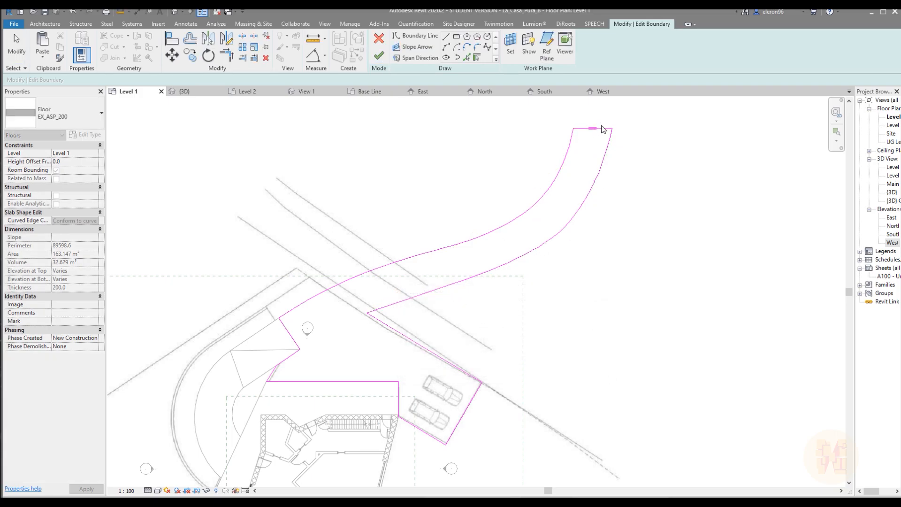
pyautogui.scroll(5, 626, 114)
pyautogui.scroll(4, 568, 157)
pyautogui.scroll(3, 559, 226)
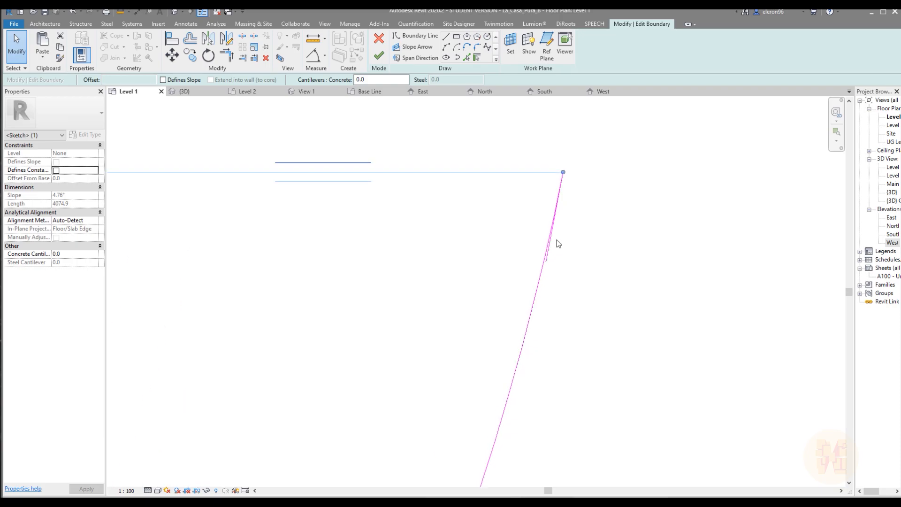
pyautogui.press('Escape')
pyautogui.moveTo(557, 241); pyautogui.dragTo(615, 137)
pyautogui.press('Delete')
# Finish the merged driveway floor boundary, dismissing the save reminder and leaving the walls unattached to the floor
pyautogui.click(379, 56)
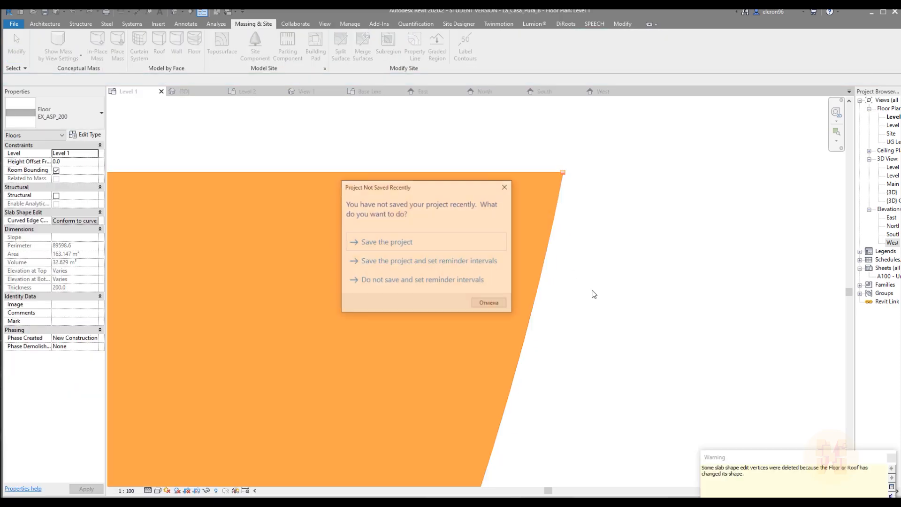
pyautogui.click(490, 303)
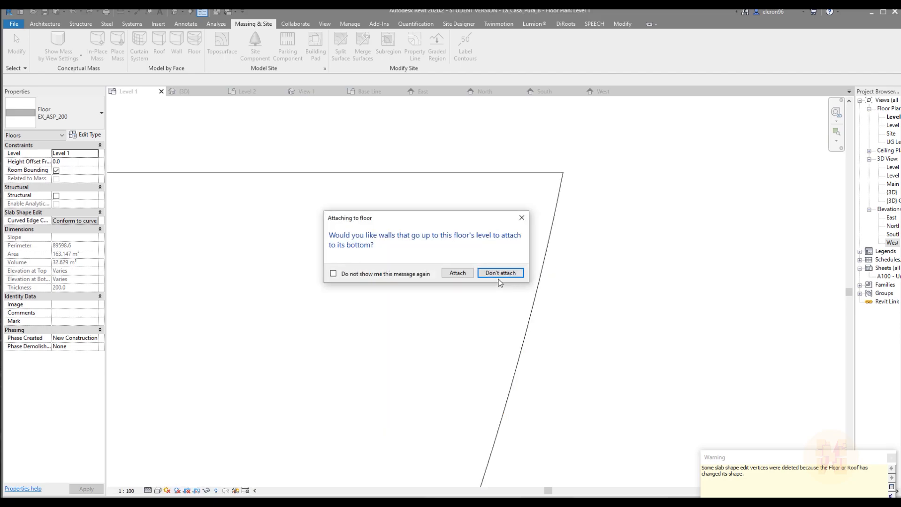
pyautogui.click(483, 276)
pyautogui.scroll(-8, 570, 270)
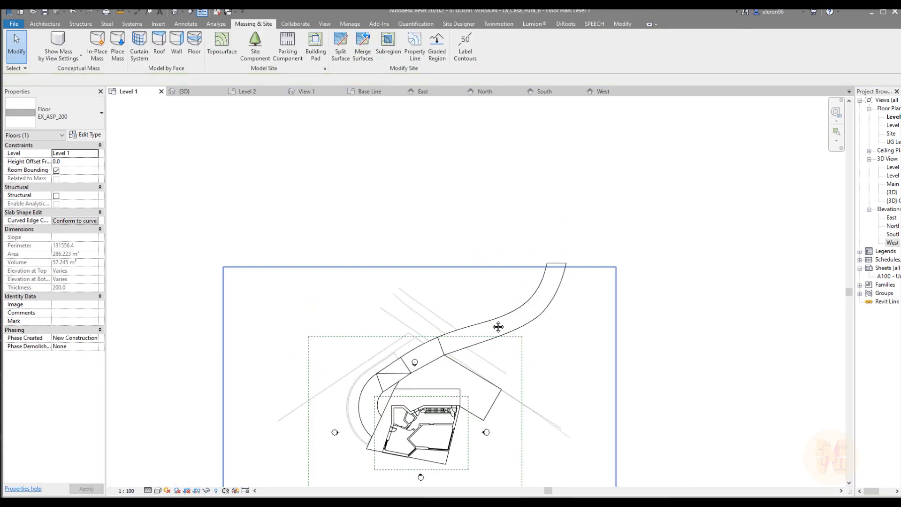
pyautogui.press('Escape')
pyautogui.scroll(5, 471, 276)
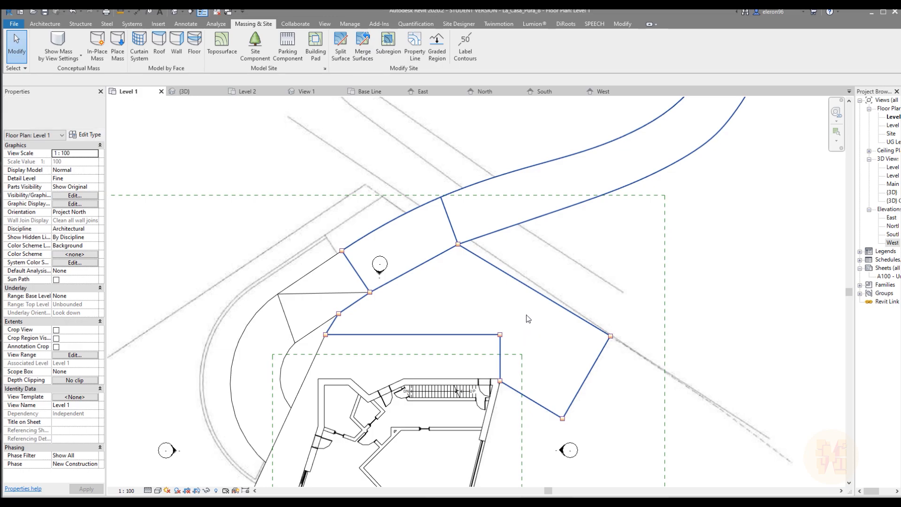
# Switch to the 3D view, select the topography, and examine where the terrain covers the parking area
pyautogui.click(184, 91)
pyautogui.scroll(-3, 351, 218)
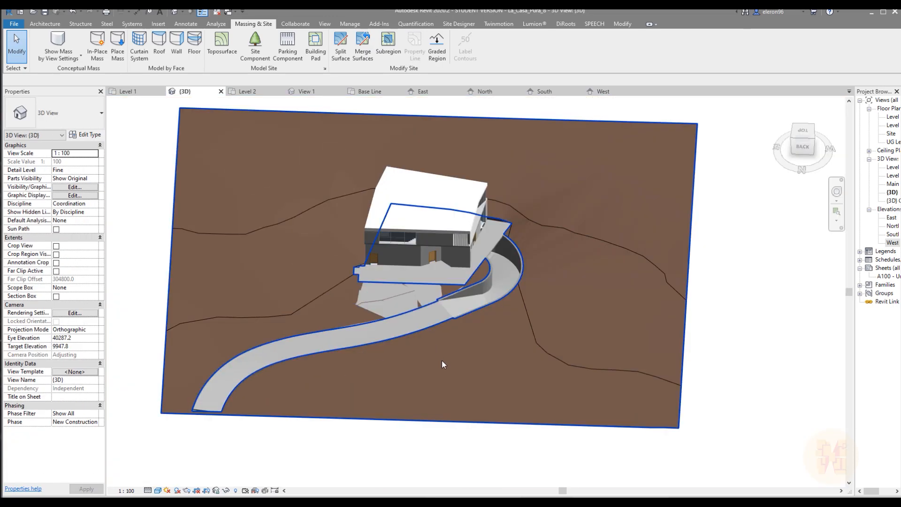
pyautogui.click(286, 312)
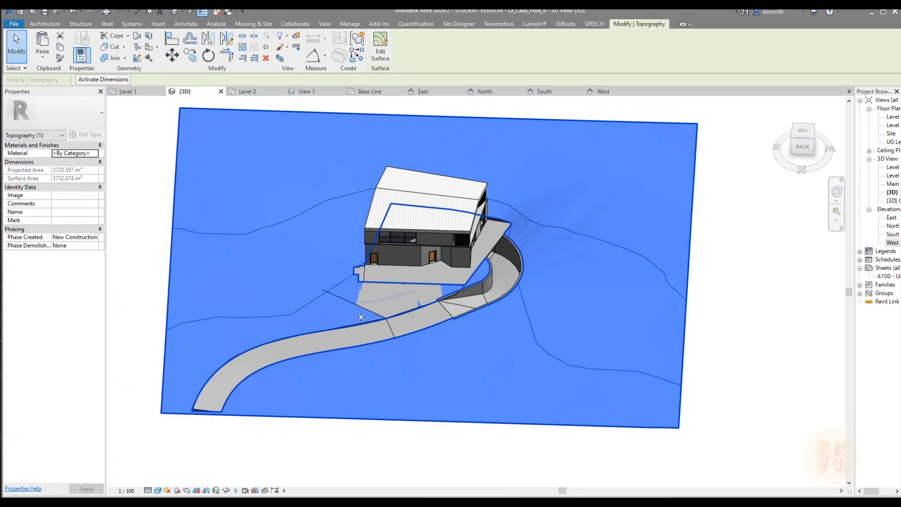
pyautogui.keyDown('shift'); pyautogui.moveTo(287, 315); pyautogui.dragTo(446, 355, button='middle'); pyautogui.keyUp('shift')
pyautogui.scroll(3, 408, 353)
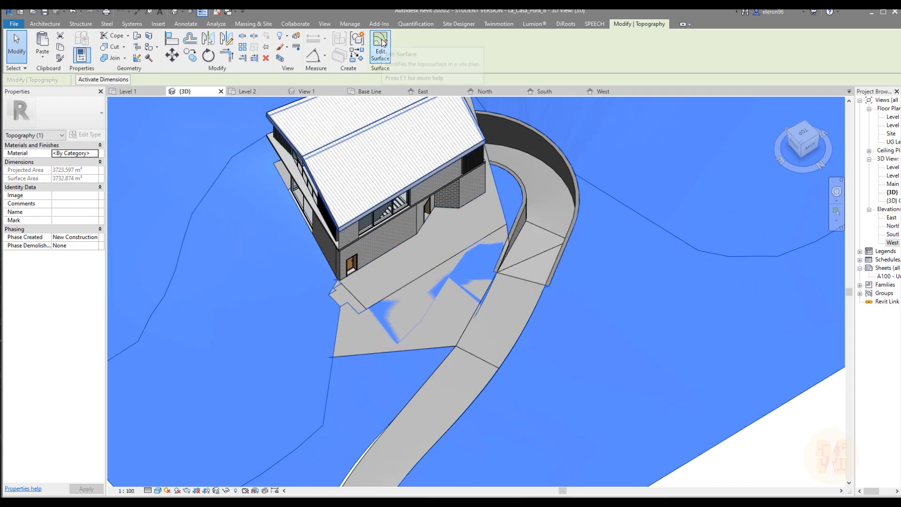
# Split the topography along the parking area's outline and remove the separated surface piece covering the parking floor
pyautogui.click(254, 23)
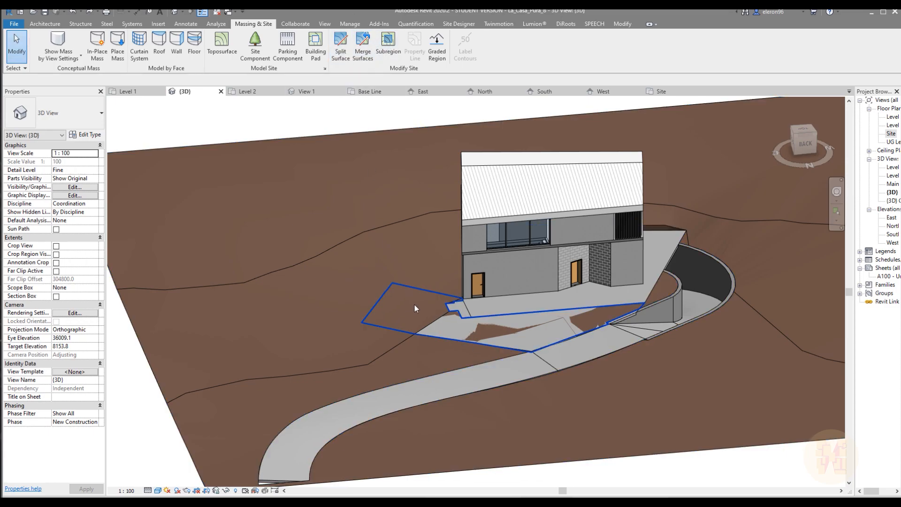
pyautogui.click(392, 320)
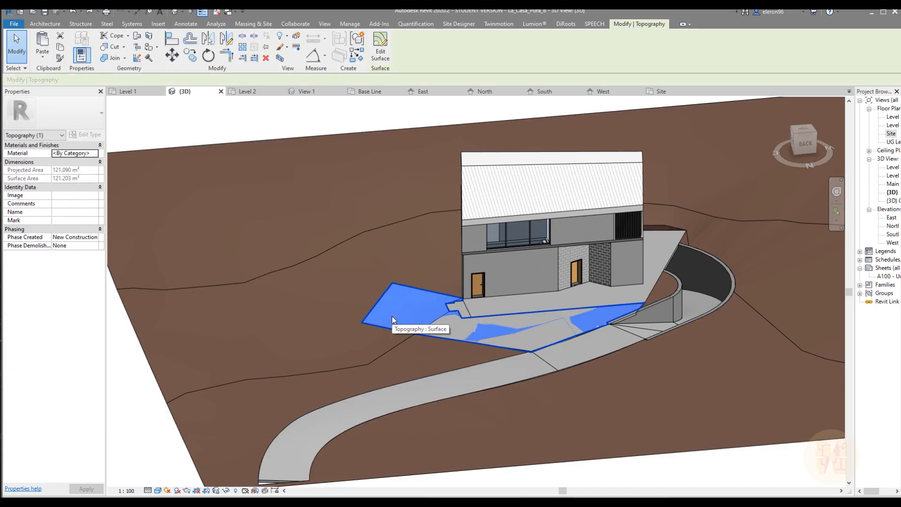
pyautogui.press('Escape')
# Edit the main topography surface and align its points along the parking floor's outer edge and back corner to the floor's top face
pyautogui.scroll(6, 497, 243)
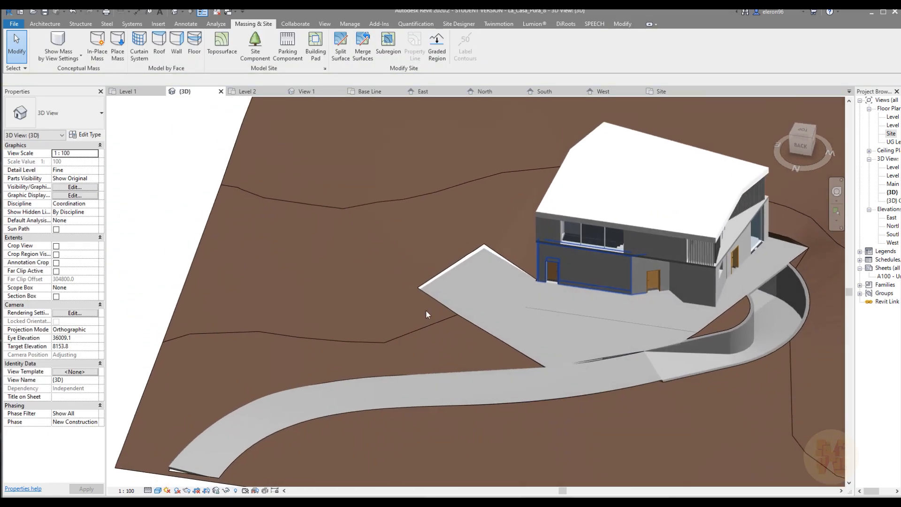
pyautogui.click(432, 249)
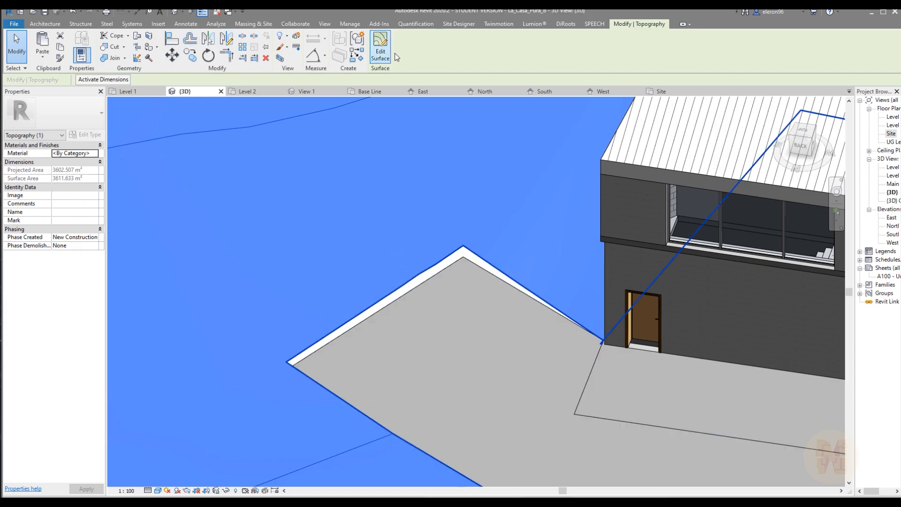
pyautogui.click(381, 49)
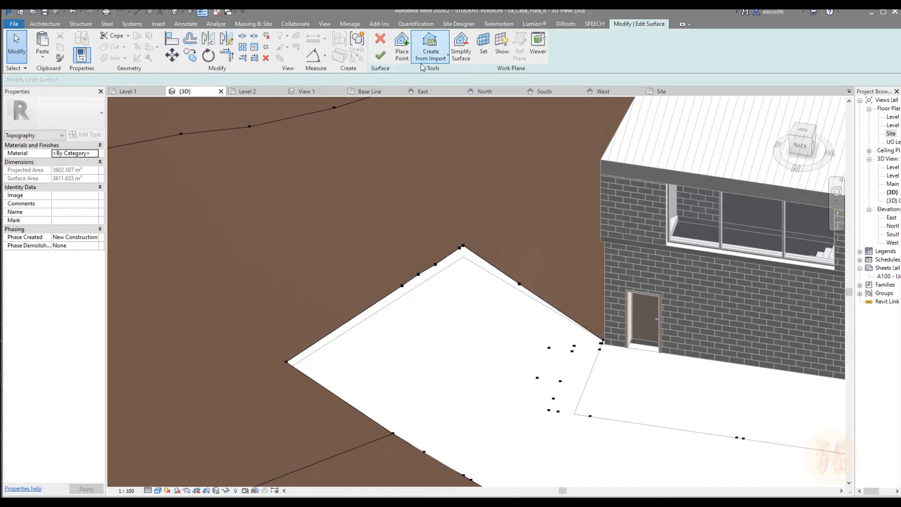
pyautogui.press('a')
pyautogui.press('l')
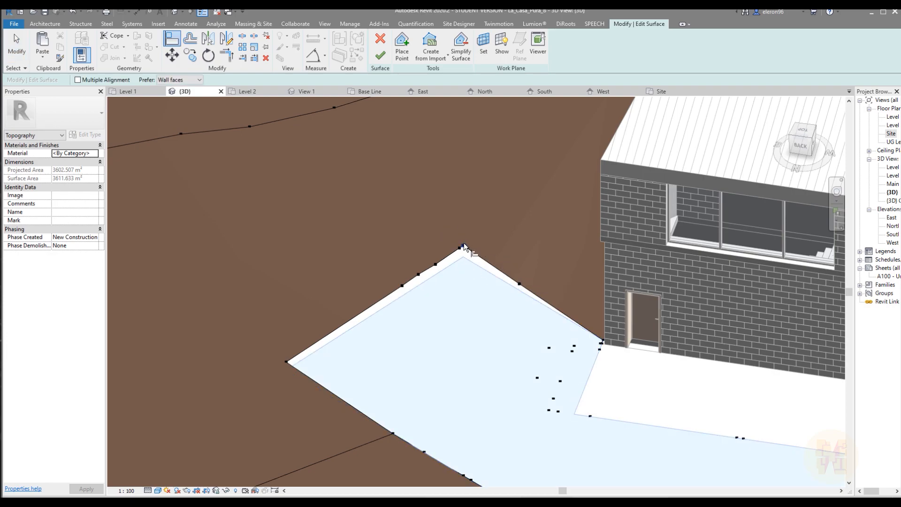
pyautogui.click(464, 245)
pyautogui.click(462, 249)
pyautogui.click(420, 282)
pyautogui.click(417, 275)
pyautogui.click(401, 288)
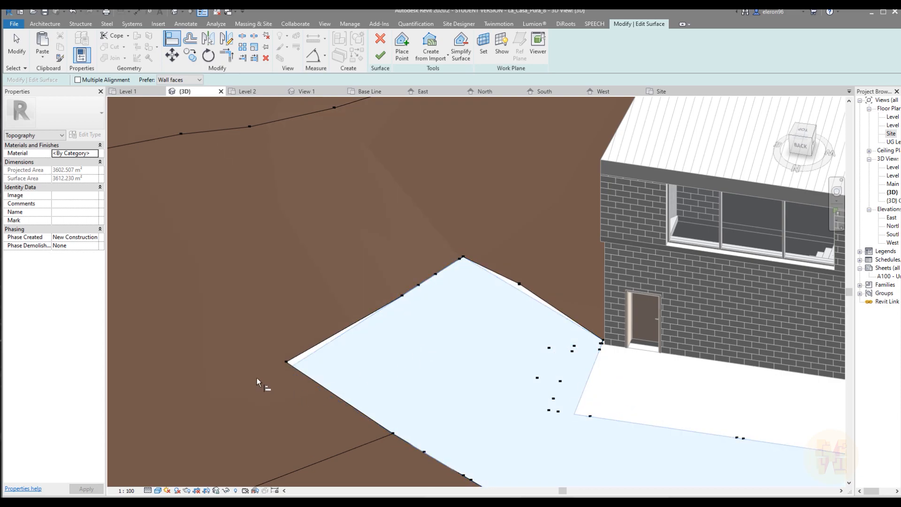
pyautogui.click(285, 362)
# Align the surface points along the parking floor's driveway-side edge to the floor's top face, and finish the surface
pyautogui.scroll(-2, 409, 323)
pyautogui.keyDown('shift'); pyautogui.moveTo(485, 333); pyautogui.dragTo(281, 357, button='middle'); pyautogui.keyUp('shift')
pyautogui.scroll(2, 493, 339)
pyautogui.click(541, 230)
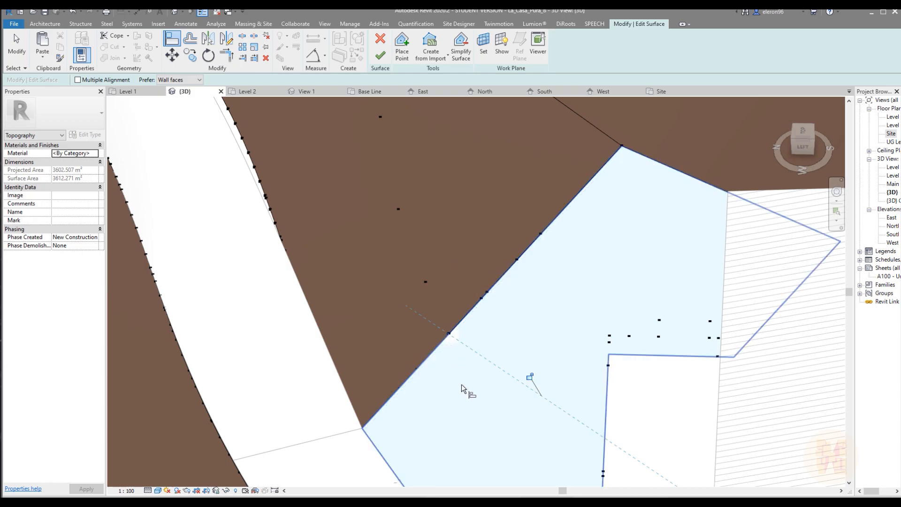
pyautogui.click(417, 368)
pyautogui.click(434, 386)
pyautogui.click(398, 387)
pyautogui.scroll(-3, 488, 381)
pyautogui.keyDown('shift'); pyautogui.moveTo(498, 379); pyautogui.dragTo(655, 349, button='middle'); pyautogui.keyUp('shift')
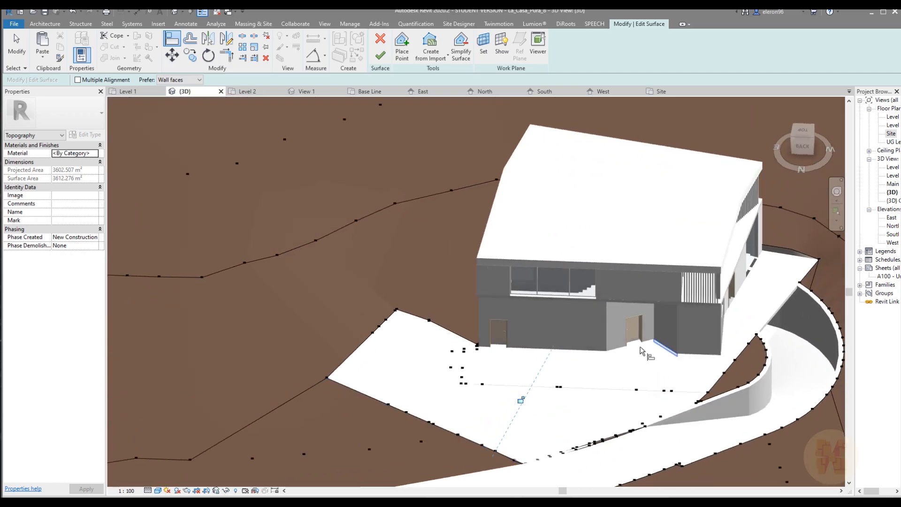
pyautogui.click(378, 62)
# Reopen the topography surface, align the leftover point on the parking edge near the house to the floor, and finish the surface
pyautogui.moveTo(483, 350)
pyautogui.keyDown('shift'); pyautogui.mouseDown(button='middle')
pyautogui.moveTo(525, 329)
pyautogui.moveTo(499, 346)
pyautogui.mouseUp(button='middle'); pyautogui.keyUp('shift')
pyautogui.scroll(2, 391, 339)
pyautogui.doubleClick(407, 280)
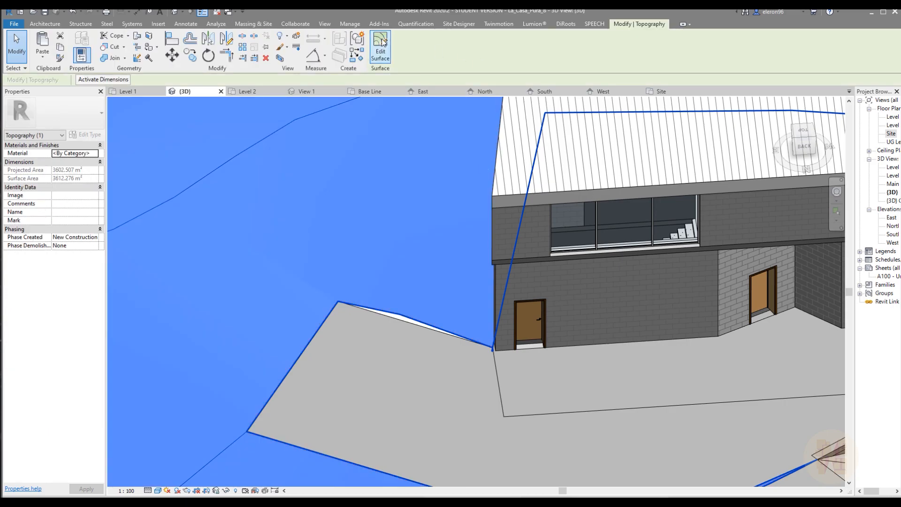
pyautogui.press('a')
pyautogui.press('l')
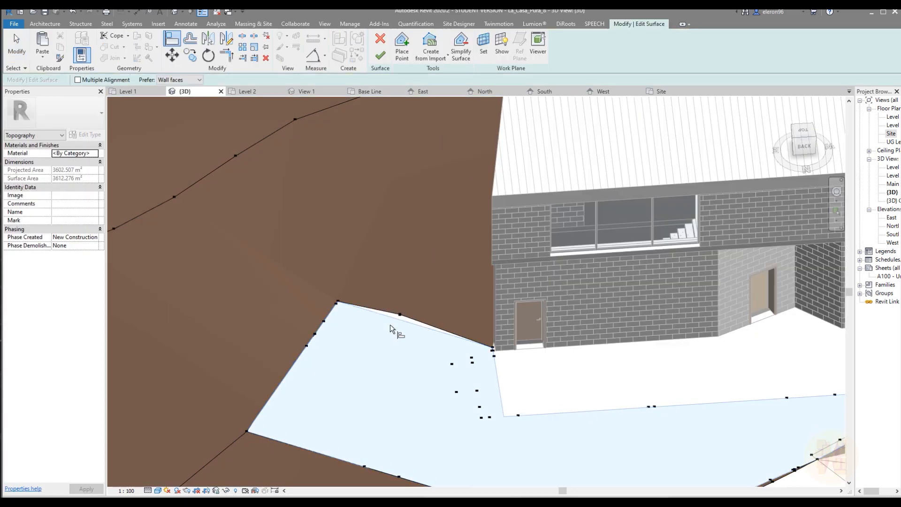
pyautogui.moveTo(387, 361)
pyautogui.keyDown('shift'); pyautogui.mouseDown(button='middle')
pyautogui.moveTo(359, 269)
pyautogui.moveTo(390, 360)
pyautogui.mouseUp(button='middle'); pyautogui.keyUp('shift')
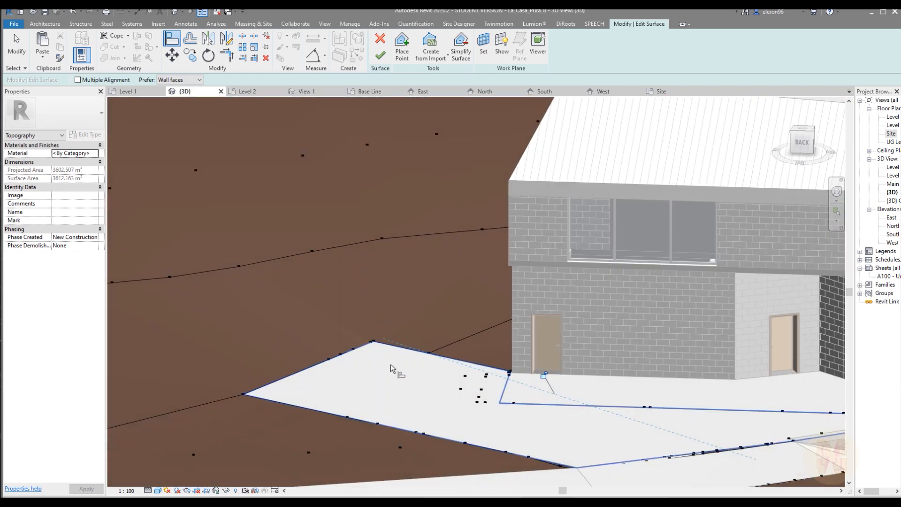
pyautogui.scroll(-5, 404, 303)
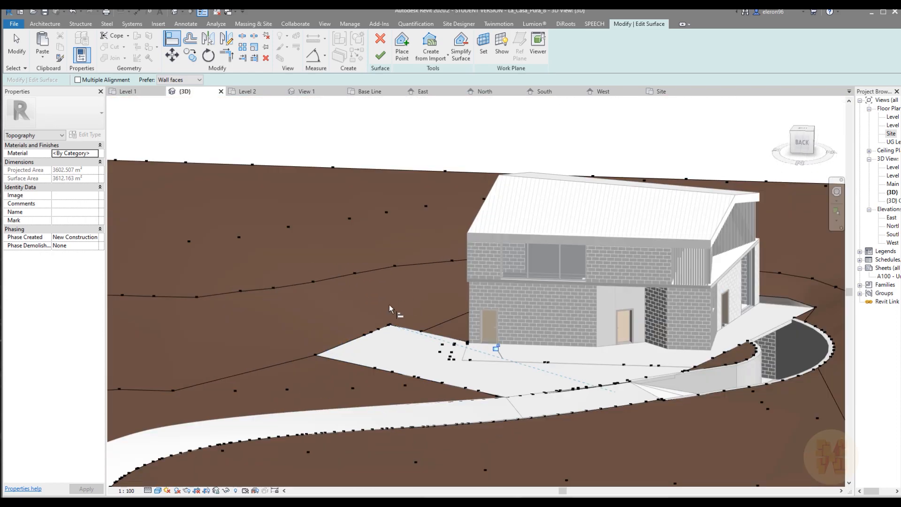
pyautogui.click(380, 56)
# Examine how the terrain meets the parking floor's edges and the driveway from several angles
pyautogui.moveTo(550, 365)
pyautogui.keyDown('shift'); pyautogui.mouseDown(button='middle')
pyautogui.moveTo(527, 362)
pyautogui.moveTo(530, 378)
pyautogui.moveTo(543, 376)
pyautogui.mouseUp(button='middle'); pyautogui.keyUp('shift')
pyautogui.keyDown('shift'); pyautogui.moveTo(488, 361); pyautogui.dragTo(415, 321, button='middle'); pyautogui.keyUp('shift')
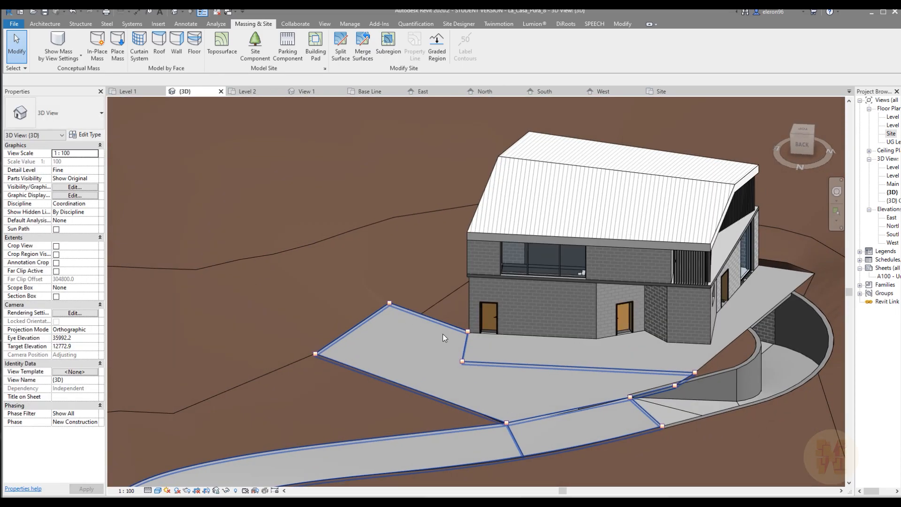
pyautogui.click(393, 339)
pyautogui.keyDown('shift'); pyautogui.moveTo(504, 366); pyautogui.dragTo(463, 331, button='middle'); pyautogui.keyUp('shift')
pyautogui.press('Escape')
pyautogui.scroll(3, 516, 340)
pyautogui.scroll(1, 516, 347)
pyautogui.moveTo(362, 303); pyautogui.dragTo(362, 331, button='middle')
pyautogui.scroll(-4, 399, 300)
pyautogui.scroll(5, 381, 342)
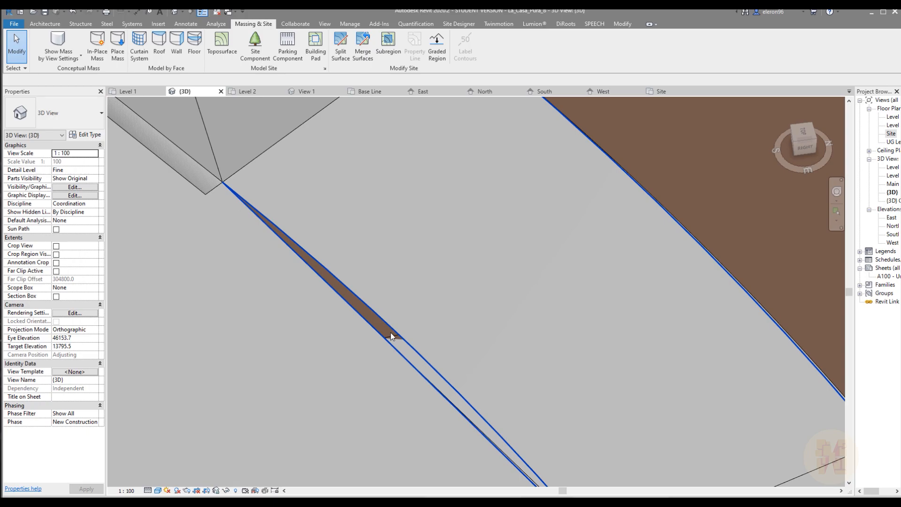
# Examine the topography sliver showing between the parking area and the driveway, and check which element lies around it
pyautogui.click(390, 332)
pyautogui.scroll(-3, 391, 332)
pyautogui.keyDown('shift'); pyautogui.moveTo(409, 334); pyautogui.dragTo(495, 354, button='middle'); pyautogui.keyUp('shift')
pyautogui.moveTo(446, 303); pyautogui.dragTo(492, 382, button='middle')
pyautogui.press('Escape')
pyautogui.click(396, 311)
pyautogui.keyDown('shift'); pyautogui.moveTo(396, 311); pyautogui.dragTo(491, 362, button='middle'); pyautogui.keyUp('shift')
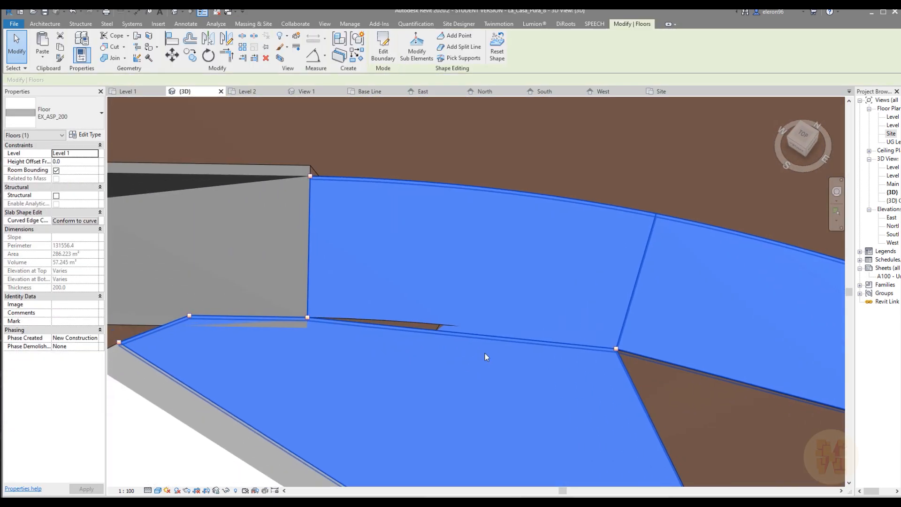
pyautogui.press('Escape')
pyautogui.click(466, 285)
pyautogui.scroll(3, 381, 303)
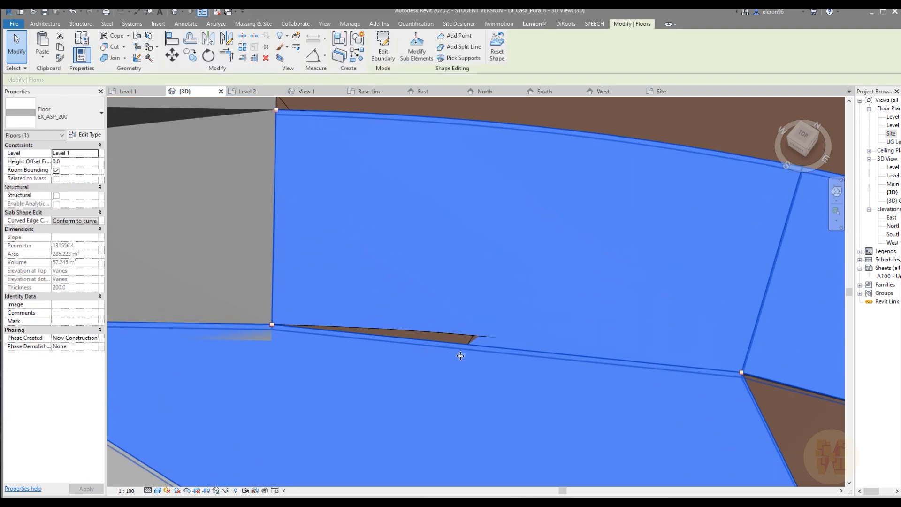
pyautogui.press('Escape')
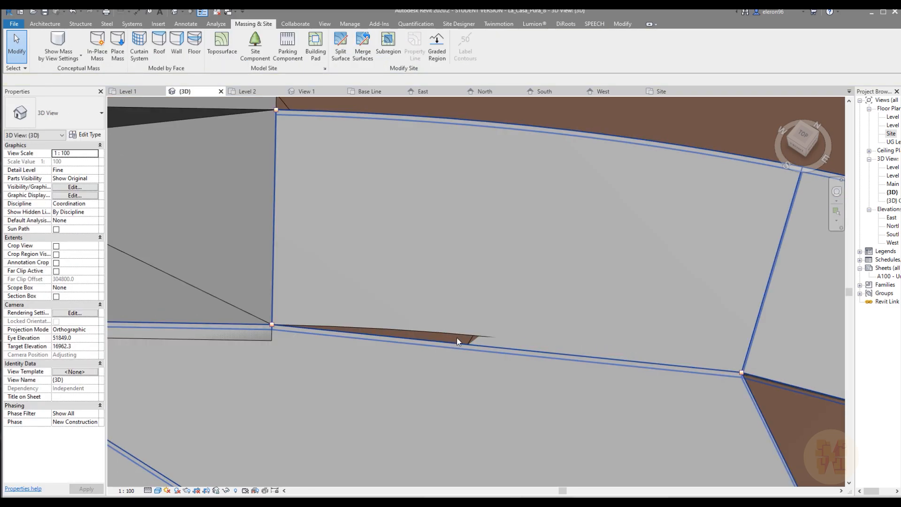
pyautogui.click(457, 338)
pyautogui.scroll(-5, 457, 336)
pyautogui.keyDown('shift'); pyautogui.moveTo(515, 357); pyautogui.dragTo(521, 413, button='middle'); pyautogui.keyUp('shift')
pyautogui.click(380, 51)
pyautogui.scroll(5, 418, 323)
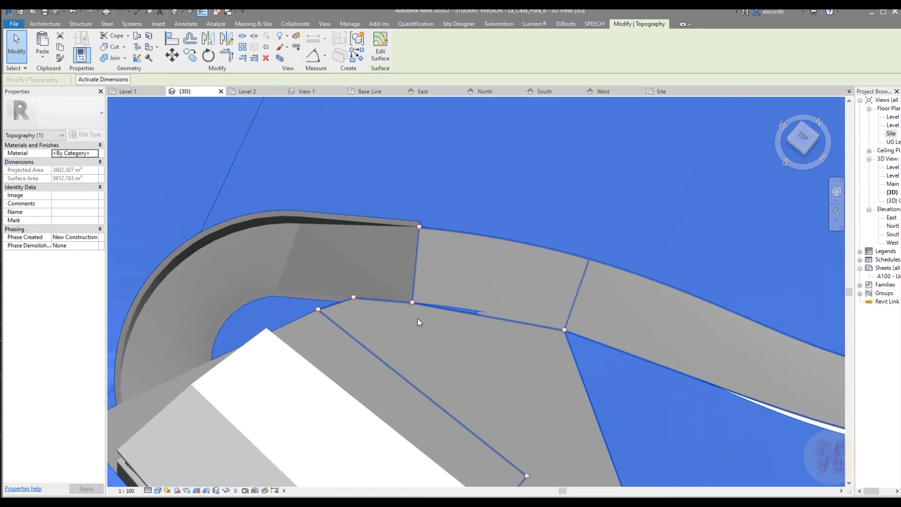
pyautogui.press('Escape')
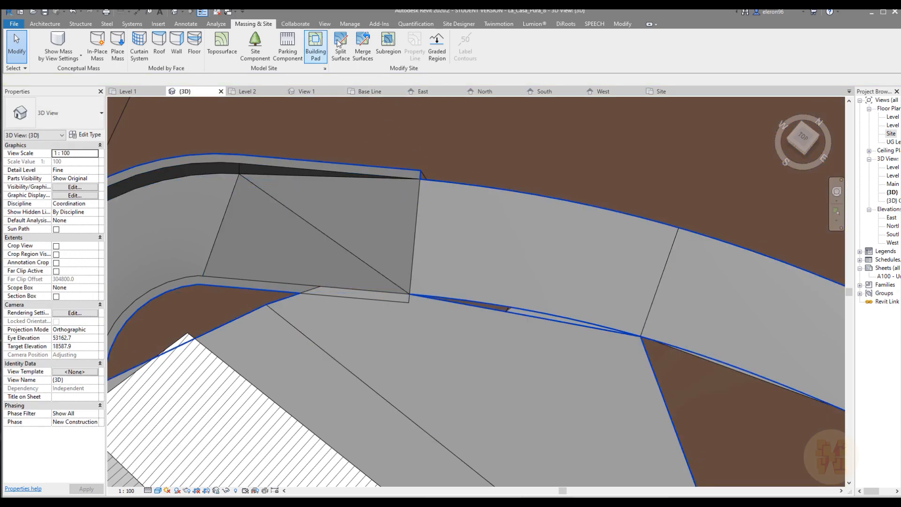
# Start splitting the main topography surface, using straight boundary lines in a top-down view of the sliver beside the driveway
pyautogui.click(341, 46)
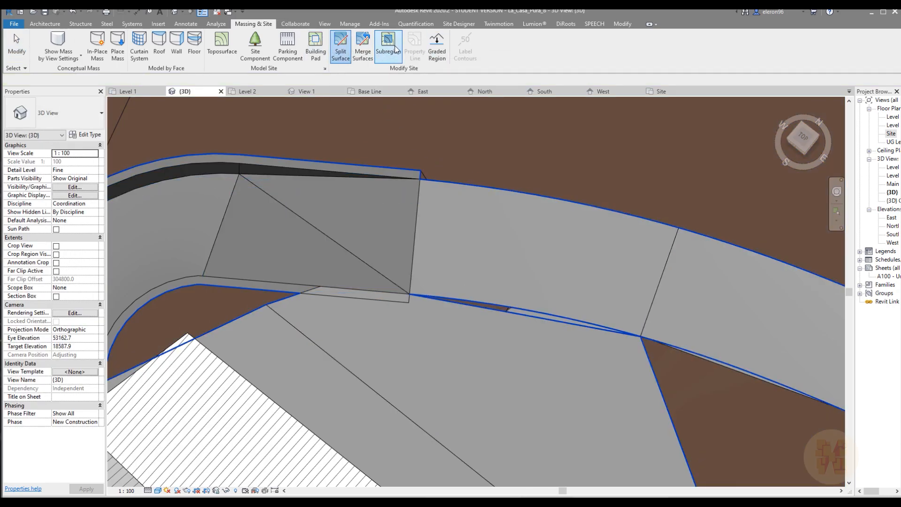
pyautogui.click(684, 422)
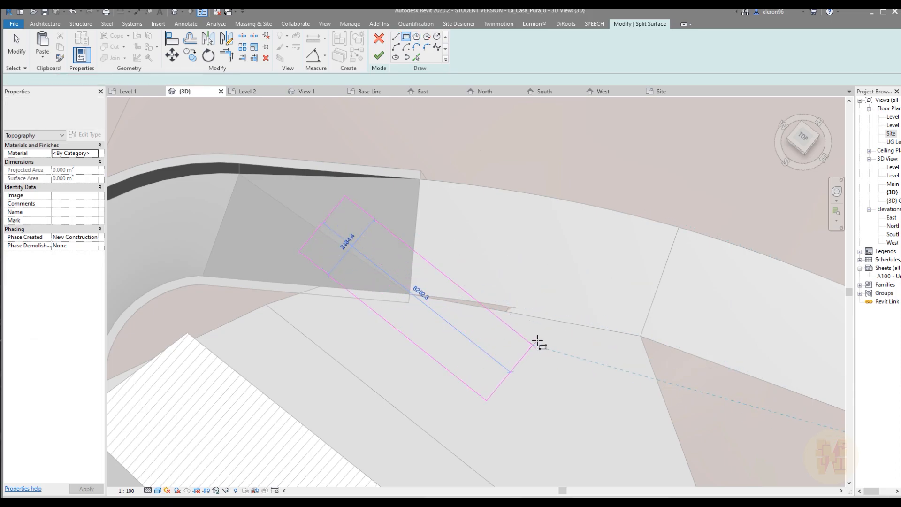
pyautogui.press('Escape')
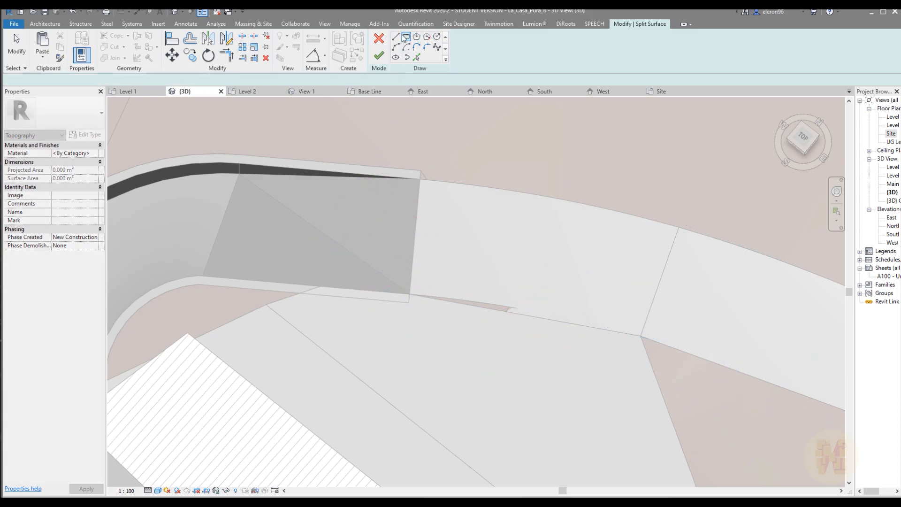
pyautogui.click(396, 37)
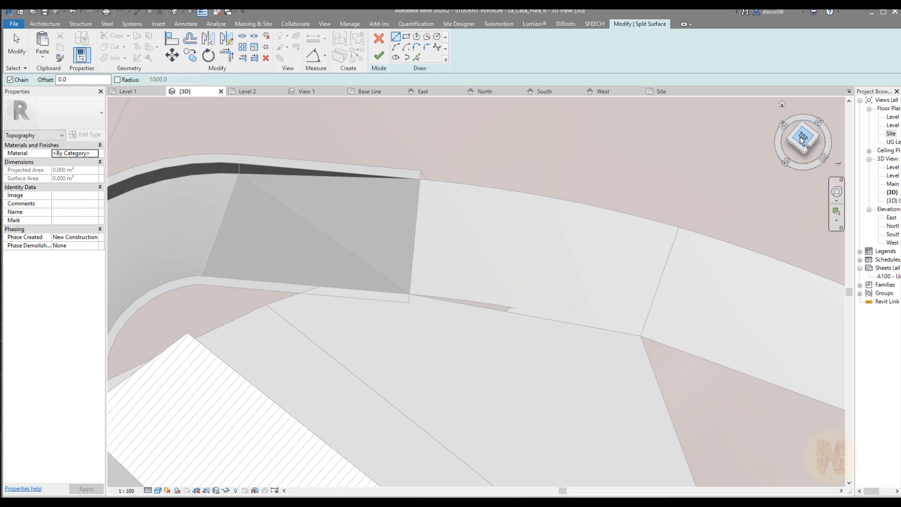
pyautogui.click(801, 139)
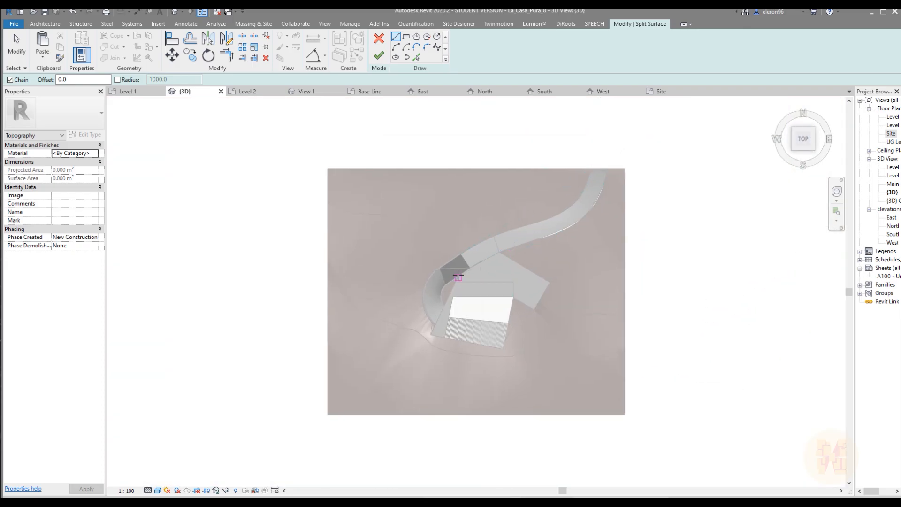
pyautogui.scroll(8, 458, 276)
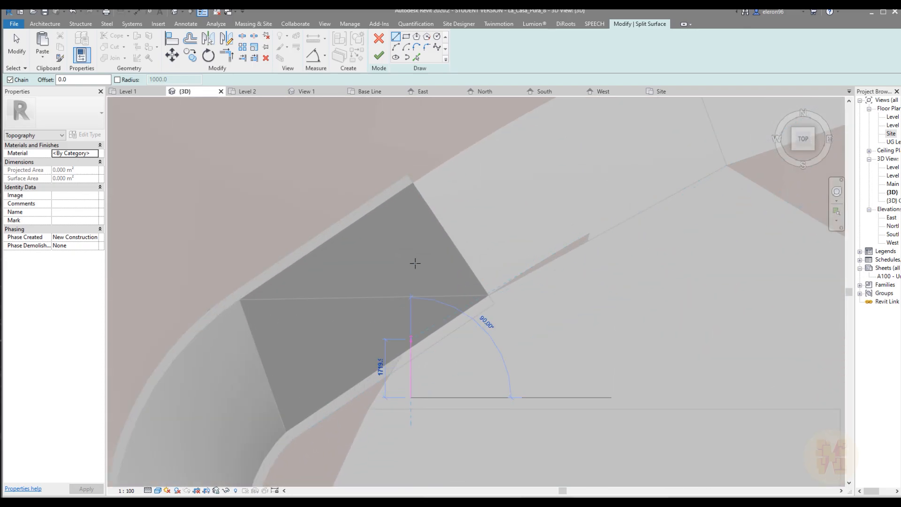
# Try to split off the sliver with a wide five-sided boundary reaching over the ramp's end
pyautogui.click(411, 257)
pyautogui.click(595, 179)
pyautogui.click(643, 240)
pyautogui.click(627, 336)
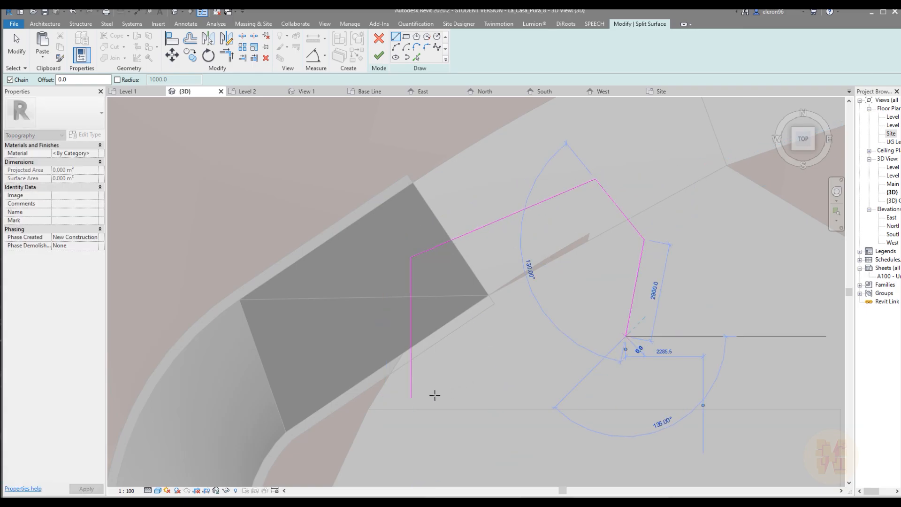
pyautogui.click(411, 396)
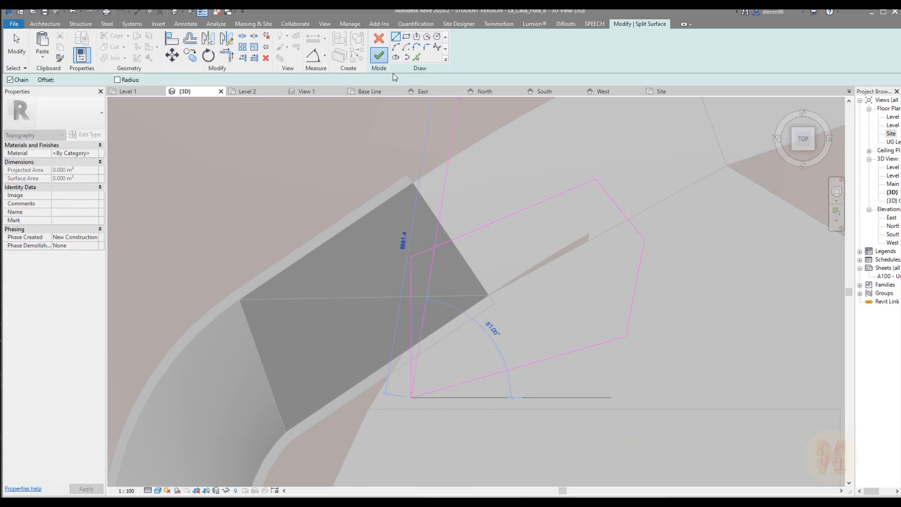
pyautogui.click(379, 55)
pyautogui.click(662, 379)
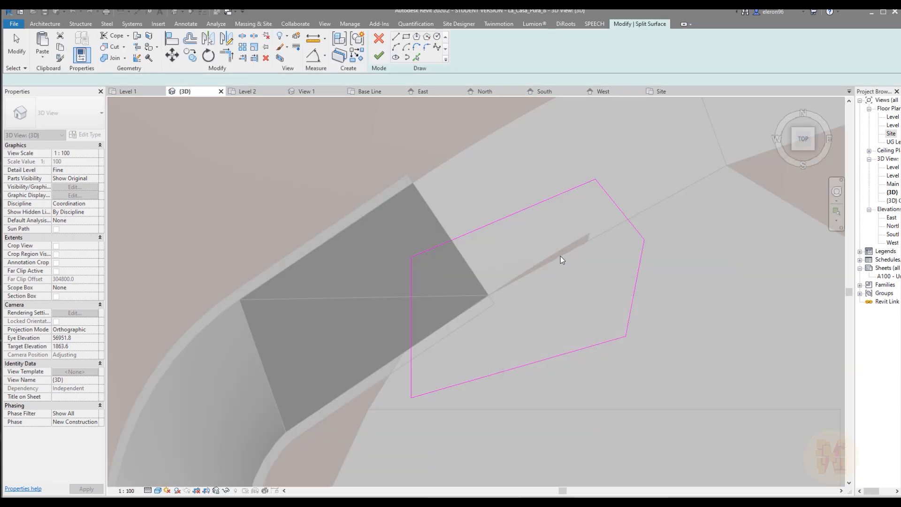
# Delete the five-sided split boundary from the sketch
pyautogui.press('Escape')
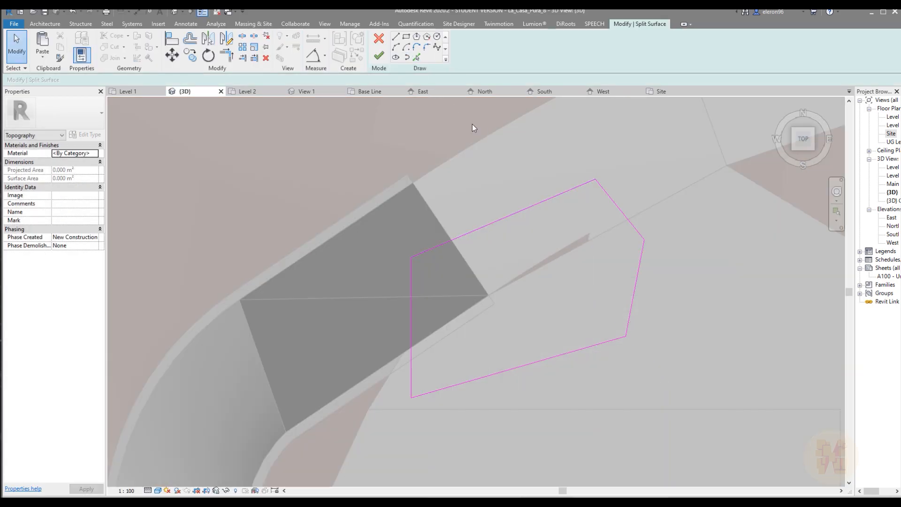
pyautogui.moveTo(385, 164); pyautogui.dragTo(689, 389)
pyautogui.press('Delete')
pyautogui.moveTo(484, 320); pyautogui.dragTo(672, 437)
pyautogui.press('Delete')
# Split the topography with a six-sided boundary drawn tightly around the sliver from the ramp's corner, and remove the separated piece
pyautogui.scroll(3, 569, 279)
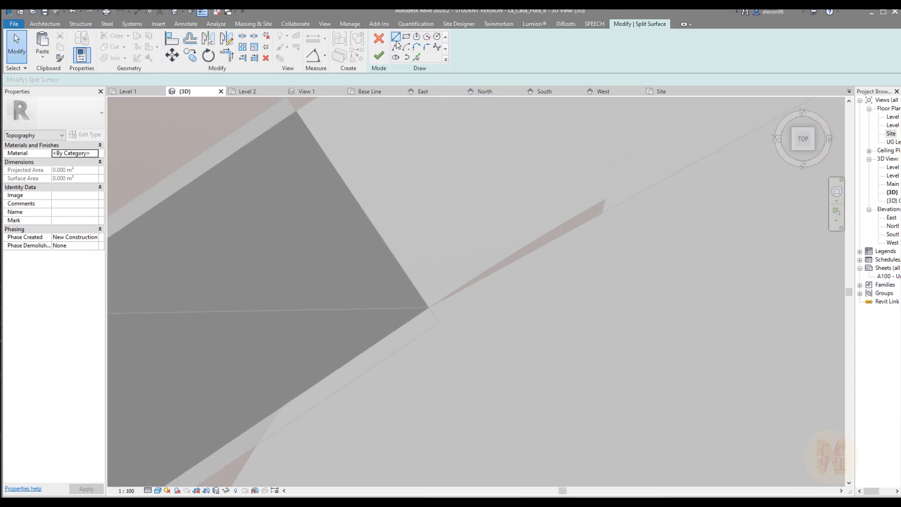
pyautogui.press('l')
pyautogui.press('i')
pyautogui.click(425, 306)
pyautogui.scroll(3, 608, 198)
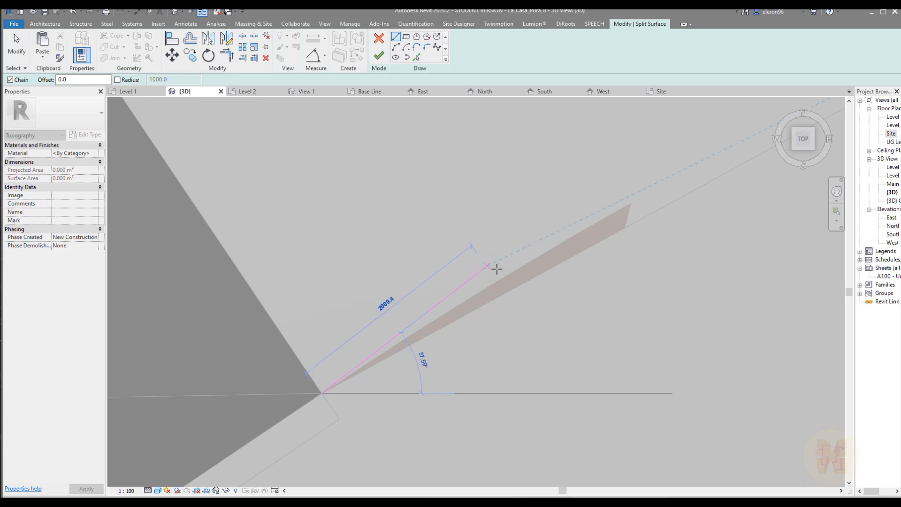
pyautogui.click(558, 180)
pyautogui.click(663, 190)
pyautogui.click(663, 274)
pyautogui.click(499, 359)
pyautogui.click(345, 401)
pyautogui.click(322, 394)
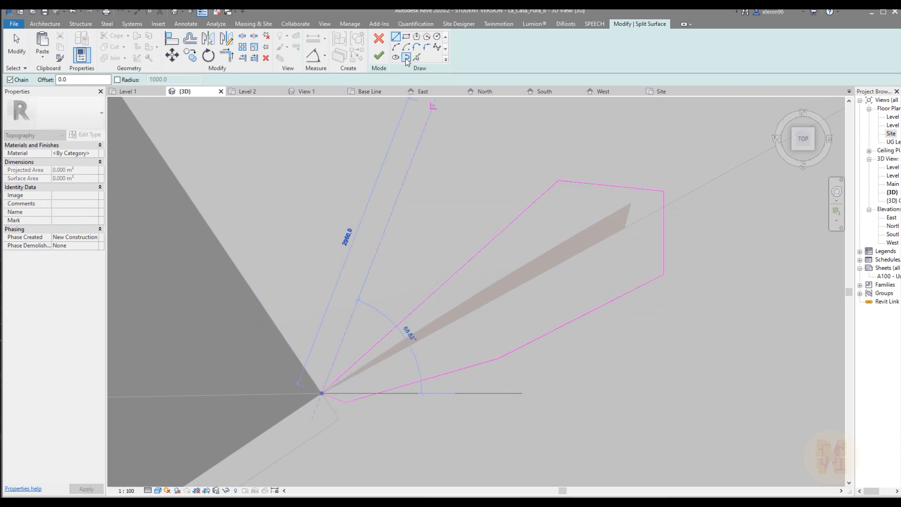
pyautogui.click(379, 56)
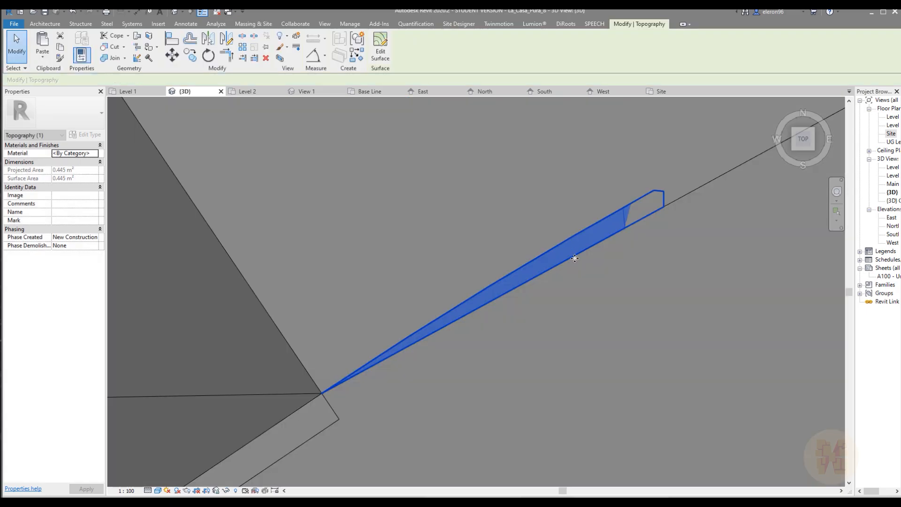
pyautogui.click(588, 232)
# Open the ramp's inner curved retaining wall for in-place editing
pyautogui.keyDown('shift'); pyautogui.moveTo(588, 231); pyautogui.dragTo(408, 121, button='middle'); pyautogui.keyUp('shift')
pyautogui.scroll(4, 477, 151)
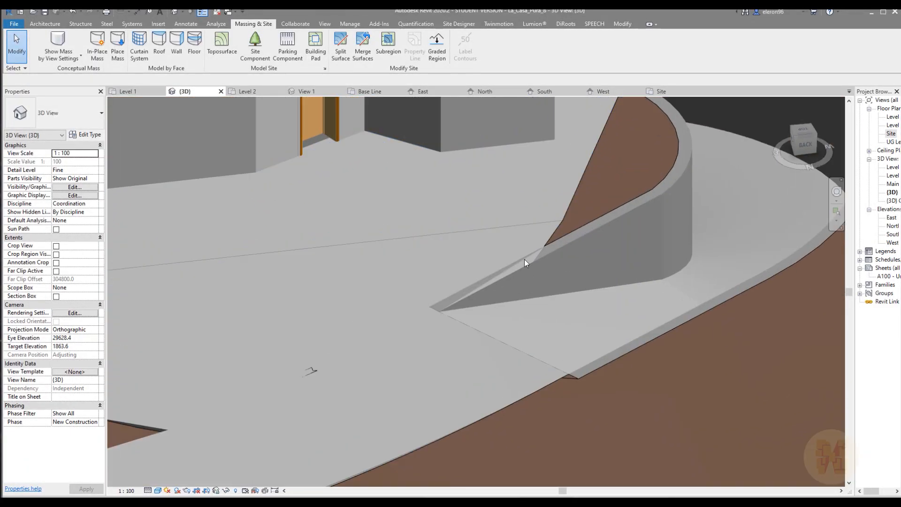
pyautogui.click(558, 251)
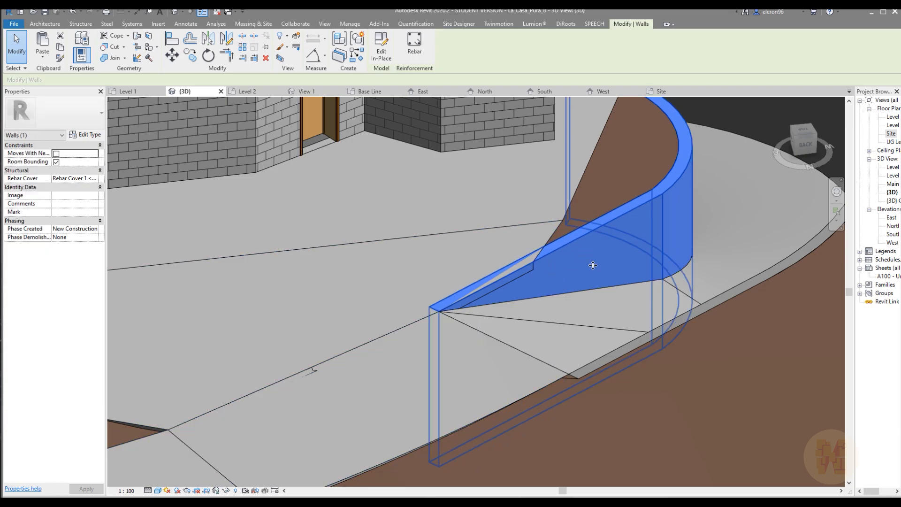
pyautogui.keyDown('shift'); pyautogui.moveTo(583, 265); pyautogui.dragTo(551, 244, button='middle'); pyautogui.keyUp('shift')
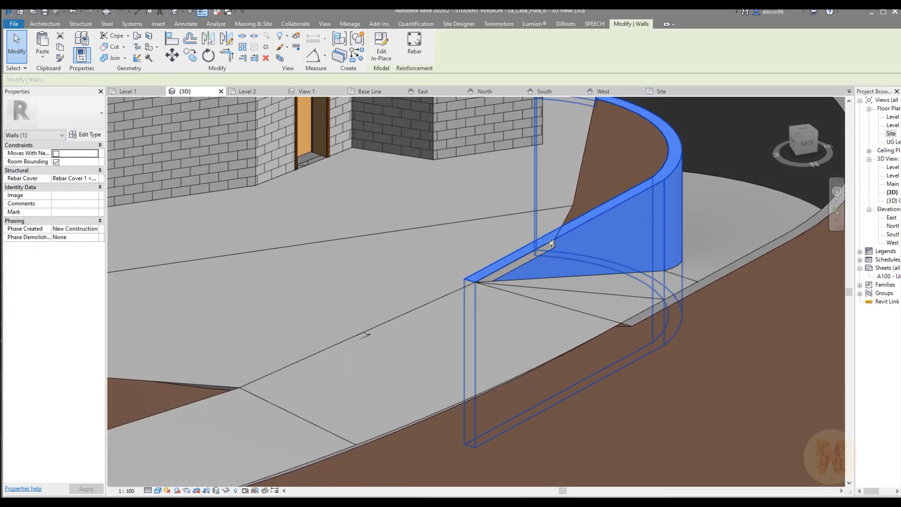
pyautogui.doubleClick(594, 224)
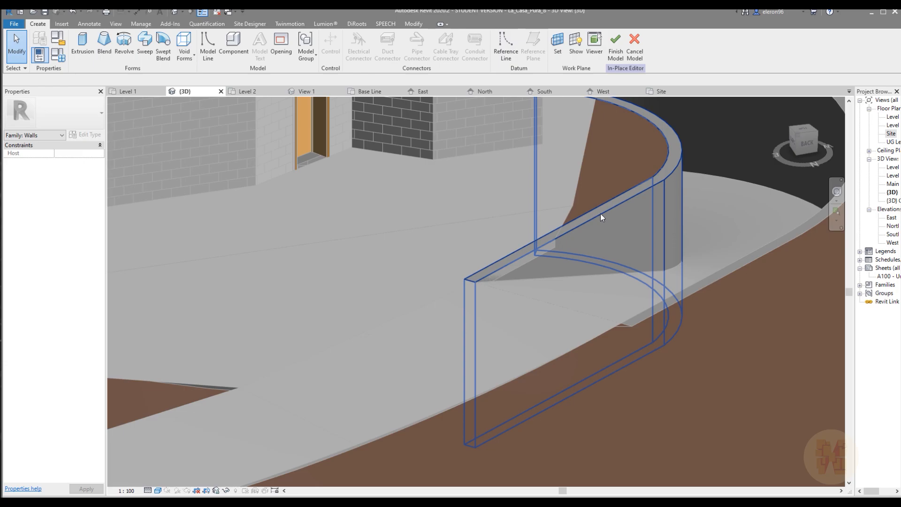
# Edit the inner retaining wall's sweep and open its profile sketch
pyautogui.click(600, 213)
pyautogui.keyDown('shift'); pyautogui.moveTo(603, 233); pyautogui.dragTo(609, 216, button='middle'); pyautogui.keyUp('shift')
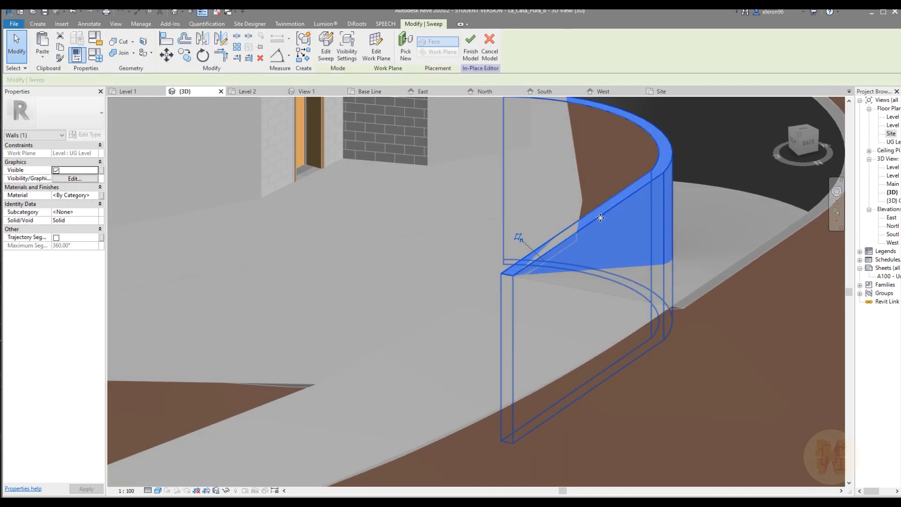
pyautogui.click(326, 47)
pyautogui.click(579, 240)
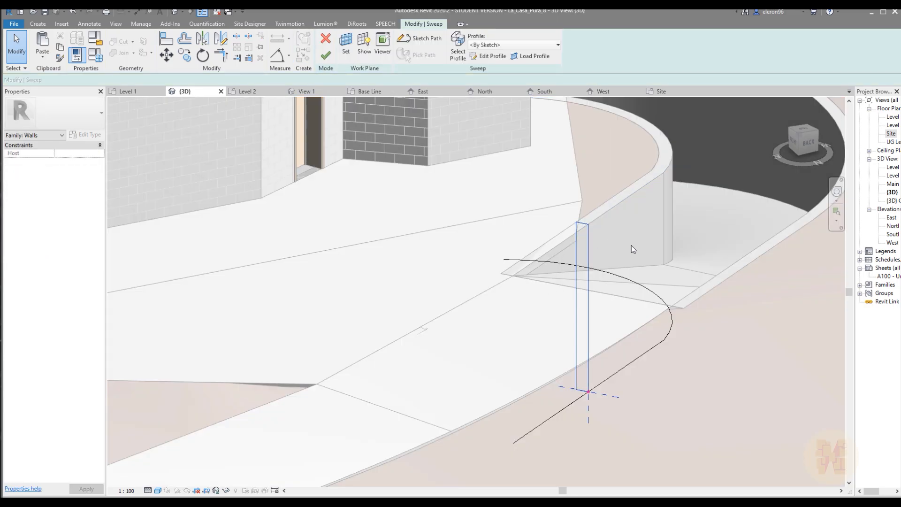
pyautogui.scroll(2, 582, 225)
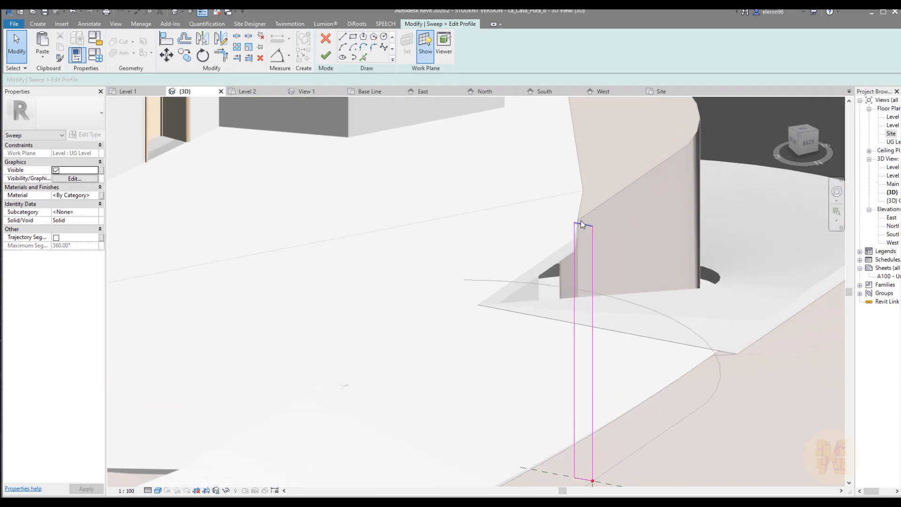
# Raise the top edge of the inner wall's rectangular profile above the floor and finish the profile and the sweep
pyautogui.click(583, 225)
pyautogui.moveTo(613, 284); pyautogui.dragTo(587, 260, button='middle')
pyautogui.click(581, 332)
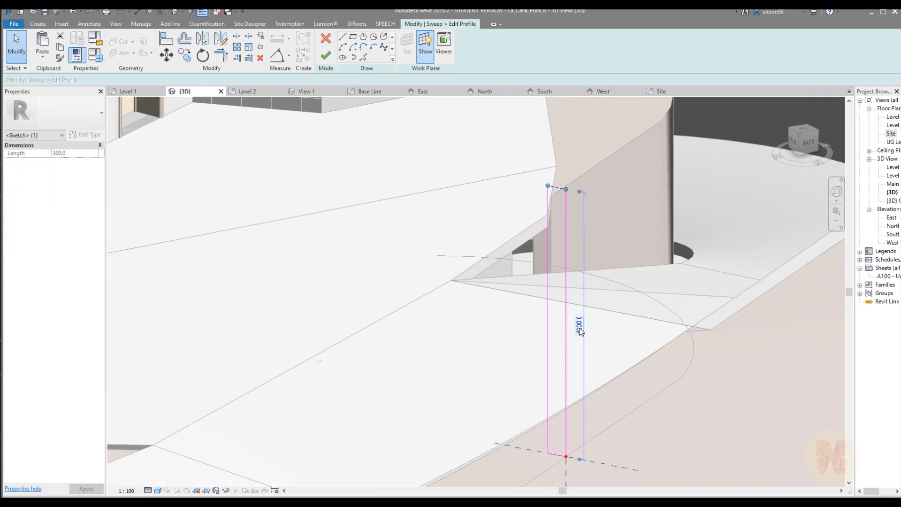
pyautogui.scroll(-3, 684, 264)
pyautogui.keyDown('shift'); pyautogui.moveTo(684, 264); pyautogui.dragTo(636, 267, button='middle'); pyautogui.keyUp('shift')
pyautogui.click(329, 57)
pyautogui.keyDown('shift'); pyautogui.moveTo(621, 207); pyautogui.dragTo(486, 155, button='middle'); pyautogui.keyUp('shift')
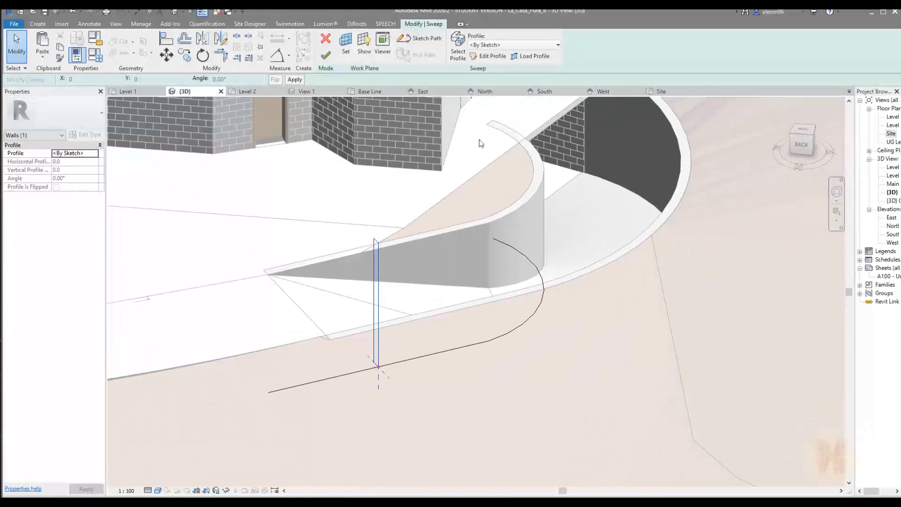
pyautogui.click(328, 65)
pyautogui.click(532, 217)
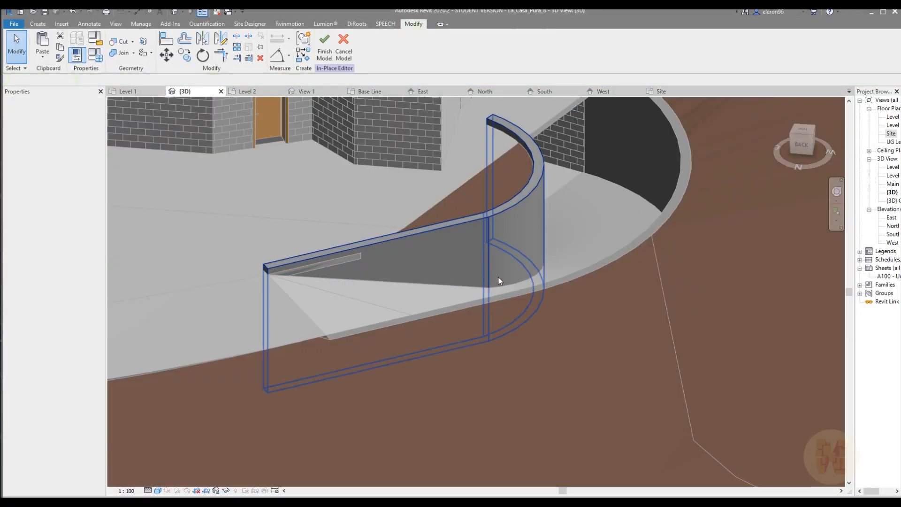
# Examine the raised inner wall along the ramp, at its curved end over the floor slab and at its straight end
pyautogui.scroll(3, 490, 296)
pyautogui.click(490, 296)
pyautogui.keyDown('shift'); pyautogui.moveTo(535, 169); pyautogui.dragTo(356, 292, button='middle'); pyautogui.keyUp('shift')
pyautogui.scroll(5, 329, 281)
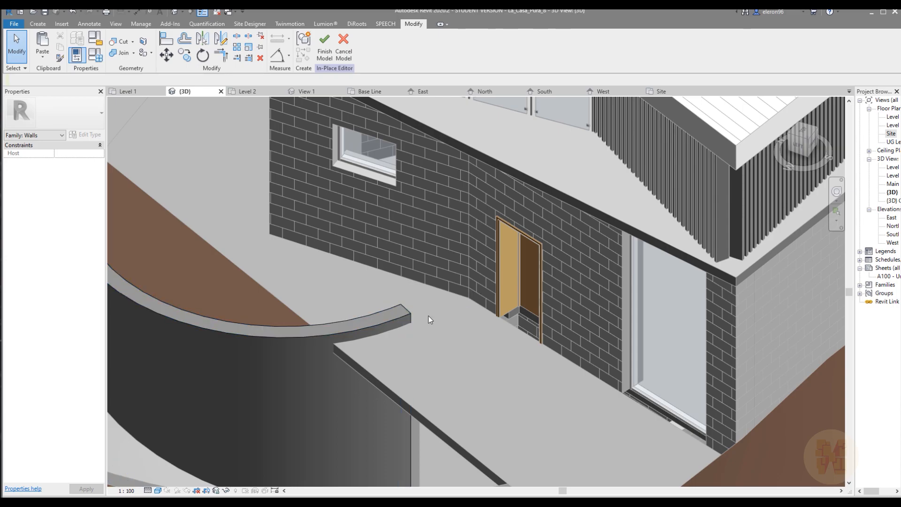
pyautogui.scroll(-5, 428, 316)
pyautogui.keyDown('shift'); pyautogui.moveTo(439, 311); pyautogui.dragTo(263, 235, button='middle'); pyautogui.keyUp('shift')
pyautogui.scroll(6, 460, 280)
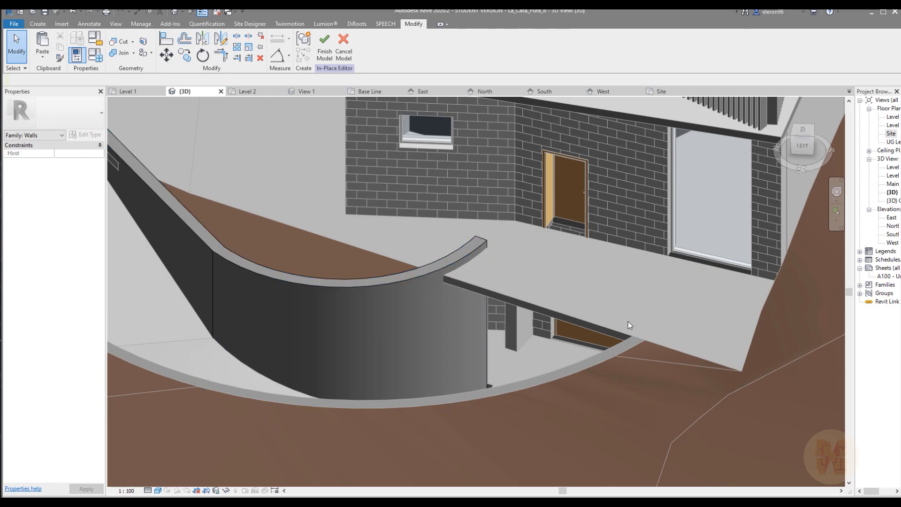
pyautogui.keyDown('shift'); pyautogui.moveTo(370, 379); pyautogui.dragTo(666, 339, button='middle'); pyautogui.keyUp('shift')
pyautogui.keyDown('shift'); pyautogui.moveTo(314, 278); pyautogui.dragTo(542, 317, button='middle'); pyautogui.keyUp('shift')
pyautogui.scroll(2, 460, 276)
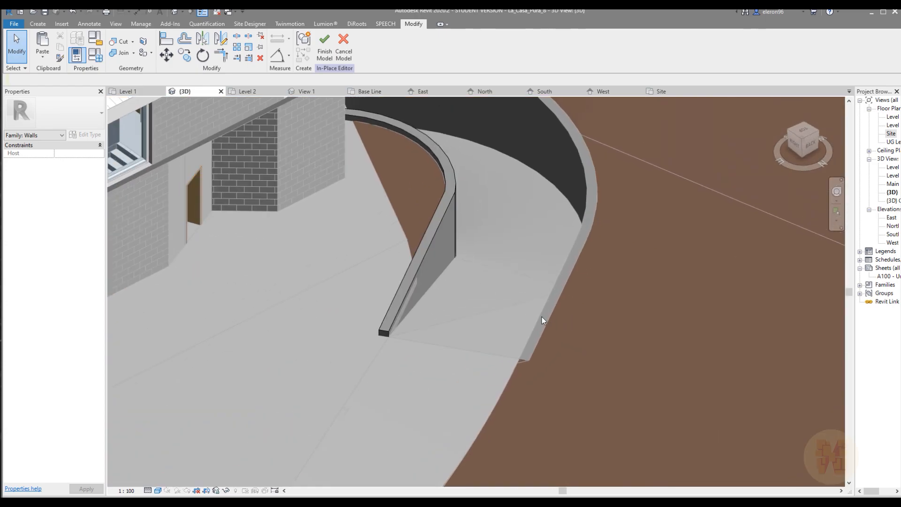
# Finish the inner retaining wall's in-place model, keeping the changes
pyautogui.click(340, 55)
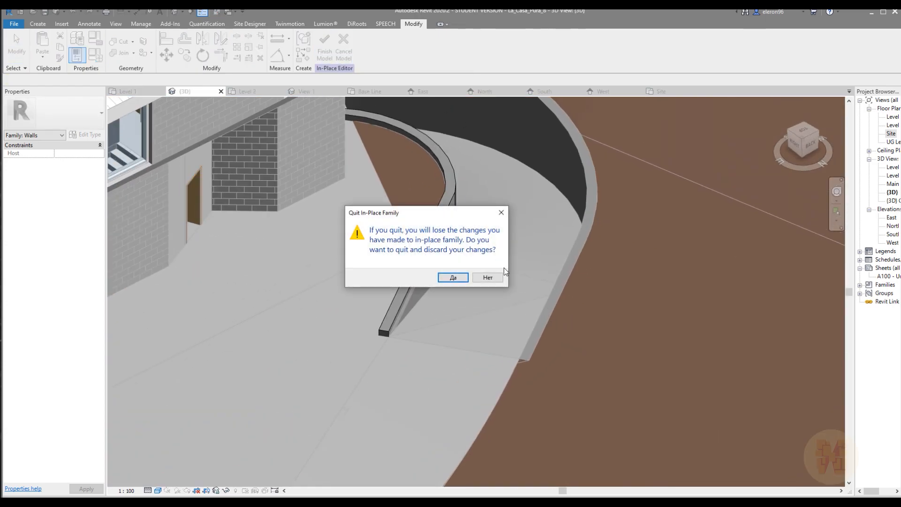
pyautogui.press('Escape')
pyautogui.click(325, 54)
# Open the ramp's outer curved retaining wall for in-place editing and edit its sweep
pyautogui.moveTo(559, 137); pyautogui.dragTo(562, 216, button='middle')
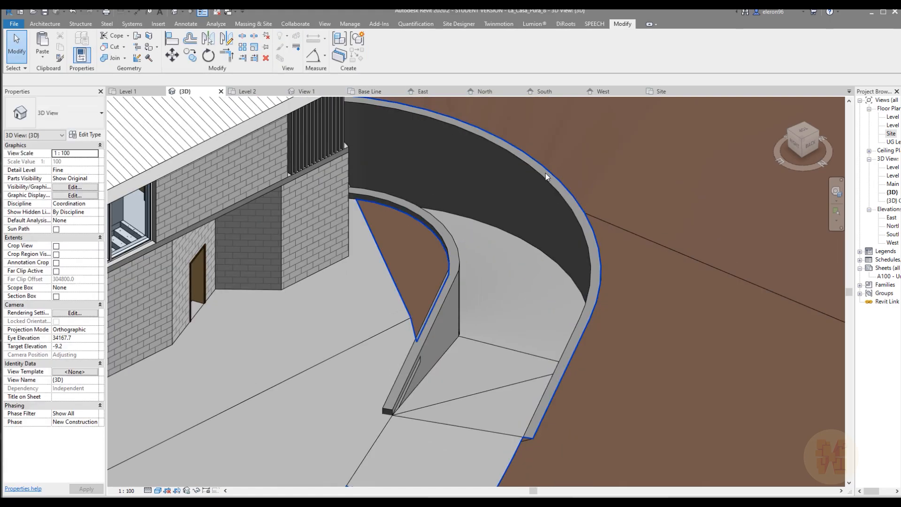
pyautogui.click(542, 179)
pyautogui.click(372, 51)
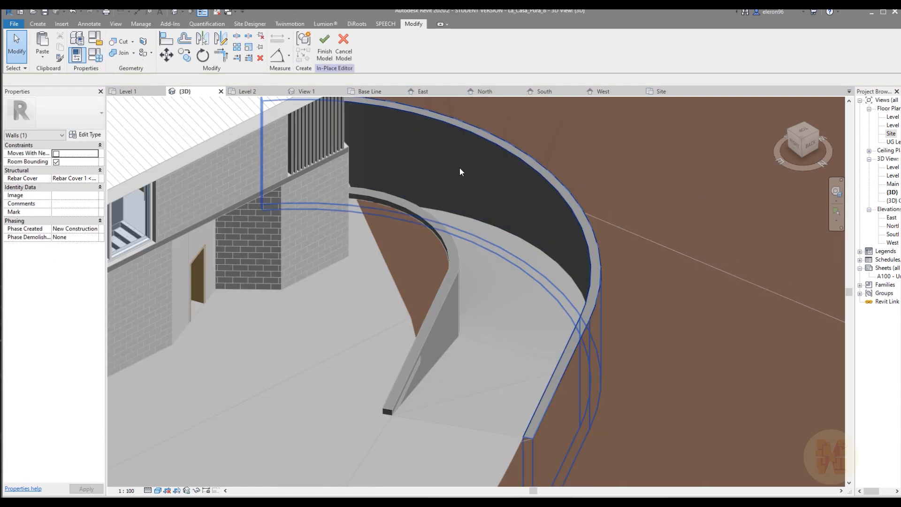
pyautogui.click(550, 379)
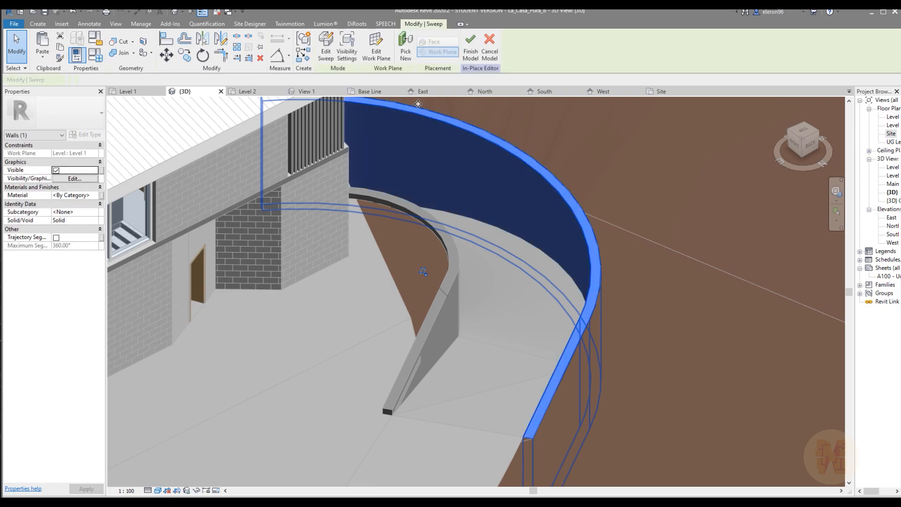
pyautogui.click(325, 47)
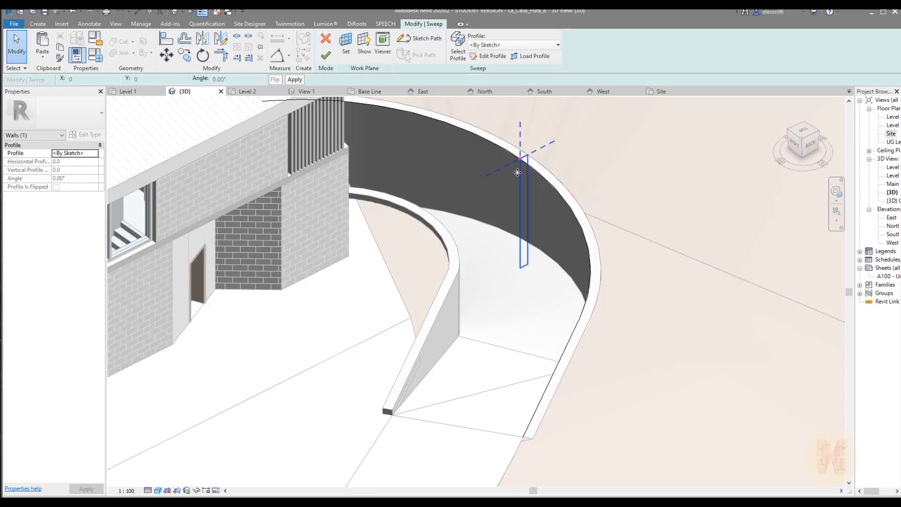
# Raise the top edge of the outer wall's profile and finish the in-place model
pyautogui.click(488, 56)
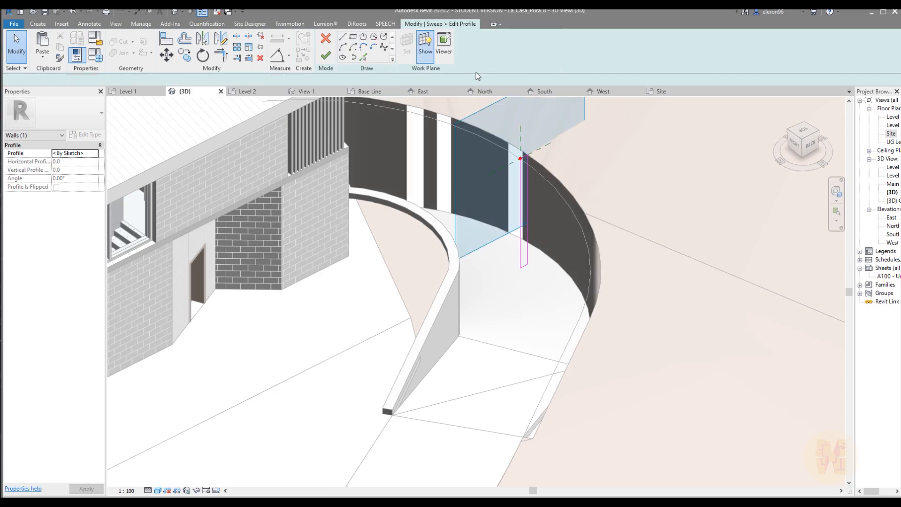
pyautogui.click(527, 159)
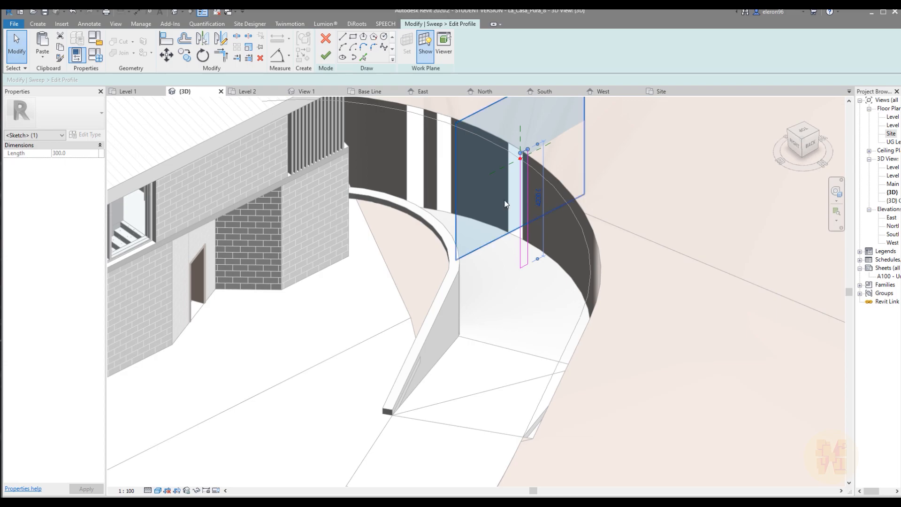
pyautogui.click(322, 59)
pyautogui.click(326, 49)
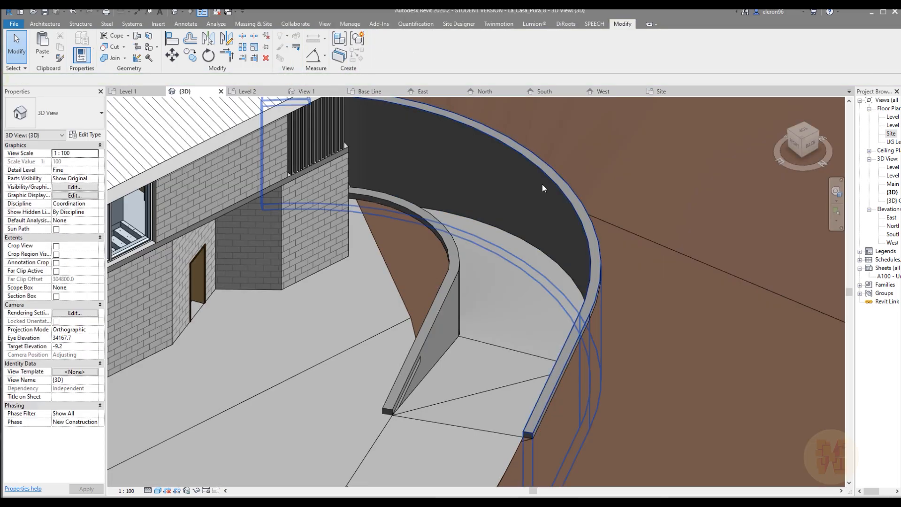
# Switch the join order between the driveway floor and the inner retaining wall at its straight end
pyautogui.scroll(-2, 542, 185)
pyautogui.keyDown('shift'); pyautogui.moveTo(662, 259); pyautogui.dragTo(526, 258, button='middle'); pyautogui.keyUp('shift')
pyautogui.scroll(3, 418, 246)
pyautogui.click(115, 59)
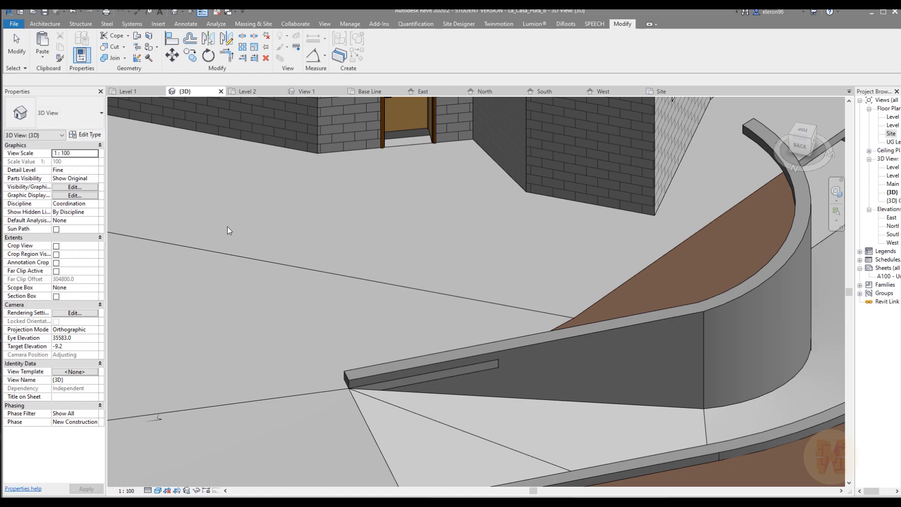
pyautogui.click(124, 58)
pyautogui.click(134, 117)
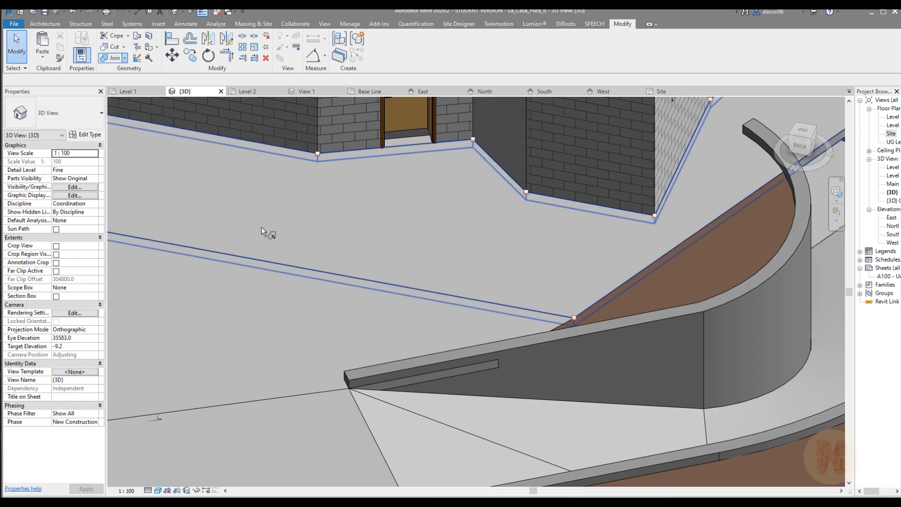
pyautogui.click(356, 324)
pyautogui.click(516, 375)
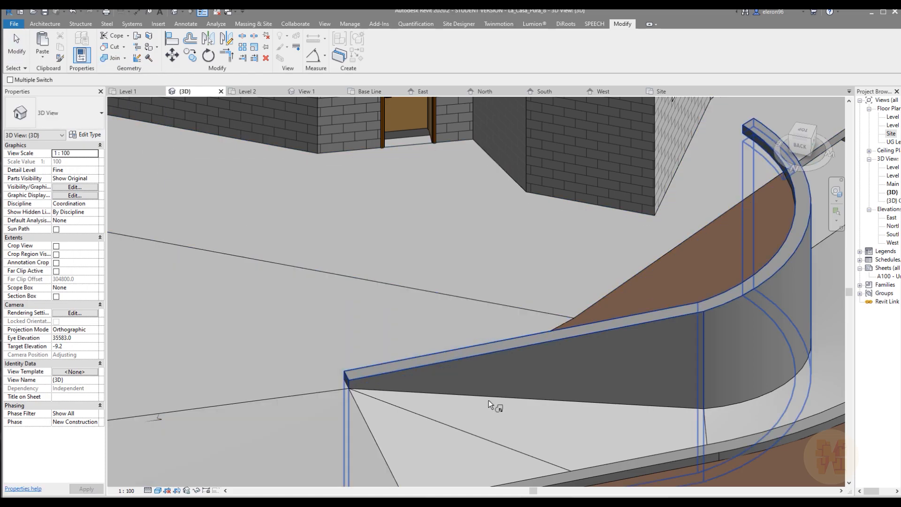
pyautogui.press('Escape')
# Reopen the inner retaining wall for in-place editing, focusing on its curved end that projects over the floor
pyautogui.scroll(-3, 482, 312)
pyautogui.keyDown('shift'); pyautogui.moveTo(684, 313); pyautogui.dragTo(374, 290, button='middle'); pyautogui.keyUp('shift')
pyautogui.scroll(5, 370, 277)
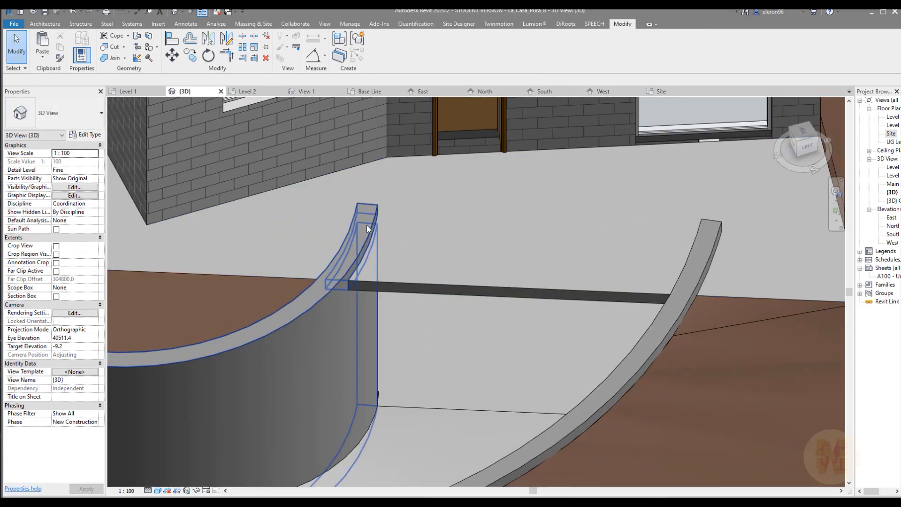
pyautogui.click(322, 324)
pyautogui.moveTo(322, 324); pyautogui.dragTo(426, 296, button='middle')
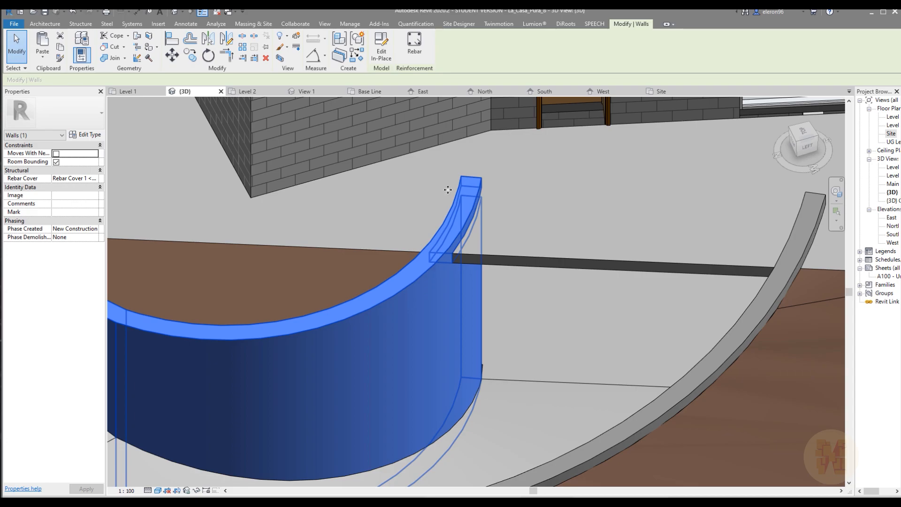
pyautogui.click(386, 45)
pyautogui.keyDown('shift'); pyautogui.moveTo(495, 142); pyautogui.dragTo(340, 220, button='middle'); pyautogui.keyUp('shift')
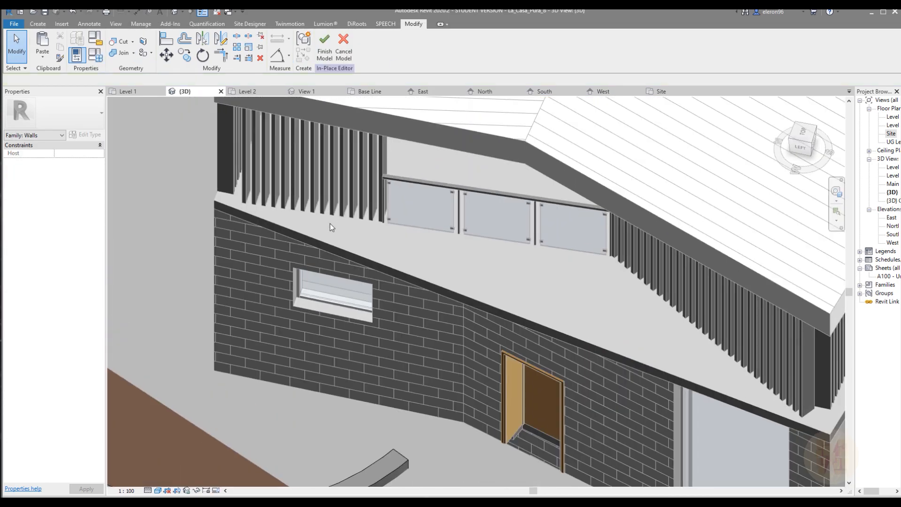
pyautogui.scroll(3, 340, 221)
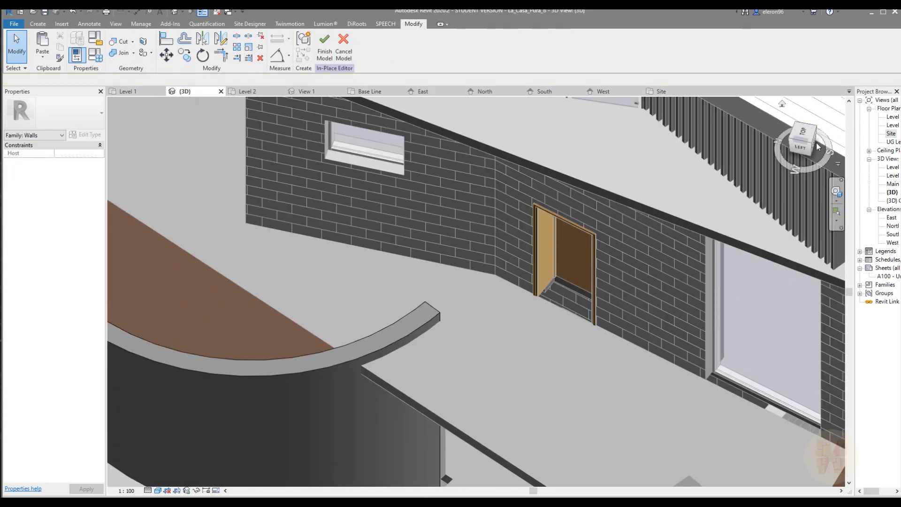
# Start a void extrusion in a top-down view and pick the floor edge crossing the wall's curved end as a boundary line
pyautogui.click(804, 133)
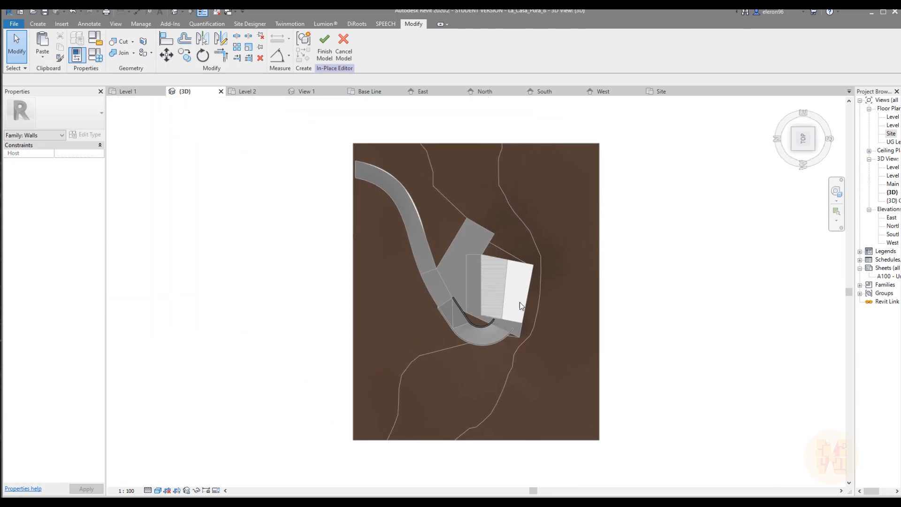
pyautogui.scroll(10, 485, 356)
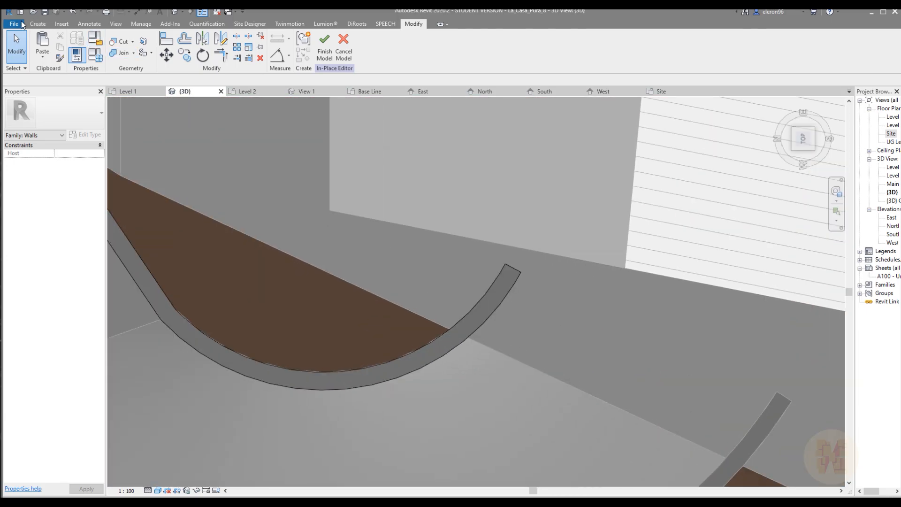
pyautogui.click(182, 45)
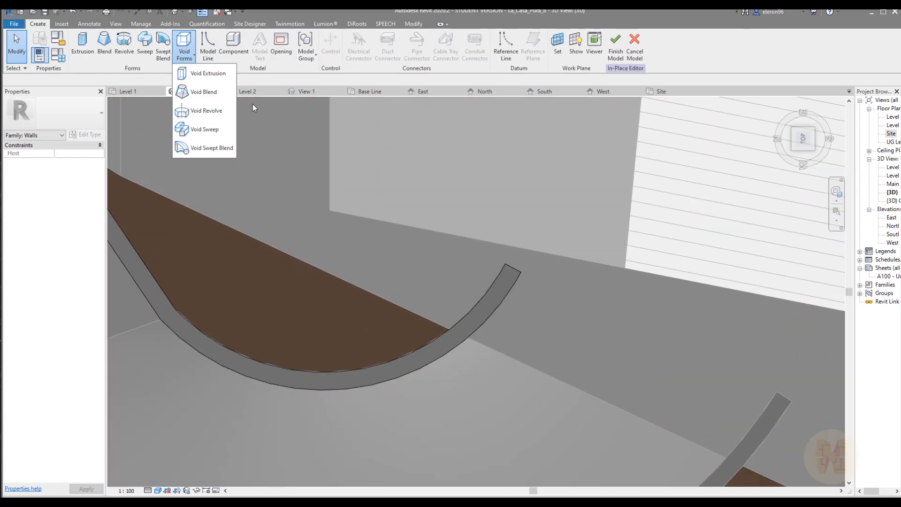
pyautogui.click(206, 73)
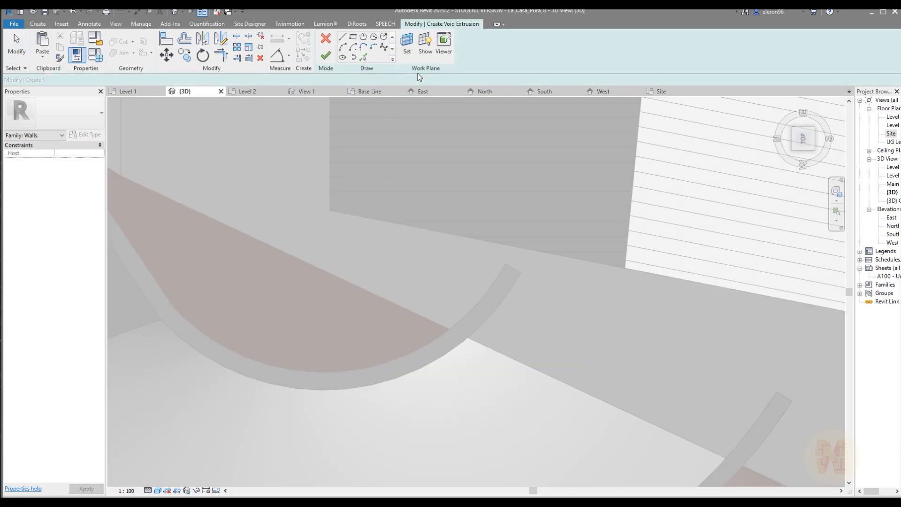
pyautogui.click(365, 57)
pyautogui.click(426, 316)
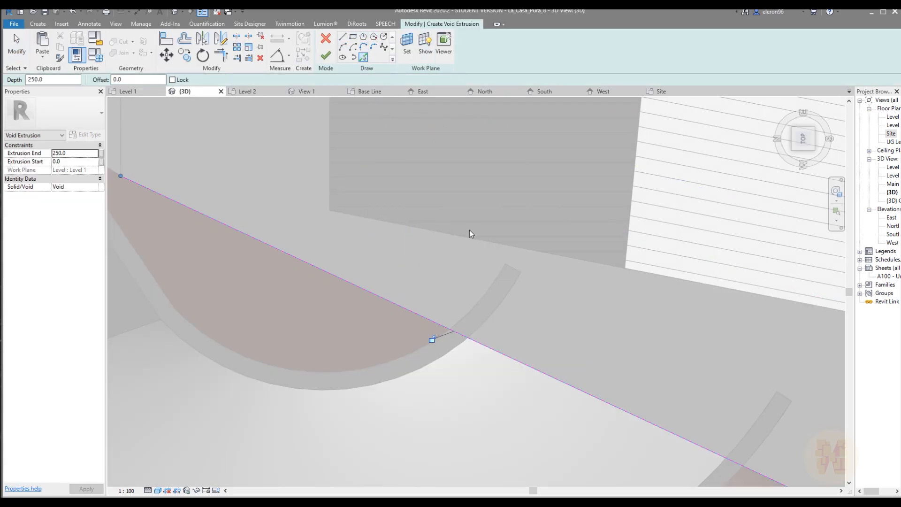
# Close the void's outline around the inner wall's projecting end, trim it to the floor edge line and finish the sketch
pyautogui.click(342, 37)
pyautogui.click(430, 319)
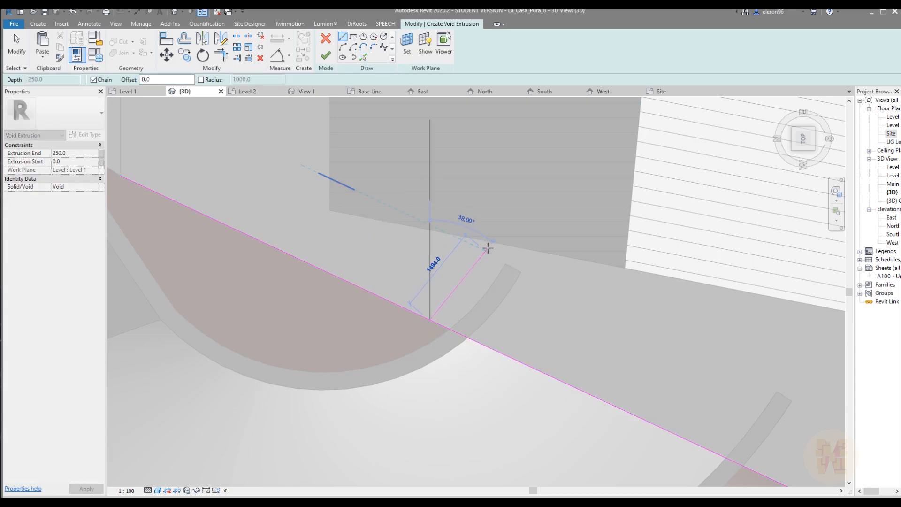
pyautogui.click(498, 351)
pyautogui.press('t')
pyautogui.press('r')
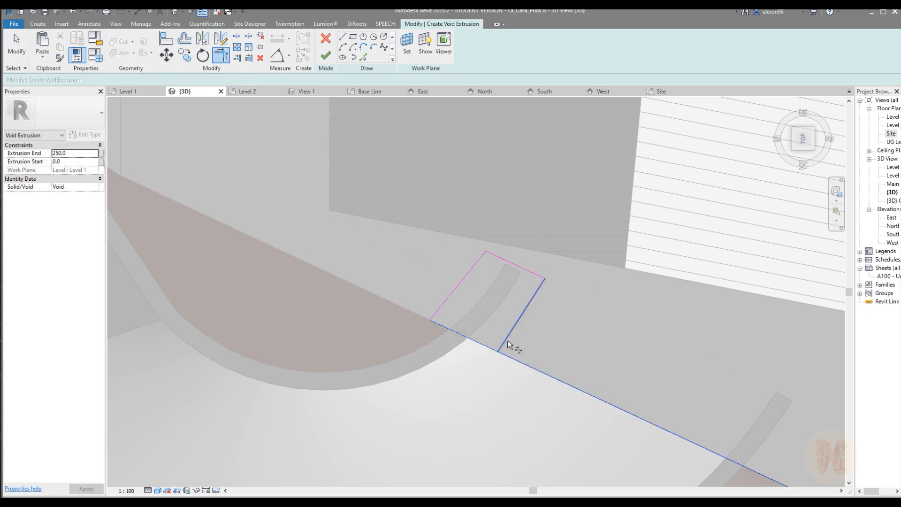
pyautogui.click(327, 57)
# Extend the void extrusion's depth to 400 mm so it covers the projecting wall end, and finish the in-place model
pyautogui.scroll(-3, 488, 269)
pyautogui.keyDown('shift'); pyautogui.moveTo(504, 305); pyautogui.dragTo(521, 133, button='middle'); pyautogui.keyUp('shift')
pyautogui.scroll(3, 468, 289)
pyautogui.scroll(2, 468, 289)
pyautogui.keyDown('shift'); pyautogui.moveTo(530, 291); pyautogui.dragTo(527, 251, button='middle'); pyautogui.keyUp('shift')
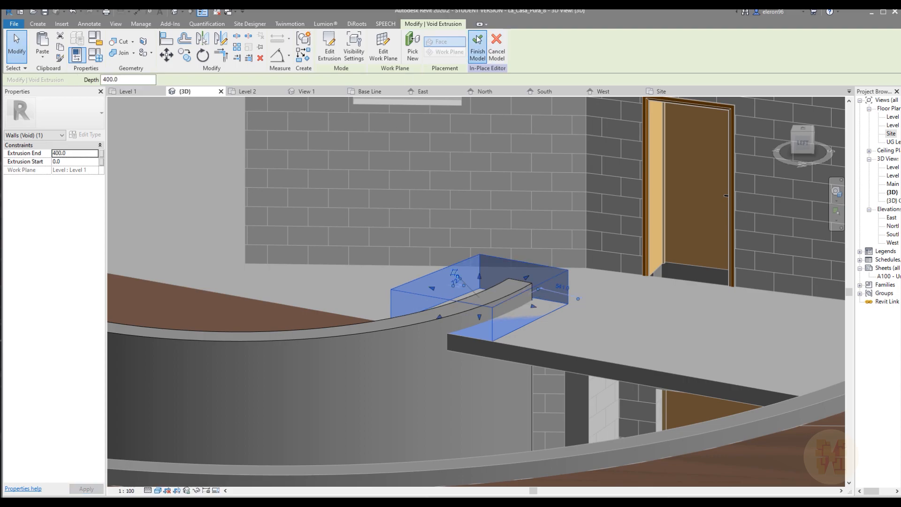
pyautogui.click(477, 47)
# Open the outer retaining wall for in-place editing and start a void extrusion in a top-down view
pyautogui.keyDown('shift'); pyautogui.moveTo(576, 315); pyautogui.dragTo(732, 372, button='middle'); pyautogui.keyUp('shift')
pyautogui.scroll(-2, 565, 331)
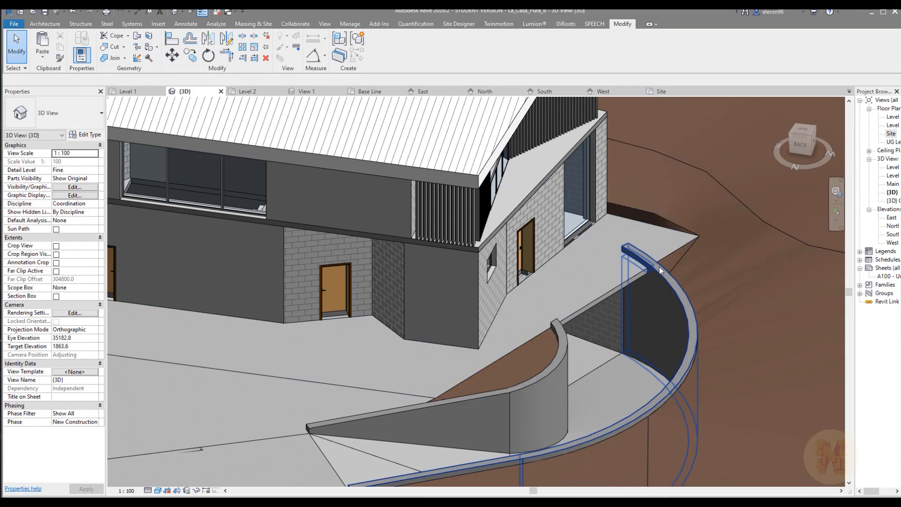
pyautogui.click(661, 259)
pyautogui.moveTo(660, 255); pyautogui.dragTo(528, 242, button='middle')
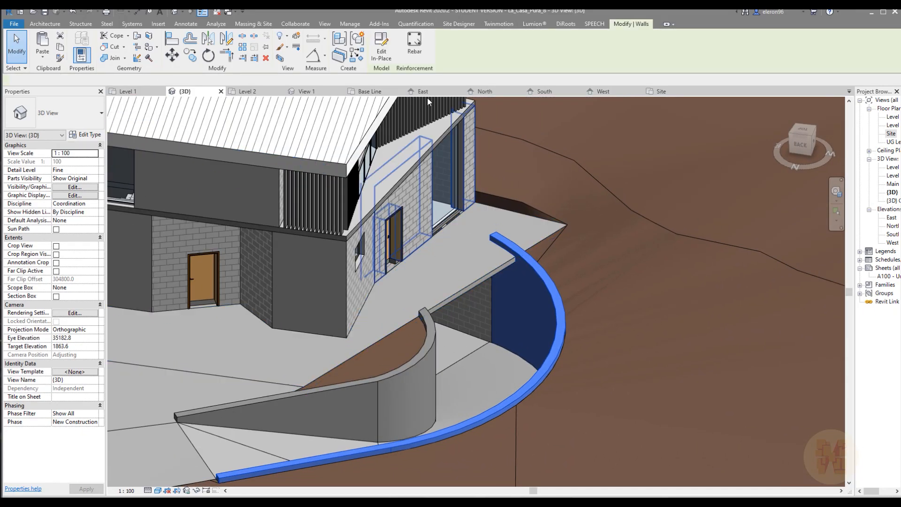
pyautogui.click(381, 45)
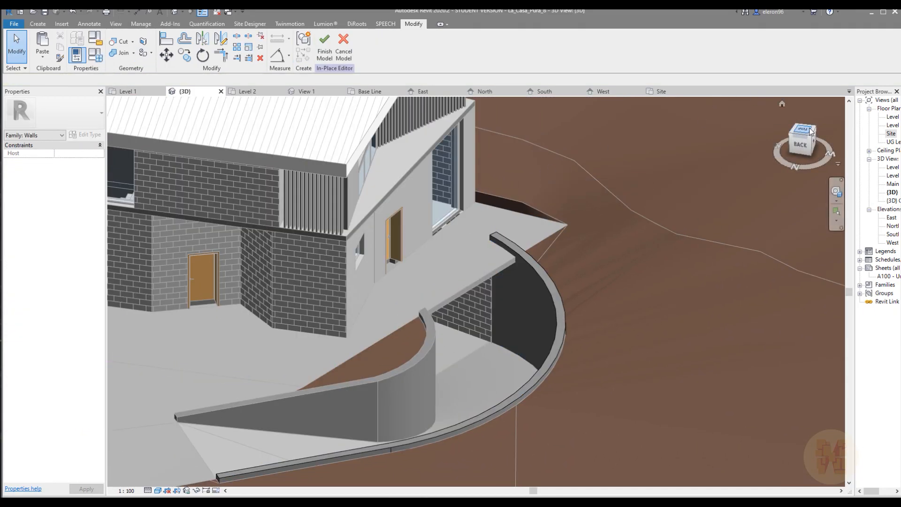
pyautogui.click(811, 132)
pyautogui.click(38, 24)
pyautogui.click(189, 53)
pyautogui.click(199, 74)
# Sketch a closed void outline around the outer wall's projecting end, bounded by the floor edge, trim its corners and finish the sketch
pyautogui.scroll(5, 530, 252)
pyautogui.scroll(5, 529, 253)
pyautogui.click(363, 57)
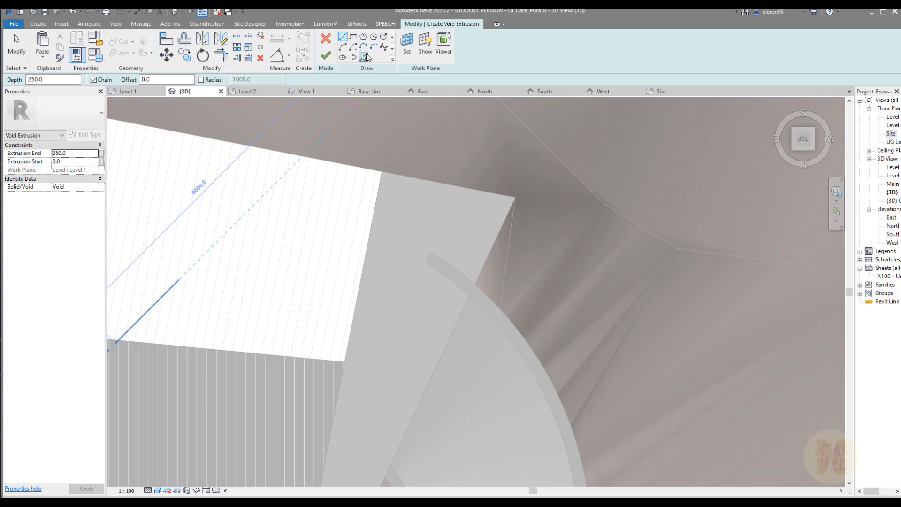
pyautogui.click(458, 314)
pyautogui.click(494, 245)
pyautogui.click(434, 226)
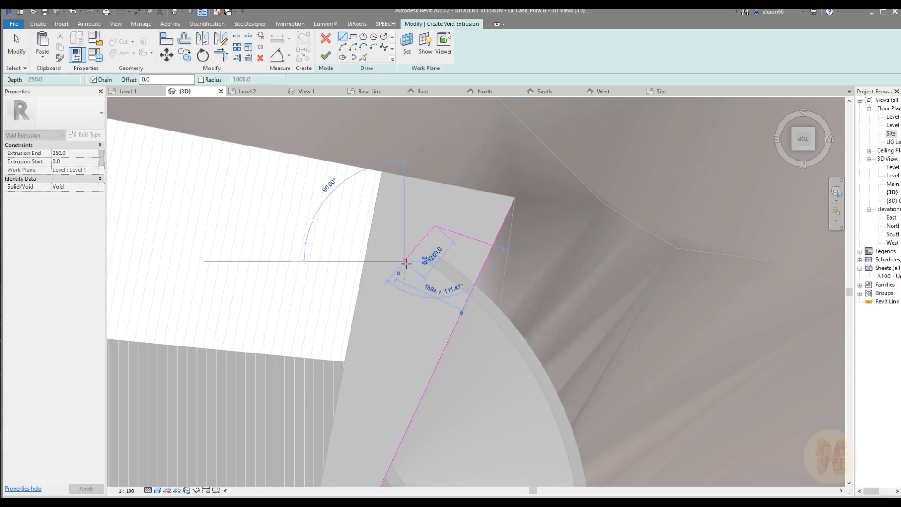
pyautogui.click(458, 318)
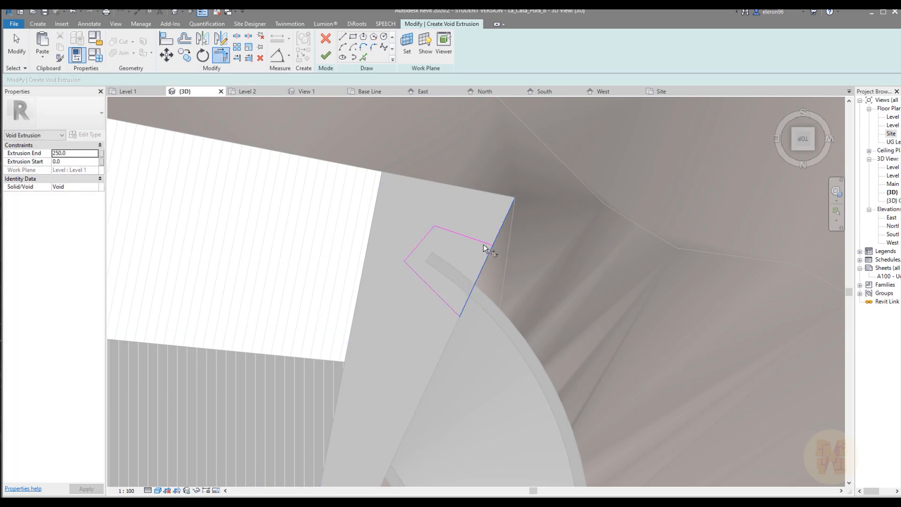
pyautogui.click(325, 55)
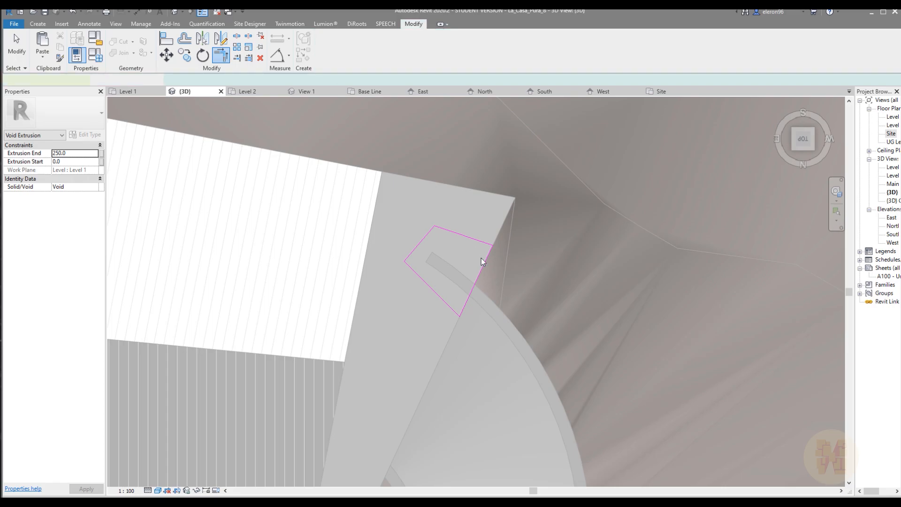
# Set the void extrusion's depth at the outer wall's end to 400 mm and finish the in-place model
pyautogui.scroll(-3, 482, 260)
pyautogui.keyDown('shift'); pyautogui.moveTo(499, 263); pyautogui.dragTo(443, 245, button='middle'); pyautogui.keyUp('shift')
pyautogui.scroll(2, 443, 245)
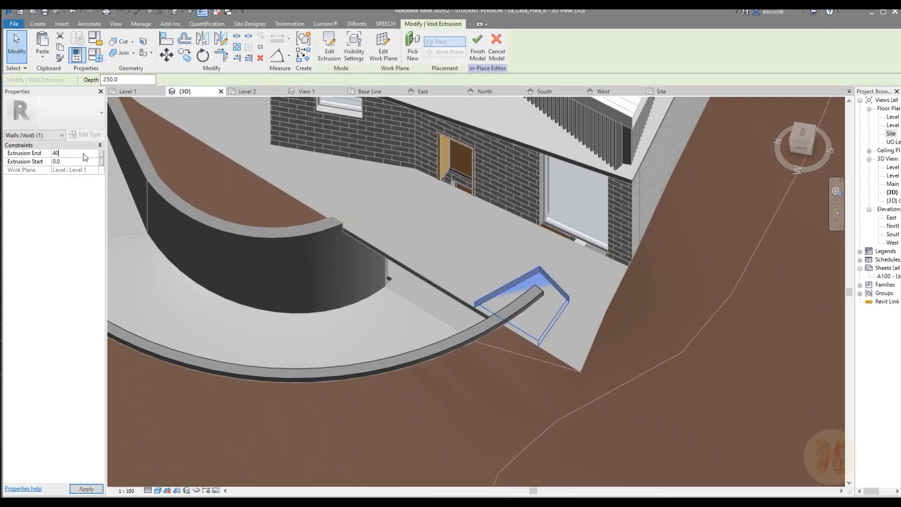
pyautogui.click(474, 51)
# Open the Level 1 floor plan and start a wall with the type EX_WL_ST_(CON)_300
pyautogui.keyDown('shift'); pyautogui.moveTo(336, 217); pyautogui.dragTo(423, 212, button='middle'); pyautogui.keyUp('shift')
pyautogui.scroll(-2, 463, 258)
pyautogui.scroll(4, 424, 213)
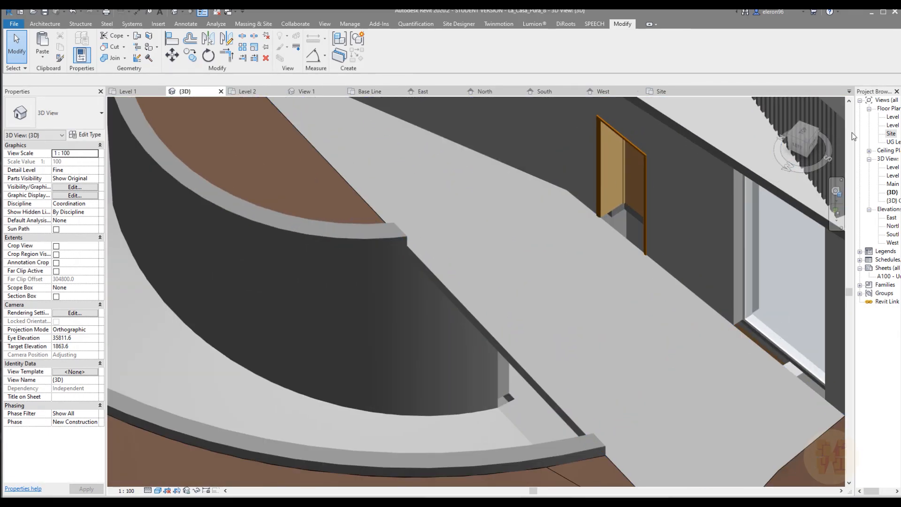
pyautogui.doubleClick(891, 118)
pyautogui.moveTo(459, 363); pyautogui.dragTo(643, 233, button='middle')
pyautogui.scroll(4, 453, 327)
pyautogui.click(44, 23)
pyautogui.click(39, 42)
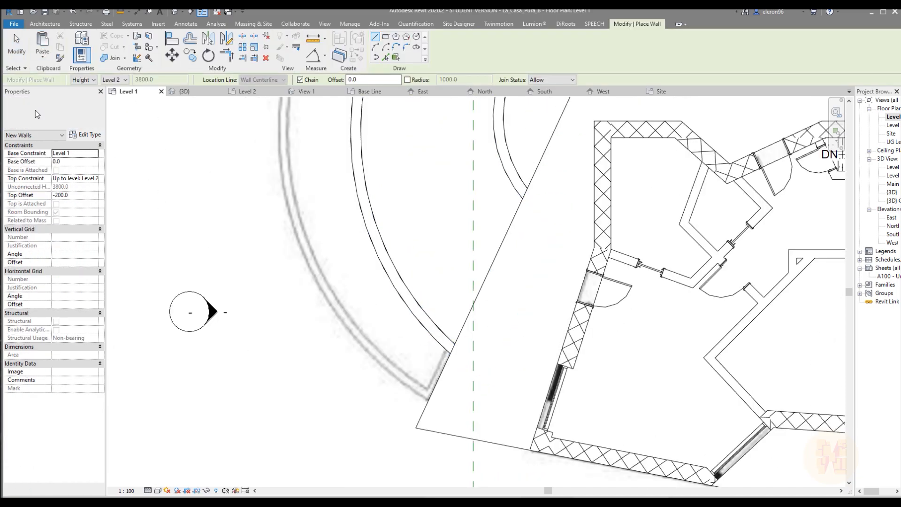
pyautogui.click(37, 113)
pyautogui.scroll(5, 68, 178)
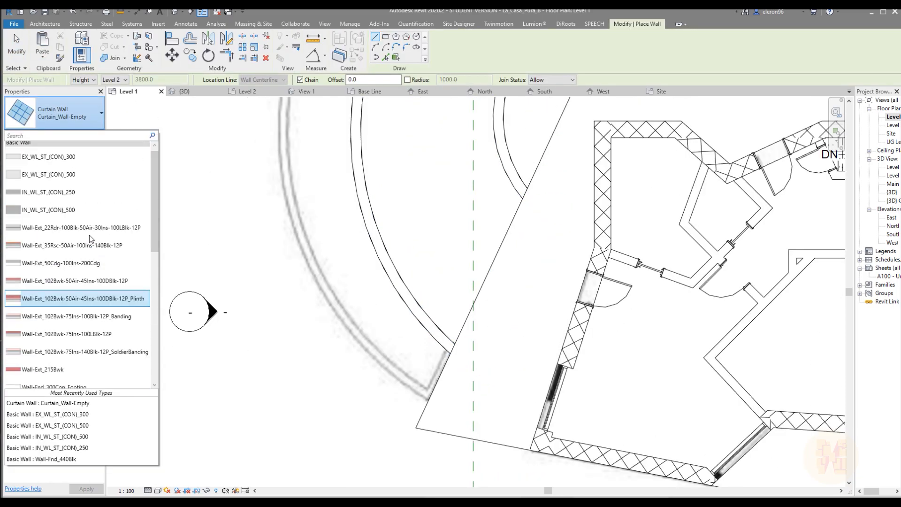
pyautogui.click(68, 164)
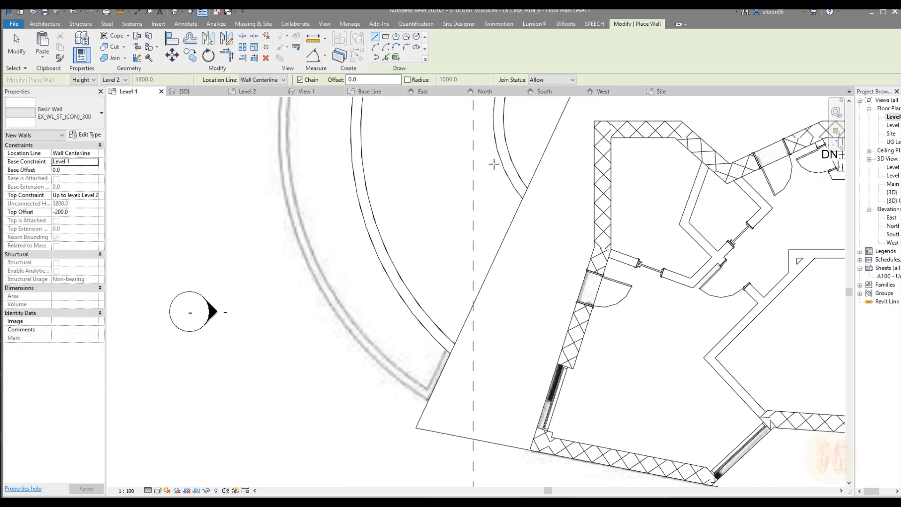
# Draw a wall about 5447 mm long along the floor edge between the two retaining wall ends, with location line Finish Face: Exterior
pyautogui.scroll(1, 494, 163)
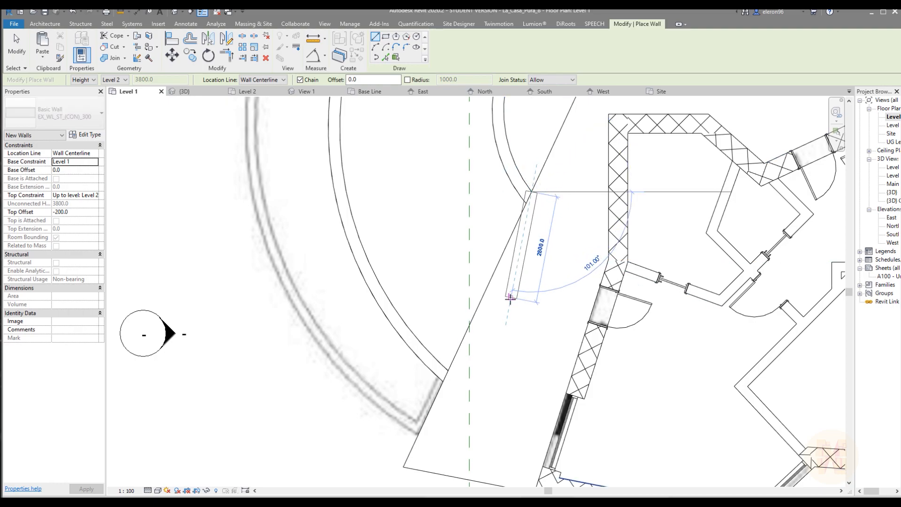
pyautogui.click(263, 80)
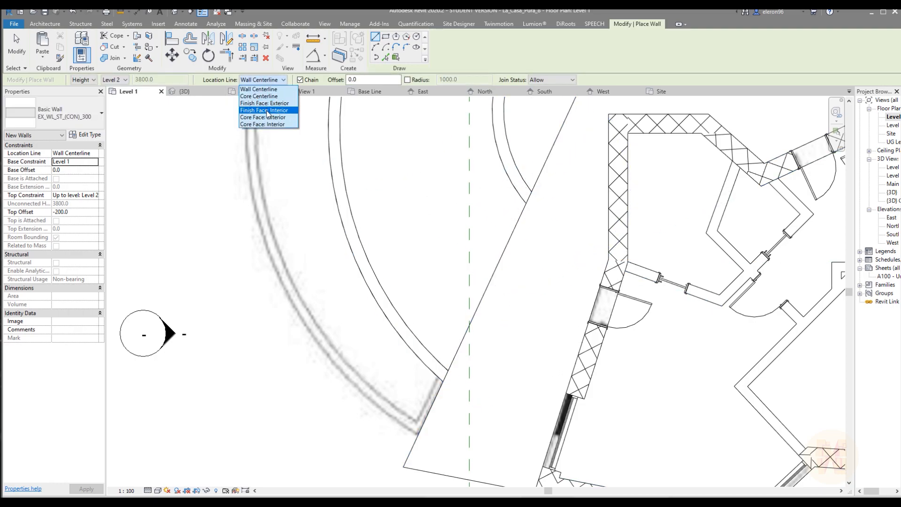
pyautogui.click(270, 104)
pyautogui.click(540, 192)
pyautogui.click(442, 381)
pyautogui.press('Escape')
pyautogui.press('Escape')
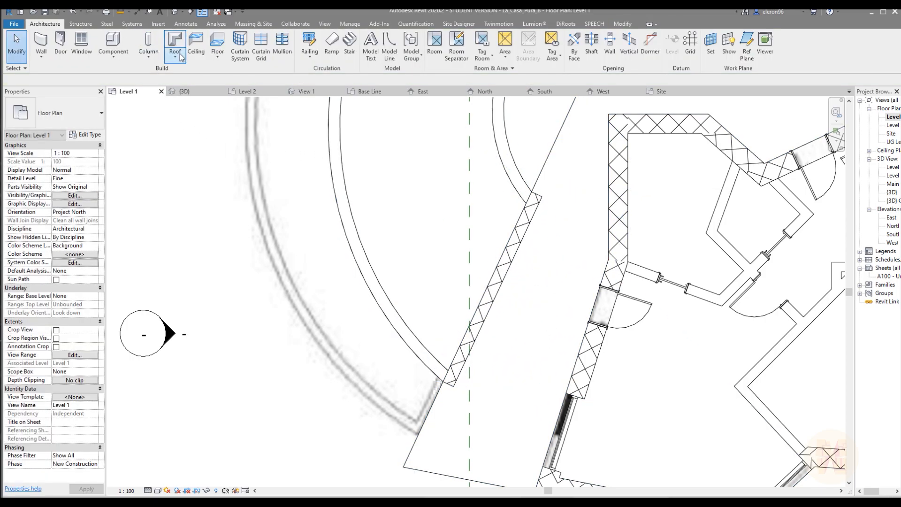
# In the 3D view, set the new floor-edge wall's top constraint to Unconnected and its height to 200 mm
pyautogui.click(187, 92)
pyautogui.keyDown('shift'); pyautogui.moveTo(455, 192); pyautogui.dragTo(435, 213, button='middle'); pyautogui.keyUp('shift')
pyautogui.click(438, 211)
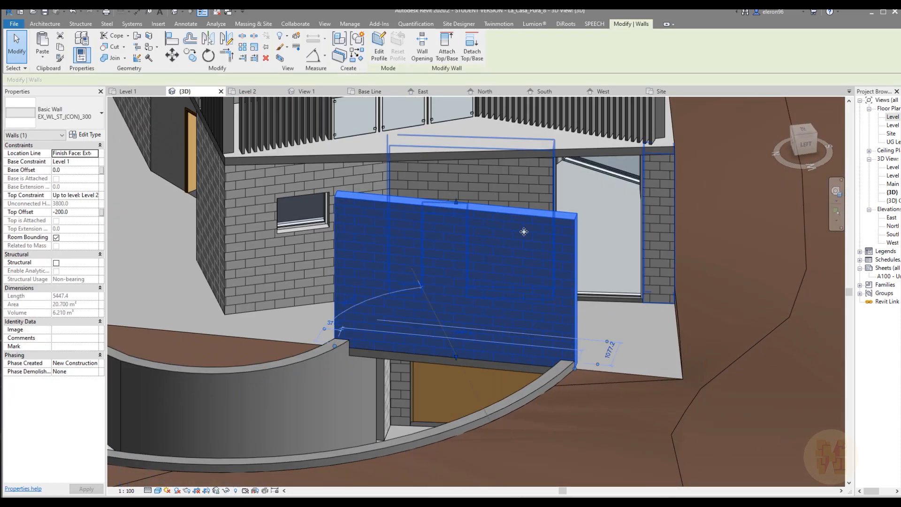
pyautogui.click(98, 197)
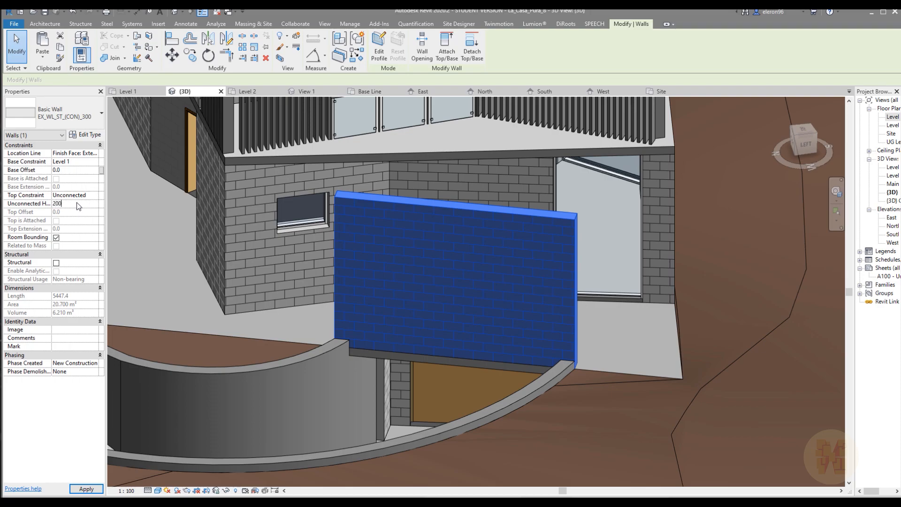
pyautogui.press('Return')
pyautogui.press('Escape')
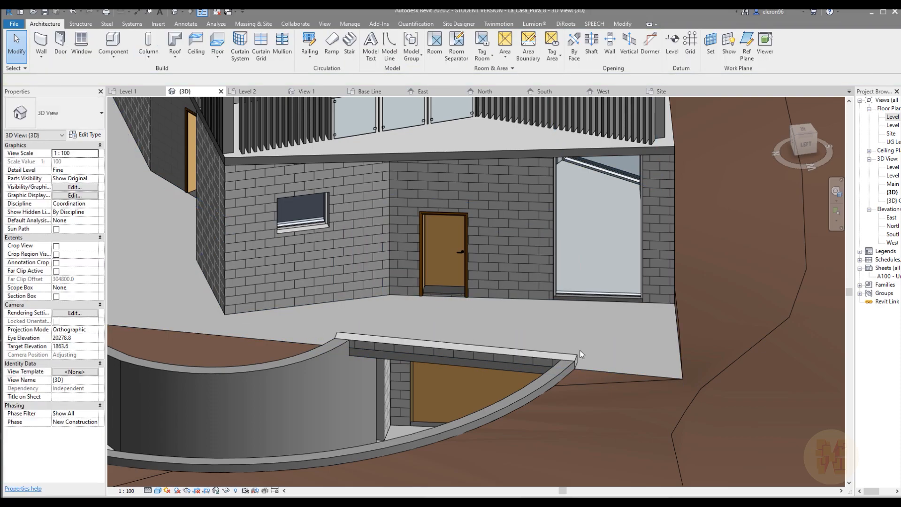
# In the Level 1 plan, stretch the low wall along the floor edge to the corner near the inner retaining wall, about 11562 mm long
pyautogui.keyDown('shift'); pyautogui.moveTo(491, 359); pyautogui.dragTo(381, 301, button='middle'); pyautogui.keyUp('shift')
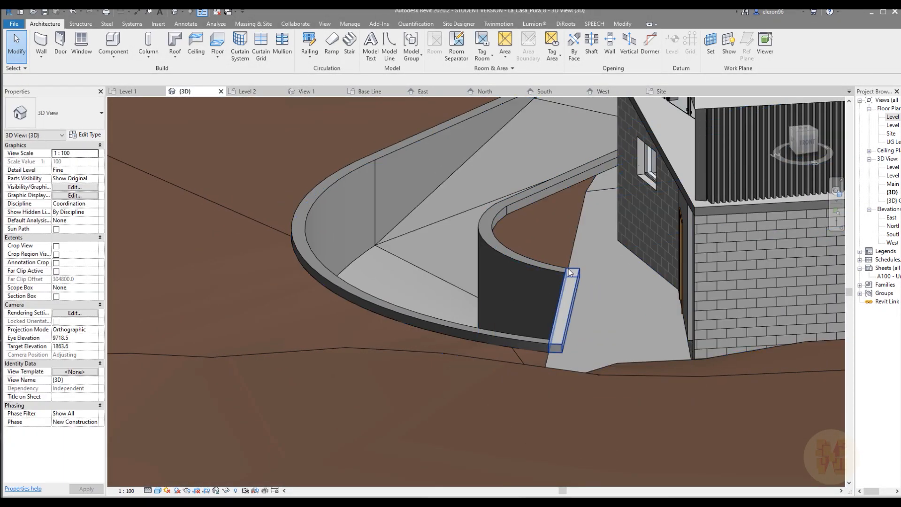
pyautogui.keyDown('shift'); pyautogui.moveTo(563, 291); pyautogui.dragTo(385, 231, button='middle'); pyautogui.keyUp('shift')
pyautogui.click(563, 313)
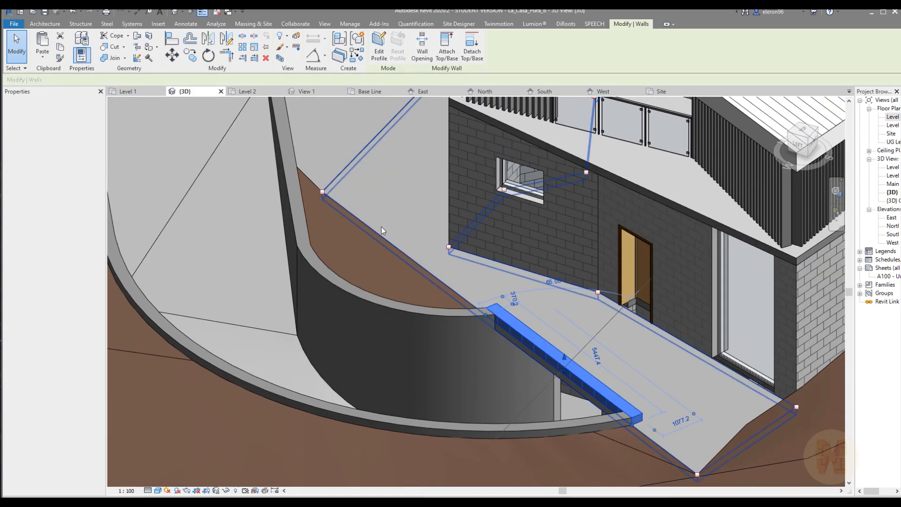
pyautogui.click(293, 157)
pyautogui.click(136, 92)
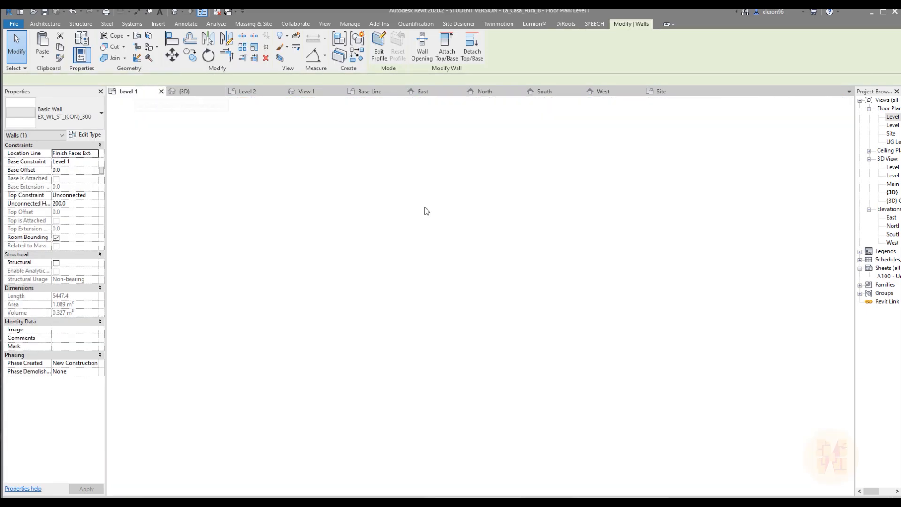
pyautogui.scroll(5, 453, 337)
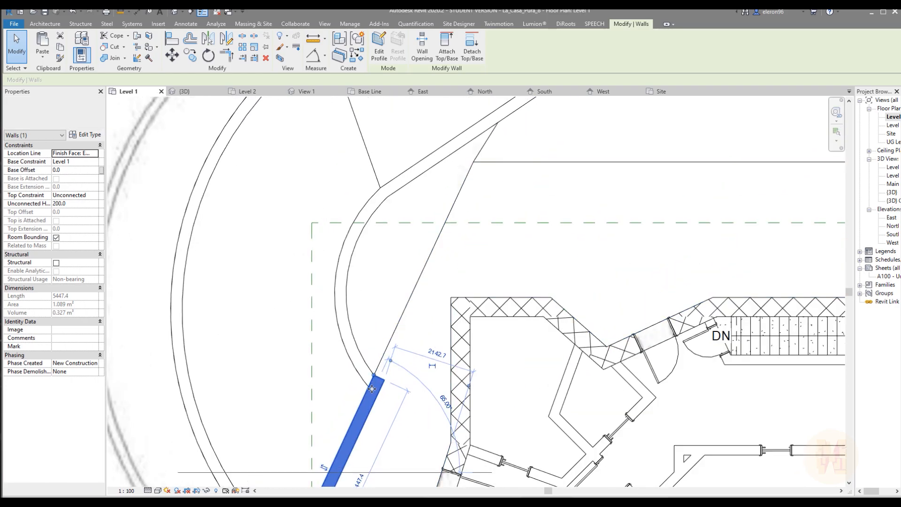
pyautogui.moveTo(374, 375); pyautogui.dragTo(455, 219)
pyautogui.moveTo(468, 163); pyautogui.dragTo(470, 162)
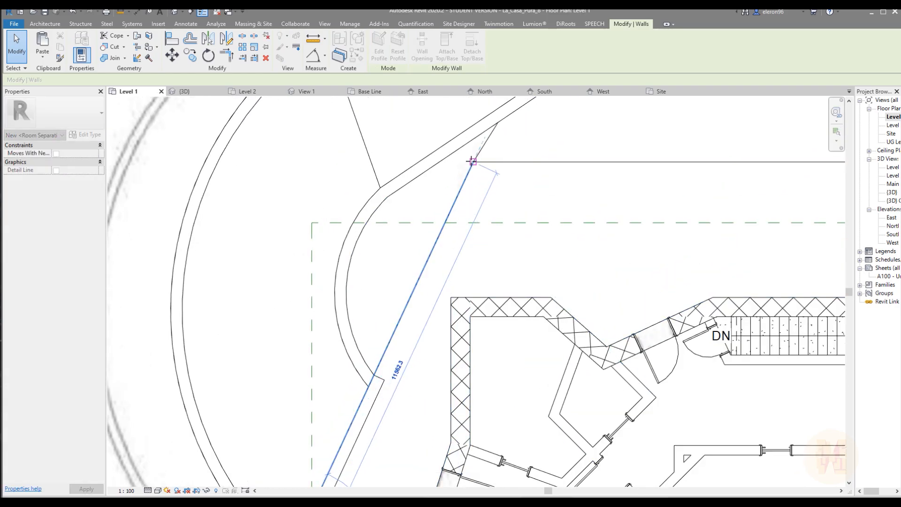
# Create a similar low wall about 1.2 m long from the floor corner to the near face of the inner retaining wall
pyautogui.moveTo(483, 235); pyautogui.dragTo(439, 315, button='middle')
pyautogui.click(357, 55)
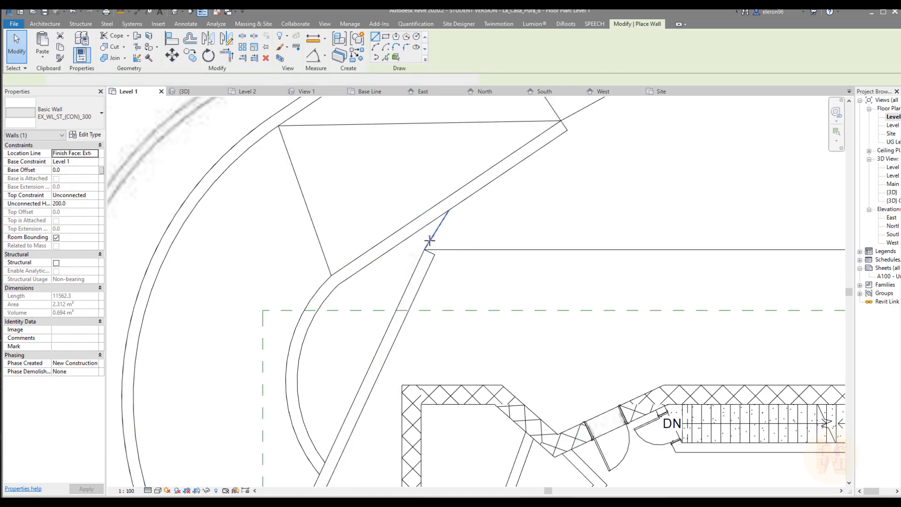
pyautogui.click(423, 249)
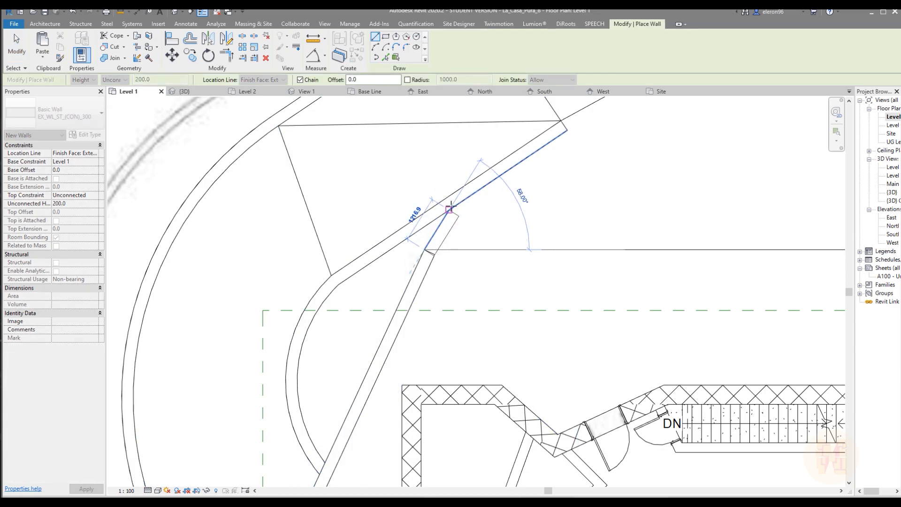
pyautogui.click(451, 209)
pyautogui.scroll(3, 460, 199)
pyautogui.press('Escape')
pyautogui.press('Escape')
# Stretch the short low wall's end through to the far face of the inner retaining wall
pyautogui.click(453, 245)
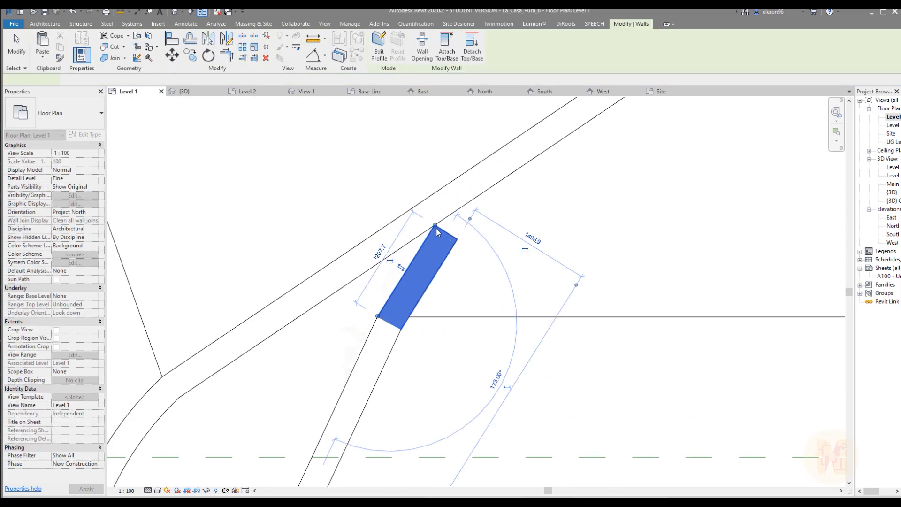
pyautogui.moveTo(432, 222); pyautogui.dragTo(466, 170)
pyautogui.click(507, 217)
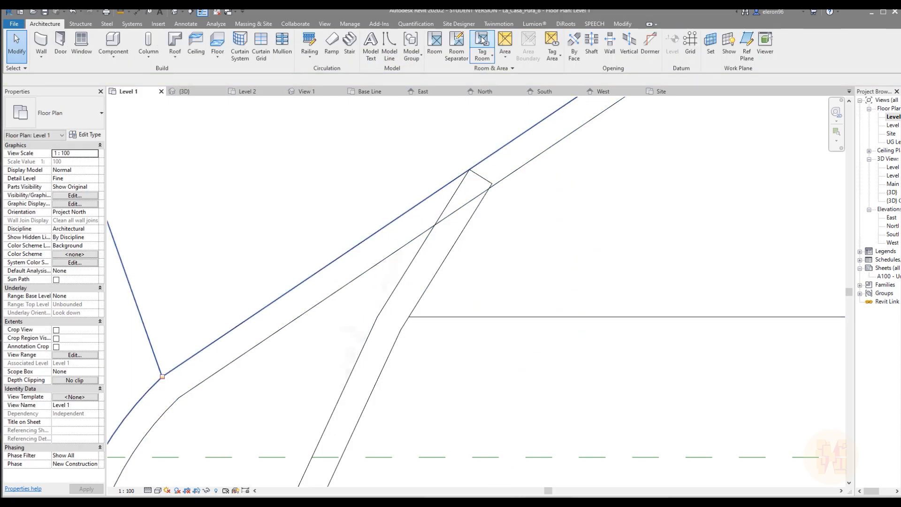
# Join the geometry of the inner retaining wall and the short low wall crossing it
pyautogui.click(614, 22)
pyautogui.click(113, 59)
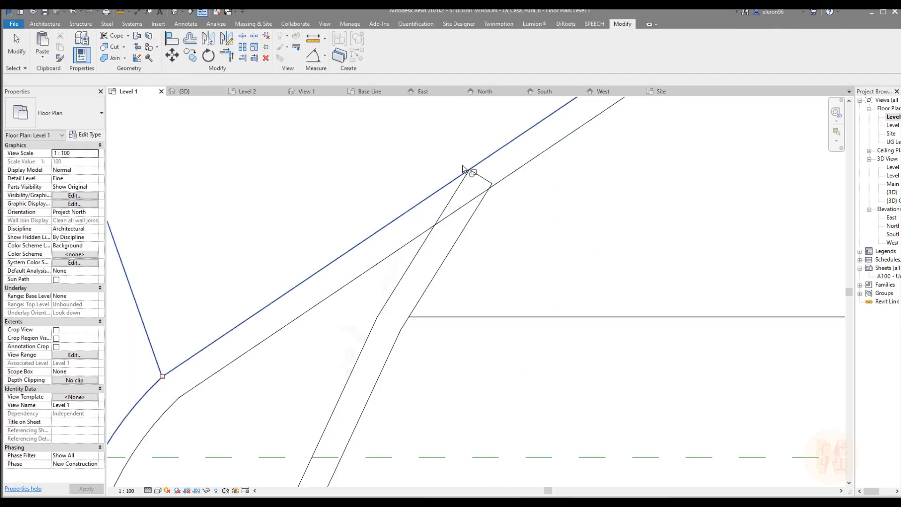
pyautogui.click(510, 166)
pyautogui.click(477, 204)
pyautogui.press('Escape')
# Stretch the long low wall's other end past the outer retaining wall to the floor's outer corner, about 14005 mm long
pyautogui.scroll(-2, 516, 190)
pyautogui.scroll(-5, 517, 190)
pyautogui.scroll(6, 459, 290)
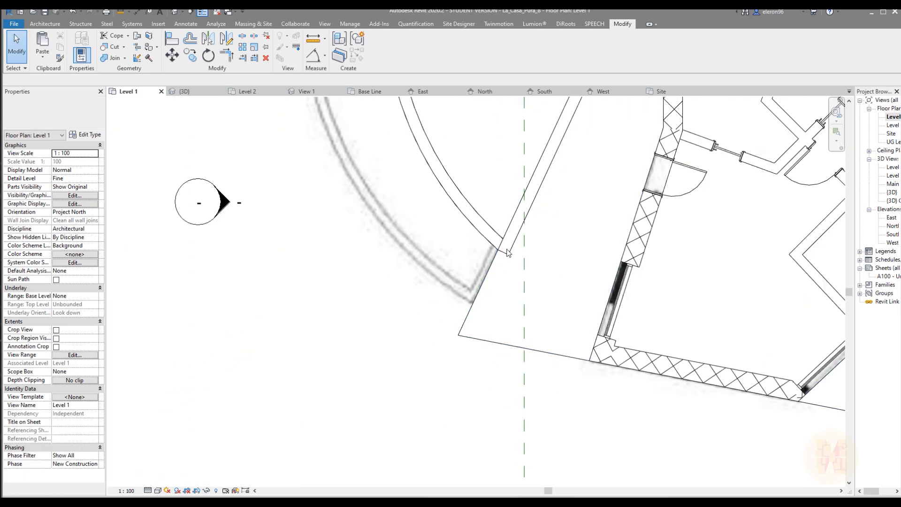
pyautogui.click(510, 250)
pyautogui.moveTo(509, 251); pyautogui.dragTo(470, 299)
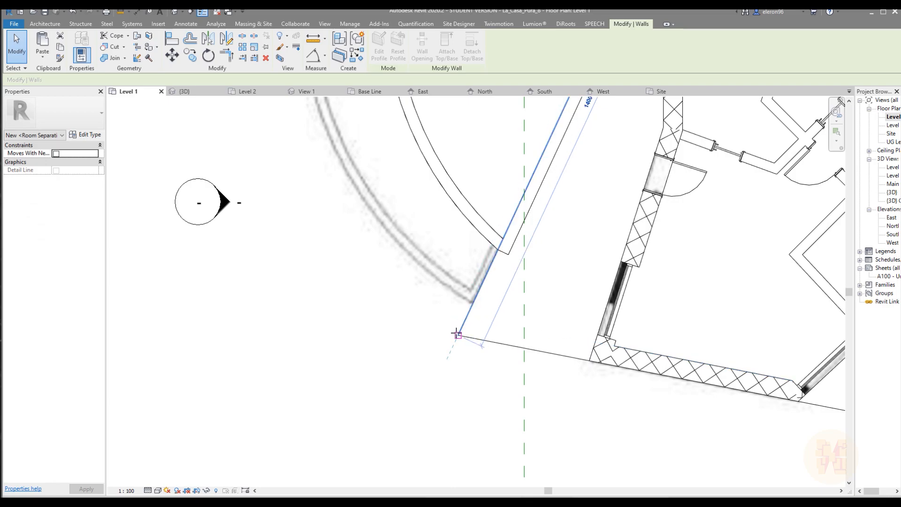
pyautogui.moveTo(455, 333); pyautogui.dragTo(458, 335)
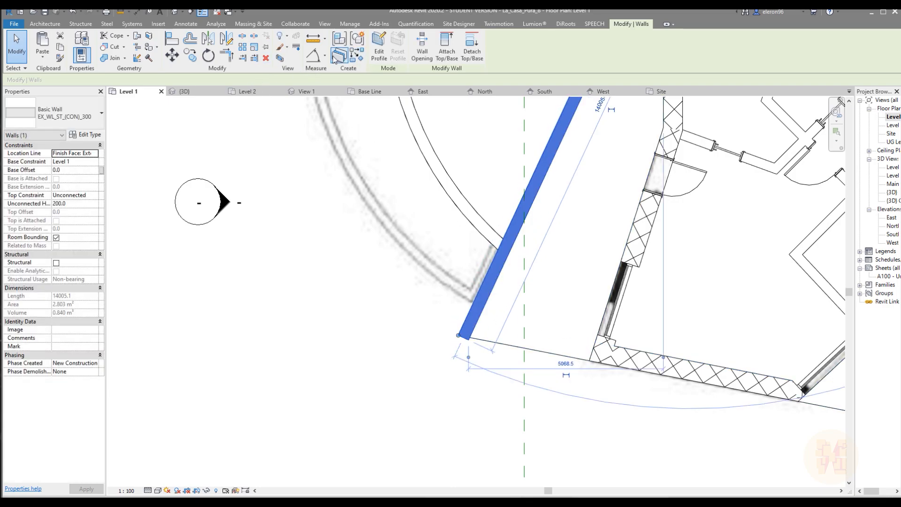
pyautogui.press('Escape')
# Draw a 200 mm high wall about 3.4 m long from the long low wall's outer end along the floor edge to the house corner
pyautogui.press('w')
pyautogui.press('a')
pyautogui.click(458, 335)
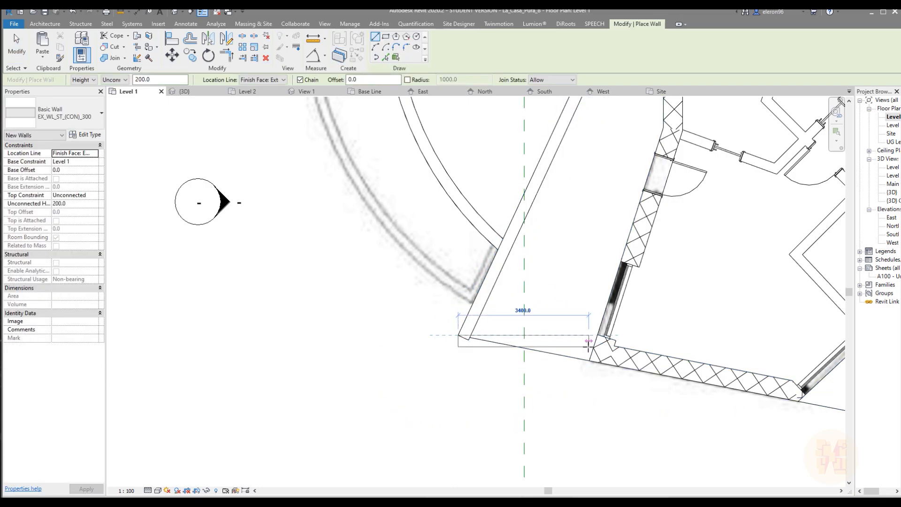
pyautogui.click(587, 355)
pyautogui.press('Escape')
pyautogui.press('Escape')
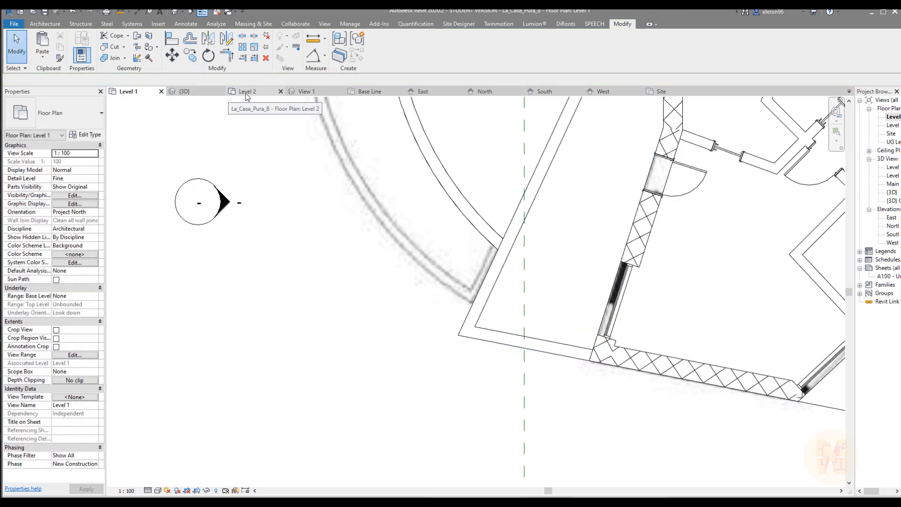
# Examine in the 3D view how the new low walls meet the curved retaining walls, the ramp and the floor edges
pyautogui.click(183, 91)
pyautogui.scroll(-3, 362, 146)
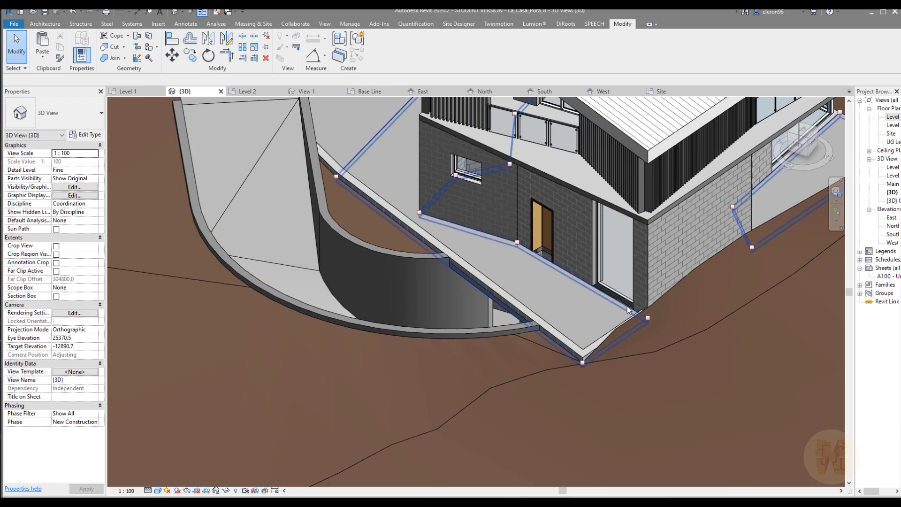
pyautogui.keyDown('shift'); pyautogui.moveTo(512, 311); pyautogui.dragTo(521, 141, button='middle'); pyautogui.keyUp('shift')
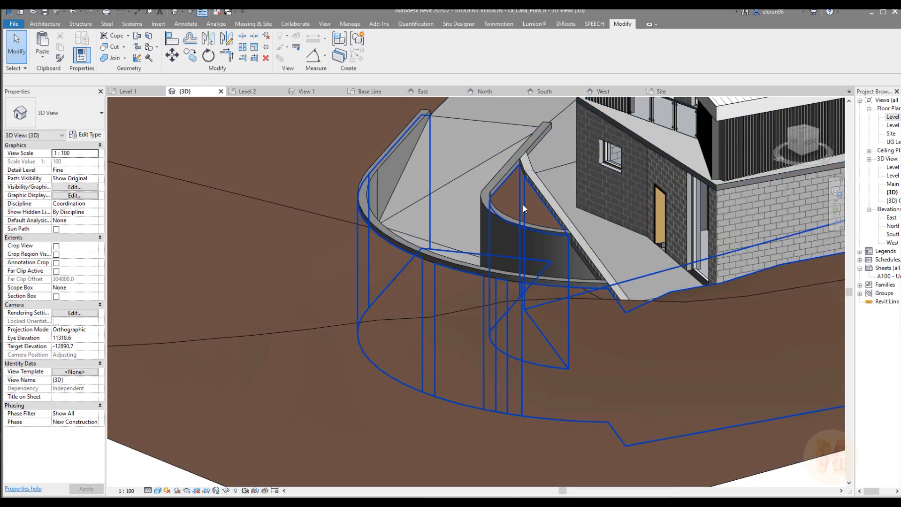
pyautogui.keyDown('shift'); pyautogui.moveTo(523, 205); pyautogui.dragTo(650, 236, button='middle'); pyautogui.keyUp('shift')
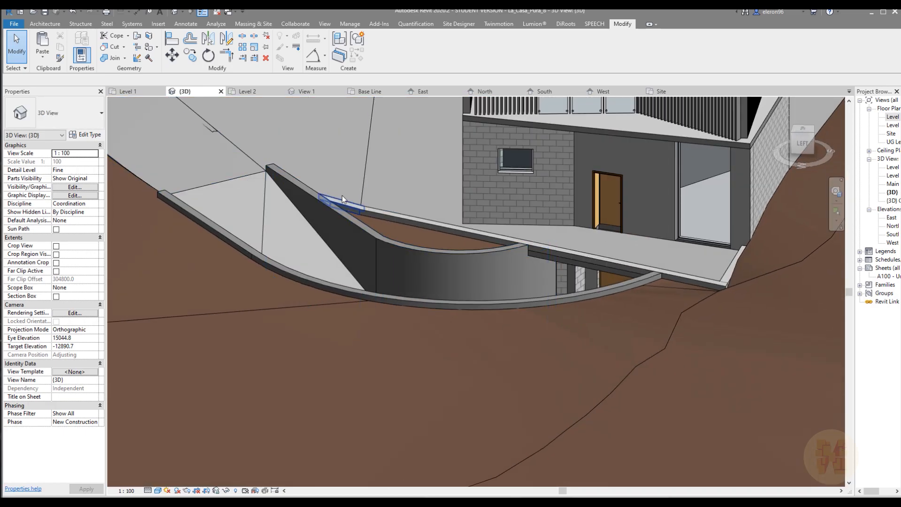
pyautogui.keyDown('shift'); pyautogui.moveTo(535, 240); pyautogui.dragTo(550, 229, button='middle'); pyautogui.keyUp('shift')
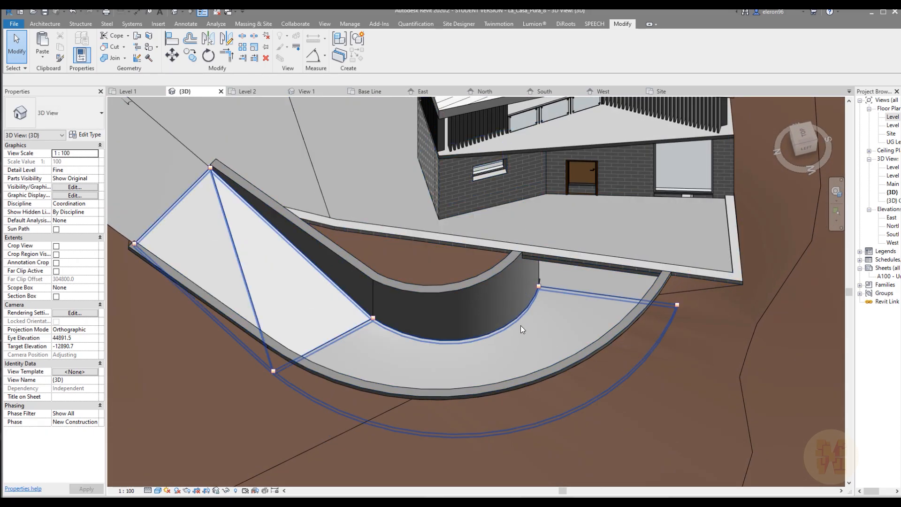
pyautogui.keyDown('shift'); pyautogui.moveTo(520, 320); pyautogui.dragTo(626, 256, button='middle'); pyautogui.keyUp('shift')
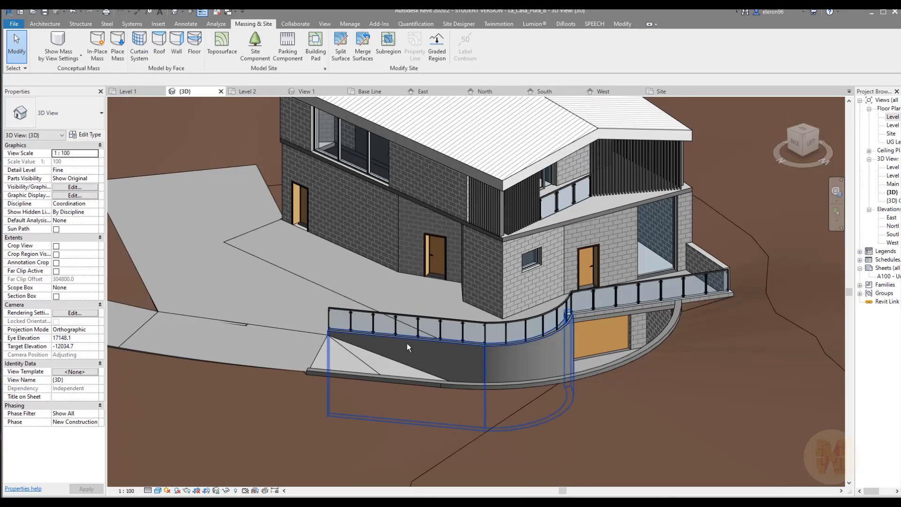
pyautogui.keyDown('shift'); pyautogui.moveTo(407, 343); pyautogui.dragTo(478, 298, button='middle'); pyautogui.keyUp('shift')
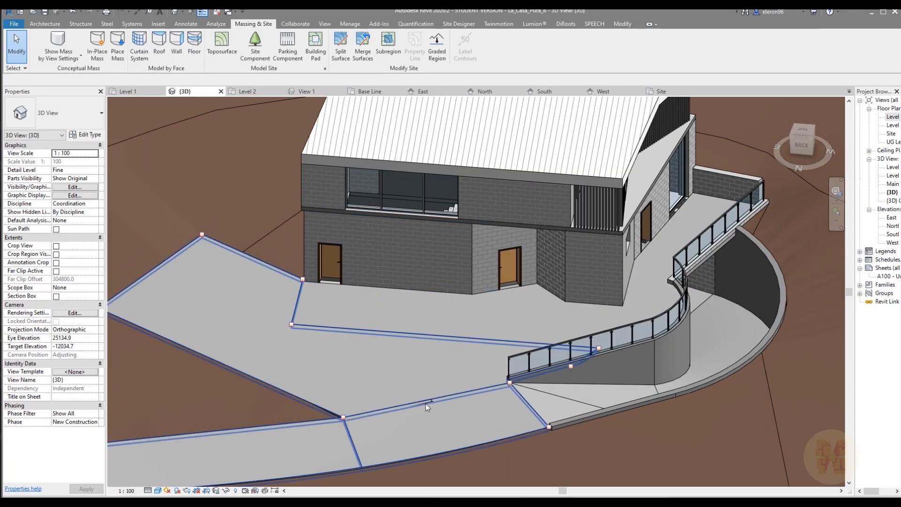
# Examine the asphalt driveway floor and the whole house on its terrain from several sides
pyautogui.click(432, 389)
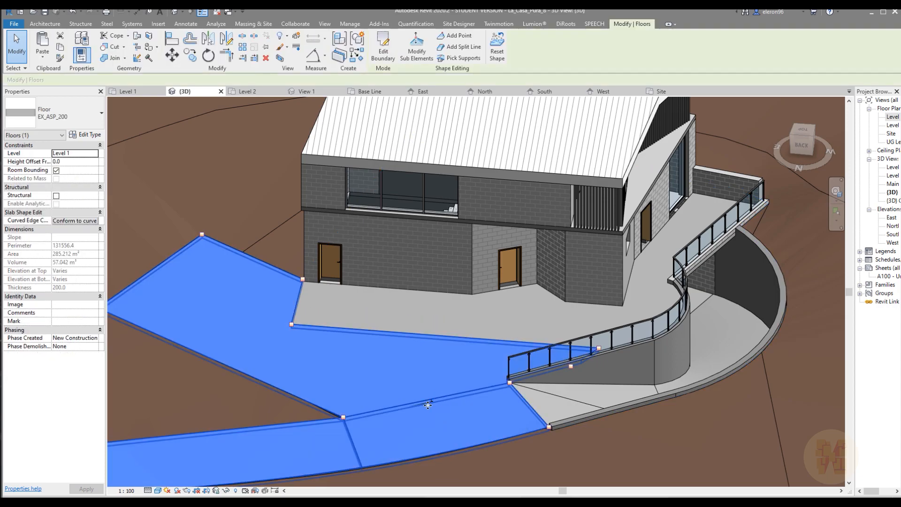
pyautogui.press('Escape')
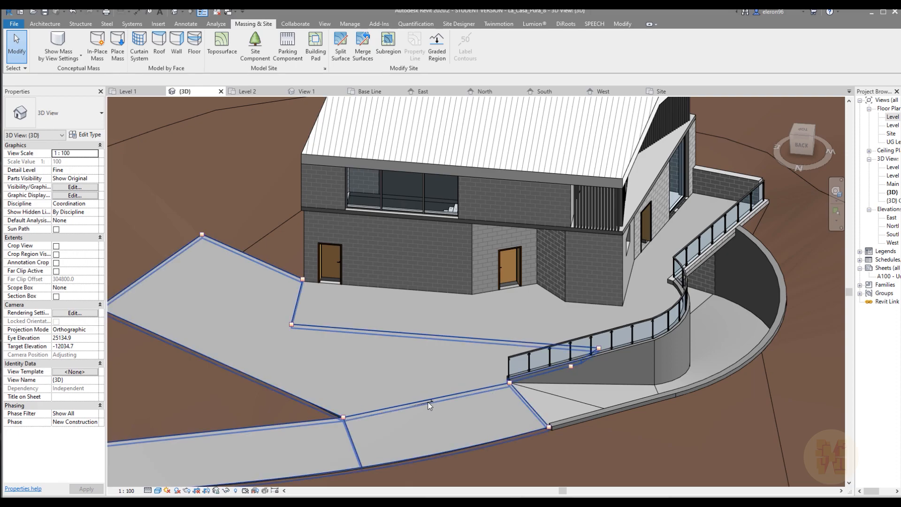
pyautogui.scroll(-4, 445, 395)
pyautogui.keyDown('shift'); pyautogui.moveTo(553, 375); pyautogui.dragTo(427, 238, button='middle'); pyautogui.keyUp('shift')
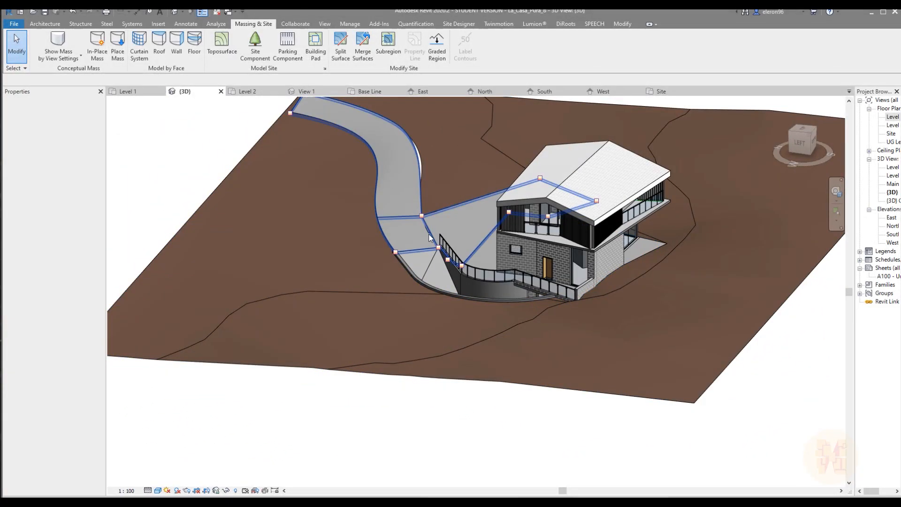
pyautogui.keyDown('shift'); pyautogui.moveTo(556, 296); pyautogui.dragTo(448, 338, button='middle'); pyautogui.keyUp('shift')
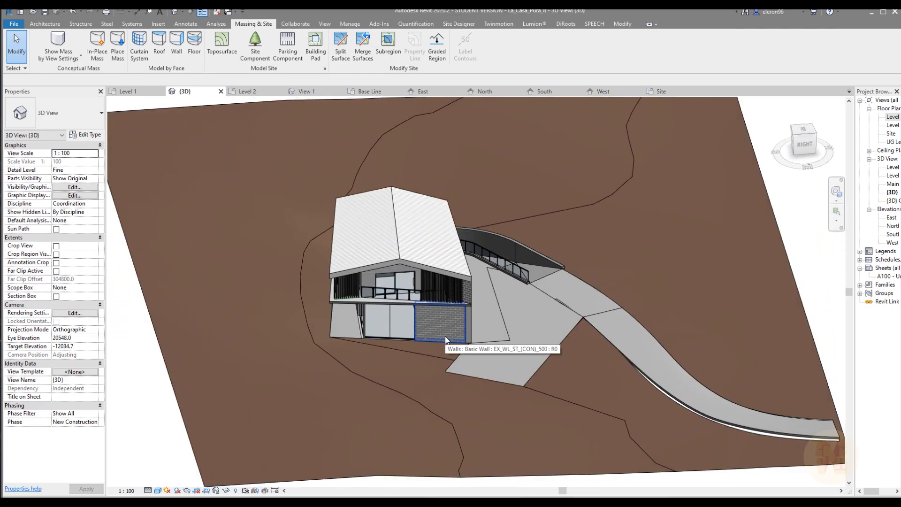
pyautogui.click(438, 311)
pyautogui.keyDown('shift'); pyautogui.moveTo(438, 311); pyautogui.dragTo(333, 326, button='middle'); pyautogui.keyUp('shift')
pyautogui.moveTo(333, 326); pyautogui.dragTo(413, 319, button='middle')
pyautogui.scroll(2, 460, 285)
pyautogui.scroll(5, 474, 280)
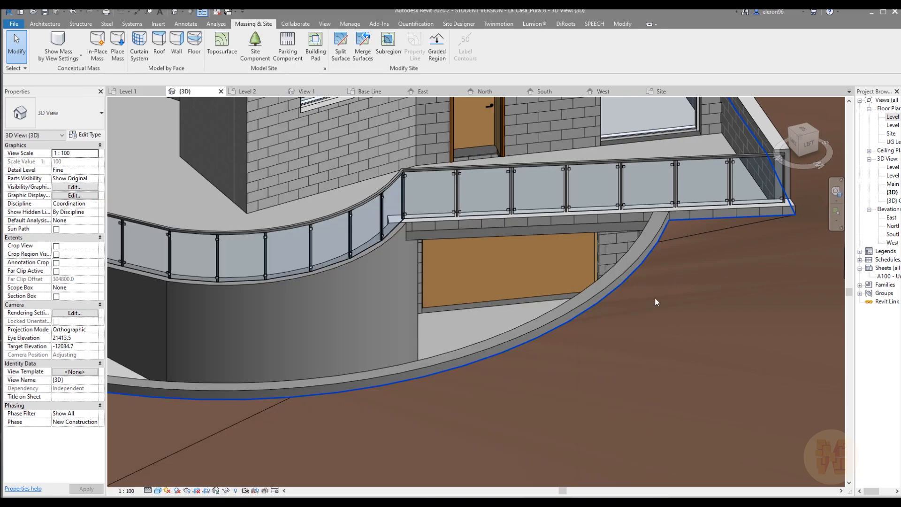
# Examine the glass railing along the ramp and terrace, and the rear facade with its doors and large window
pyautogui.scroll(-4, 520, 348)
pyautogui.moveTo(423, 310); pyautogui.dragTo(457, 371, button='middle')
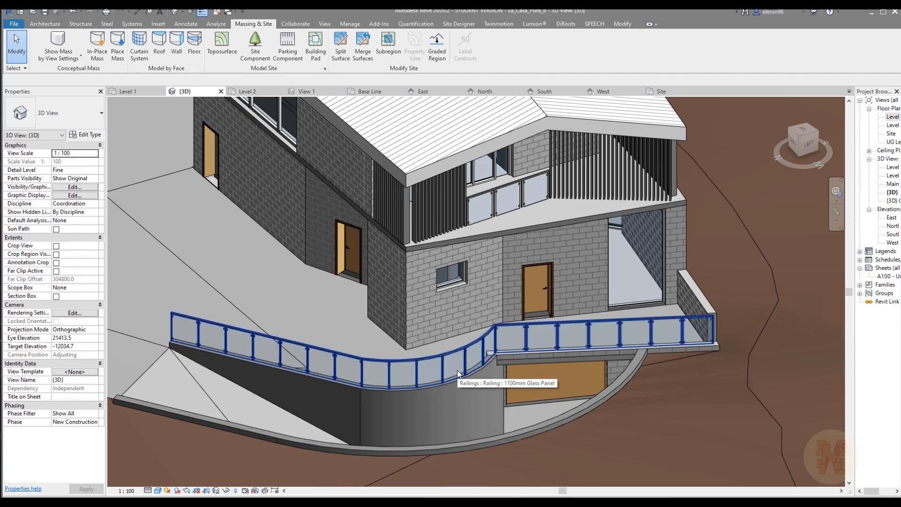
pyautogui.scroll(-5, 457, 370)
pyautogui.keyDown('shift'); pyautogui.moveTo(457, 370); pyautogui.dragTo(441, 300, button='middle'); pyautogui.keyUp('shift')
pyautogui.click(364, 322)
pyautogui.moveTo(363, 320); pyautogui.dragTo(434, 268, button='middle')
pyautogui.click(390, 249)
pyautogui.keyDown('shift'); pyautogui.moveTo(434, 269); pyautogui.dragTo(452, 273, button='middle'); pyautogui.keyUp('shift')
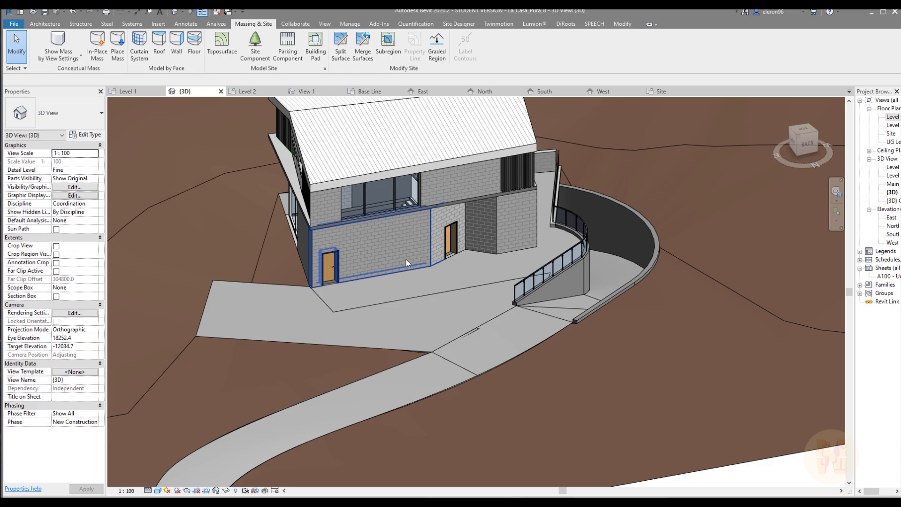
pyautogui.scroll(5, 382, 211)
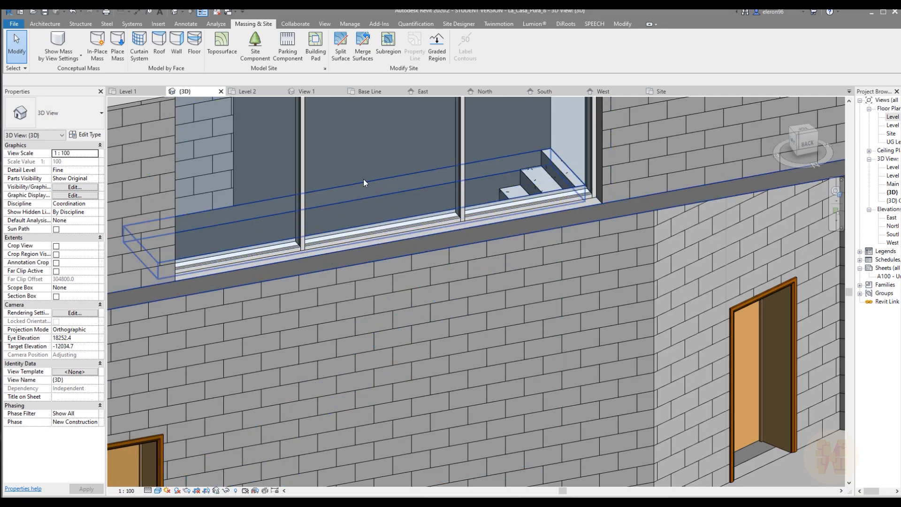
pyautogui.scroll(-3, 365, 185)
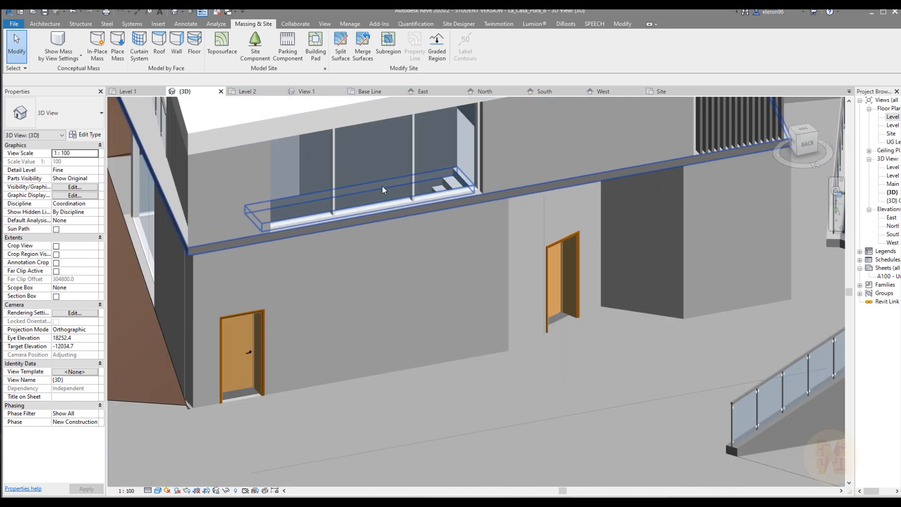
pyautogui.scroll(-2, 374, 185)
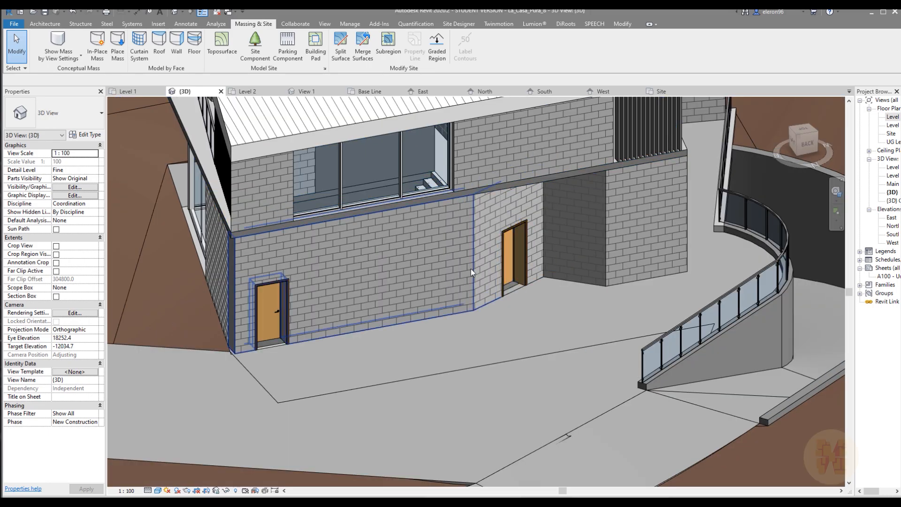
pyautogui.scroll(-3, 472, 261)
pyautogui.keyDown('shift'); pyautogui.moveTo(463, 265); pyautogui.dragTo(543, 271, button='middle'); pyautogui.keyUp('shift')
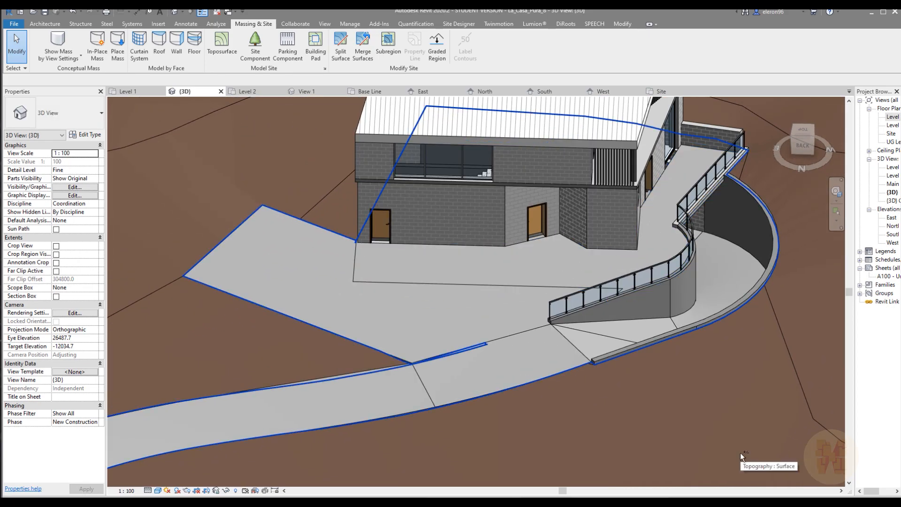